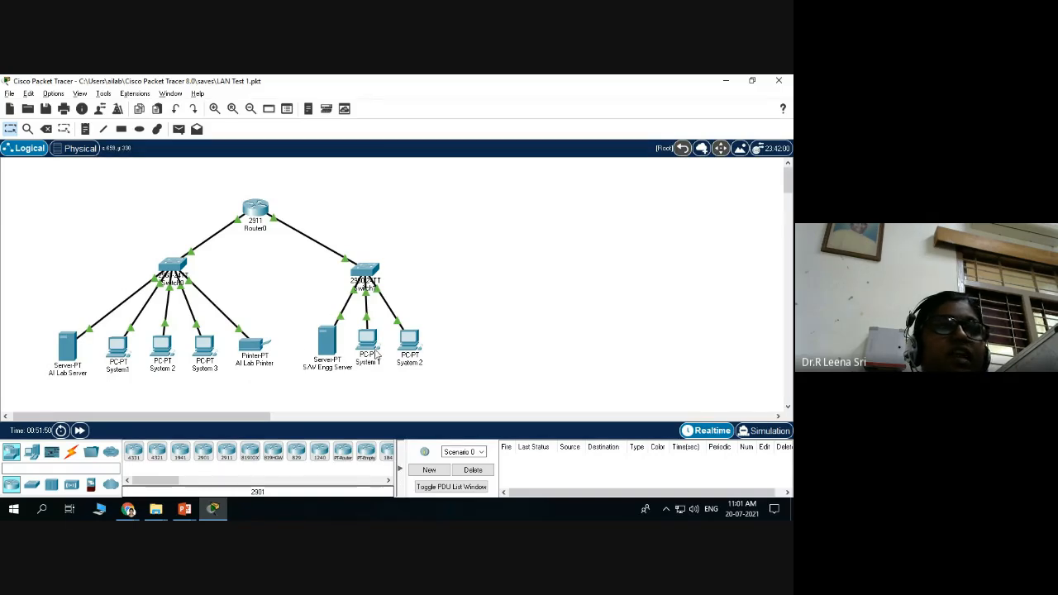
Pan the LAN Test 1 topology left to leave open workspace on the right.
{"action": "mouse_move", "coordinate": [379, 348]}
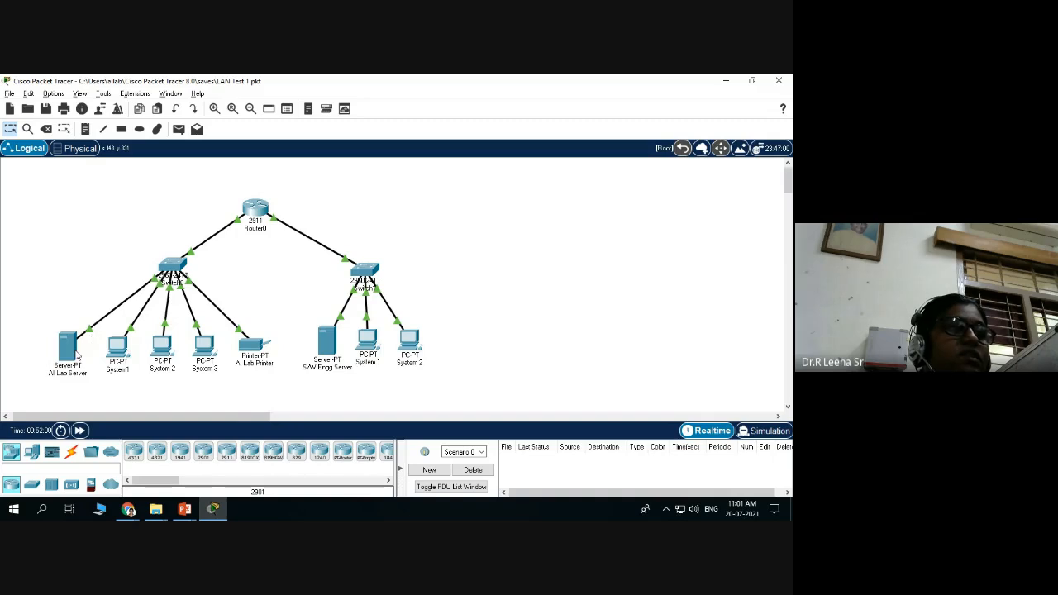
{"action": "mouse_move", "coordinate": [76, 353]}
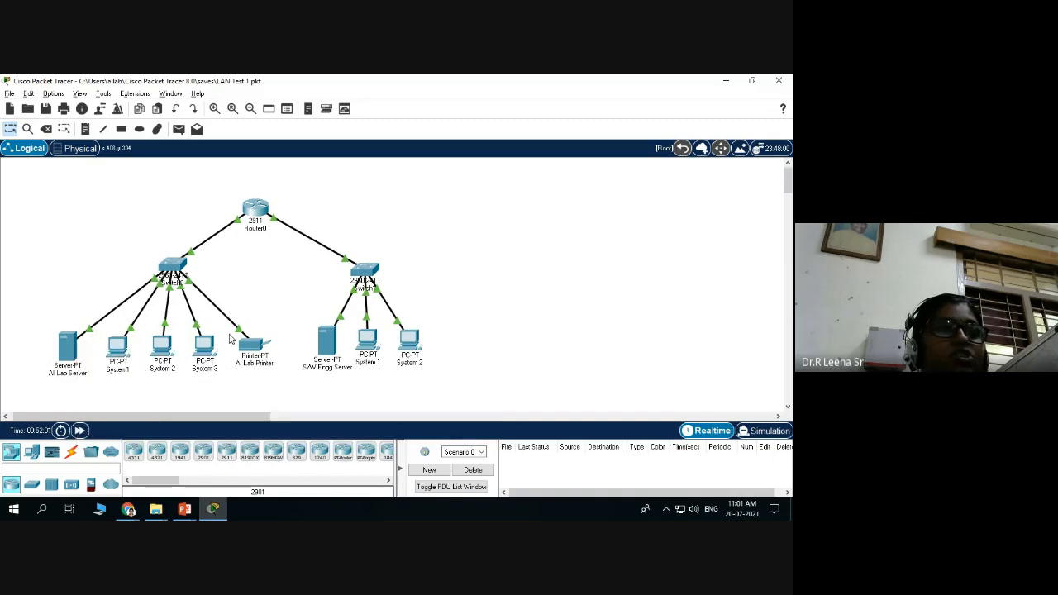
{"action": "mouse_move", "coordinate": [246, 351]}
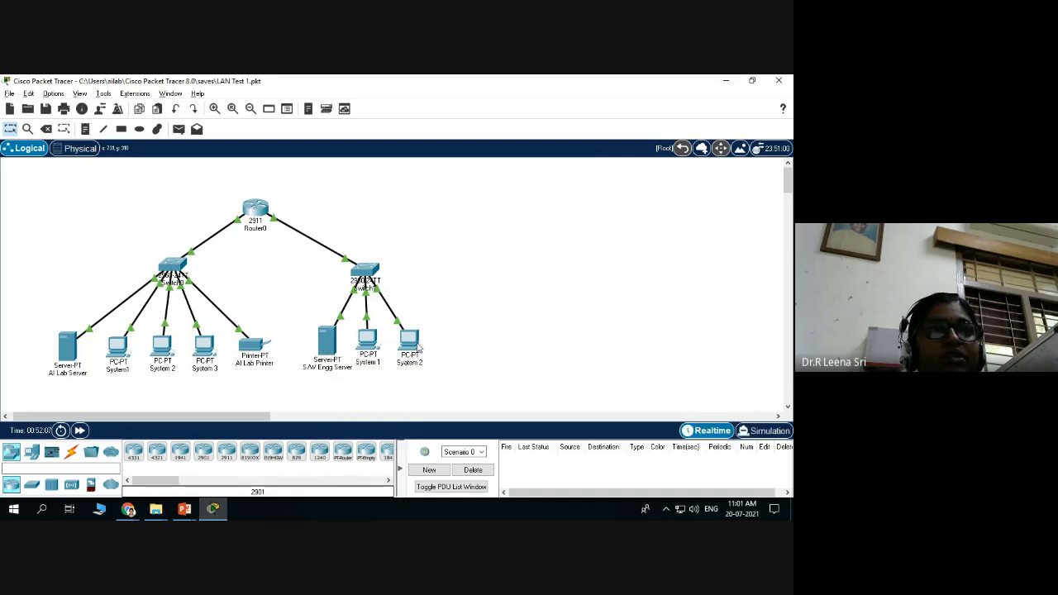
{"action": "mouse_move", "coordinate": [419, 347]}
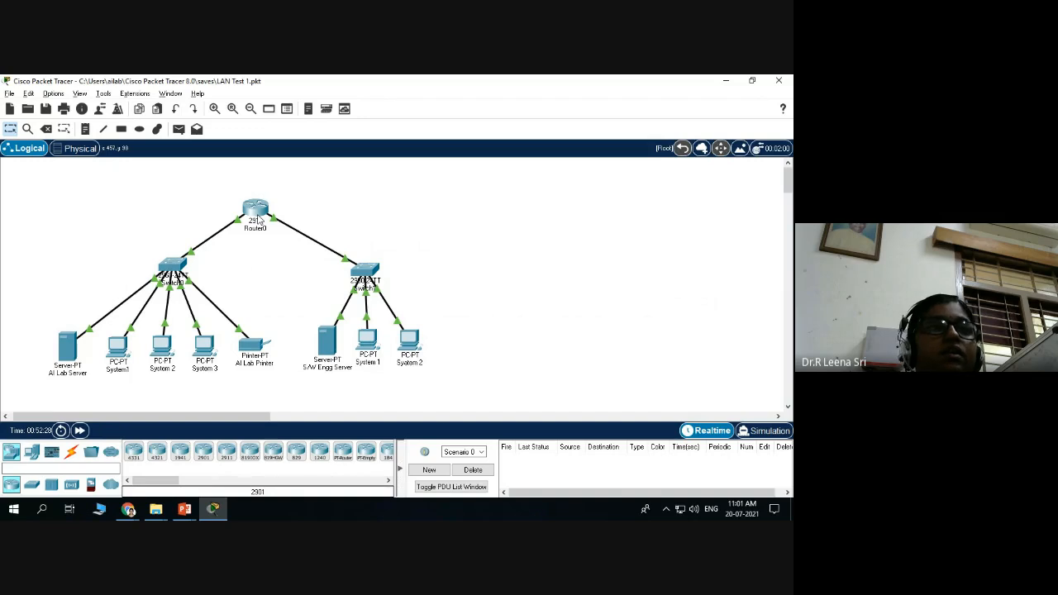
{"action": "mouse_move", "coordinate": [258, 218]}
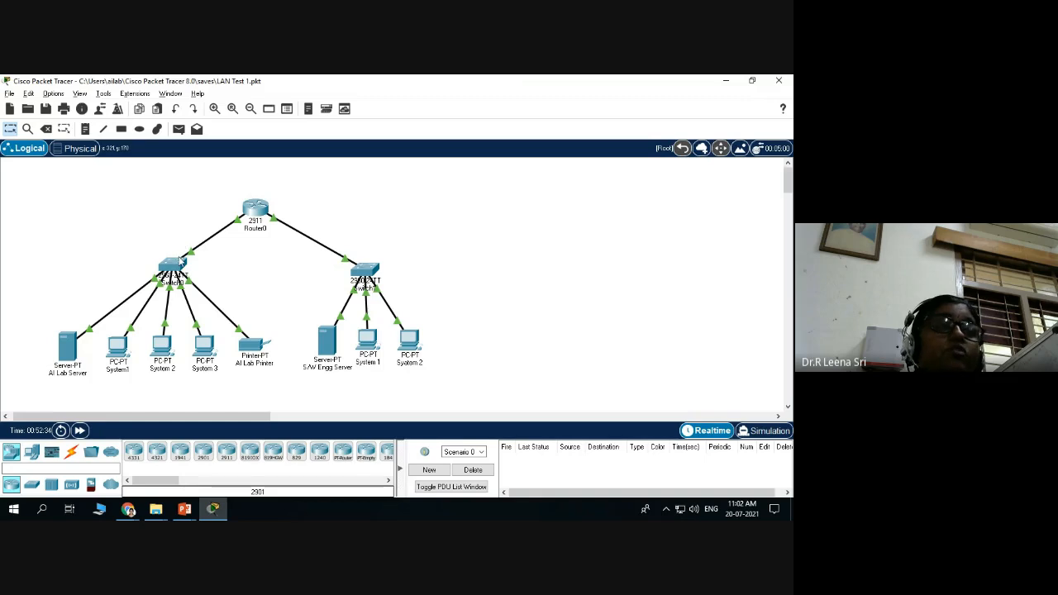
{"action": "mouse_move", "coordinate": [183, 260]}
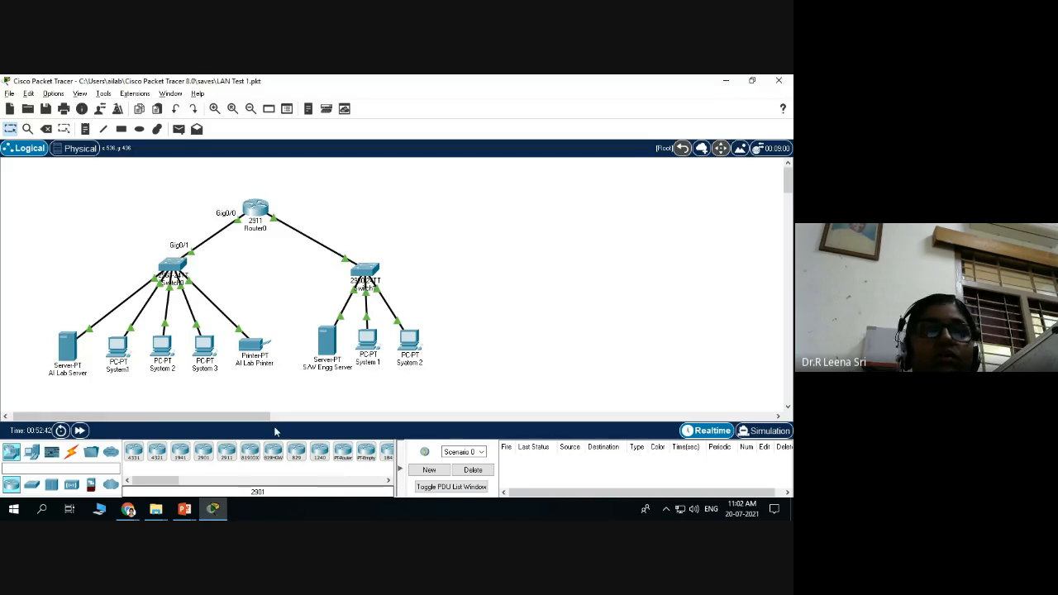
{"action": "left_click_drag", "start_coordinate": [236, 417], "coordinate": [281, 426]}
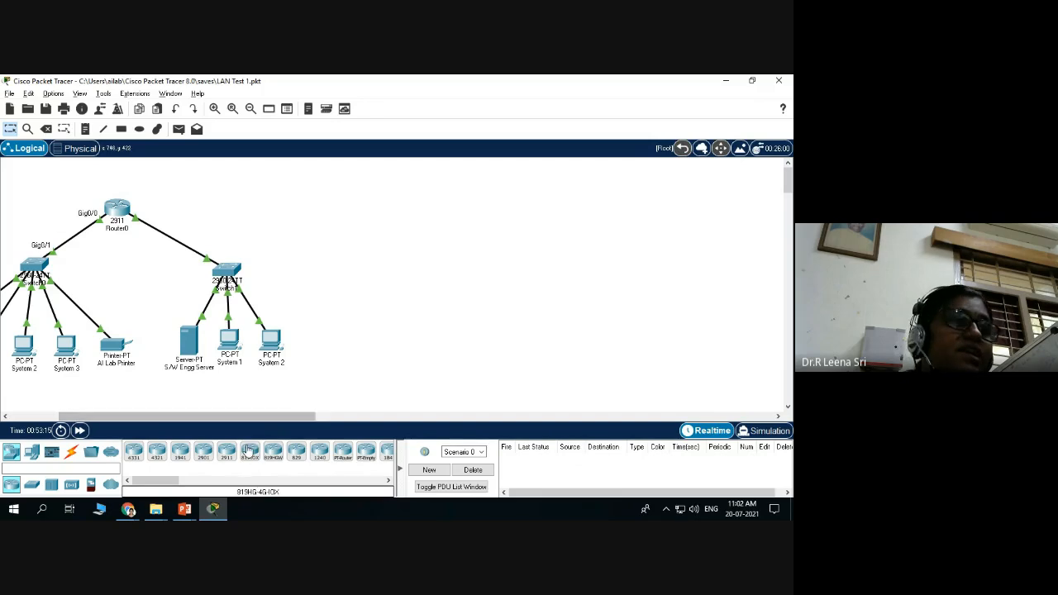
Widen the device list panel and show the Wireless Devices category with the Home Gateway.
{"action": "left_click", "coordinate": [31, 453]}
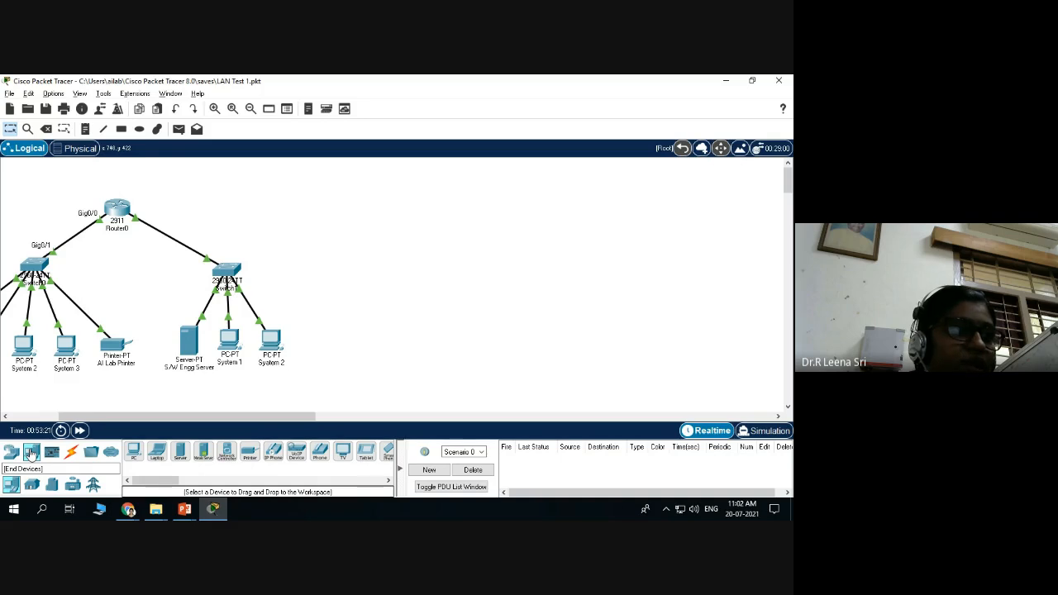
{"action": "left_click", "coordinate": [11, 453]}
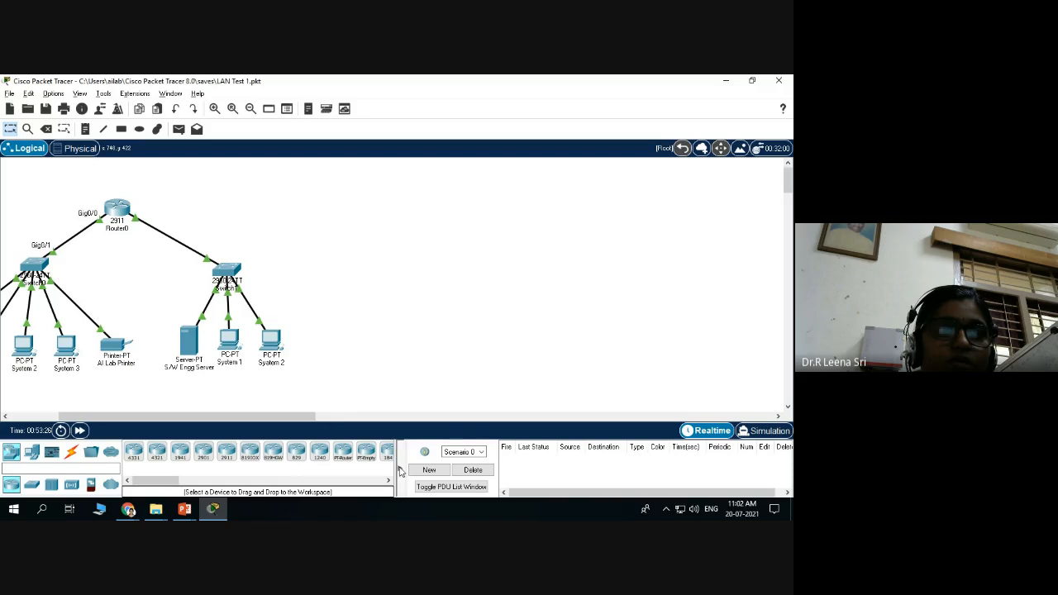
{"action": "left_click_drag", "start_coordinate": [398, 470], "coordinate": [508, 457]}
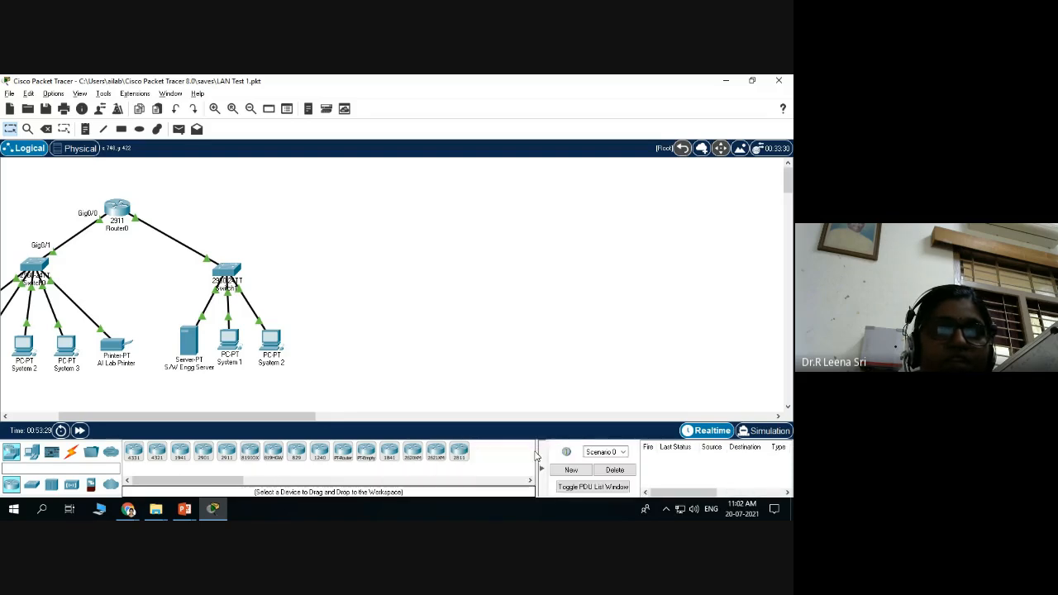
{"action": "left_click", "coordinate": [32, 486]}
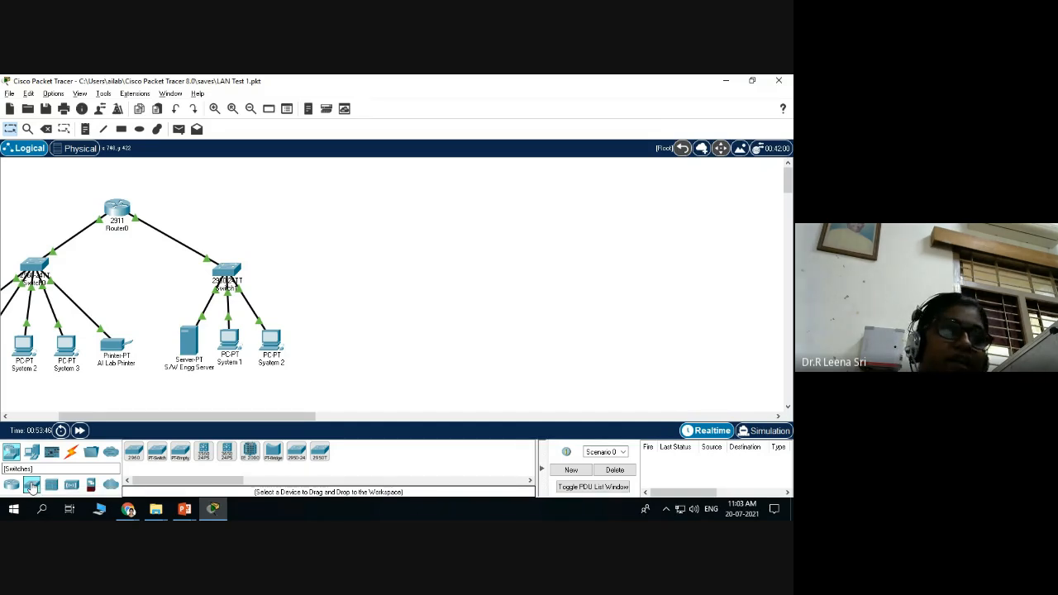
{"action": "mouse_move", "coordinate": [155, 509]}
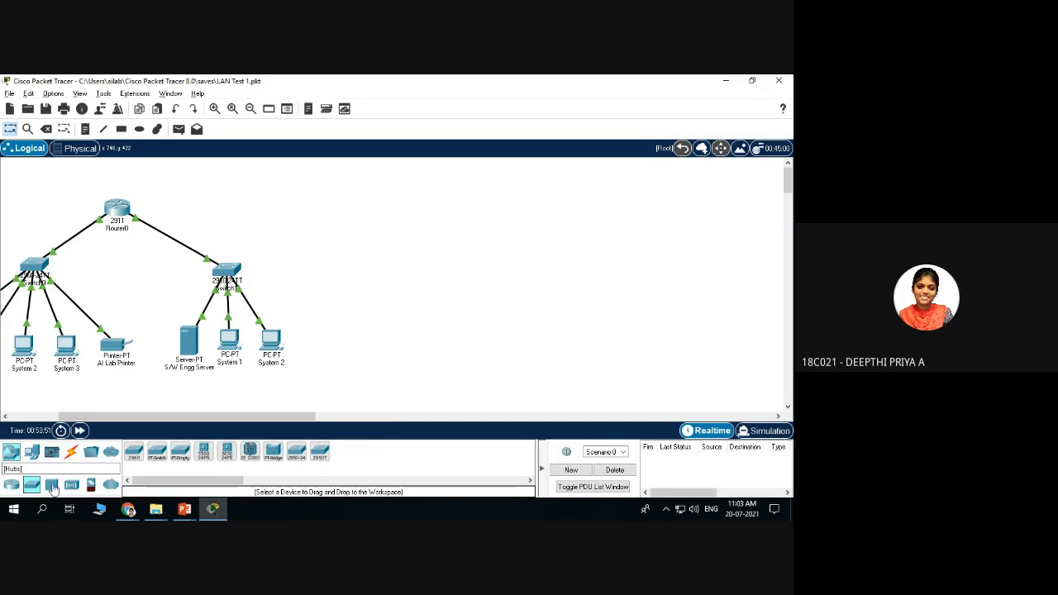
{"action": "left_click", "coordinate": [51, 485]}
{"action": "left_click", "coordinate": [71, 485]}
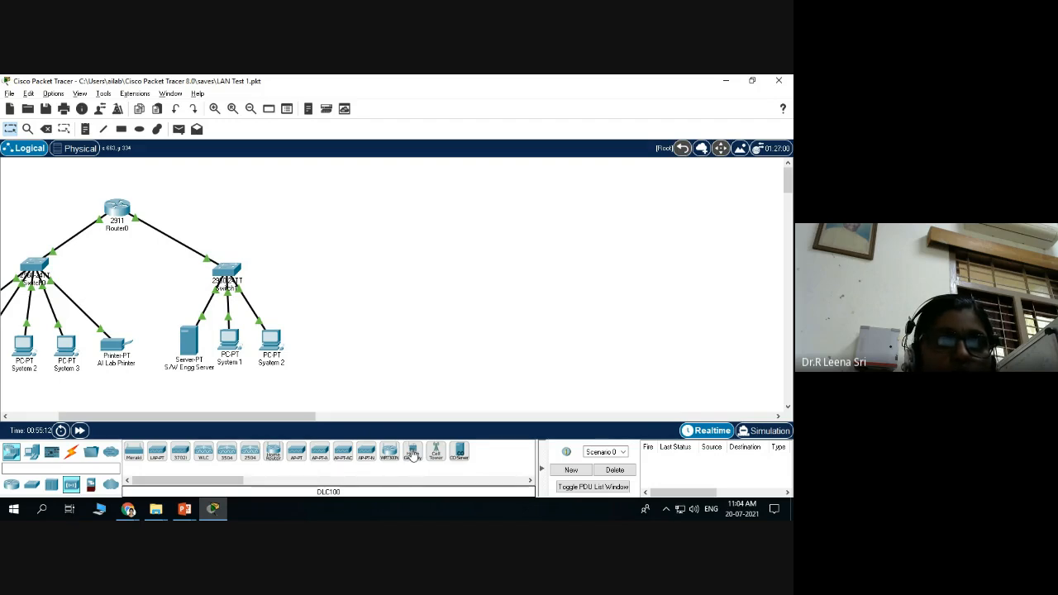
Place a DLC100 Home Gateway right of the topology and rename it from Home Gateway0 to SmartHome.
{"action": "left_click_drag", "start_coordinate": [413, 453], "coordinate": [435, 213]}
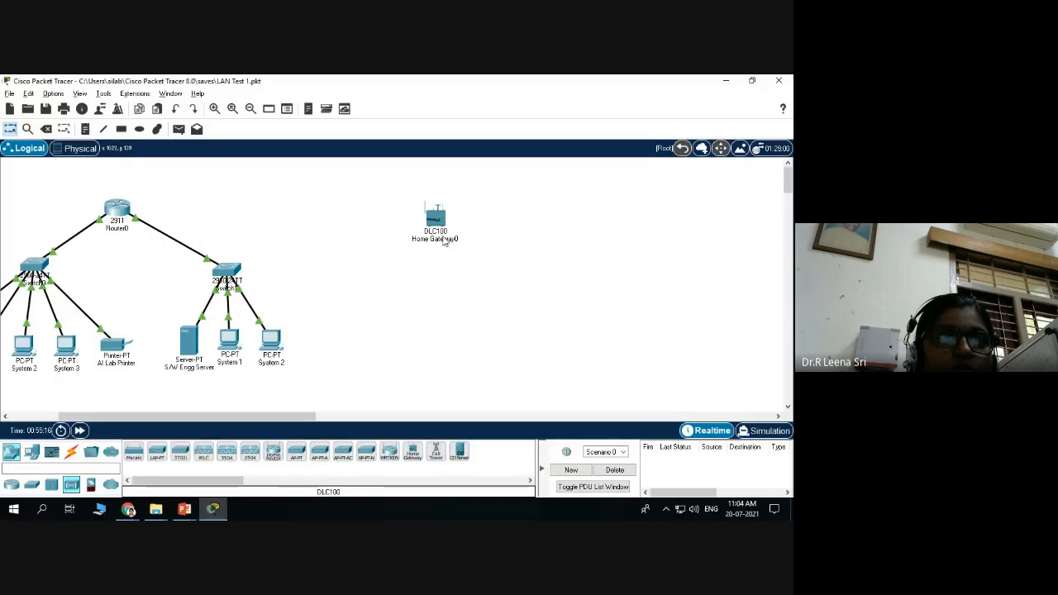
{"action": "double_click", "coordinate": [432, 240]}
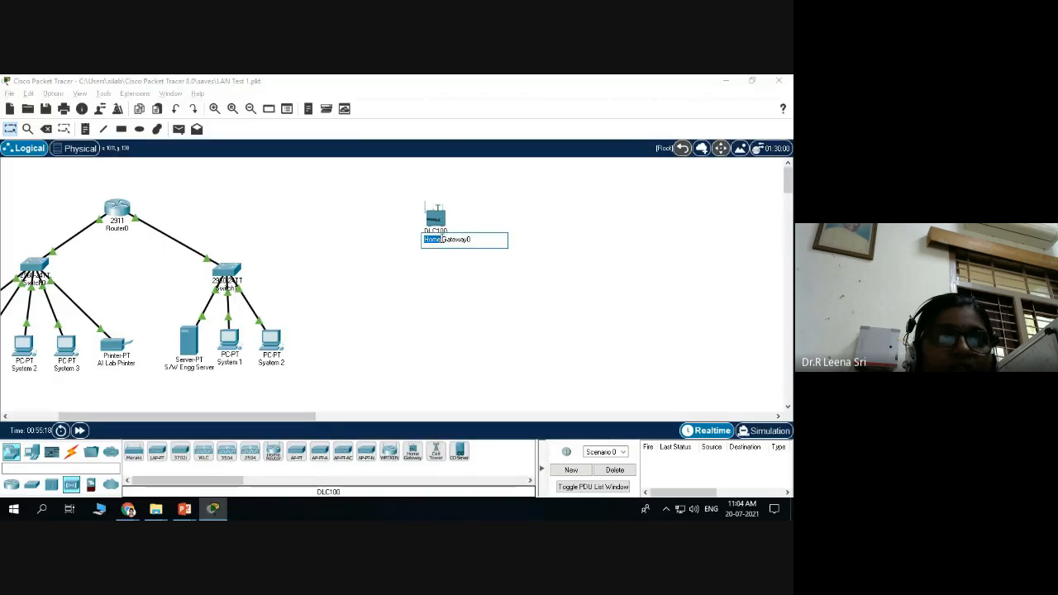
{"action": "left_click", "coordinate": [478, 239]}
{"action": "key", "text": "BackSpace"}
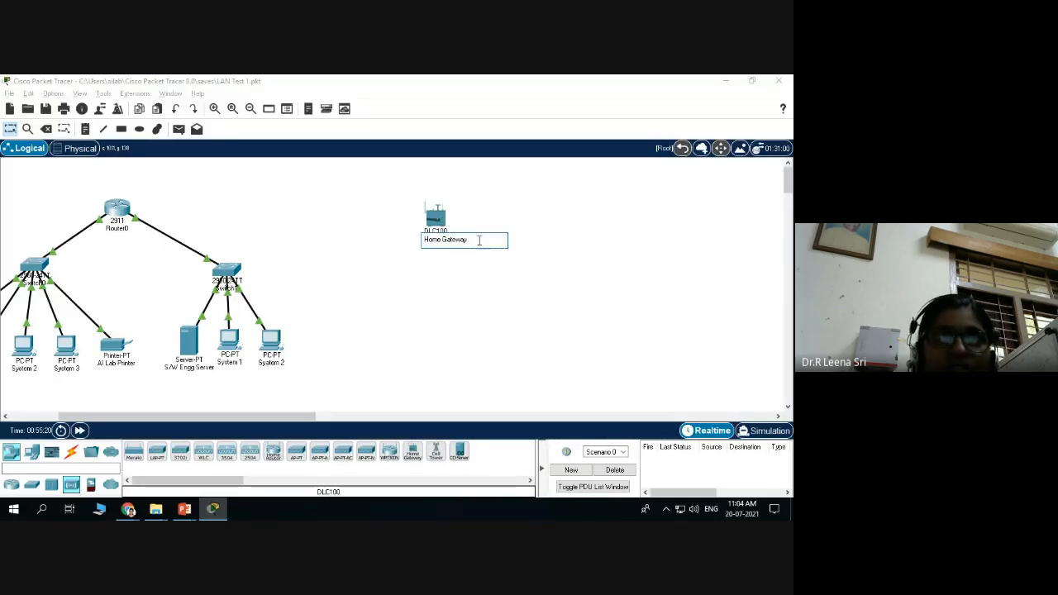
{"action": "key", "text": "BackSpace"}
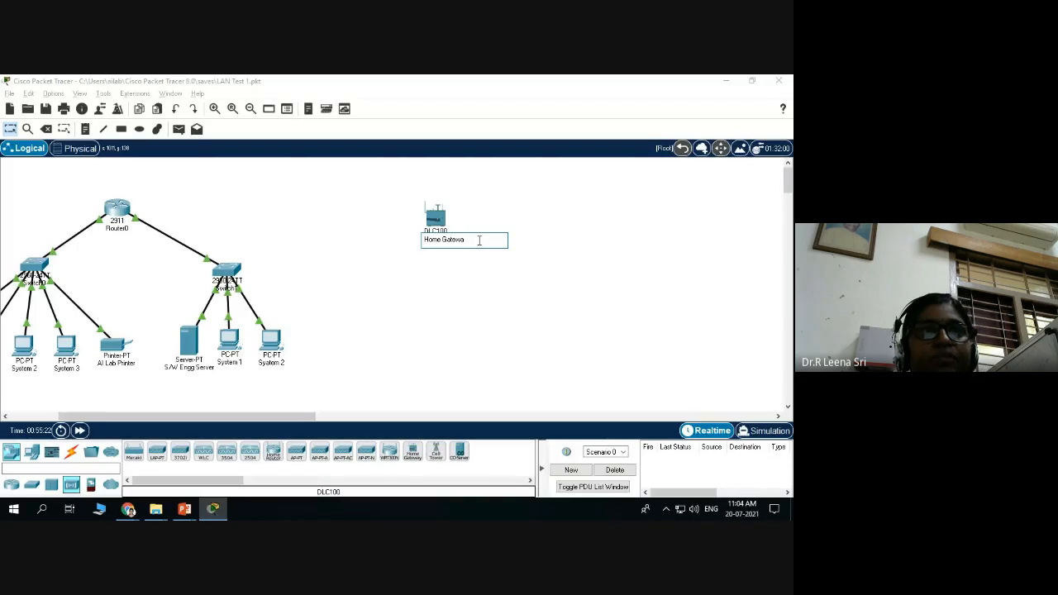
{"action": "key", "text": "BackSpace"}
{"action": "key", "text": "BackSpace"}
{"action": "type", "text": "SmartHome"}
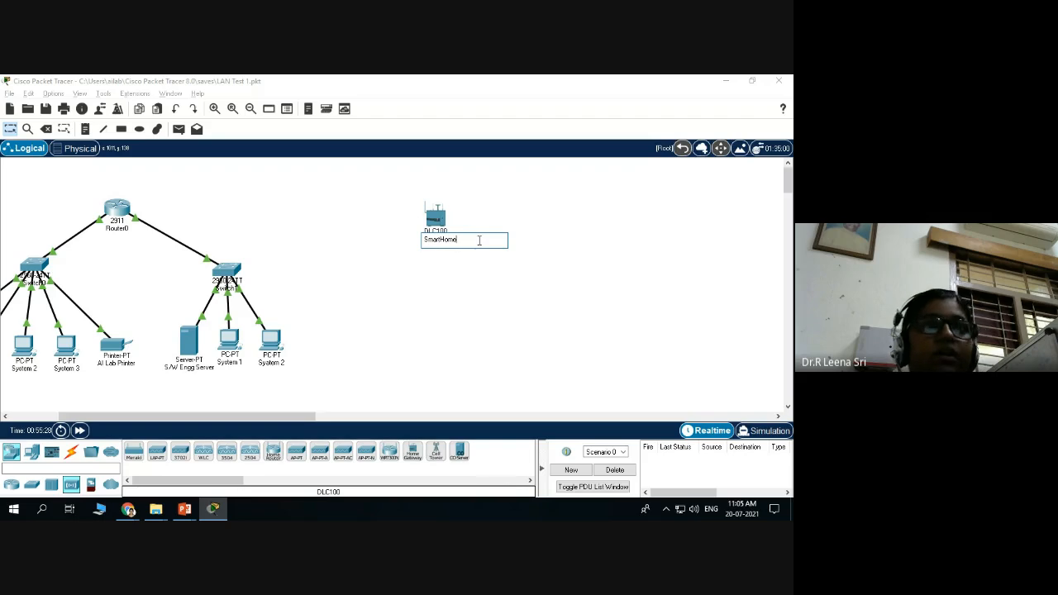
{"action": "left_click", "coordinate": [489, 272]}
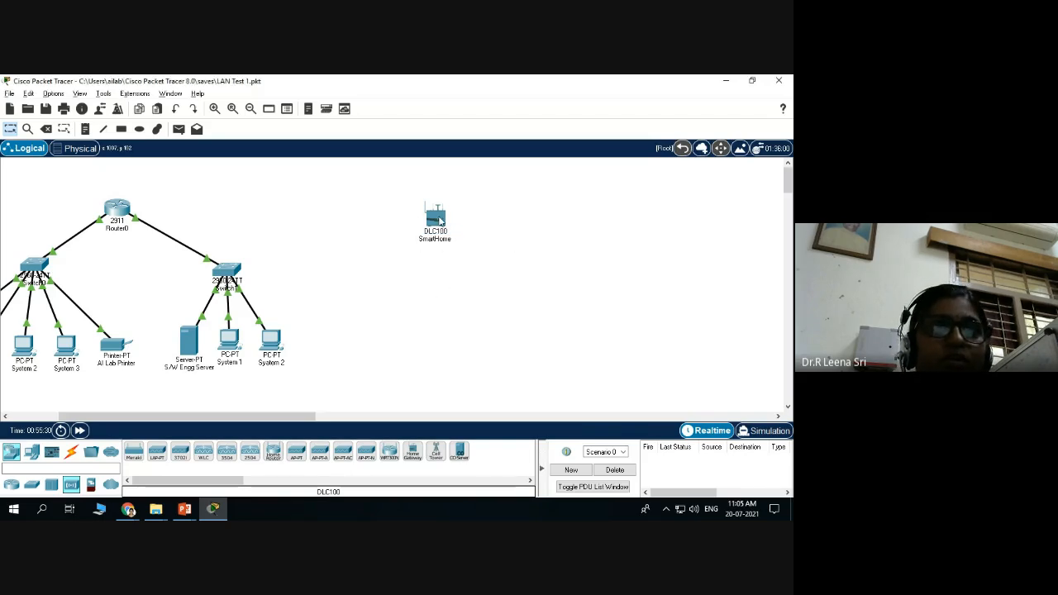
Nudge the SmartHome gateway icon slightly down and to the left.
{"action": "left_click_drag", "start_coordinate": [439, 220], "coordinate": [435, 228]}
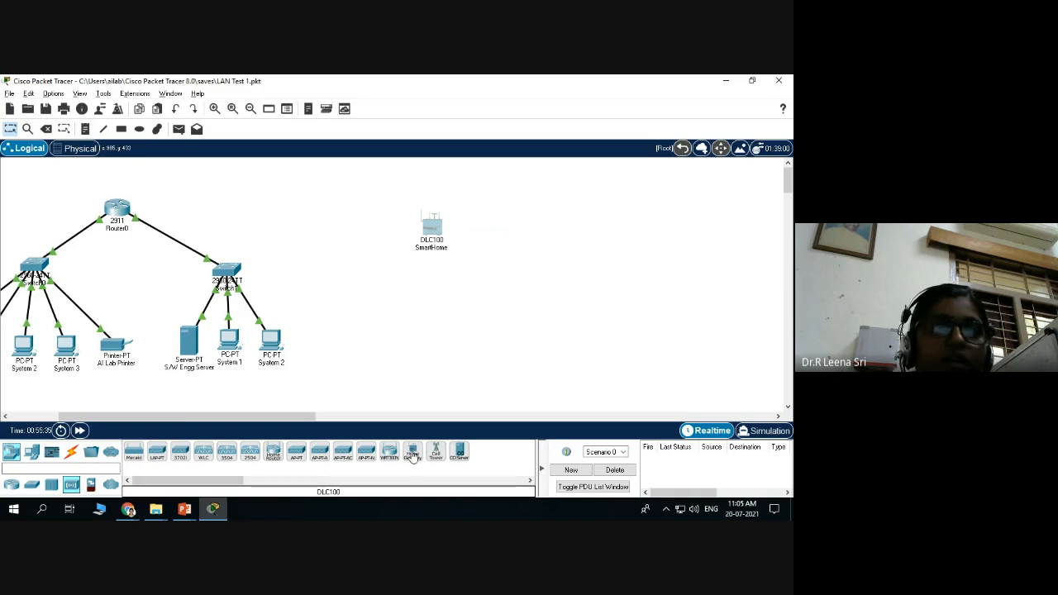
{"action": "left_click", "coordinate": [474, 260]}
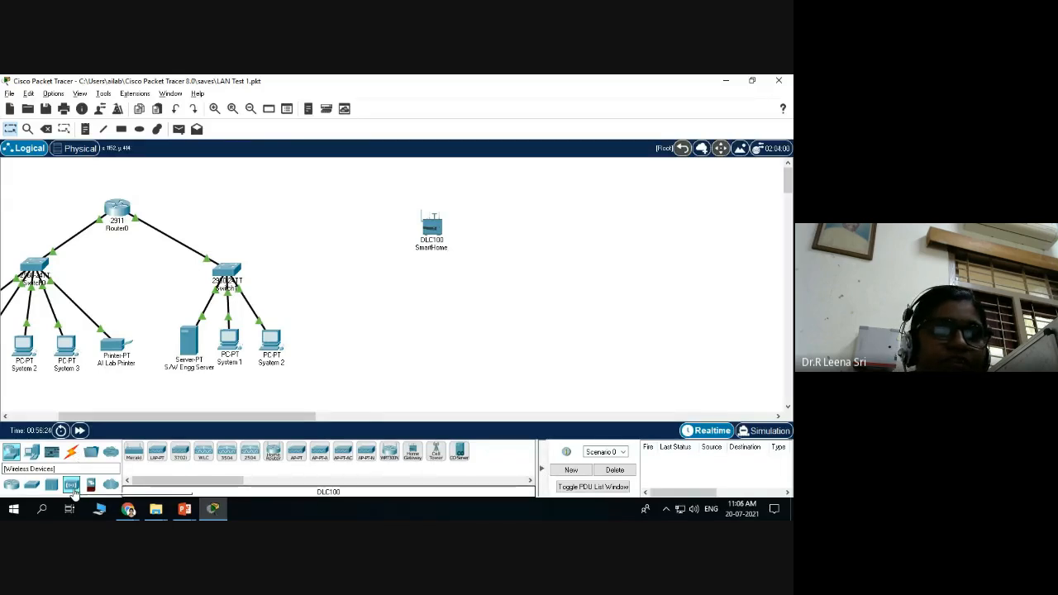
{"action": "mouse_move", "coordinate": [430, 225]}
{"action": "left_mouse_down"}
{"action": "mouse_move", "coordinate": [403, 231]}
{"action": "mouse_move", "coordinate": [418, 235]}
{"action": "left_mouse_up"}
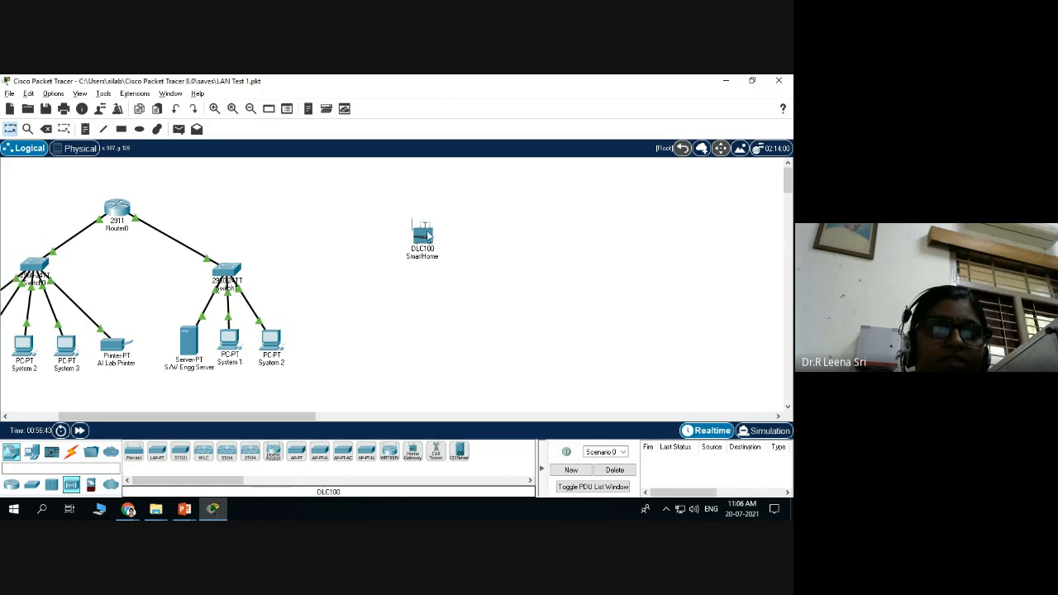
{"action": "mouse_move", "coordinate": [427, 234]}
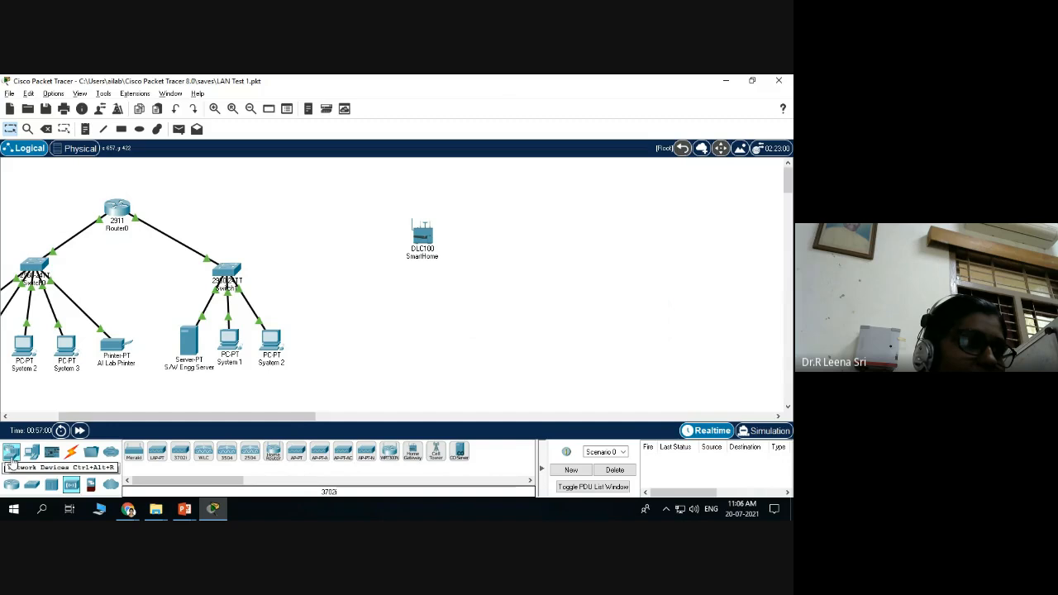
Add a laptop from End Devices above the SmartHome gateway.
{"action": "left_click", "coordinate": [12, 460]}
{"action": "left_click", "coordinate": [32, 453]}
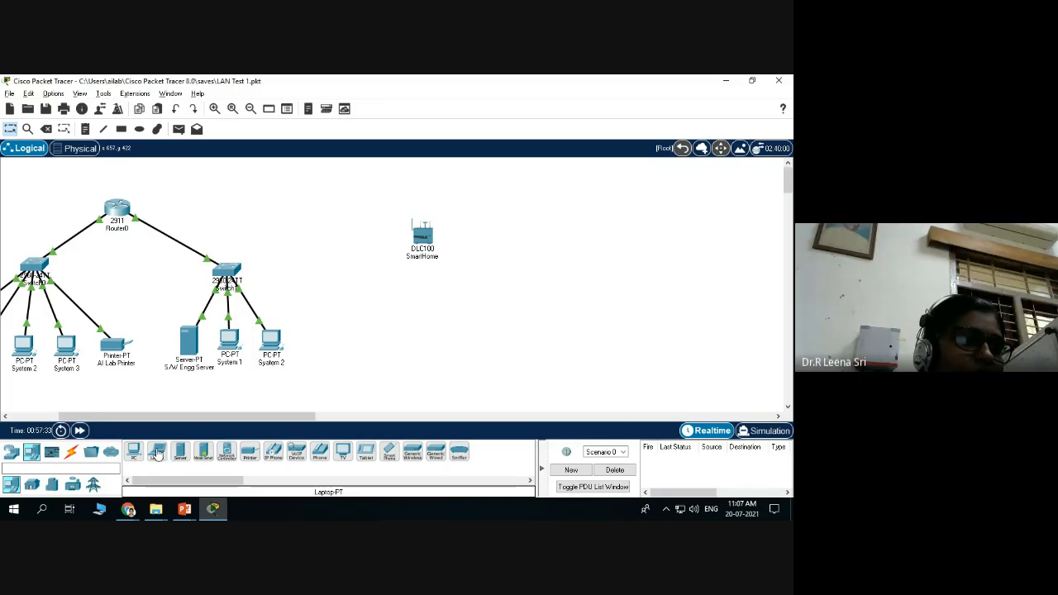
{"action": "left_click_drag", "start_coordinate": [161, 452], "coordinate": [423, 190]}
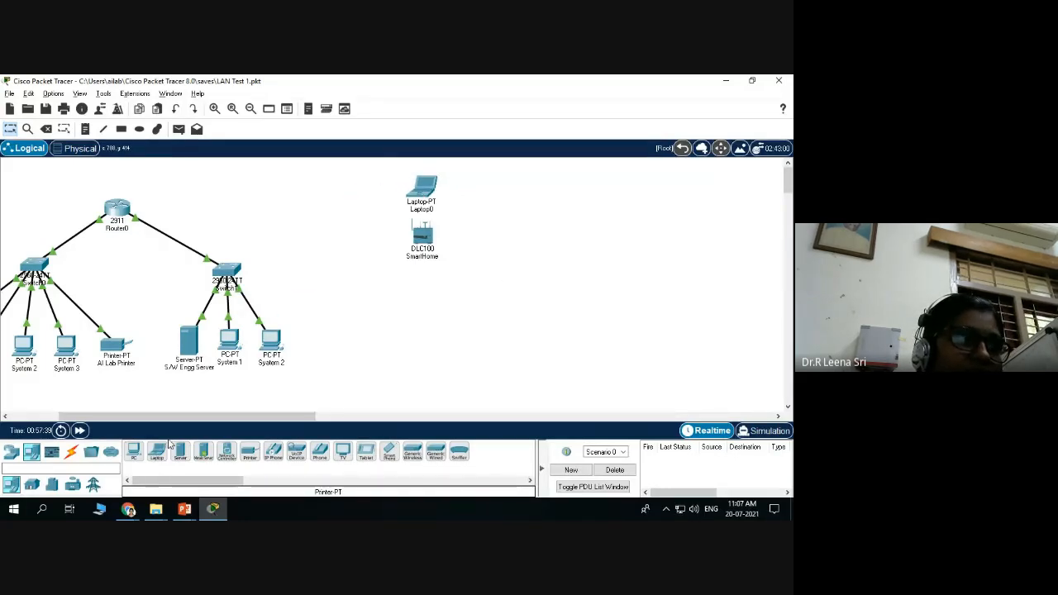
Raise the laptop slightly and rename it from Laptop0 to Laptop.
{"action": "left_click_drag", "start_coordinate": [428, 186], "coordinate": [430, 172]}
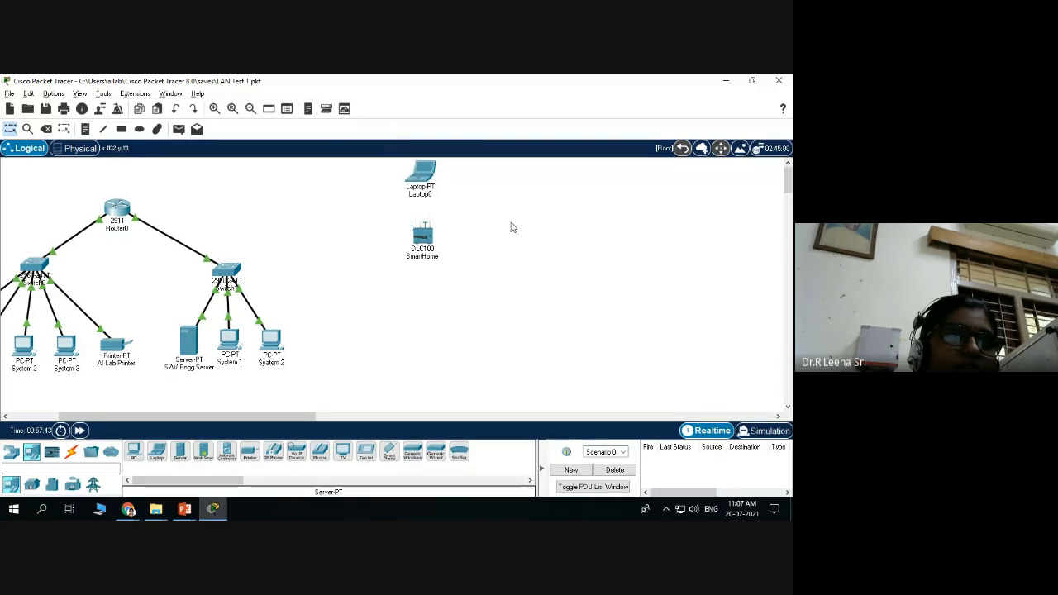
{"action": "left_click", "coordinate": [434, 194]}
{"action": "key", "text": "BackSpace"}
{"action": "key", "text": "Return"}
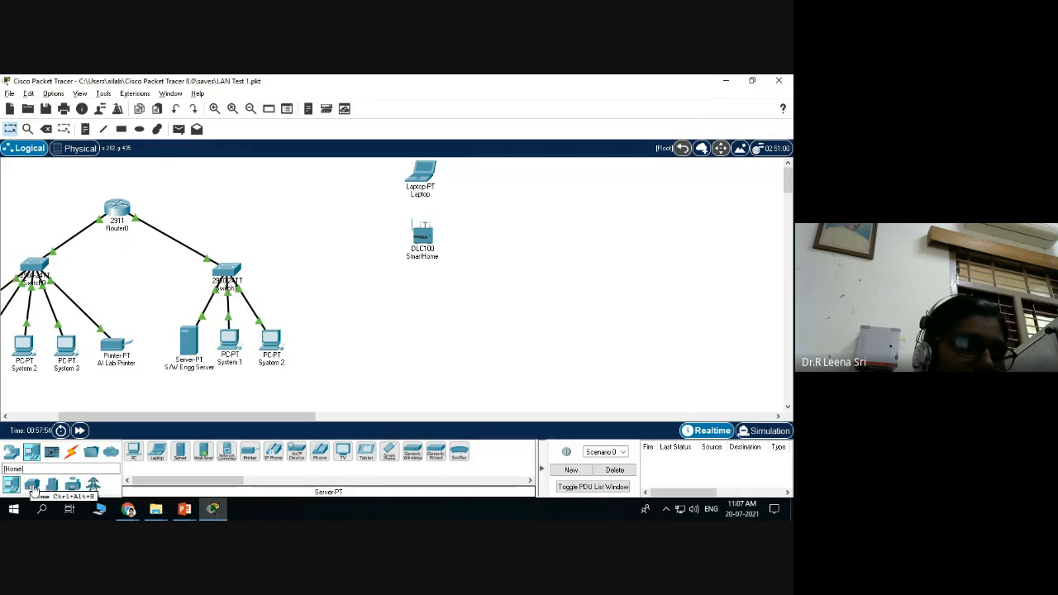
Place a ceiling fan, a door and a light from the Home devices near the gateway.
{"action": "left_click", "coordinate": [31, 486]}
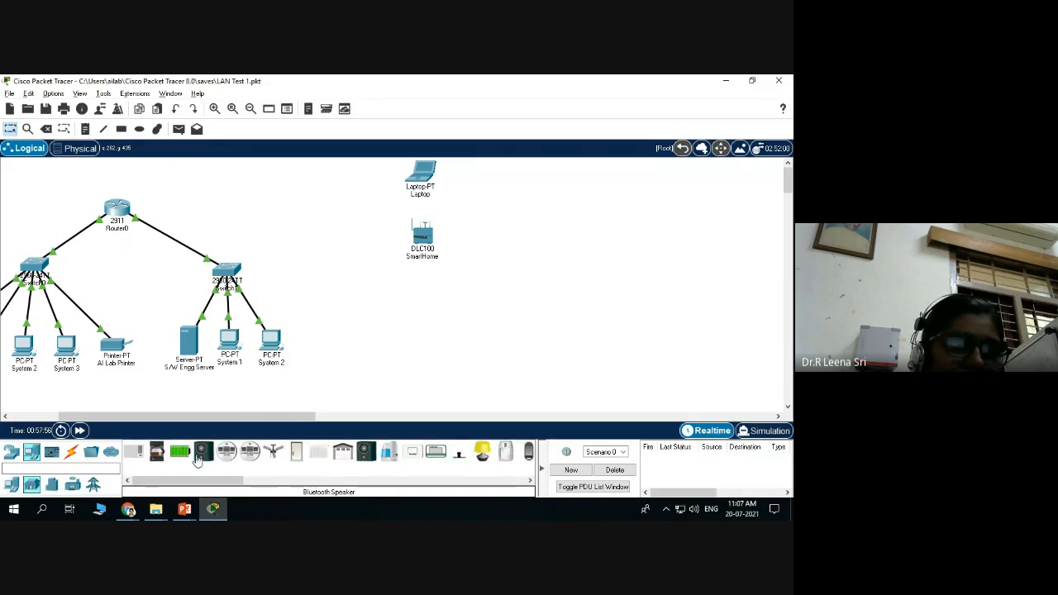
{"action": "mouse_move", "coordinate": [209, 481]}
{"action": "left_mouse_down"}
{"action": "mouse_move", "coordinate": [380, 483]}
{"action": "mouse_move", "coordinate": [210, 482]}
{"action": "left_mouse_up"}
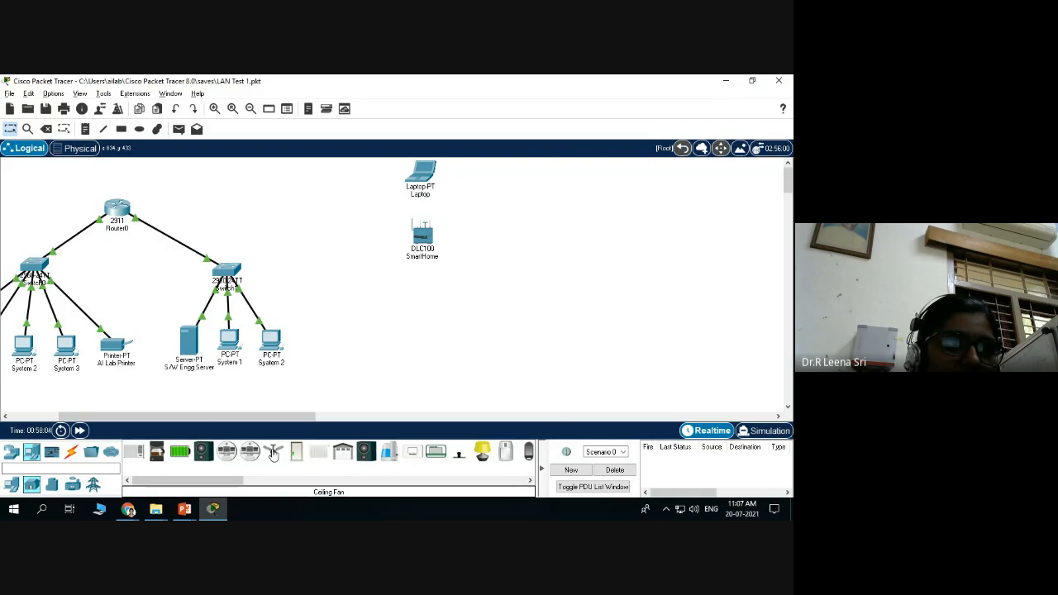
{"action": "left_click_drag", "start_coordinate": [273, 454], "coordinate": [535, 189]}
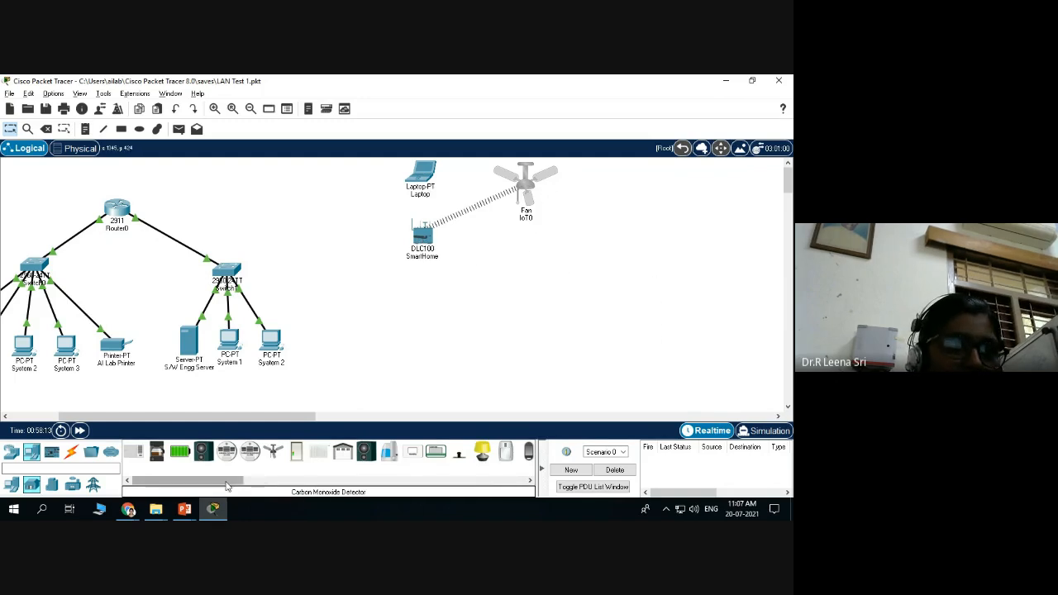
{"action": "left_click_drag", "start_coordinate": [215, 485], "coordinate": [538, 269]}
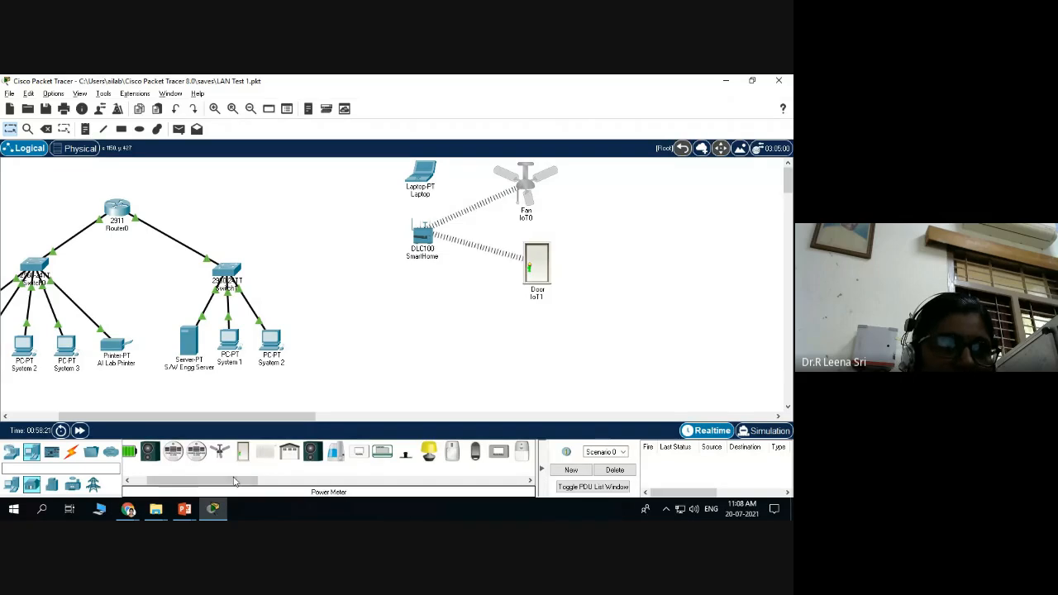
{"action": "left_click_drag", "start_coordinate": [214, 487], "coordinate": [251, 488]}
{"action": "left_click_drag", "start_coordinate": [292, 450], "coordinate": [376, 330]}
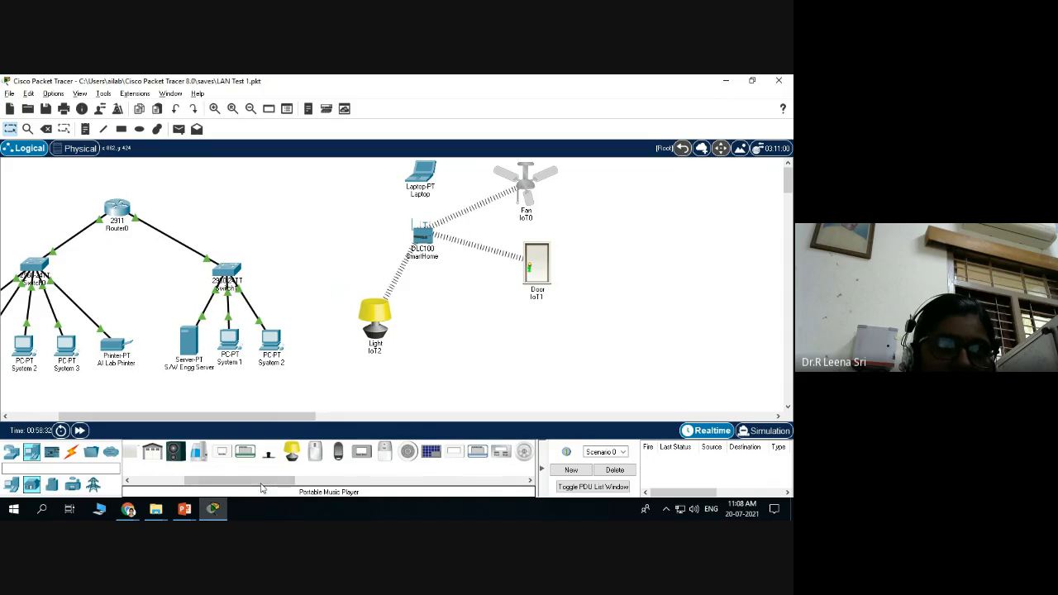
Add a webcam and a window device to the right of the light.
{"action": "left_click_drag", "start_coordinate": [264, 486], "coordinate": [319, 486]}
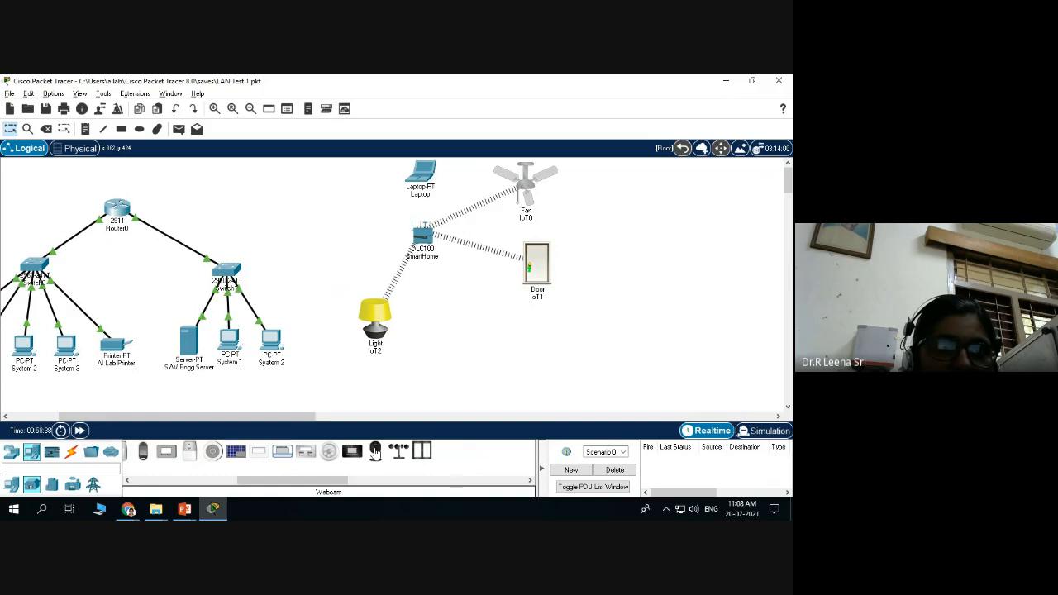
{"action": "left_click_drag", "start_coordinate": [375, 451], "coordinate": [438, 311]}
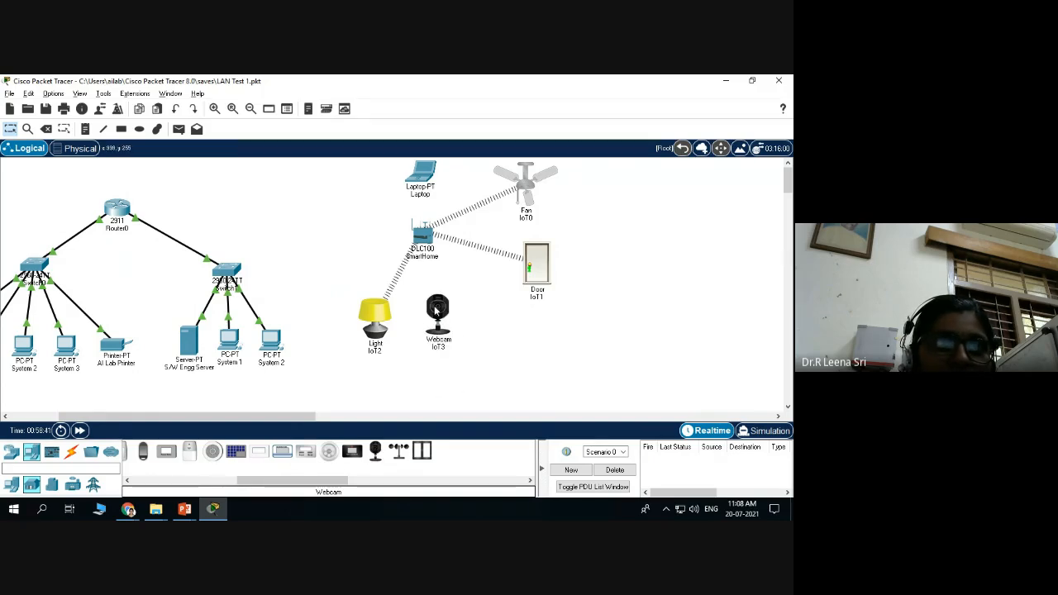
{"action": "left_click_drag", "start_coordinate": [424, 452], "coordinate": [507, 331]}
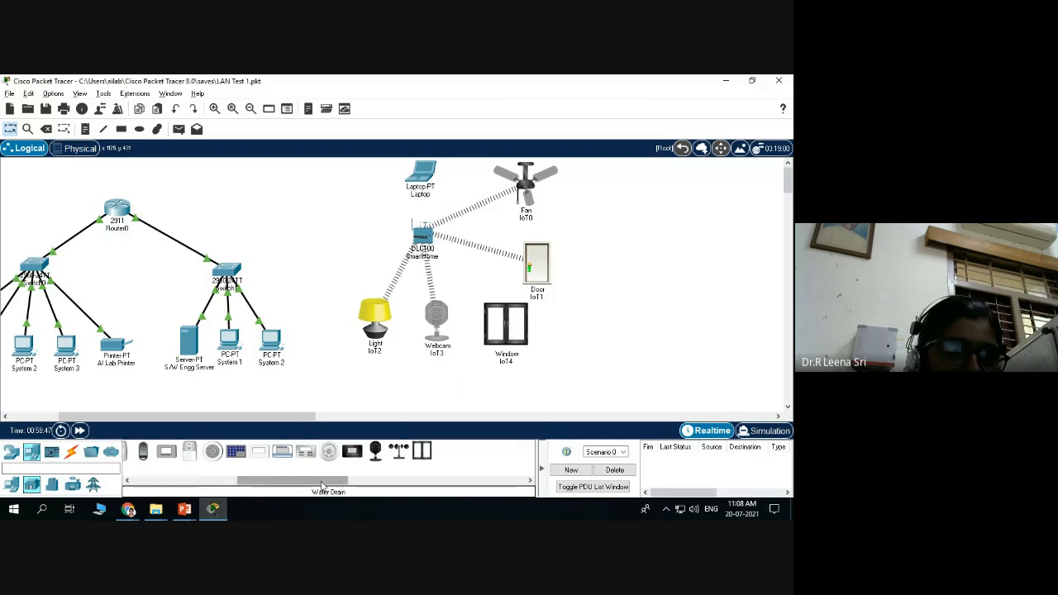
{"action": "left_click_drag", "start_coordinate": [322, 486], "coordinate": [313, 485]}
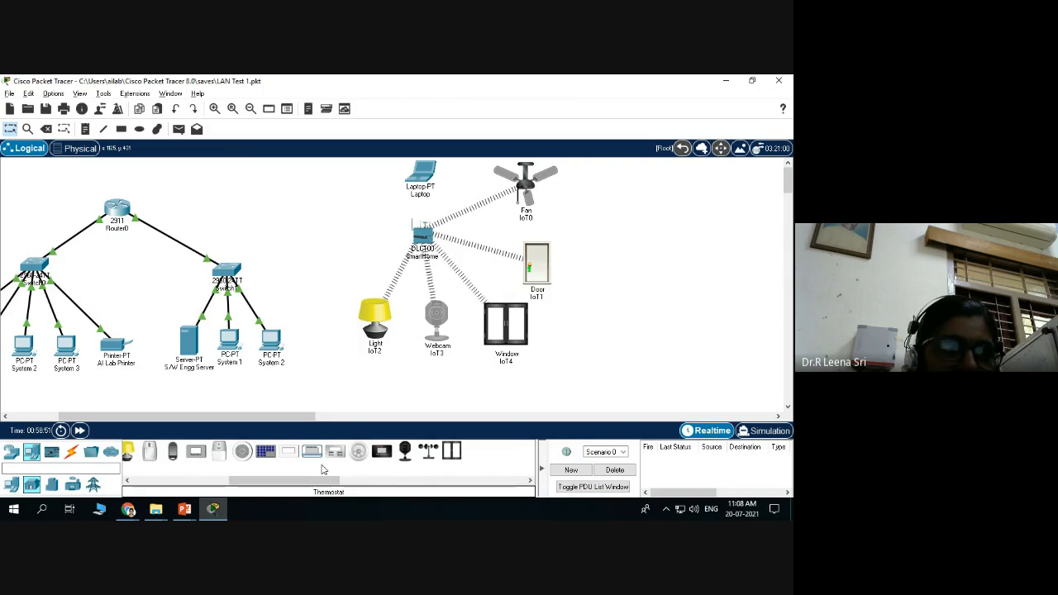
{"action": "left_click_drag", "start_coordinate": [248, 486], "coordinate": [169, 486]}
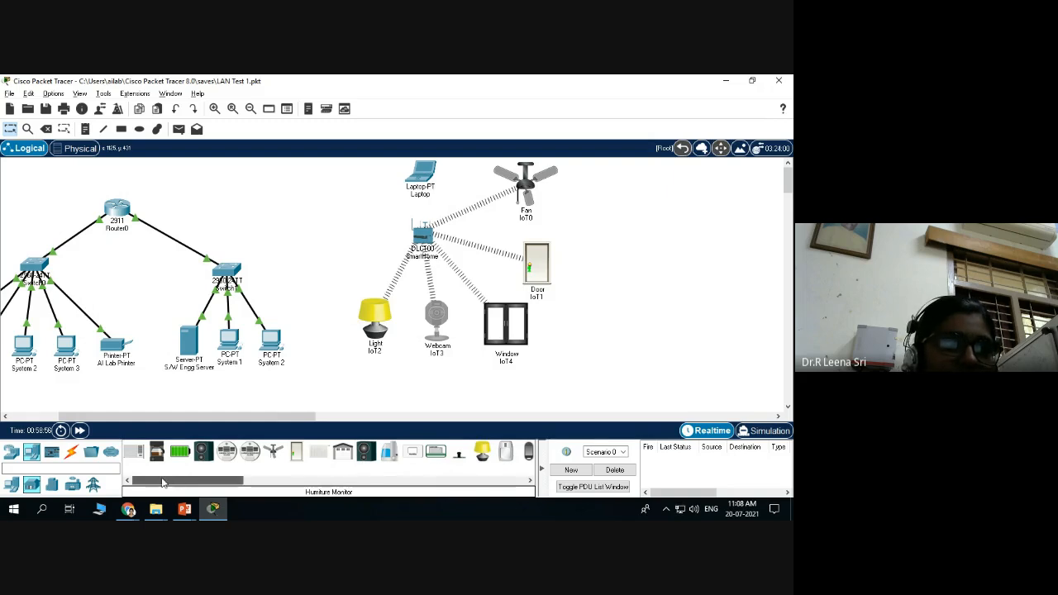
{"action": "left_click_drag", "start_coordinate": [167, 482], "coordinate": [138, 492]}
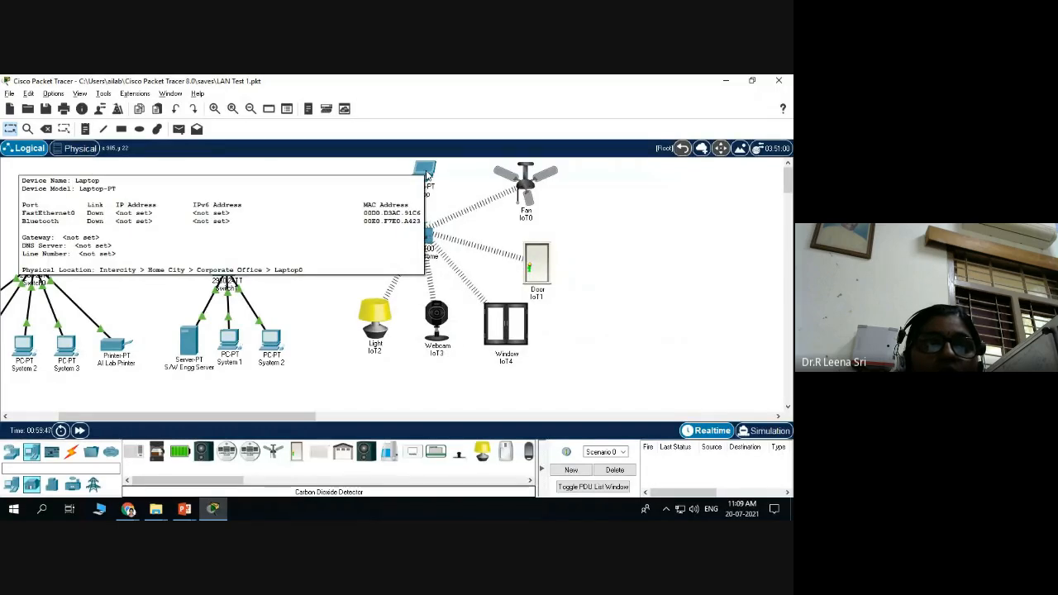
{"action": "left_click", "coordinate": [421, 173]}
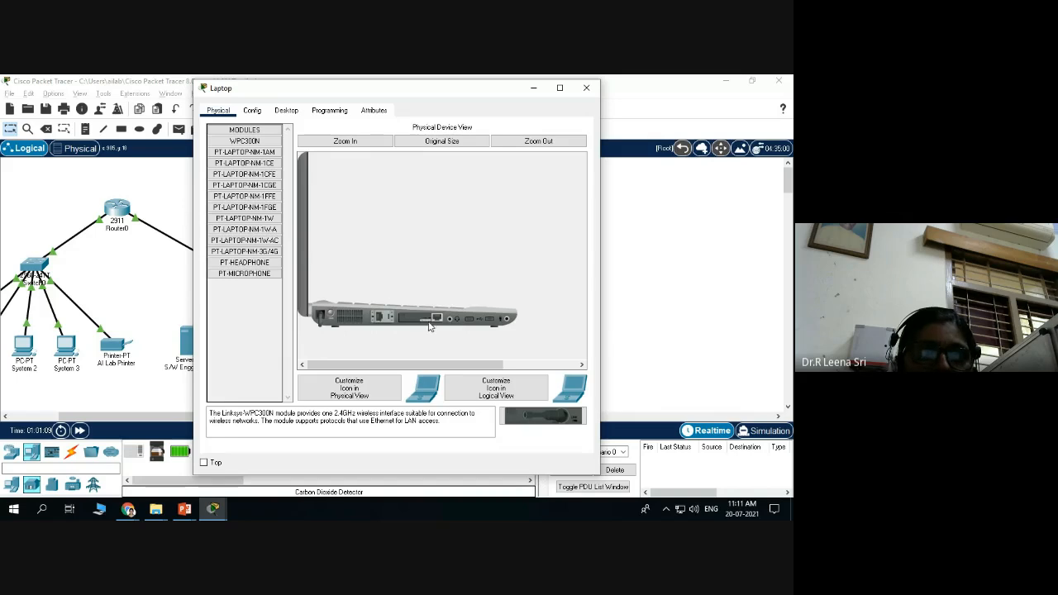
Install the WPC300N wireless card in the laptop's empty slot and close its window.
{"action": "left_click_drag", "start_coordinate": [542, 415], "coordinate": [538, 445]}
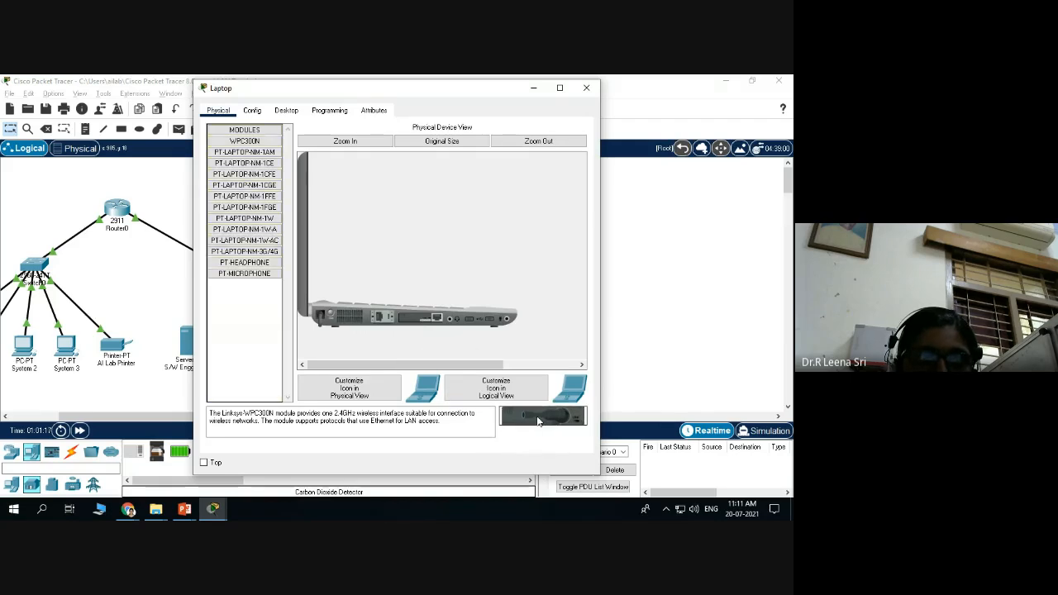
{"action": "left_click_drag", "start_coordinate": [426, 318], "coordinate": [546, 418]}
{"action": "left_click_drag", "start_coordinate": [535, 402], "coordinate": [432, 331]}
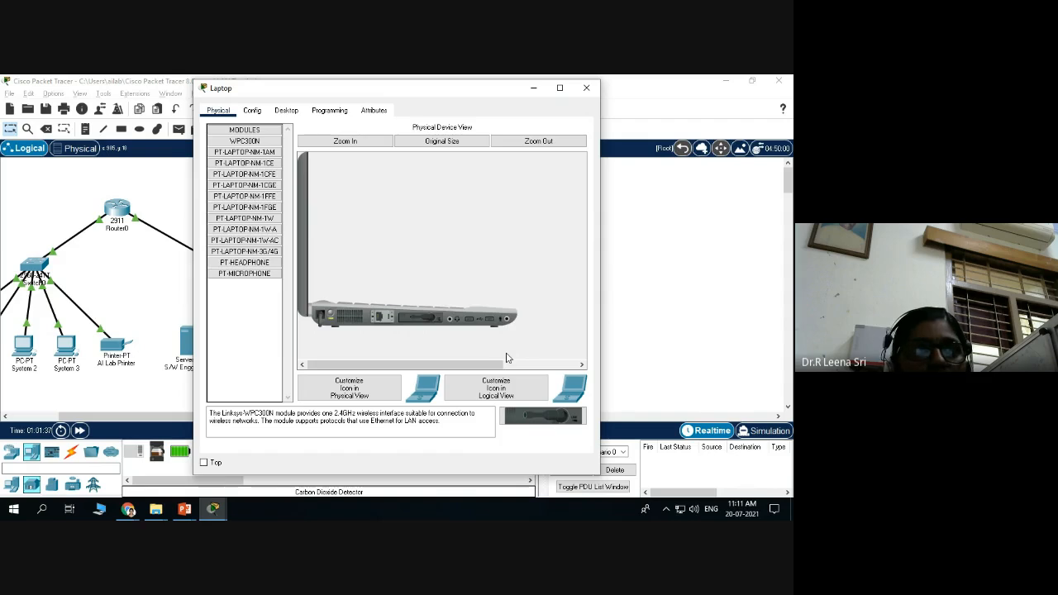
{"action": "left_click", "coordinate": [586, 88]}
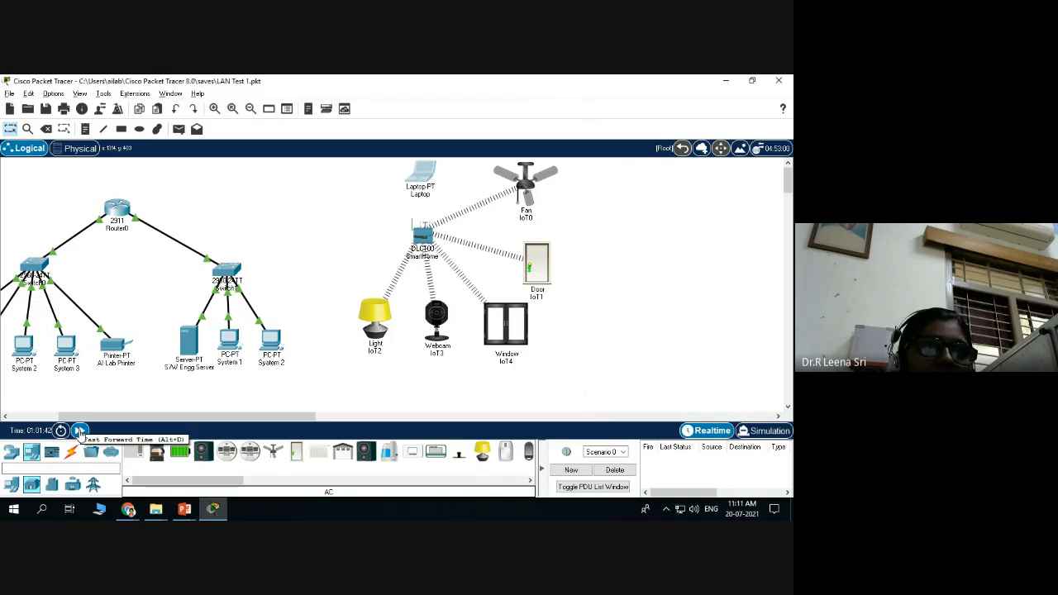
Fast-forward time twice so the laptop's wireless link comes up, then open SmartHome's window.
{"action": "left_click", "coordinate": [79, 430]}
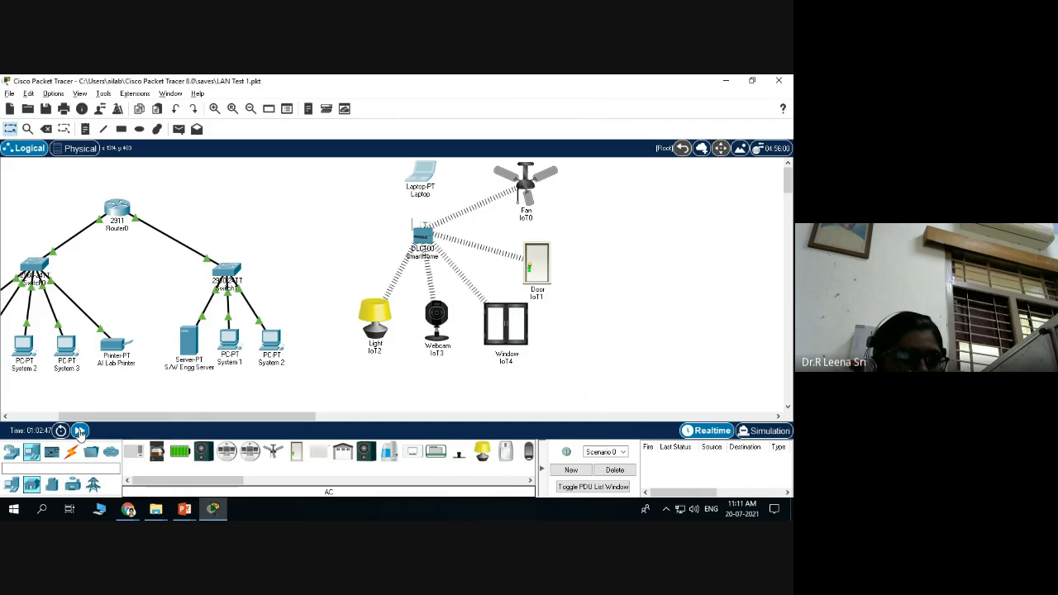
{"action": "left_click", "coordinate": [79, 431]}
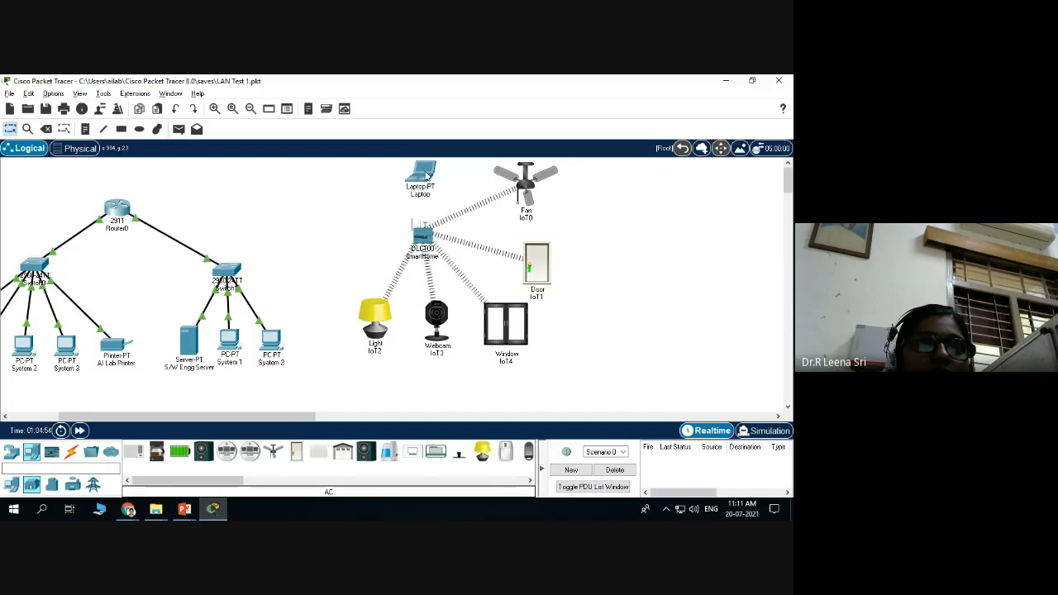
{"action": "mouse_move", "coordinate": [425, 174]}
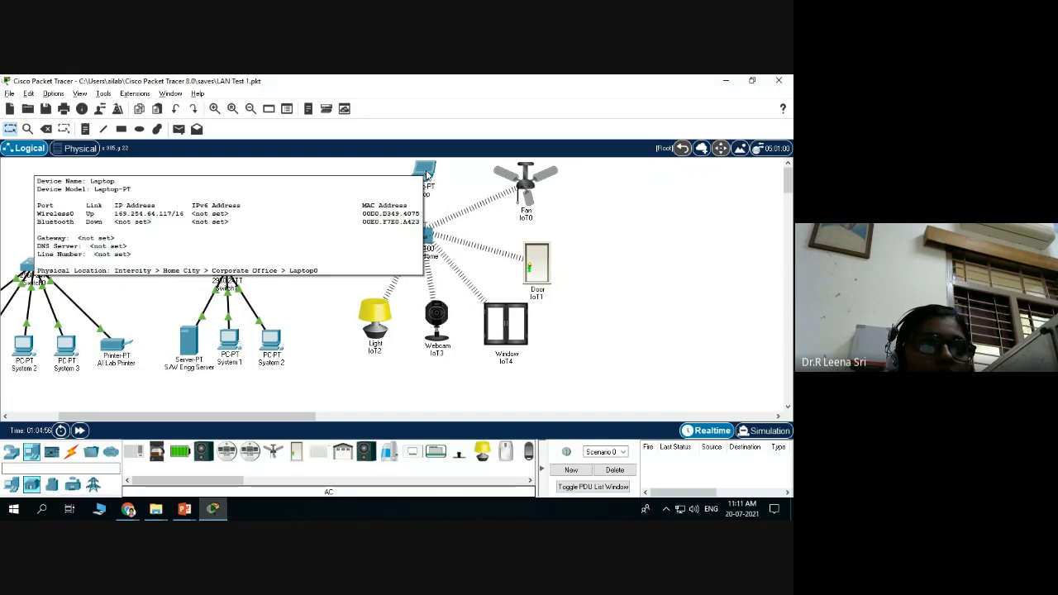
{"action": "left_click", "coordinate": [426, 174]}
{"action": "left_click", "coordinate": [588, 88]}
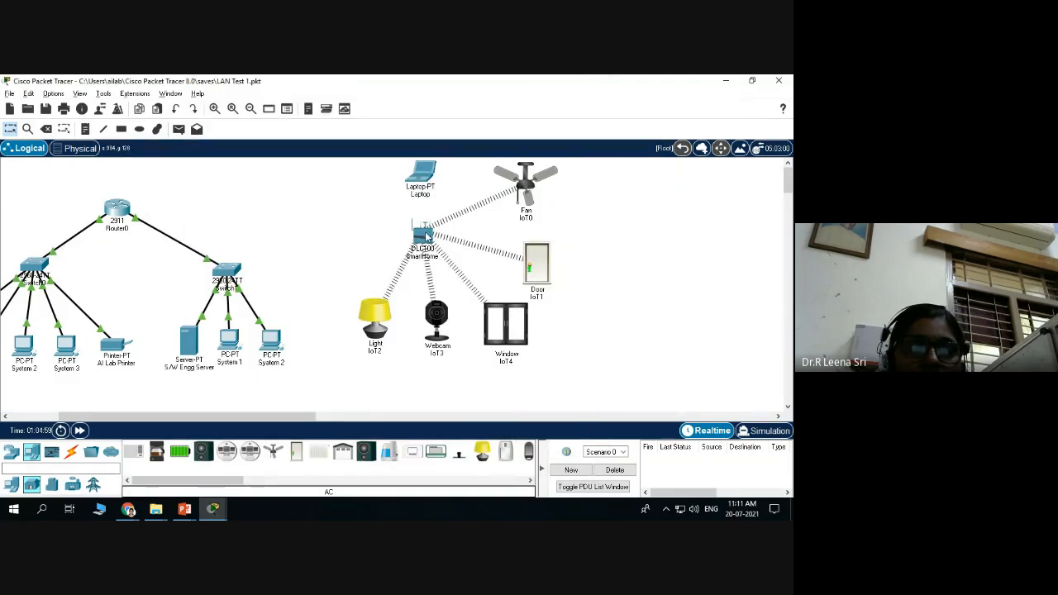
{"action": "left_click", "coordinate": [427, 236]}
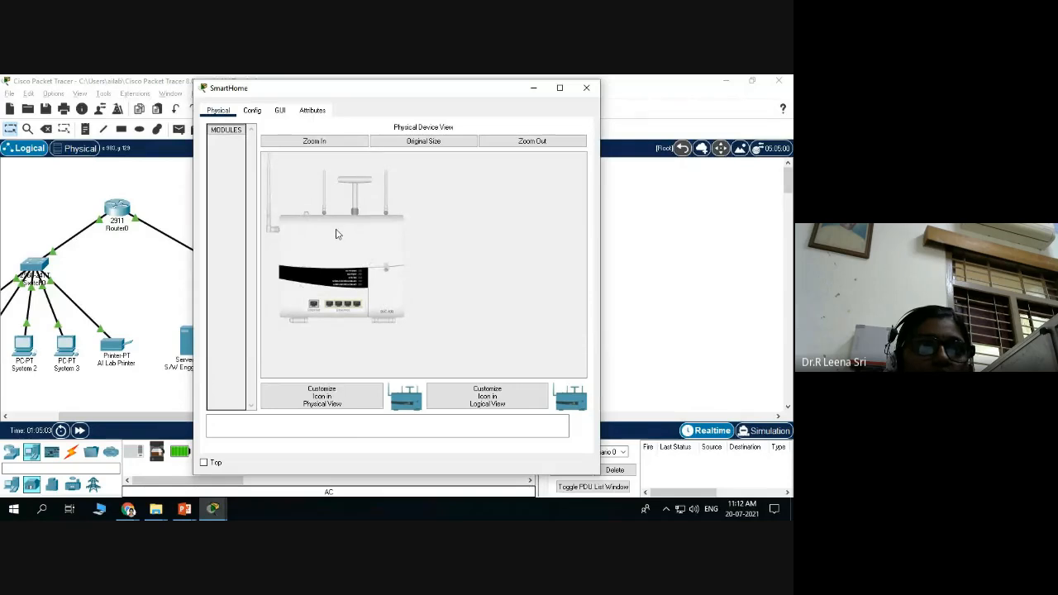
Change the gateway's wireless SSID from HomeGateway to SmartHome.
{"action": "left_click", "coordinate": [253, 111]}
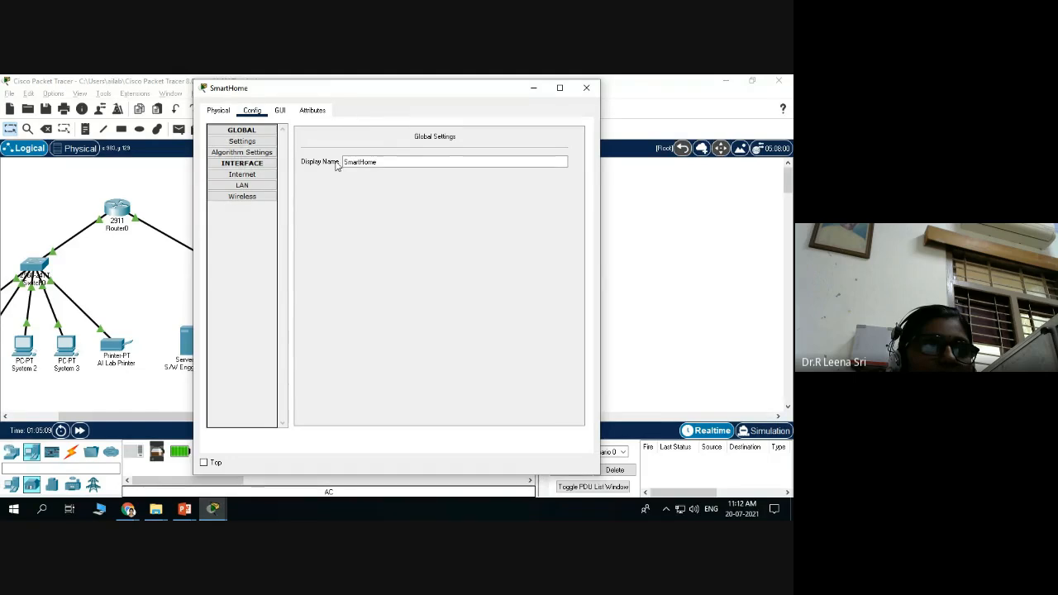
{"action": "left_click", "coordinate": [379, 162]}
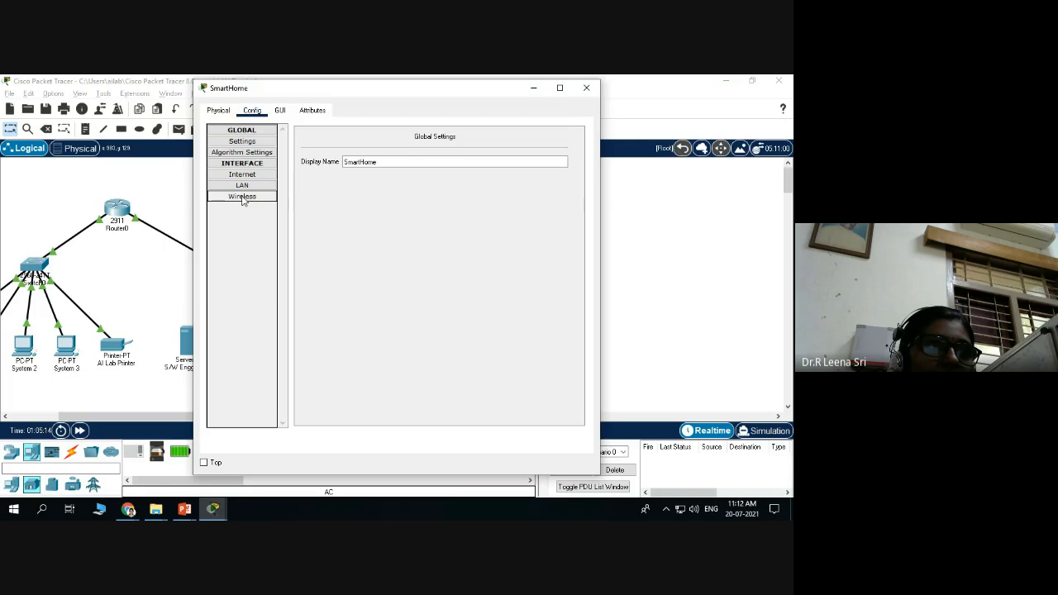
{"action": "left_click", "coordinate": [243, 198]}
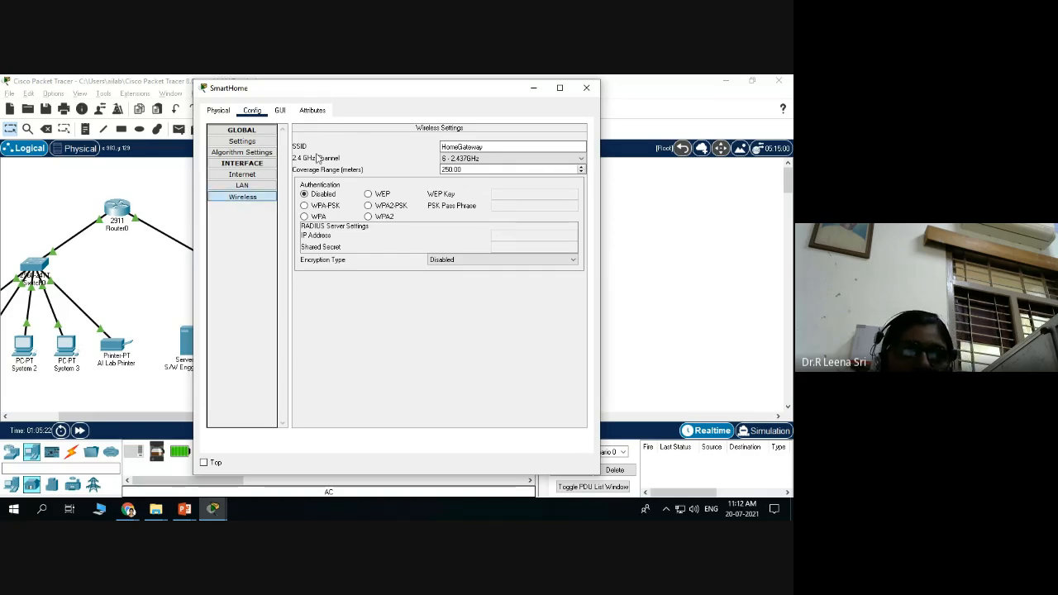
{"action": "left_click", "coordinate": [478, 159]}
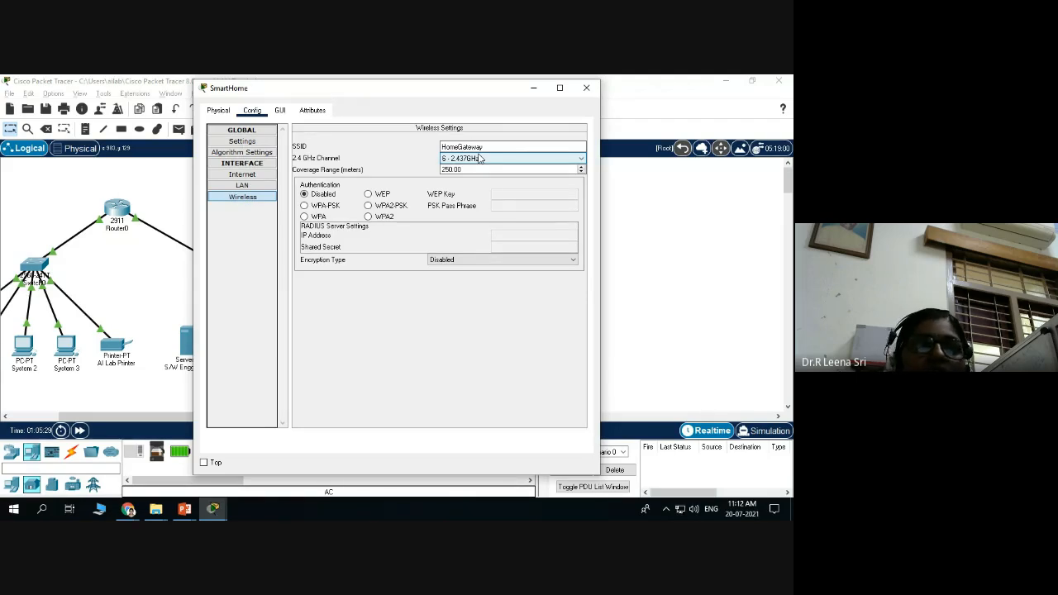
{"action": "left_click", "coordinate": [489, 147]}
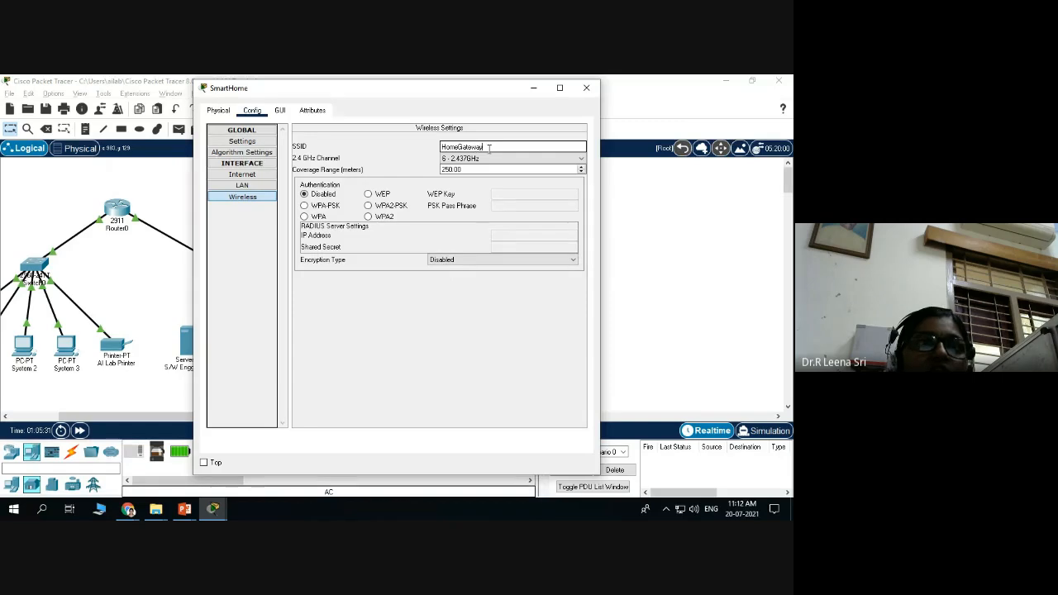
{"action": "left_click_drag", "start_coordinate": [490, 149], "coordinate": [427, 147]}
{"action": "key", "text": "Left"}
{"action": "key", "text": "Delete"}
{"action": "key", "text": "Delete"}
{"action": "key", "text": "Delete"}
{"action": "key", "text": "Delete"}
{"action": "key", "text": "Delete"}
{"action": "key", "text": "Delete"}
{"action": "type", "text": "SmartHome"}
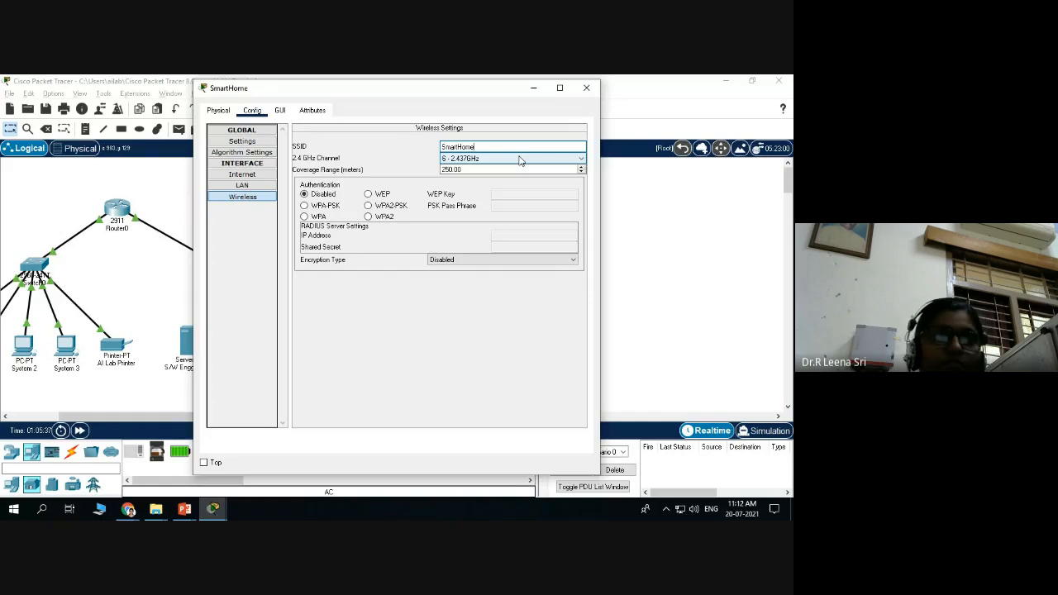
{"action": "left_click", "coordinate": [243, 198]}
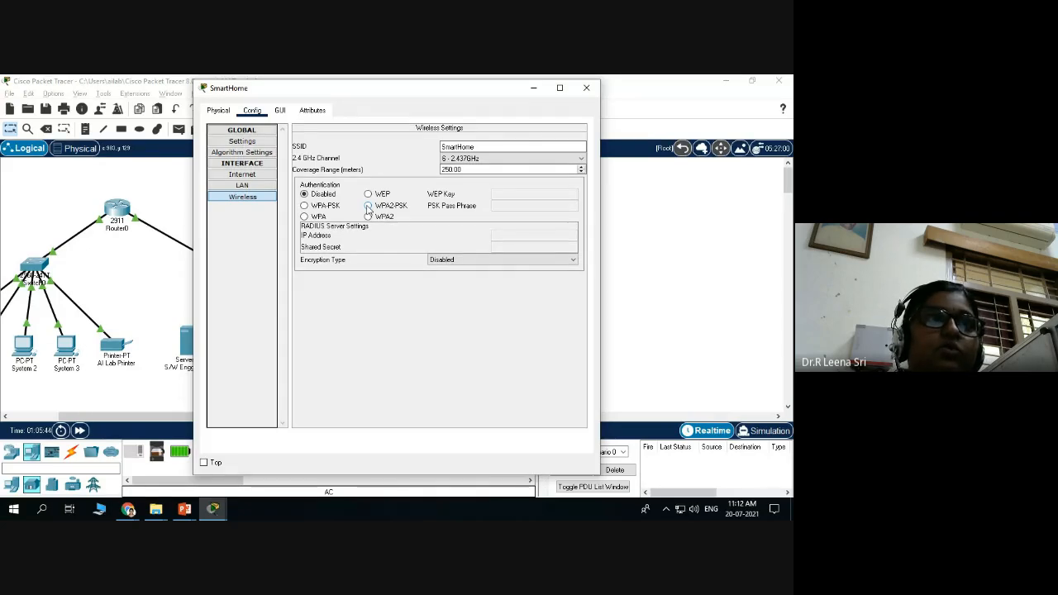
Secure the Wi-Fi with WPA2-PSK and a pass phrase, then close the settings.
{"action": "left_click", "coordinate": [368, 206]}
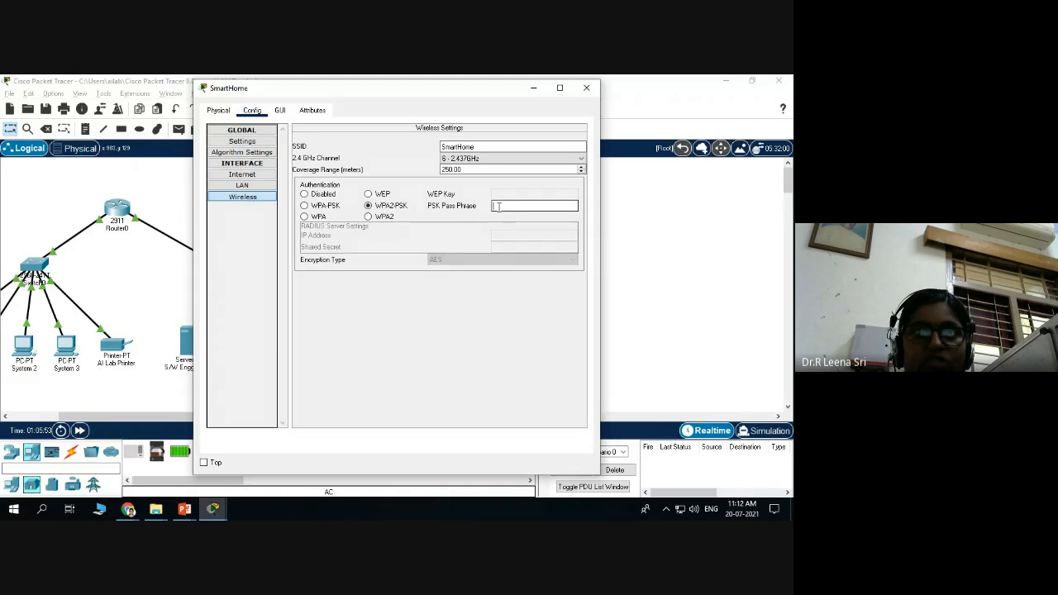
{"action": "type", "text": "123"}
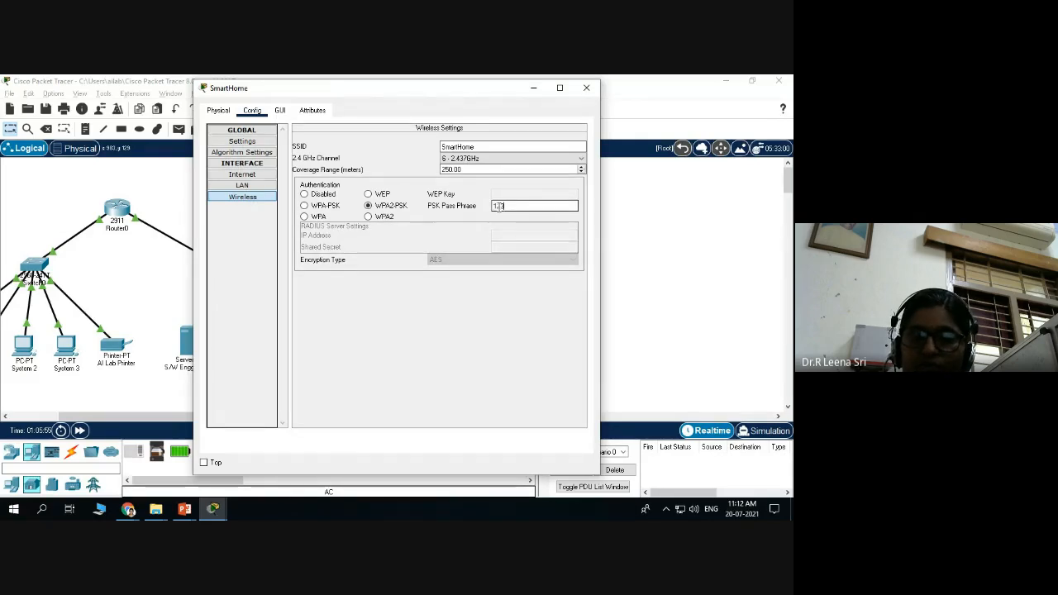
{"action": "type", "text": "45678"}
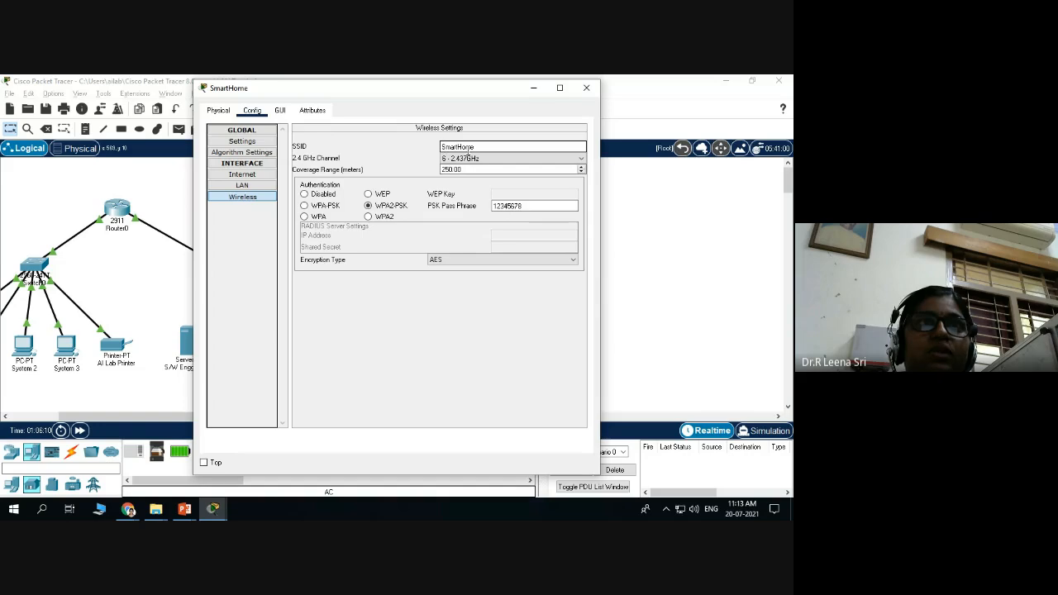
{"action": "left_click", "coordinate": [496, 206]}
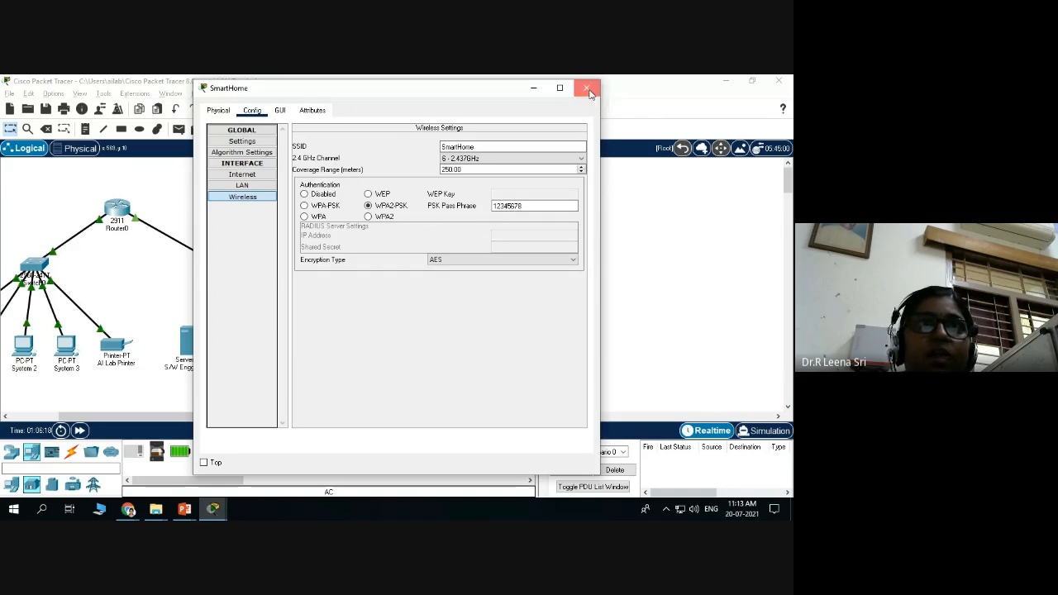
{"action": "left_click", "coordinate": [588, 89]}
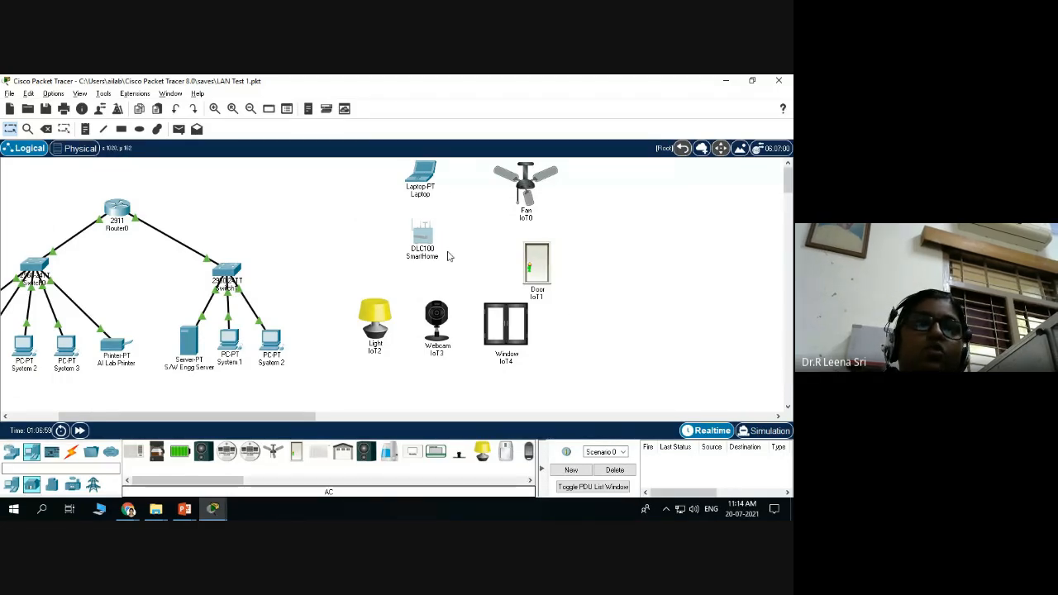
Open the Laptop's settings window, showing its physical view with the WPC300N wireless module.
{"action": "mouse_move", "coordinate": [429, 253]}
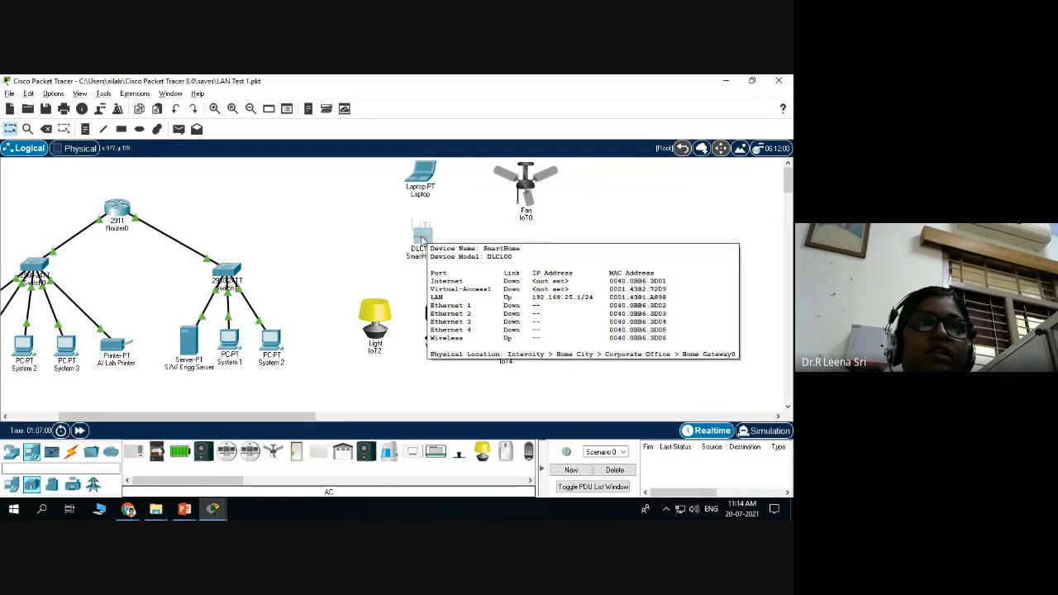
{"action": "left_click", "coordinate": [420, 176]}
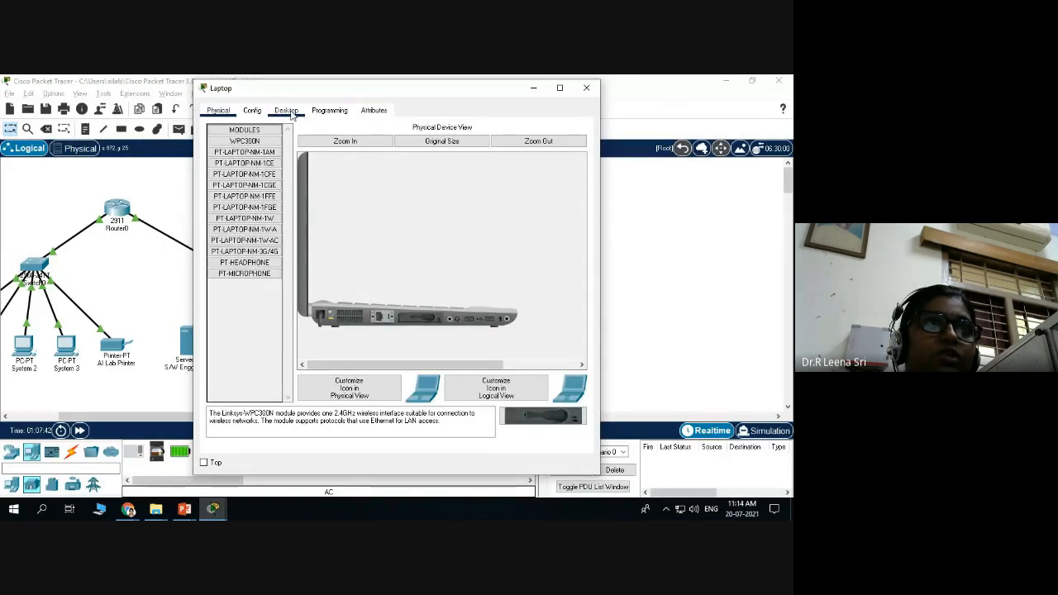
Launch PC Wireless from the Laptop's Desktop, which shows no access point association yet.
{"action": "left_click", "coordinate": [287, 111]}
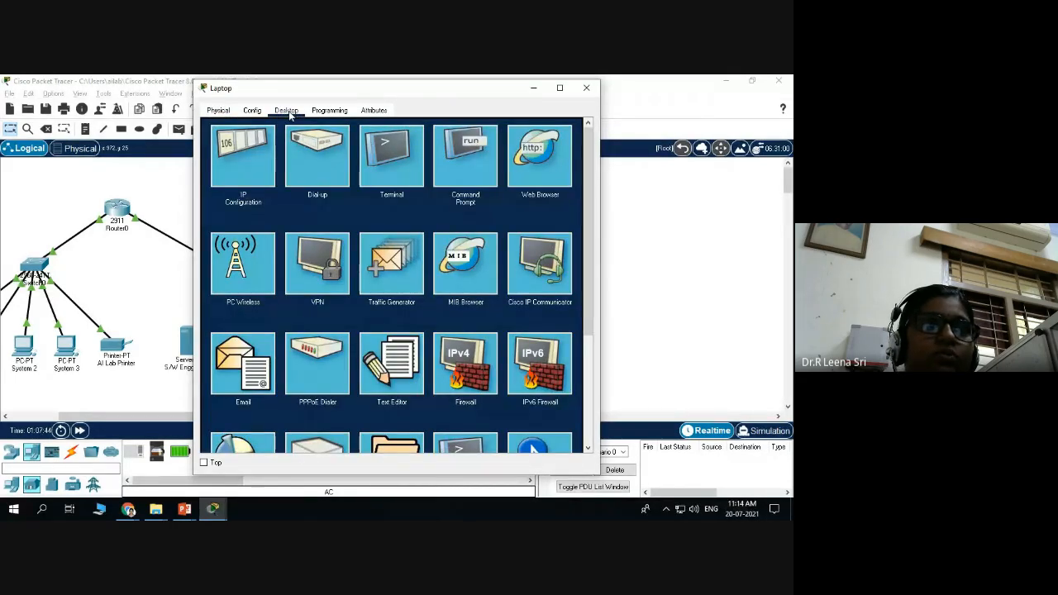
{"action": "left_click", "coordinate": [586, 88]}
{"action": "left_click", "coordinate": [424, 173]}
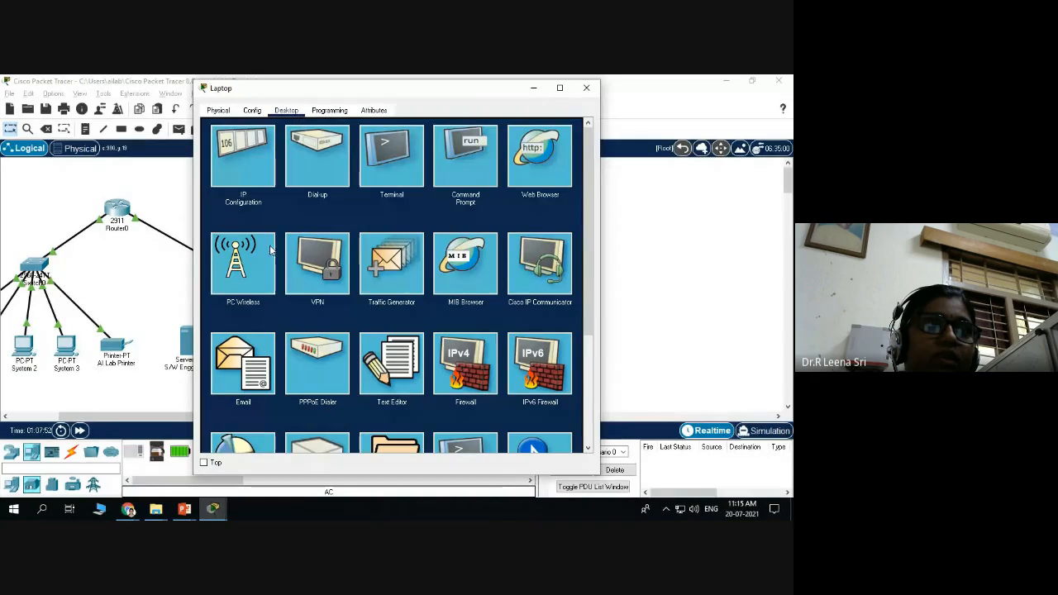
{"action": "scroll", "coordinate": [273, 265], "scroll_direction": "down", "scroll_amount": 2}
{"action": "scroll", "coordinate": [229, 232], "scroll_direction": "up", "scroll_amount": 1}
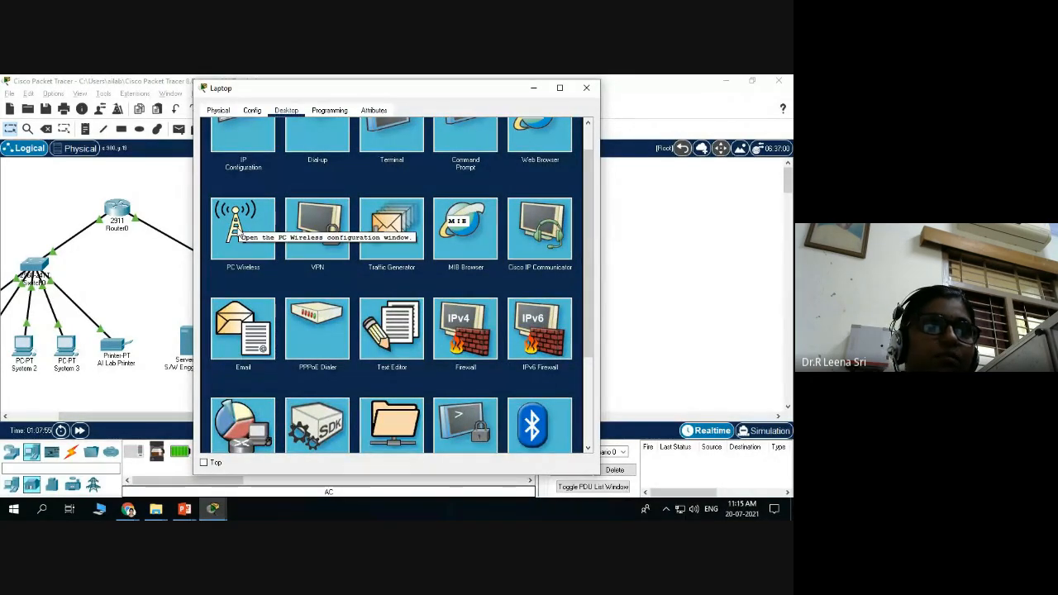
{"action": "scroll", "coordinate": [237, 240], "scroll_direction": "up", "scroll_amount": 1}
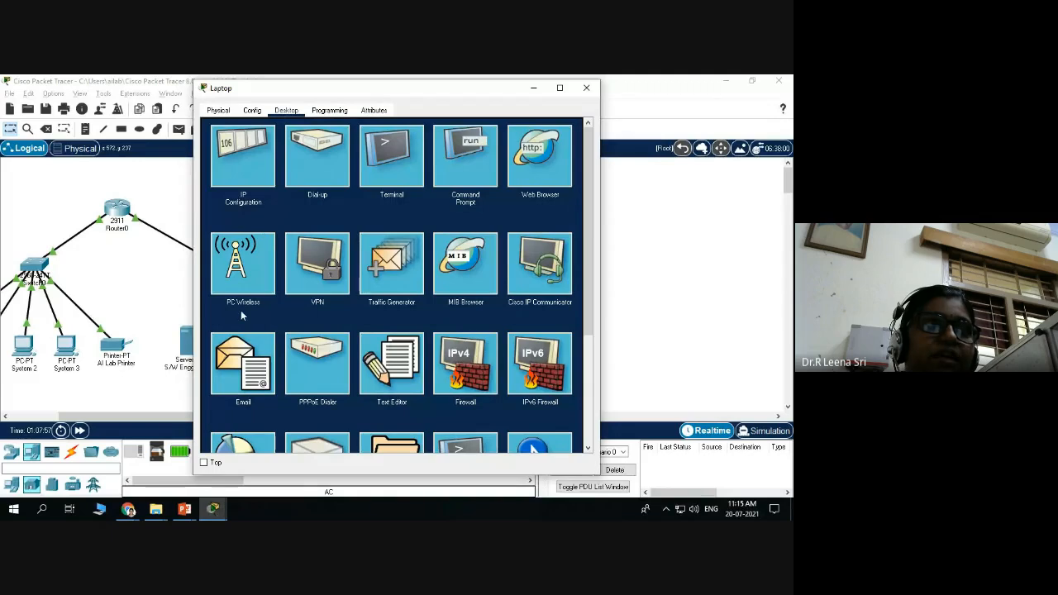
{"action": "left_click", "coordinate": [246, 261]}
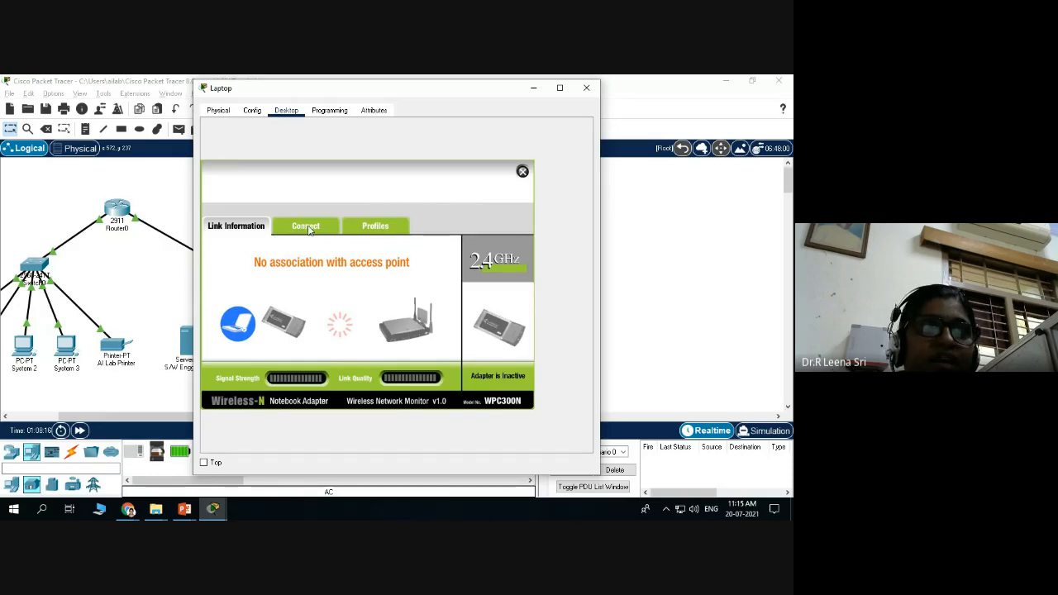
Select the SmartHome network (WPA2-PSK, full signal) in the Laptop's Connect list.
{"action": "left_click", "coordinate": [307, 228]}
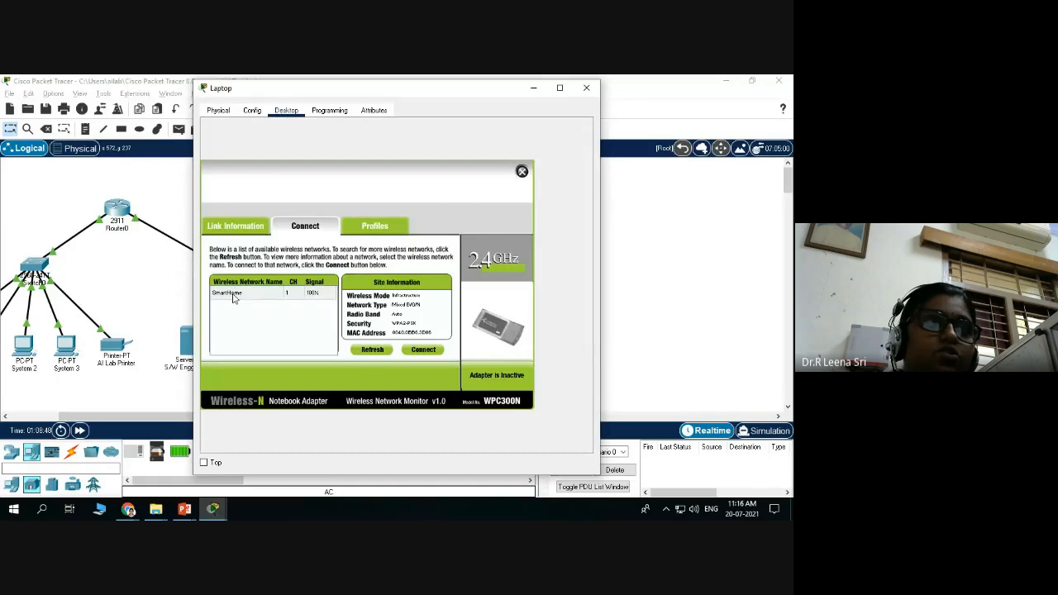
{"action": "left_click", "coordinate": [233, 299]}
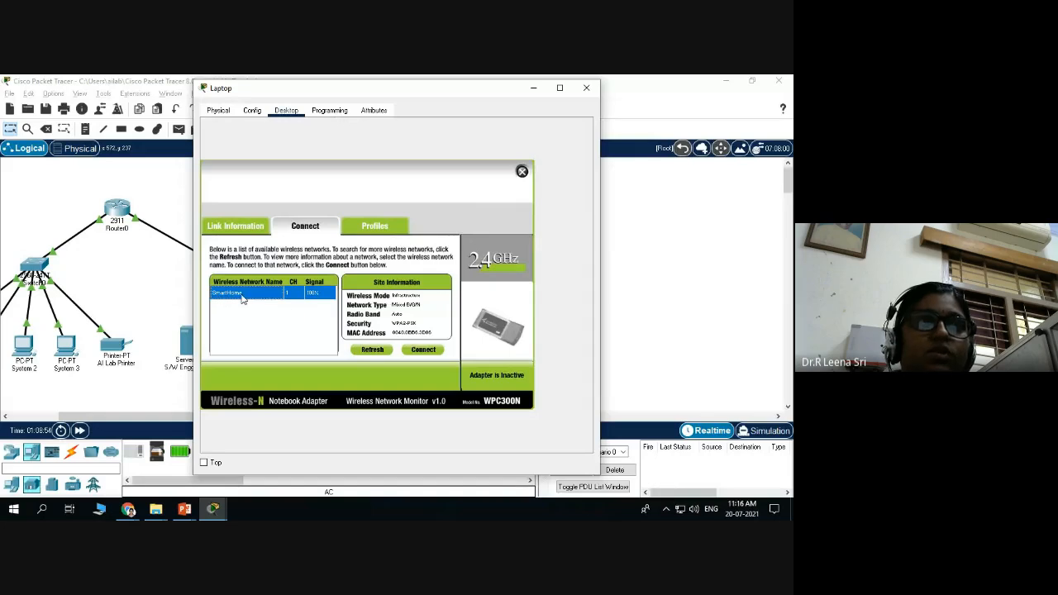
Join the Laptop to SmartHome with the WPA2 pre-shared key and close PC Wireless.
{"action": "left_click", "coordinate": [422, 351]}
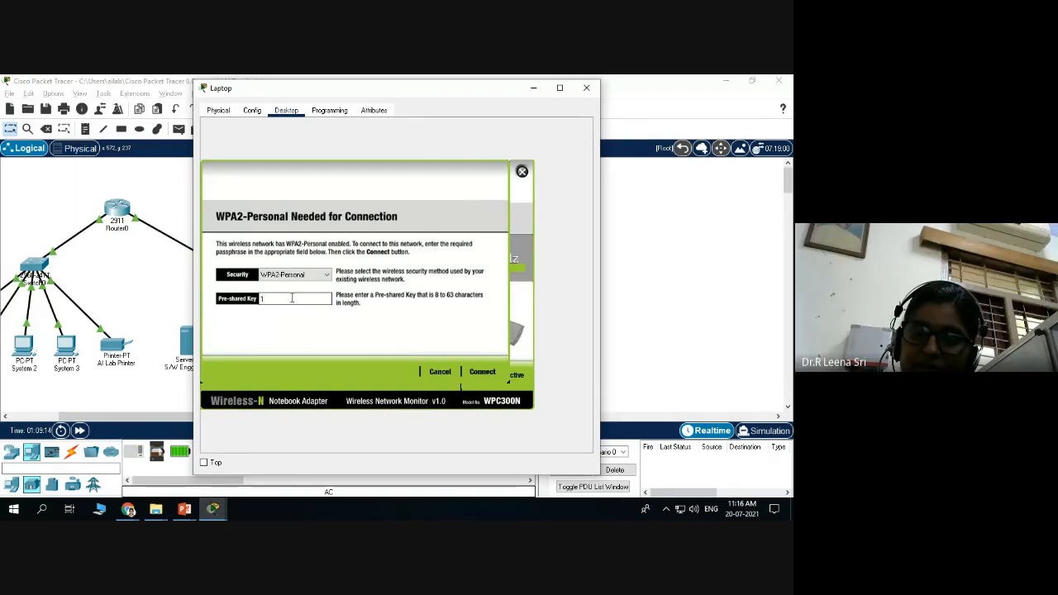
{"action": "type", "text": "3"}
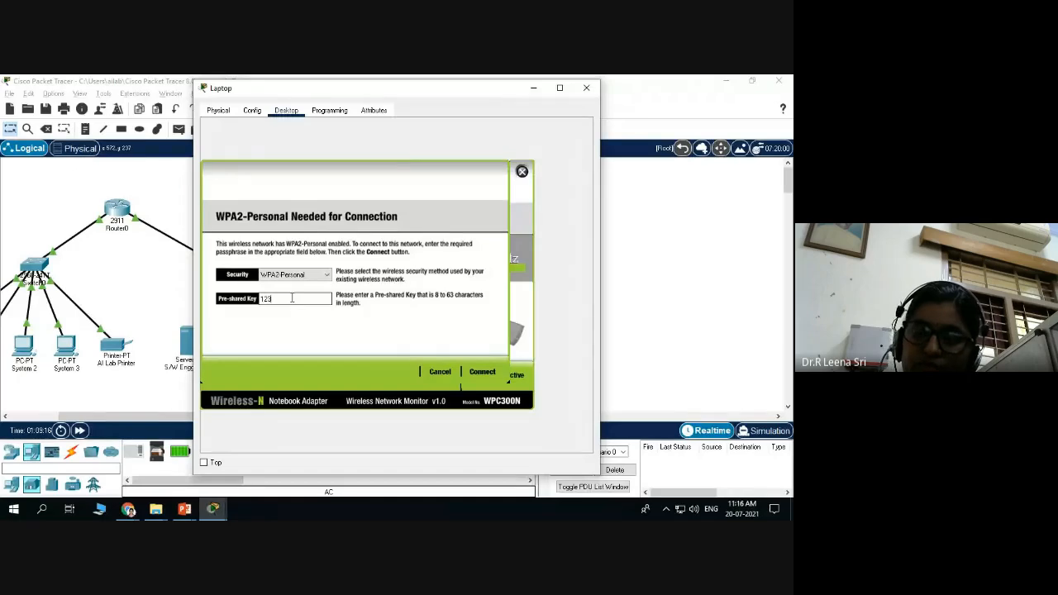
{"action": "type", "text": "45678"}
{"action": "left_click", "coordinate": [484, 372]}
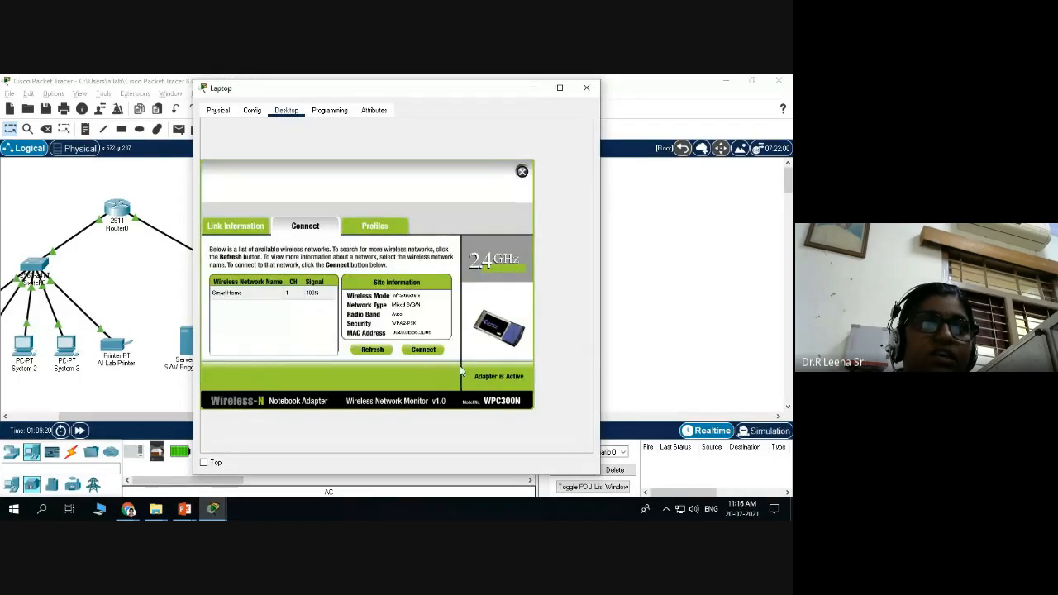
{"action": "left_click", "coordinate": [522, 171]}
Close the Laptop window and rename the fan's label from IoT0 to SmartFan.
{"action": "left_click", "coordinate": [585, 89]}
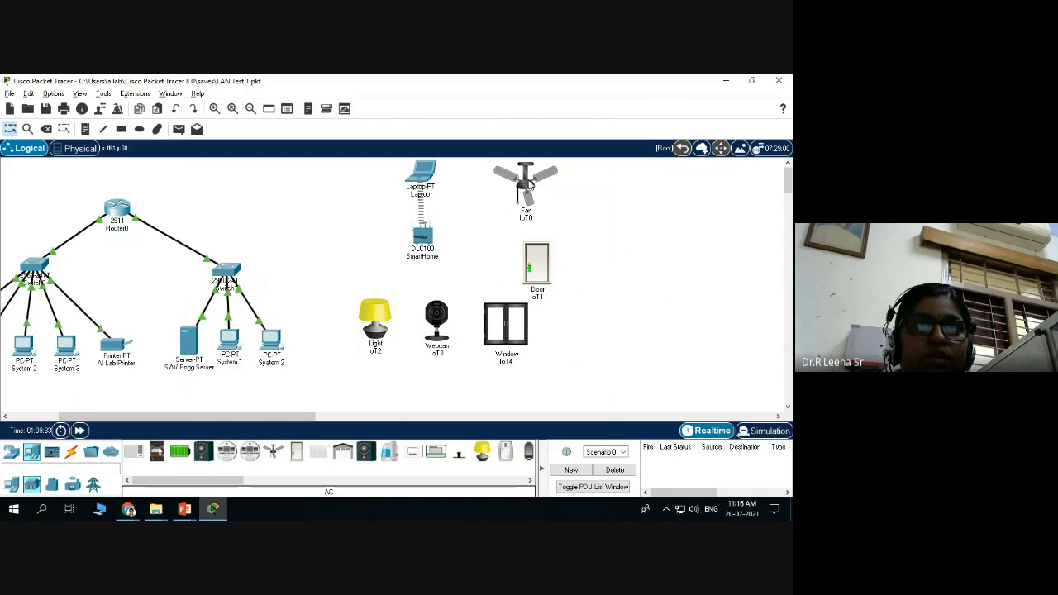
{"action": "mouse_move", "coordinate": [529, 183]}
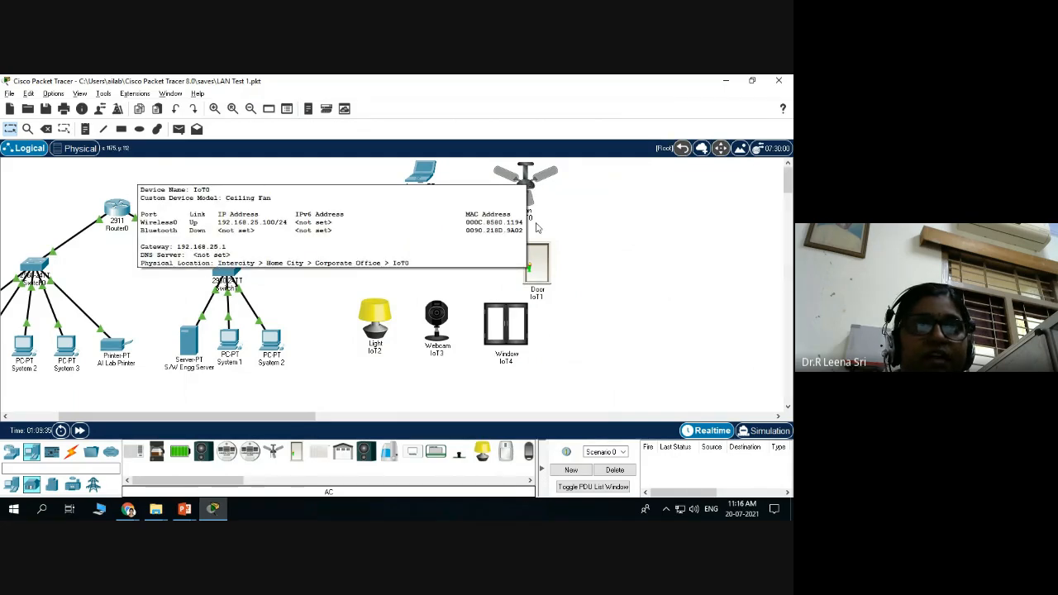
{"action": "left_click", "coordinate": [505, 218]}
{"action": "type", "text": "Smart"}
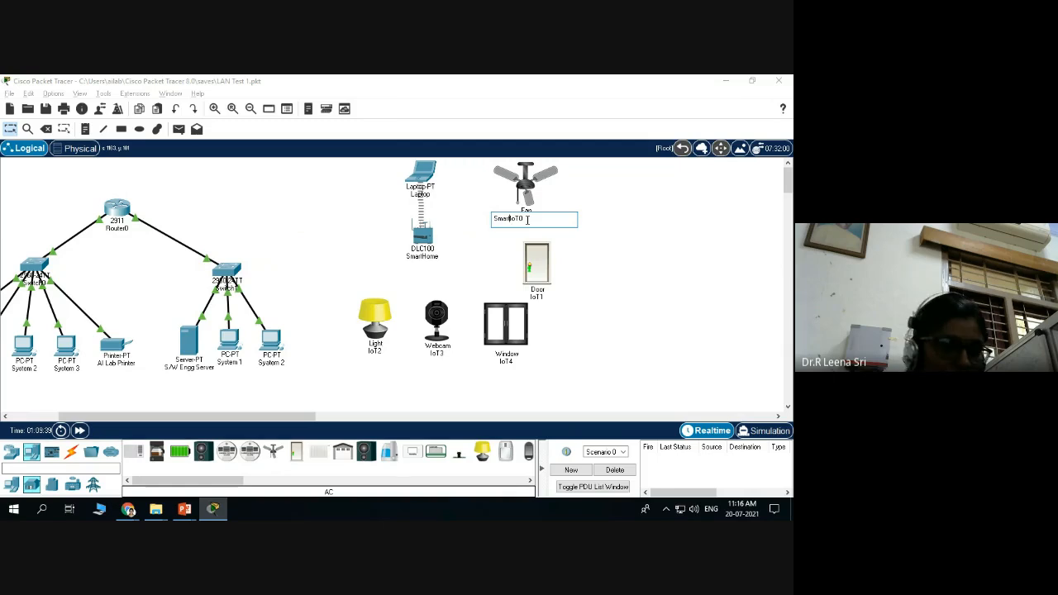
{"action": "type", "text": "Fan"}
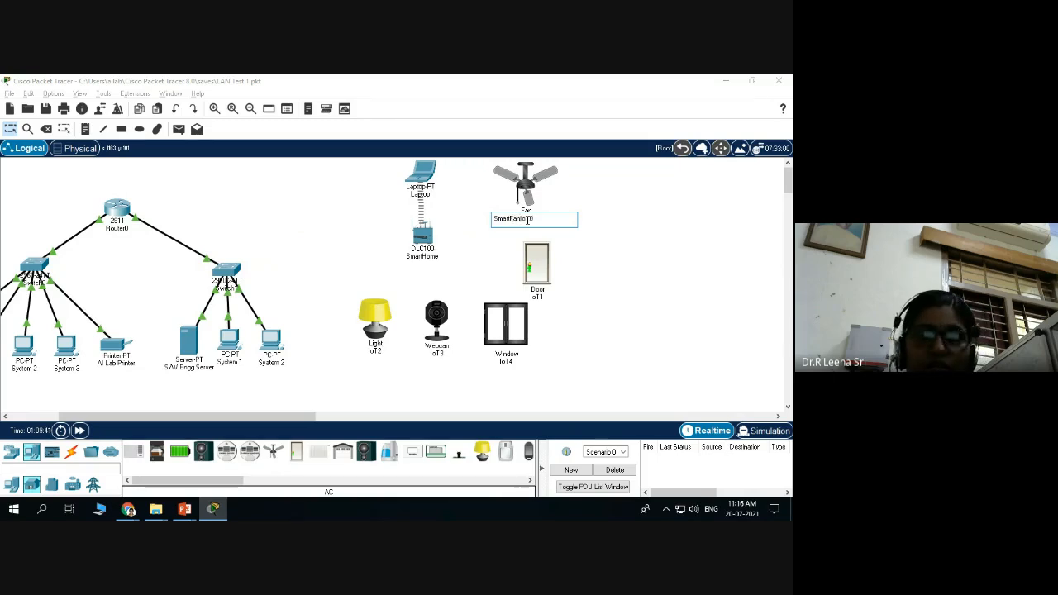
{"action": "key", "text": "Delete"}
{"action": "key", "text": "Delete"}
{"action": "key", "text": "Delete"}
{"action": "key", "text": "Delete"}
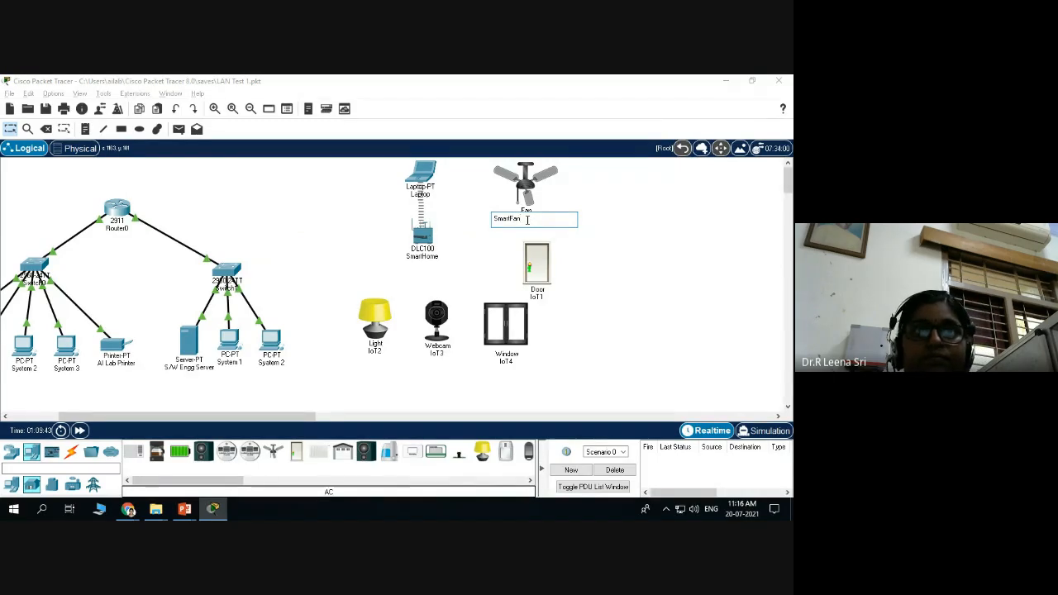
Commit the SmartFan label, open the fan's settings and enable its Advanced options.
{"action": "left_click", "coordinate": [738, 222]}
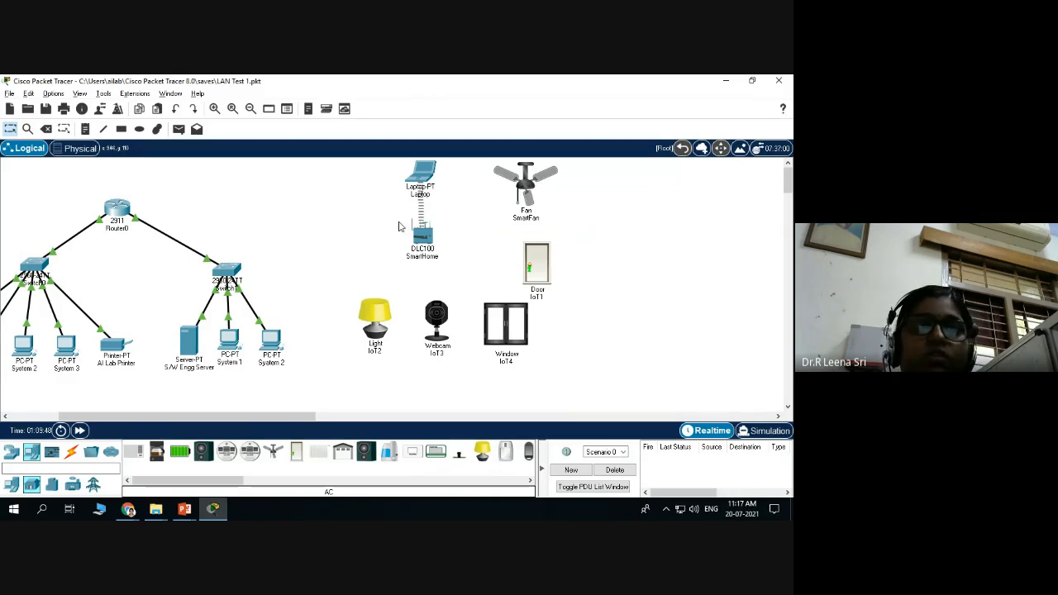
{"action": "left_click", "coordinate": [524, 184]}
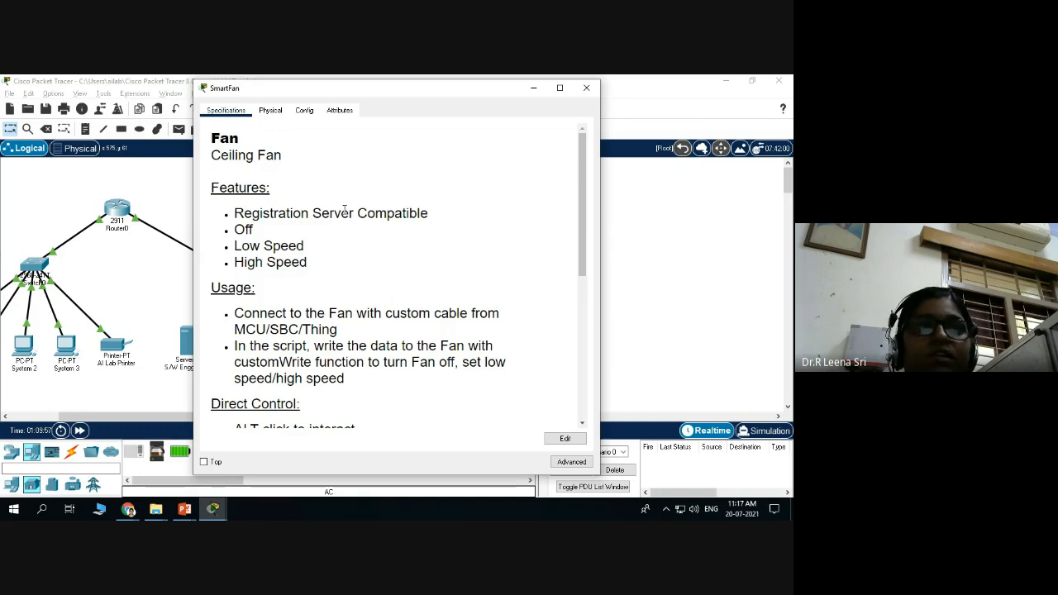
{"action": "scroll", "coordinate": [323, 237], "scroll_direction": "down", "scroll_amount": 1}
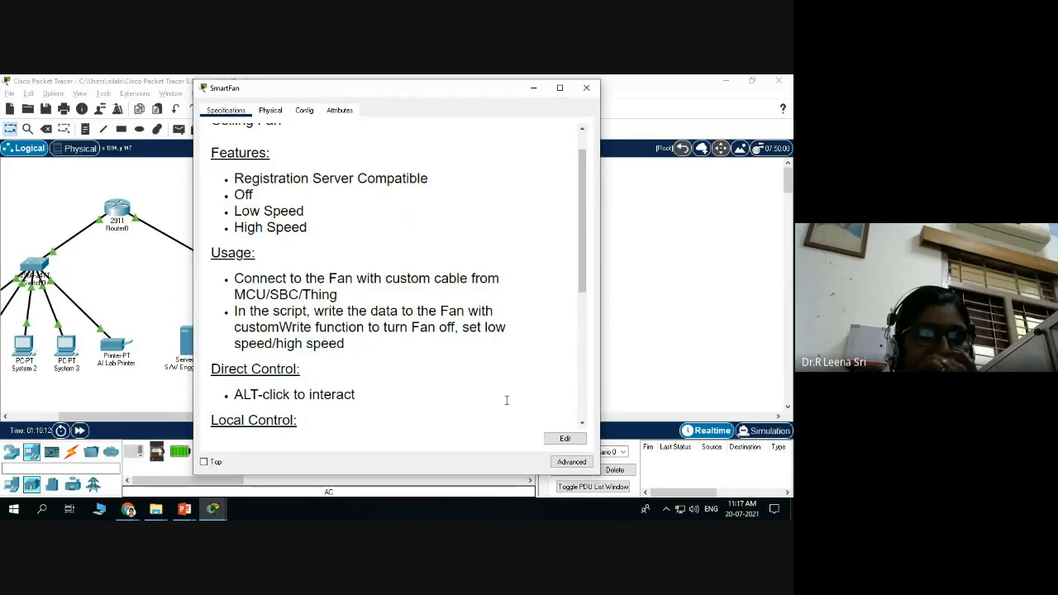
{"action": "left_click", "coordinate": [570, 463]}
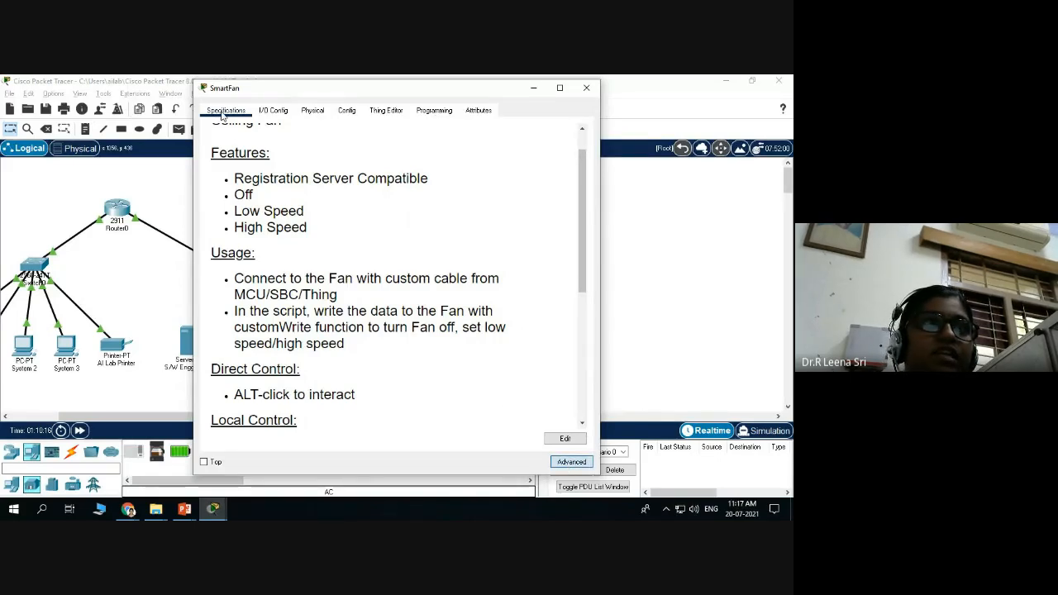
Set the SmartFan's network adapter to PT-IOT-NM-1W on the I/O Config page.
{"action": "left_click", "coordinate": [275, 111]}
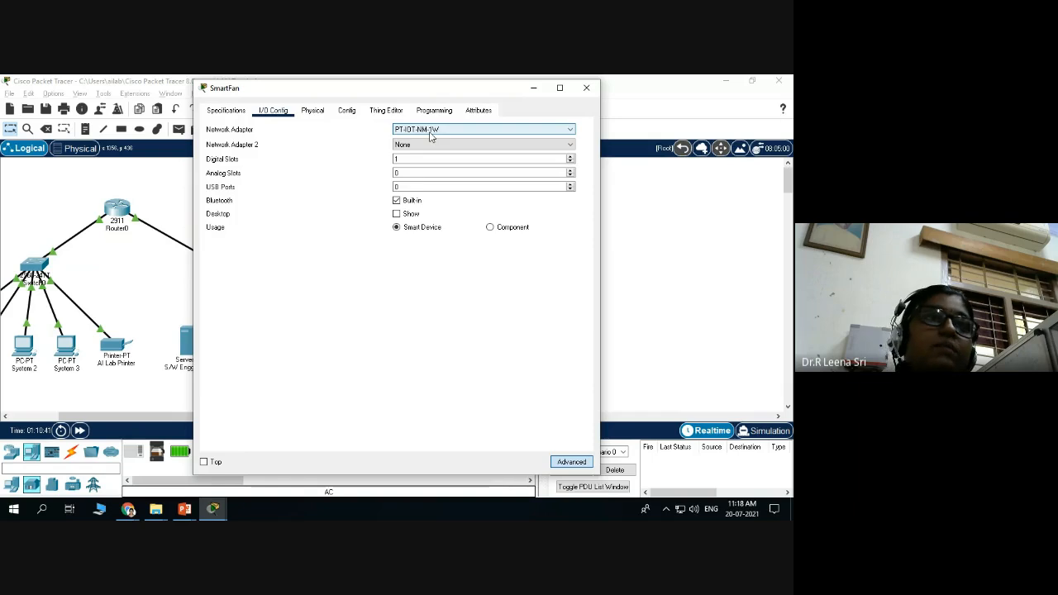
{"action": "left_click", "coordinate": [476, 135]}
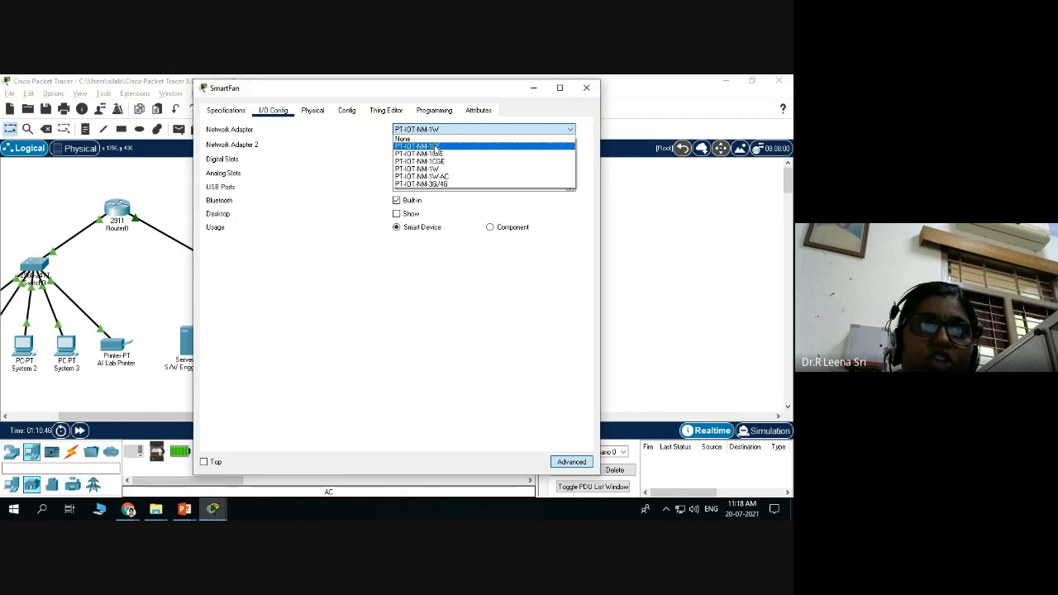
{"action": "left_click", "coordinate": [429, 170]}
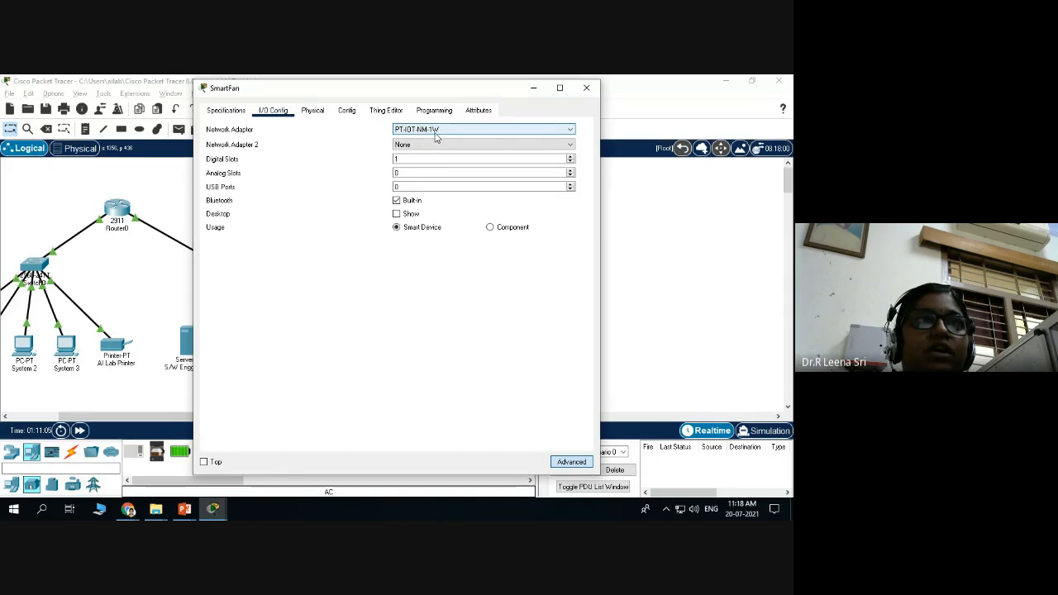
Show the SmartFan's Config tab global settings: DHCP with gateway 192.168.25.1, IoT Server None.
{"action": "left_click", "coordinate": [316, 116]}
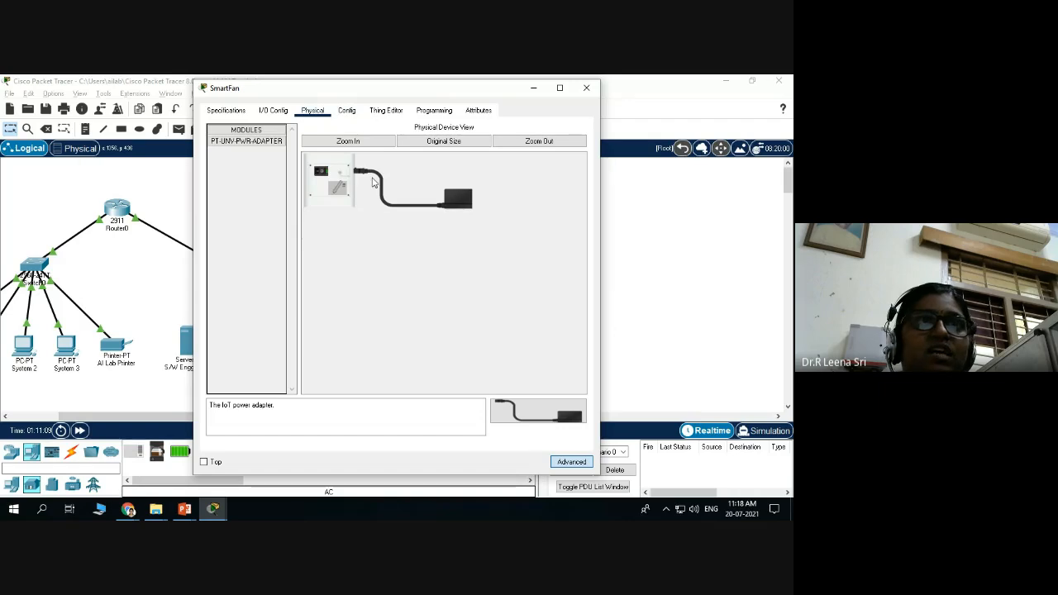
{"action": "left_click", "coordinate": [347, 116]}
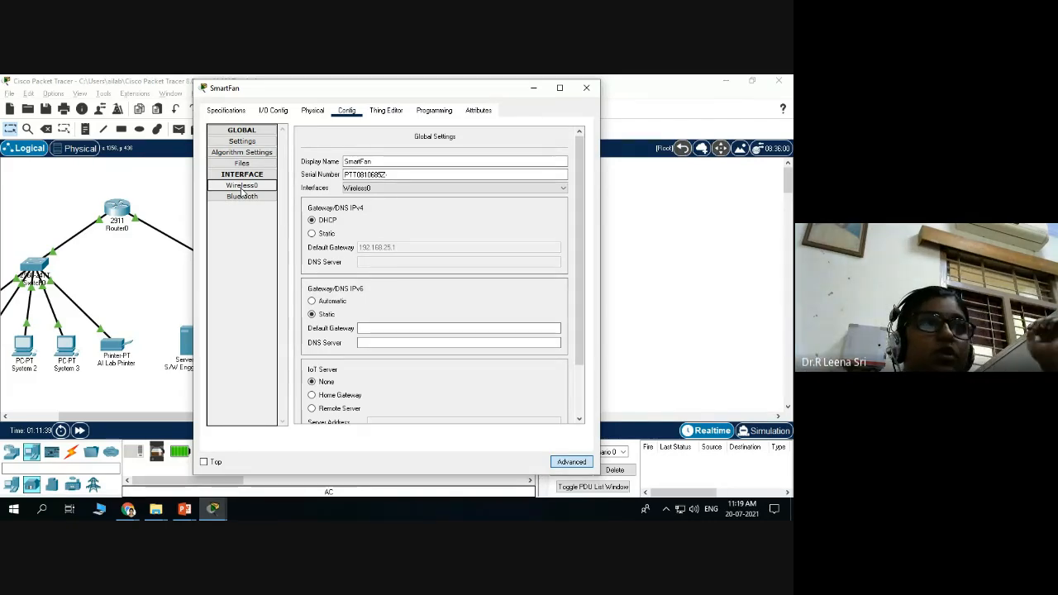
Change the SmartFan's Wireless0 SSID from HomeGateway to SmartHome.
{"action": "left_click", "coordinate": [243, 187]}
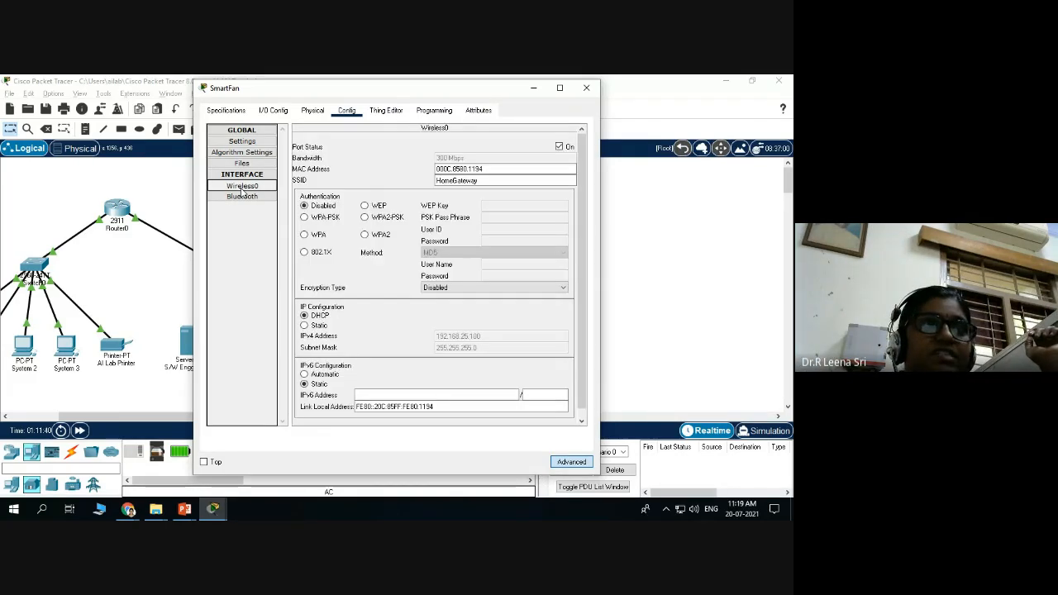
{"action": "left_click", "coordinate": [483, 181]}
{"action": "double_click", "coordinate": [483, 181]}
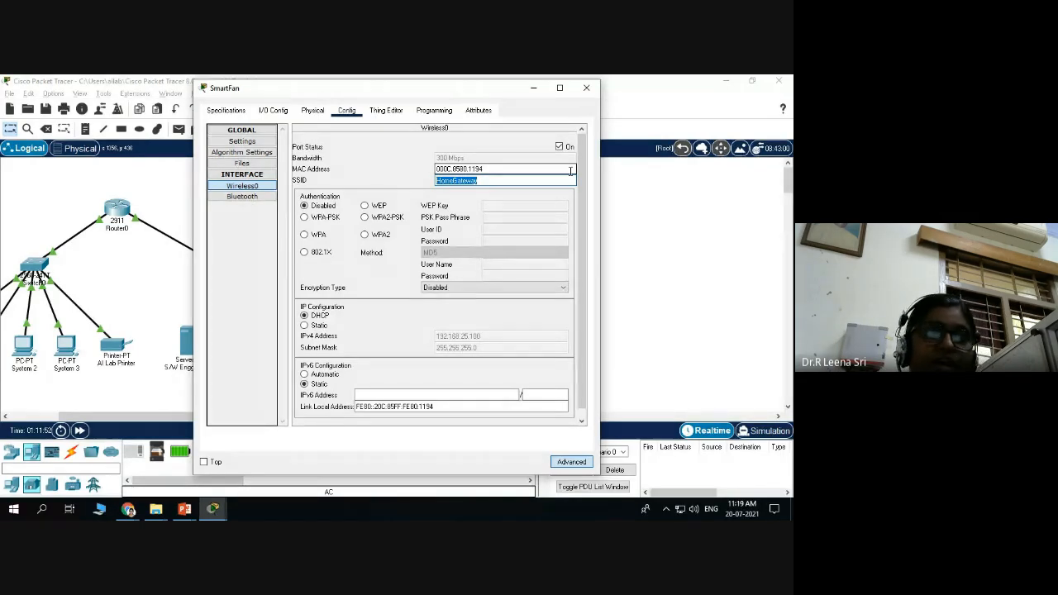
{"action": "type", "text": "SmartHome"}
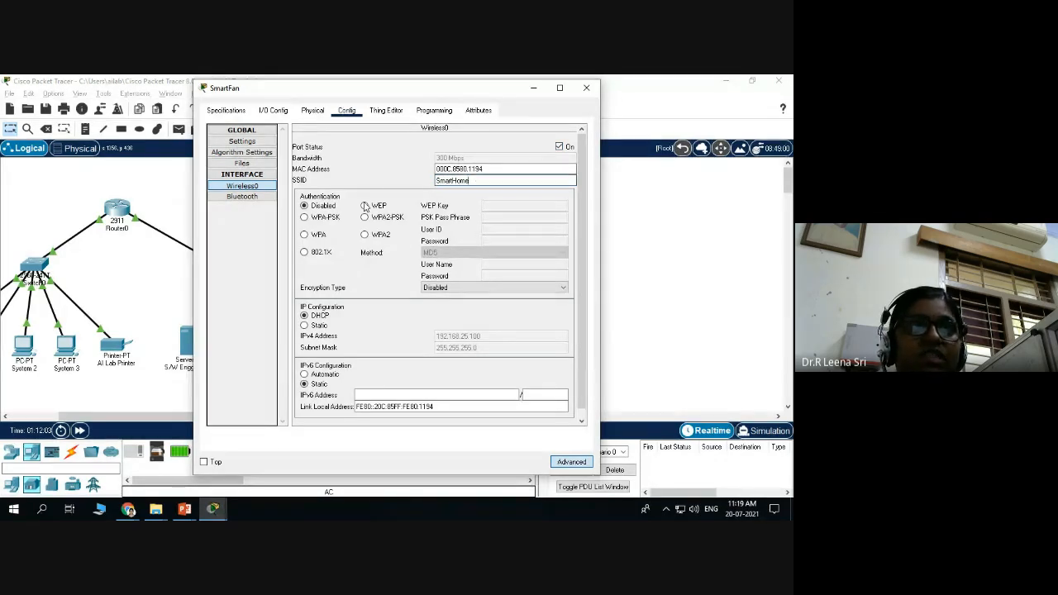
{"action": "left_click", "coordinate": [236, 190]}
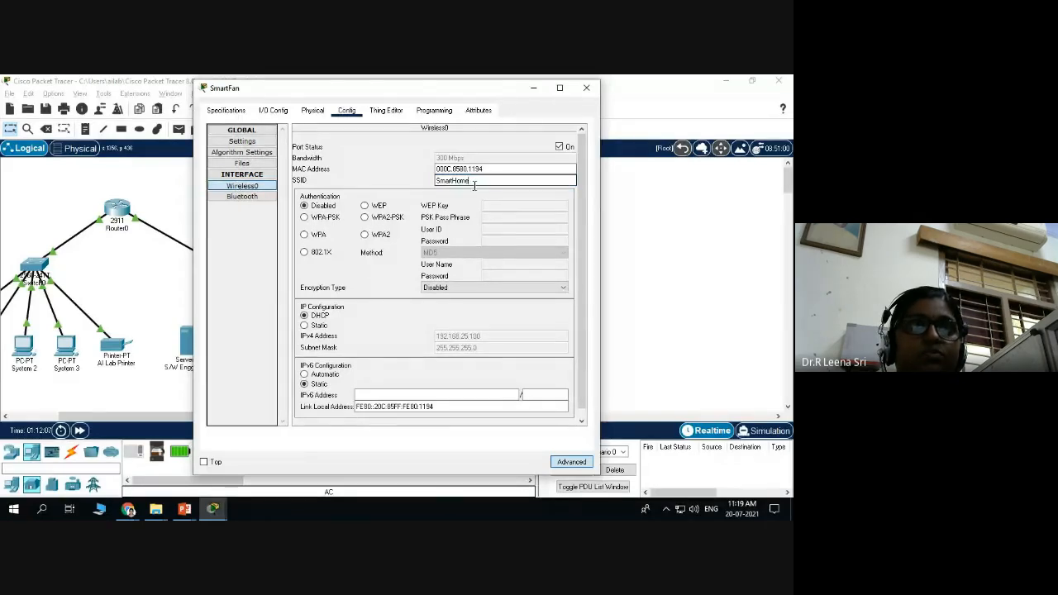
Secure the fan's wireless link with WPA2-PSK and its pass phrase, then close the window.
{"action": "left_click", "coordinate": [364, 216]}
{"action": "left_click", "coordinate": [507, 218]}
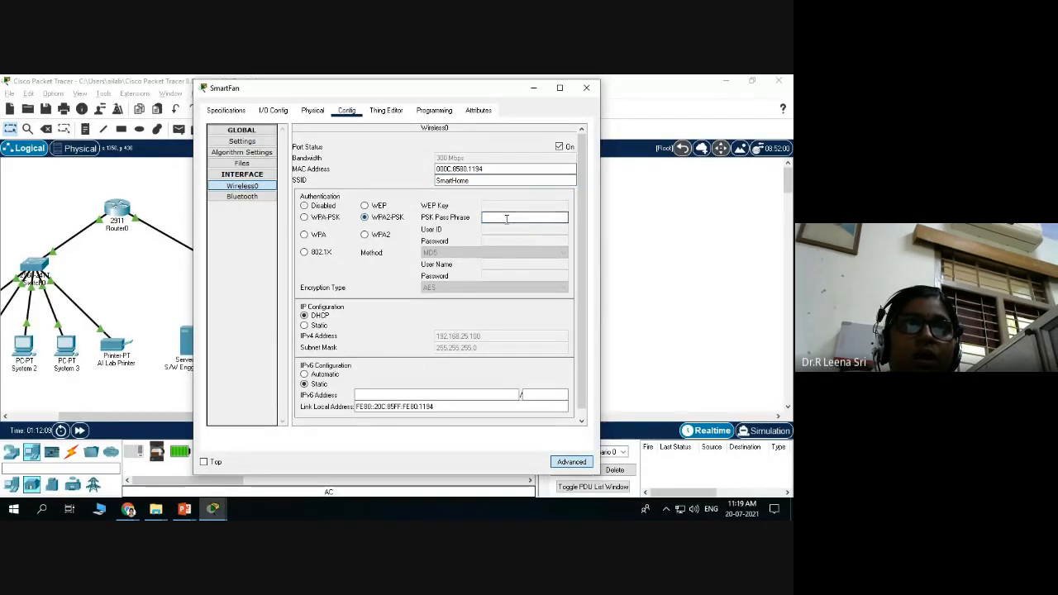
{"action": "type", "text": "12345678"}
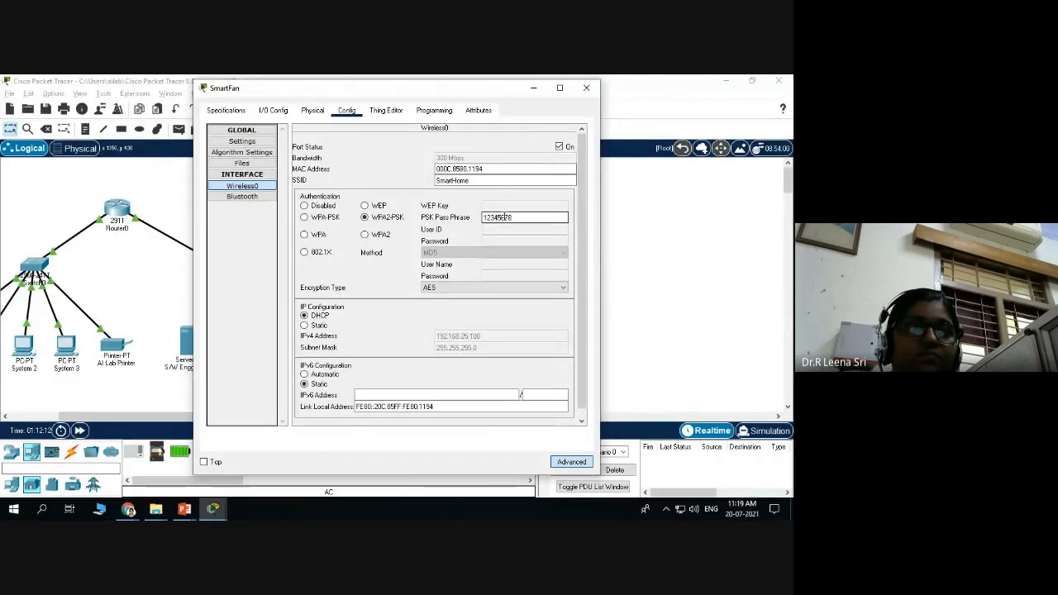
{"action": "scroll", "coordinate": [390, 255], "scroll_direction": "down", "scroll_amount": 1}
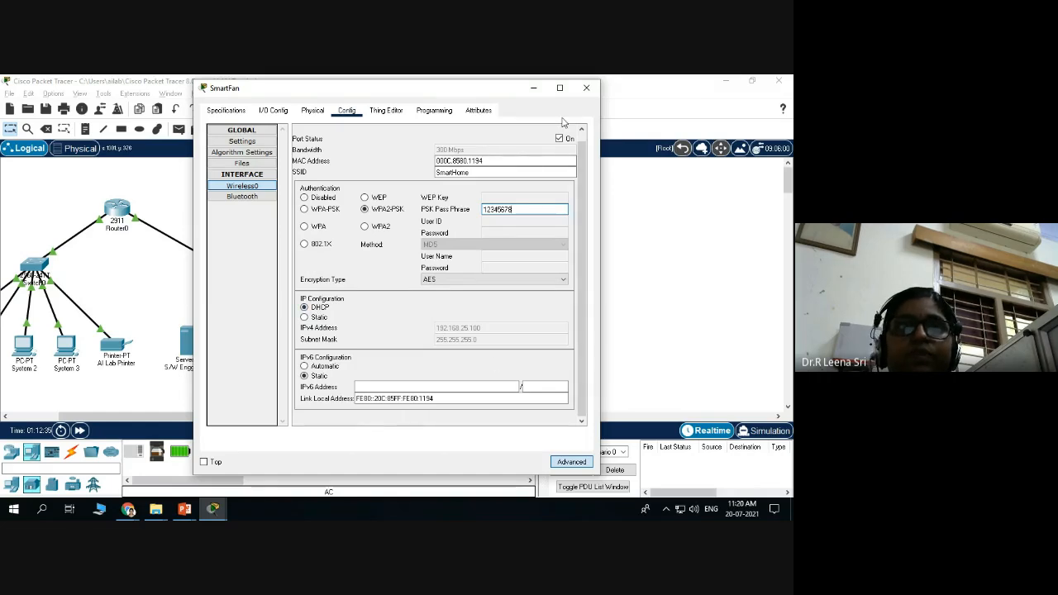
{"action": "left_click", "coordinate": [587, 87]}
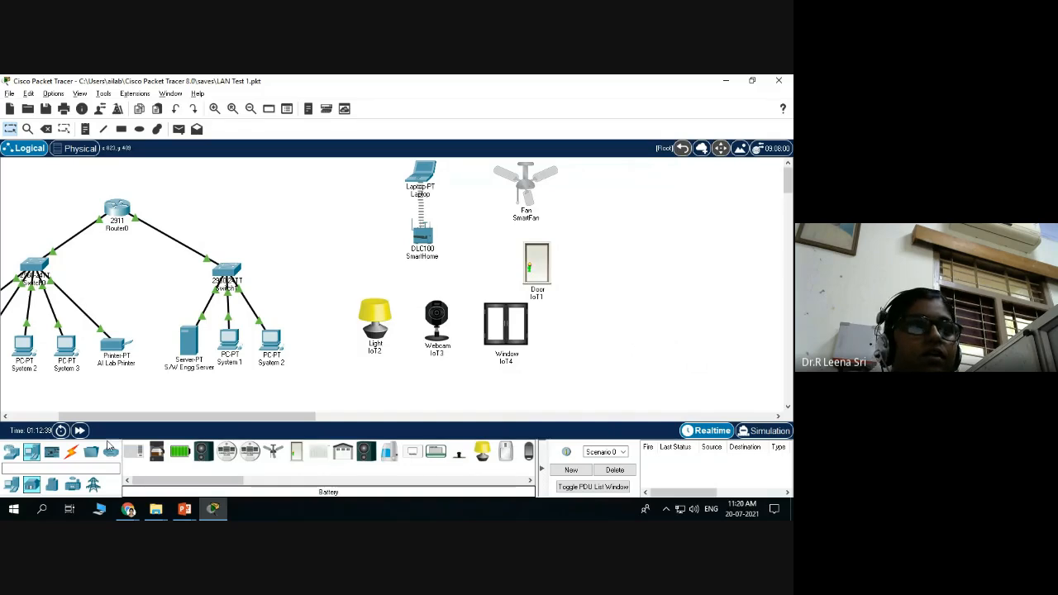
Fast-forward simulation time, select the Webcam and Light, and nudge the Window device down.
{"action": "left_click", "coordinate": [79, 431]}
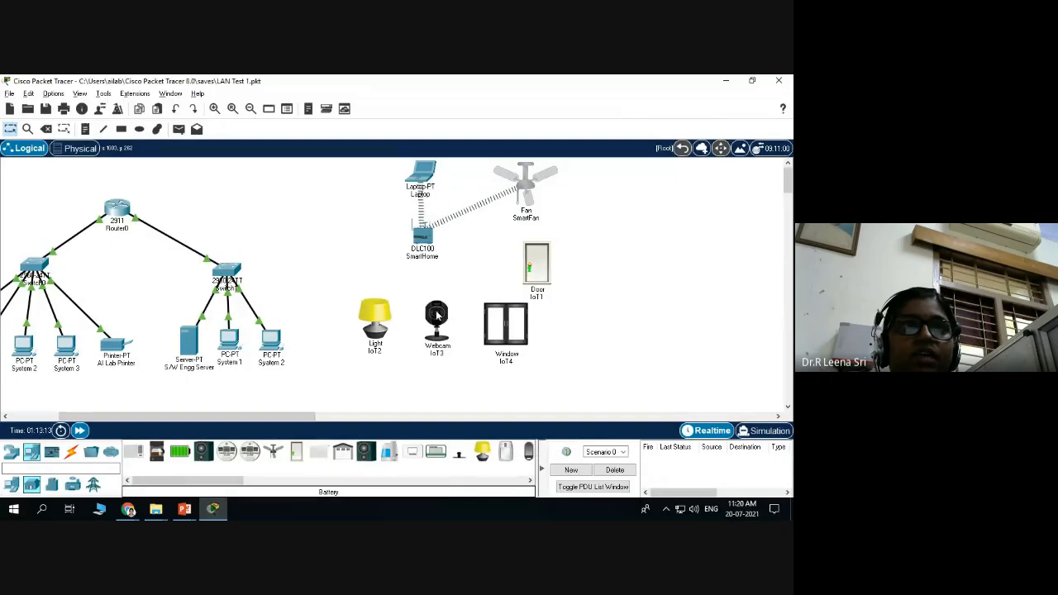
{"action": "left_click", "coordinate": [436, 324], "text": "alt"}
{"action": "left_click", "coordinate": [382, 322], "text": "alt"}
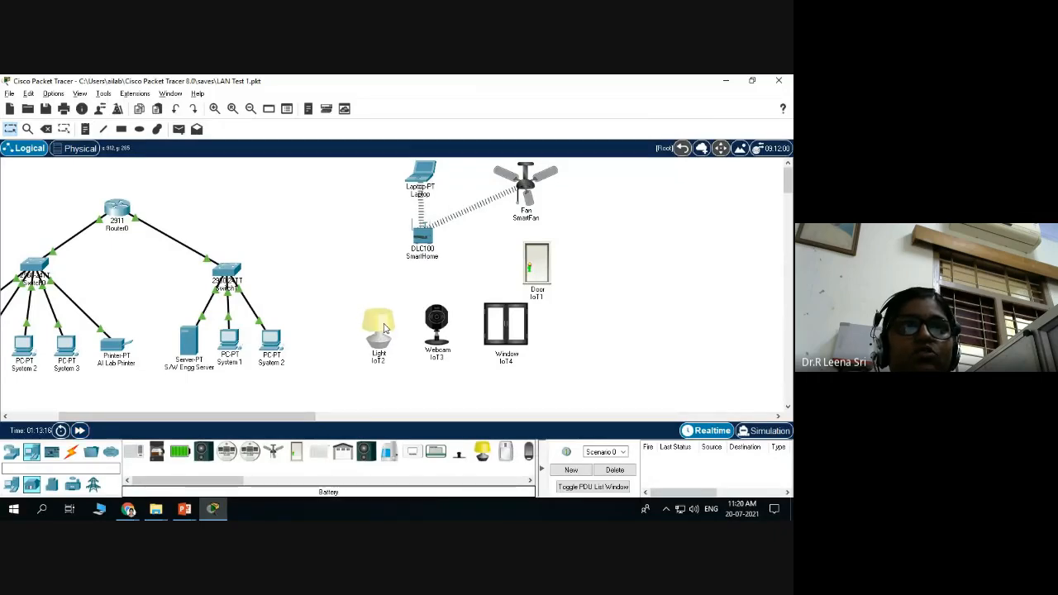
{"action": "left_click_drag", "start_coordinate": [512, 316], "coordinate": [511, 319]}
Open Door IoT1 and review its specifications: direct, local and remote control, [door],[lock] message format.
{"action": "left_click", "coordinate": [537, 277]}
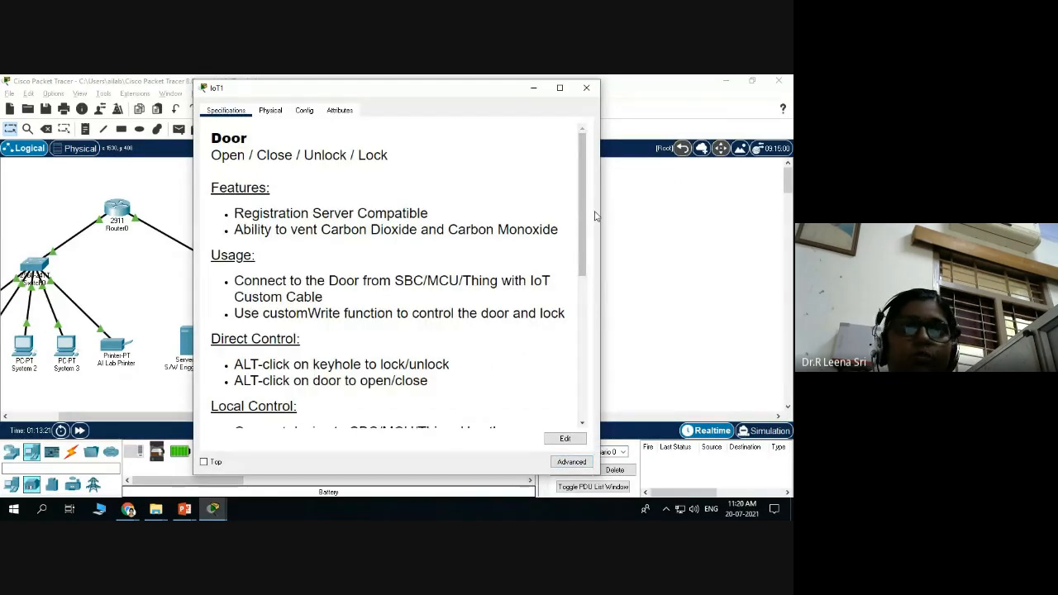
{"action": "left_click_drag", "start_coordinate": [582, 229], "coordinate": [583, 193]}
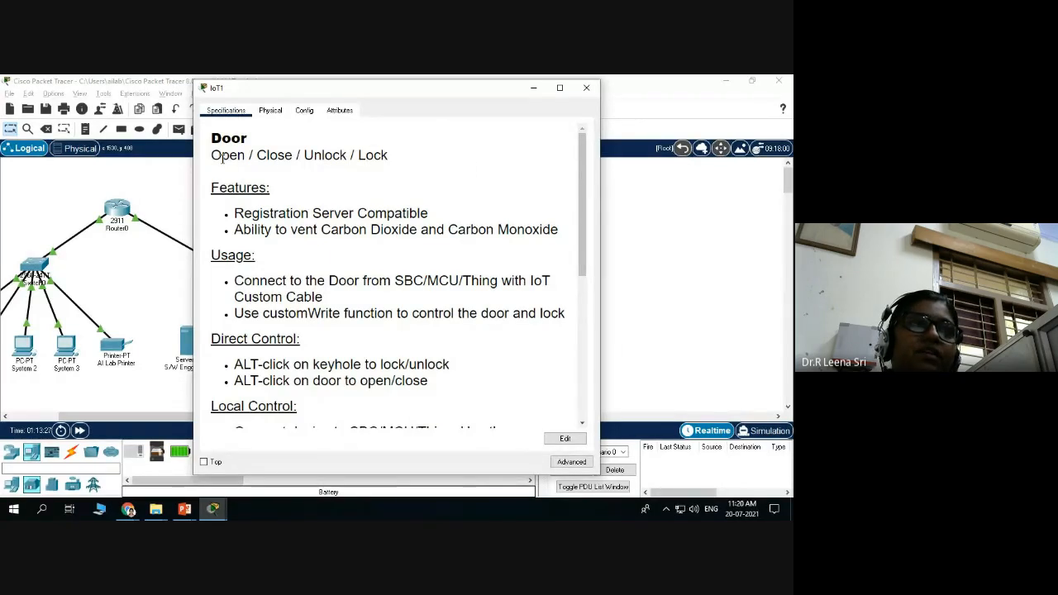
{"action": "scroll", "coordinate": [245, 195], "scroll_direction": "down", "scroll_amount": 3}
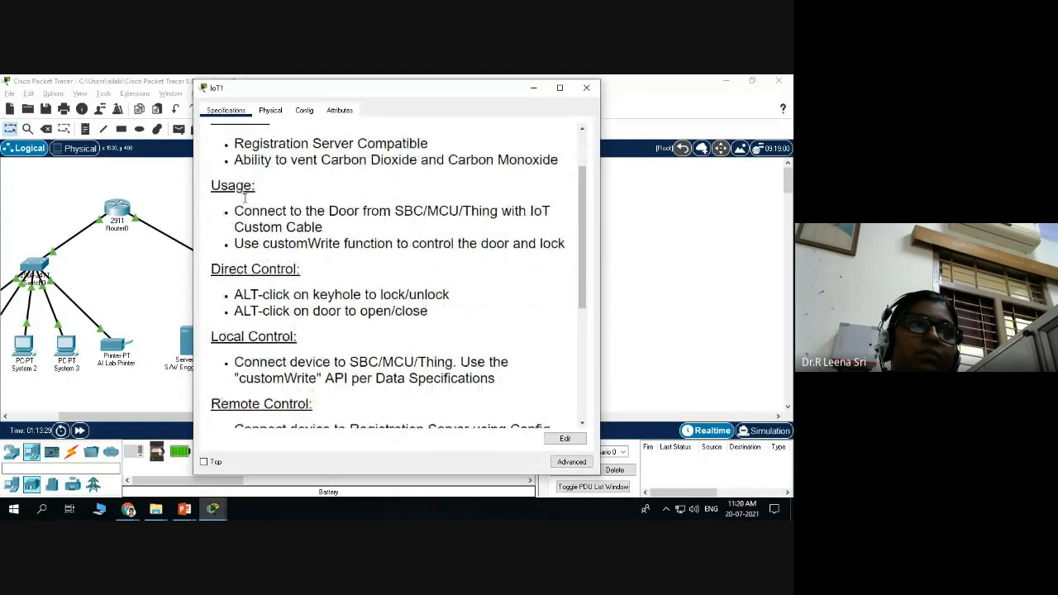
{"action": "scroll", "coordinate": [271, 236], "scroll_direction": "up", "scroll_amount": 2}
{"action": "scroll", "coordinate": [271, 235], "scroll_direction": "up", "scroll_amount": 1}
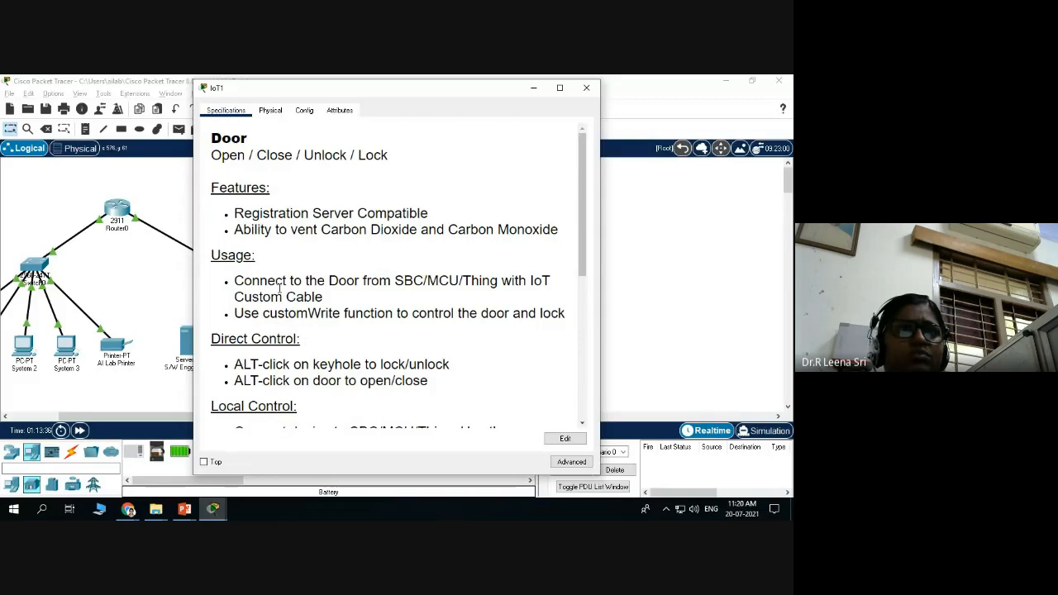
{"action": "scroll", "coordinate": [279, 286], "scroll_direction": "down", "scroll_amount": 1}
{"action": "scroll", "coordinate": [343, 281], "scroll_direction": "down", "scroll_amount": 1}
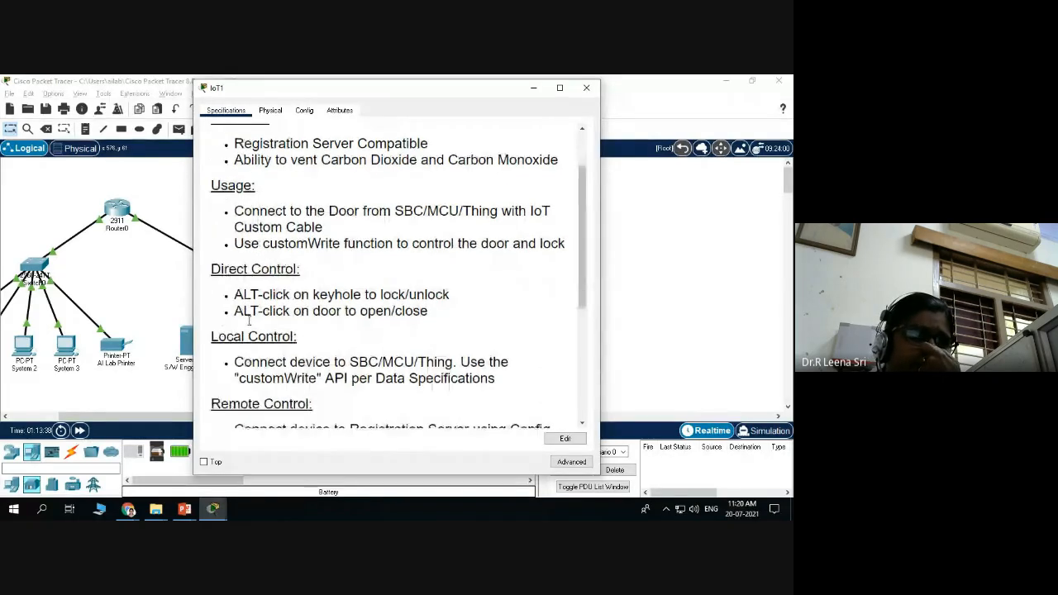
{"action": "scroll", "coordinate": [347, 284], "scroll_direction": "down", "scroll_amount": 1}
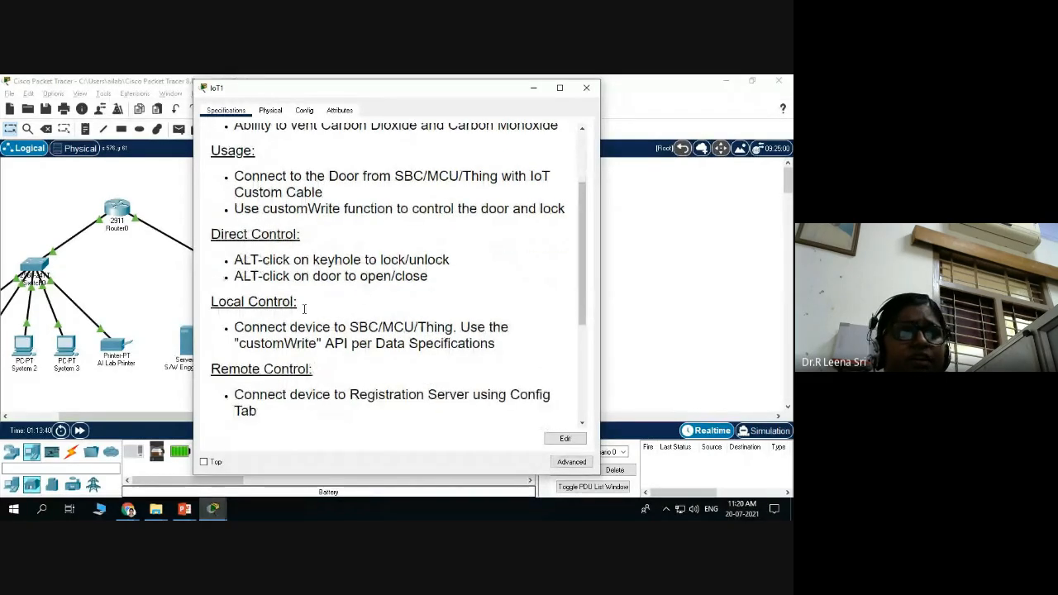
{"action": "scroll", "coordinate": [274, 313], "scroll_direction": "down", "scroll_amount": 3}
{"action": "scroll", "coordinate": [273, 313], "scroll_direction": "down", "scroll_amount": 3}
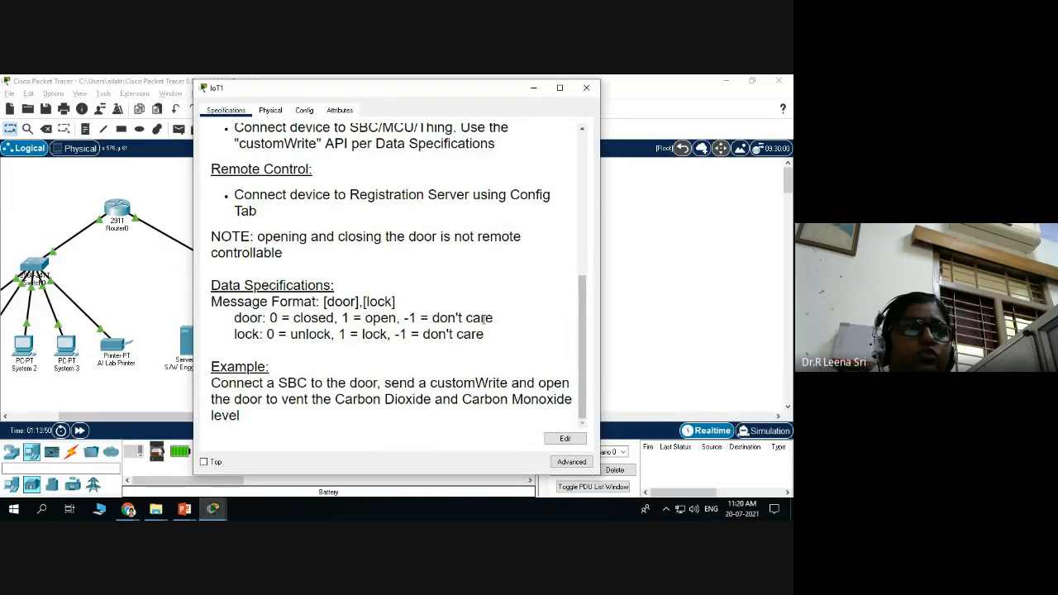
{"action": "scroll", "coordinate": [405, 333], "scroll_direction": "up", "scroll_amount": 5}
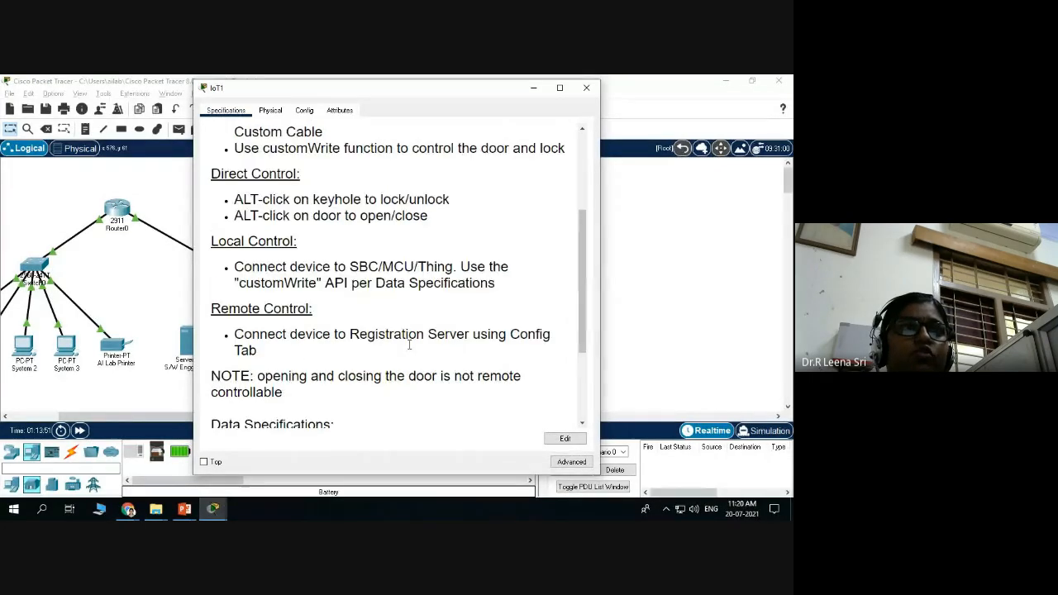
{"action": "scroll", "coordinate": [405, 333], "scroll_direction": "down", "scroll_amount": 5}
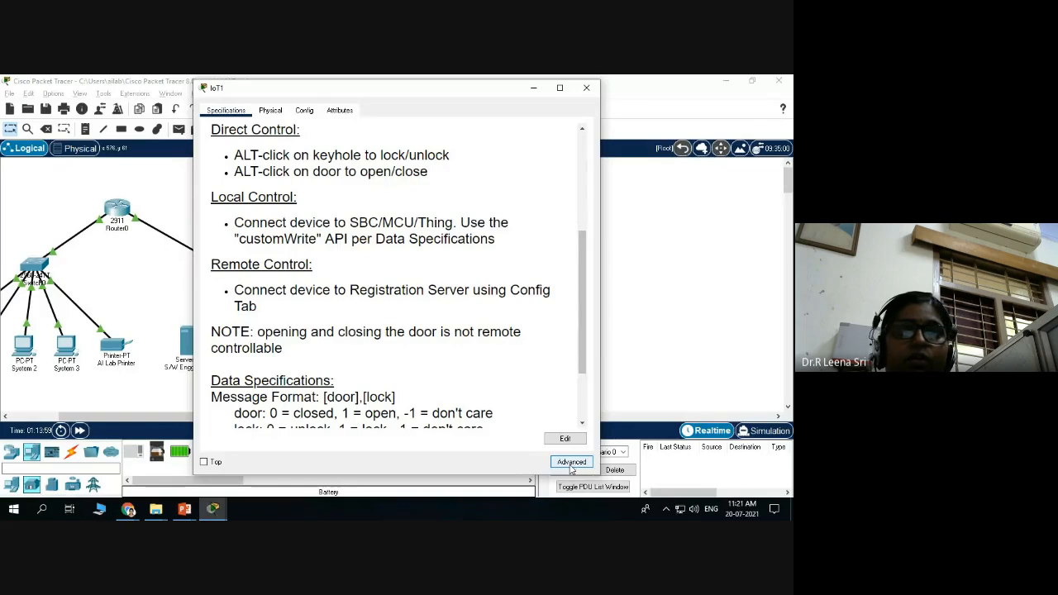
In the door's Advanced I/O Config, keep PT-IOT-NM-1W as network adapter, then reach its Config page.
{"action": "left_click", "coordinate": [573, 464]}
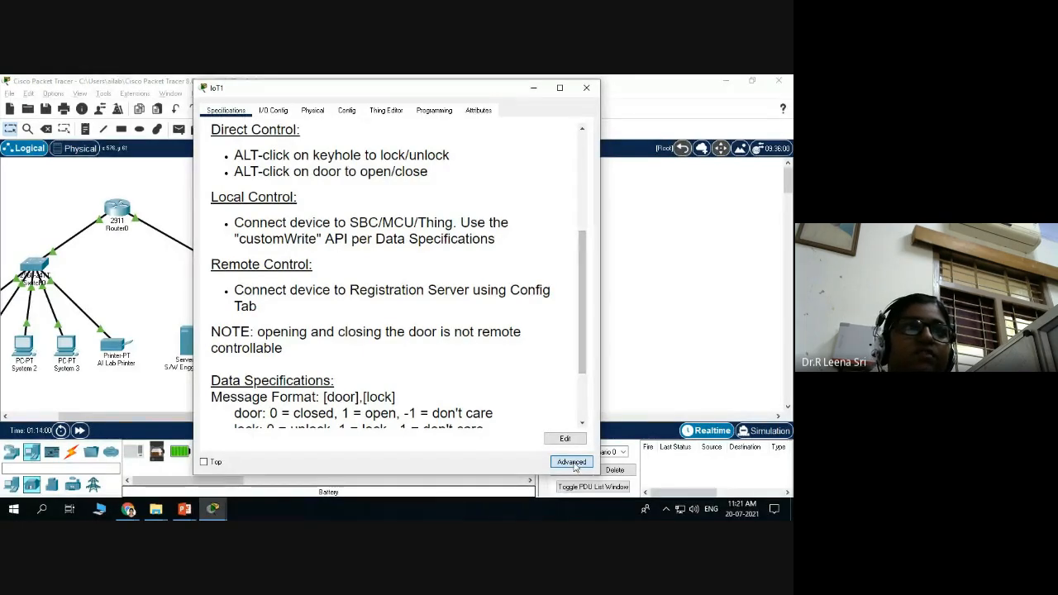
{"action": "left_click", "coordinate": [289, 114]}
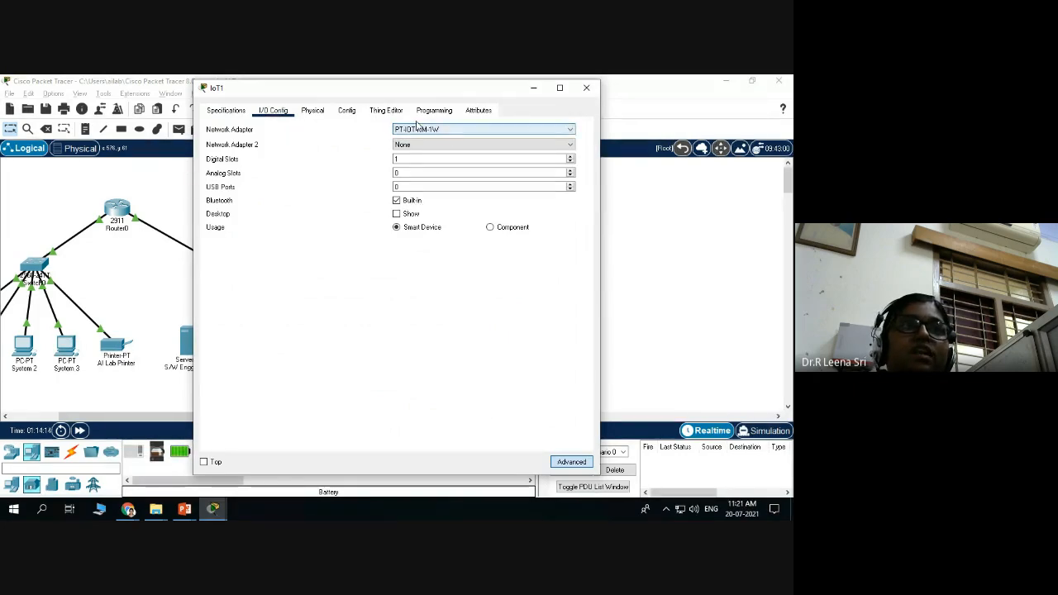
{"action": "left_click", "coordinate": [452, 130]}
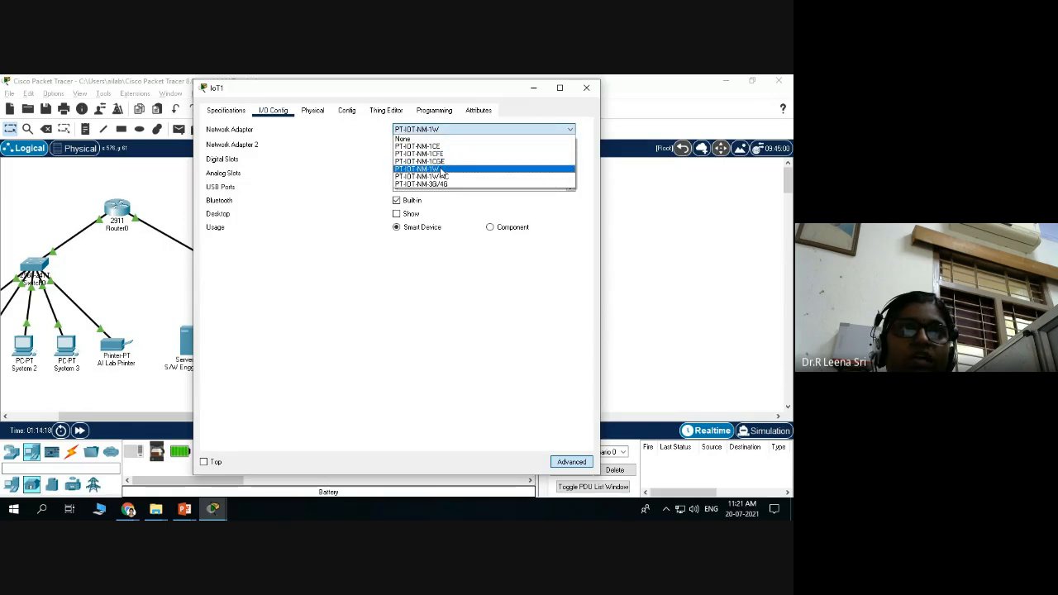
{"action": "left_click", "coordinate": [442, 169]}
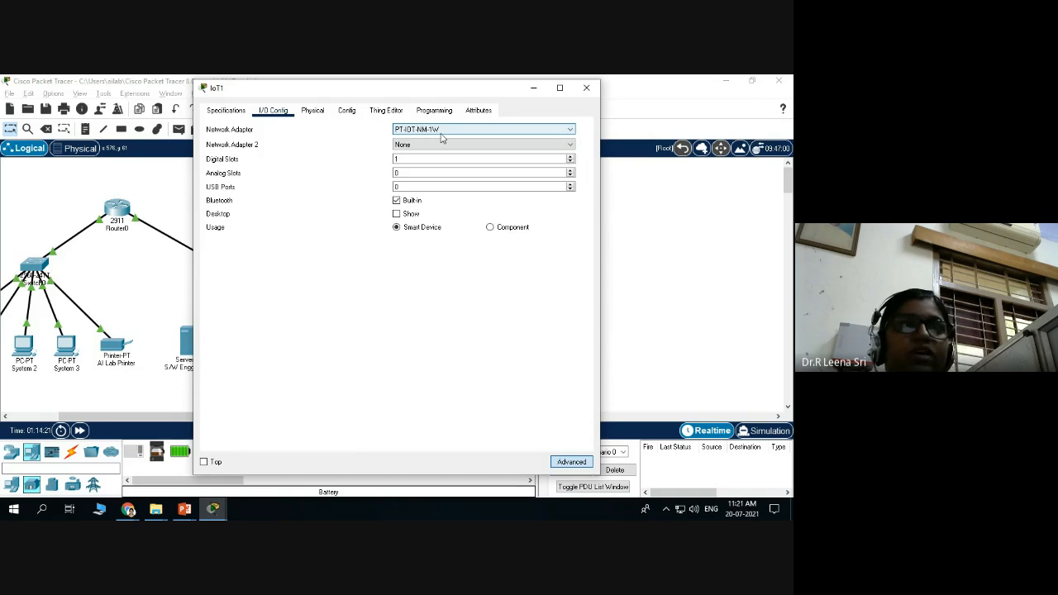
{"action": "left_click", "coordinate": [312, 113]}
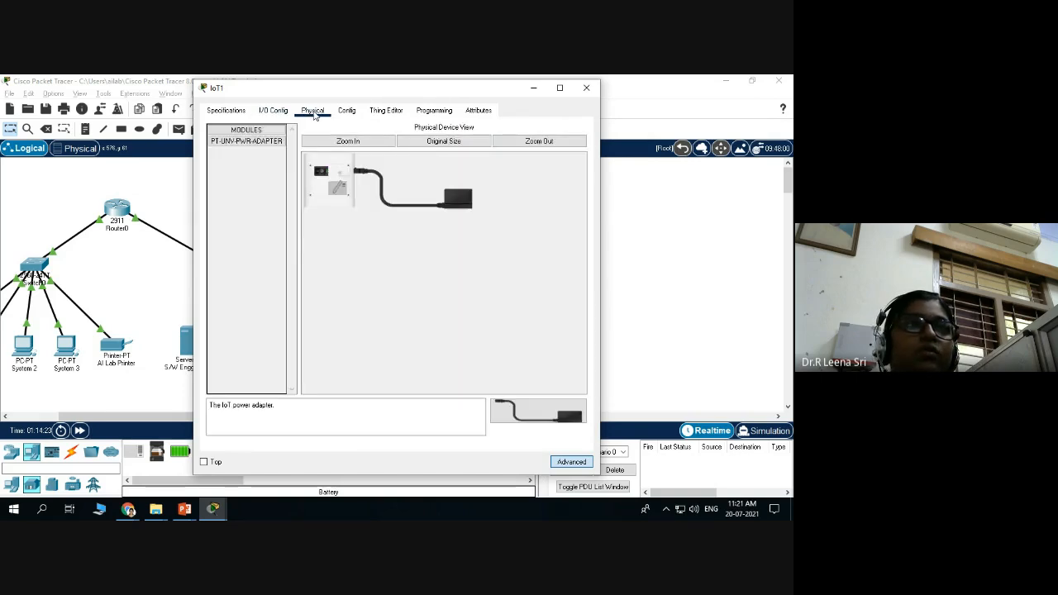
{"action": "left_click", "coordinate": [343, 113]}
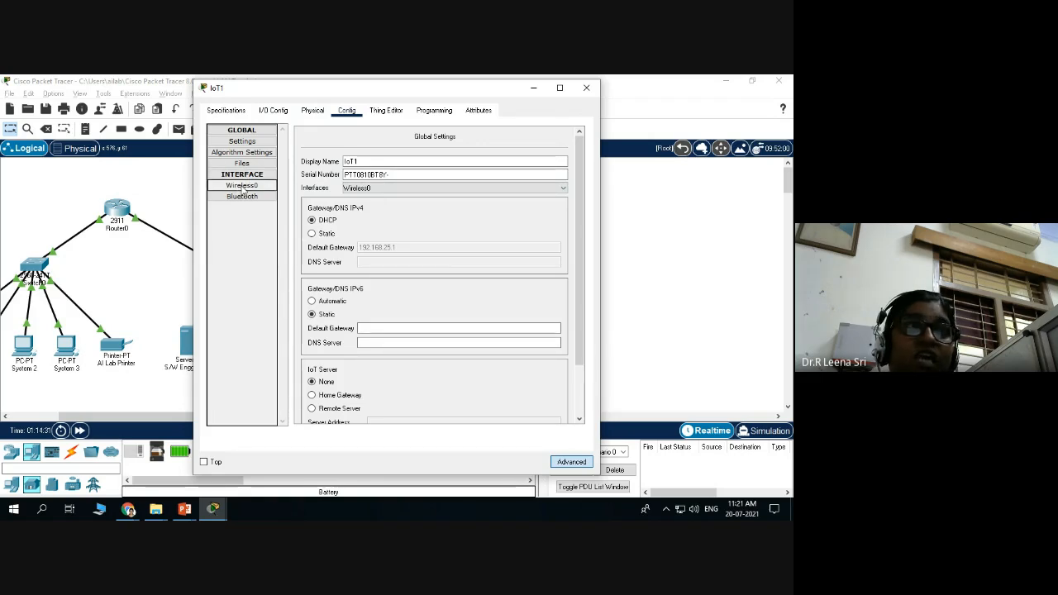
Set IoT1's Wireless0 SSID to SmartHome with WPA2-PSK and a pass phrase, then close the window.
{"action": "left_click", "coordinate": [243, 186]}
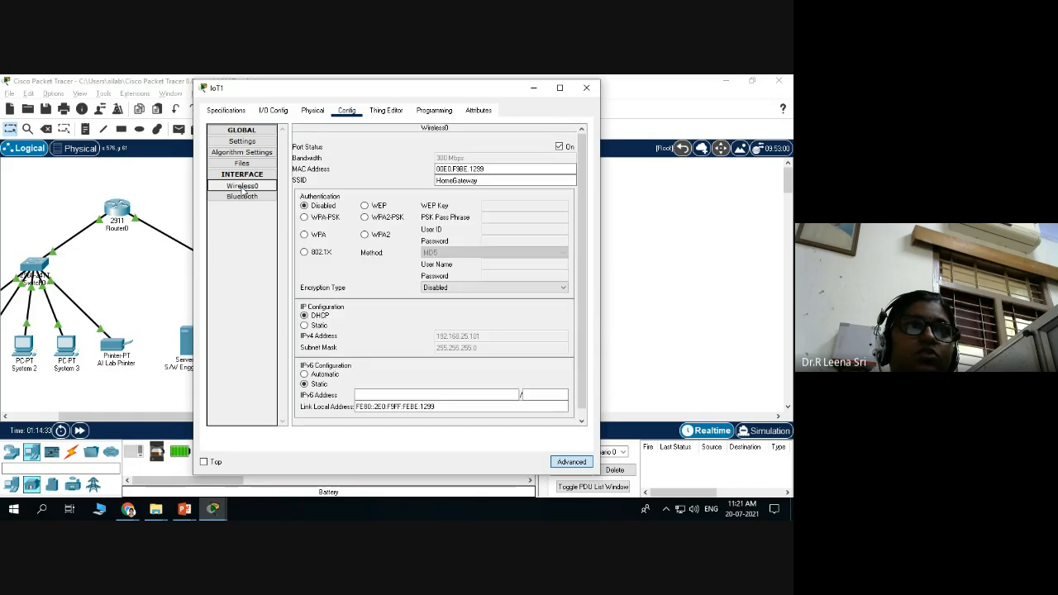
{"action": "left_click_drag", "start_coordinate": [479, 180], "coordinate": [425, 180]}
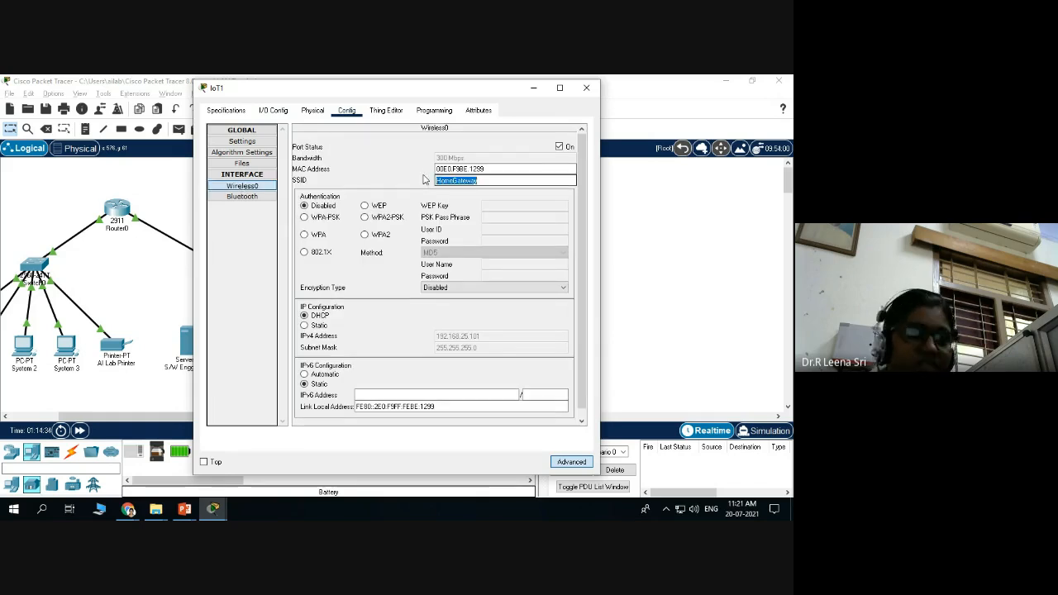
{"action": "type", "text": "Smat"}
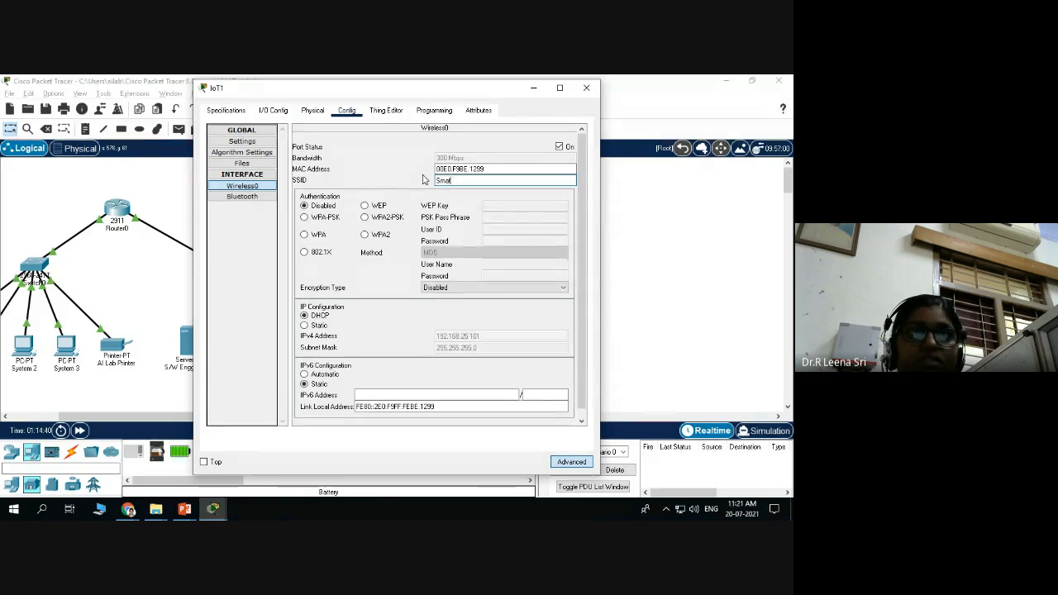
{"action": "key", "text": "BackSpace"}
{"action": "type", "text": "rt"}
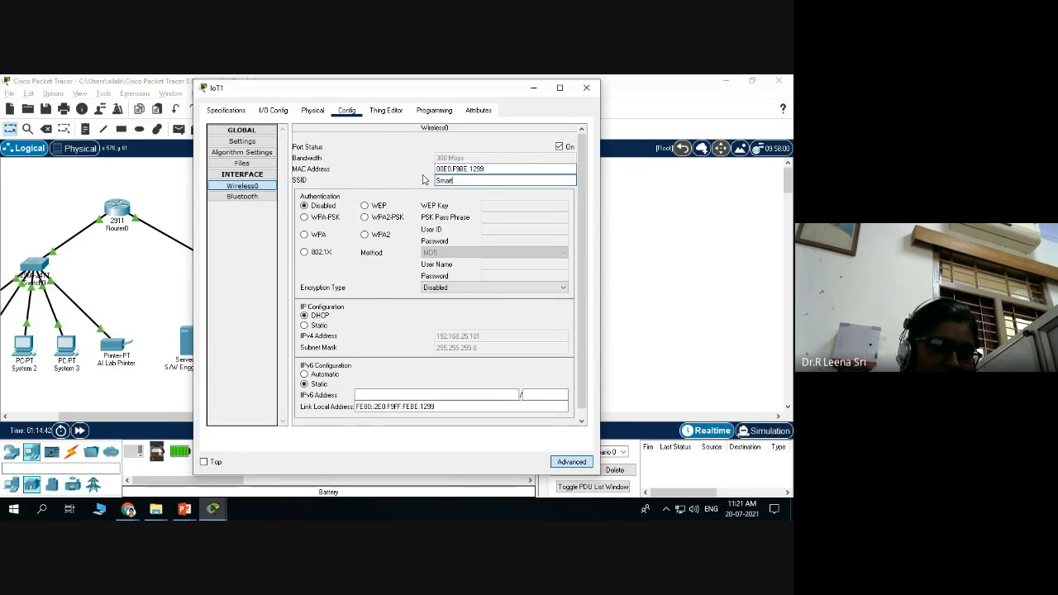
{"action": "type", "text": "Home"}
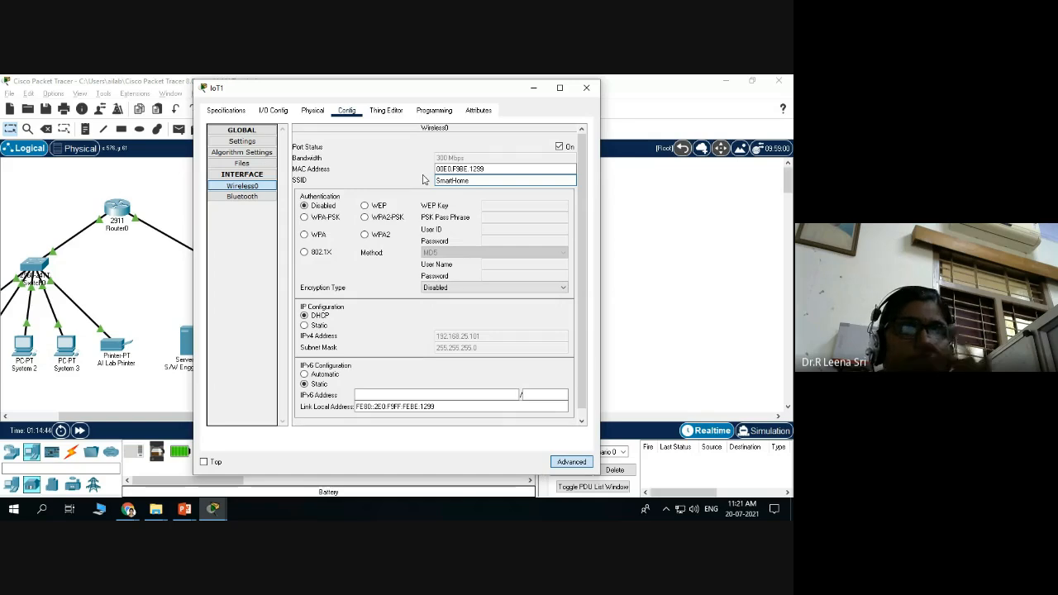
{"action": "left_click", "coordinate": [364, 217]}
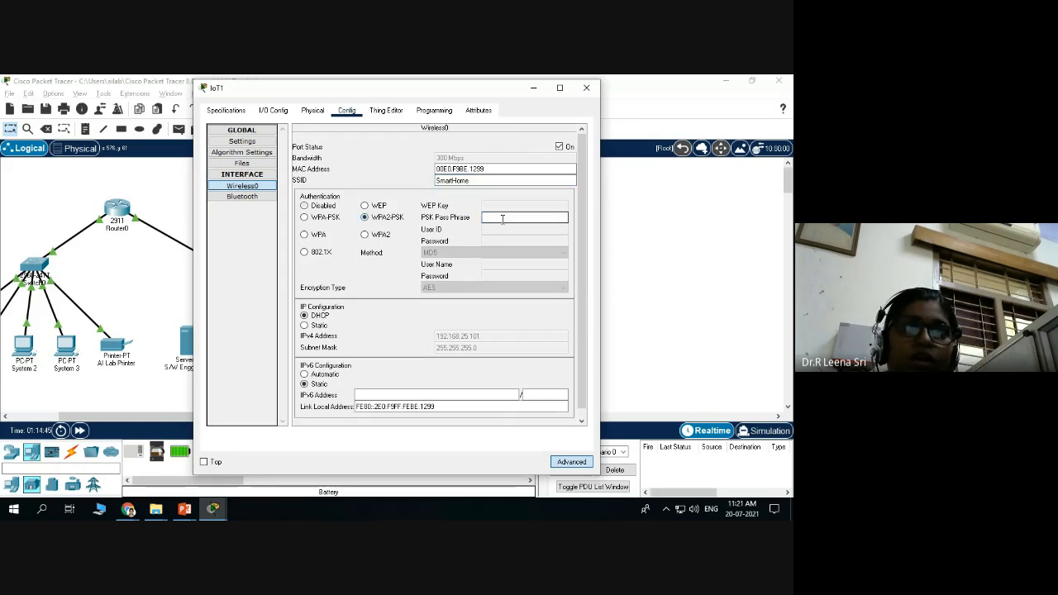
{"action": "type", "text": "12345"}
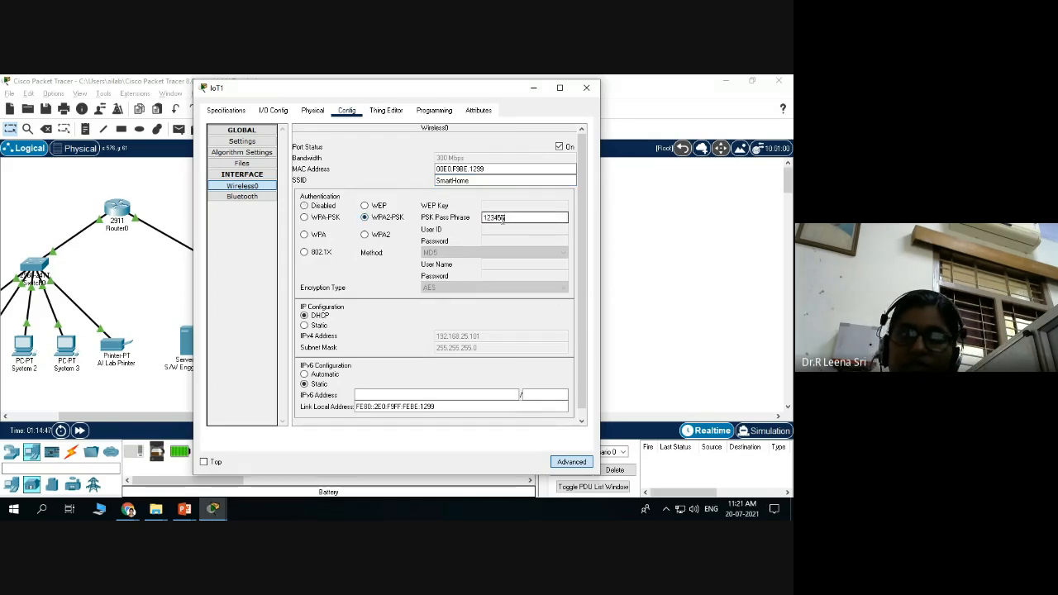
{"action": "type", "text": "678"}
{"action": "scroll", "coordinate": [439, 313], "scroll_direction": "down", "scroll_amount": 1}
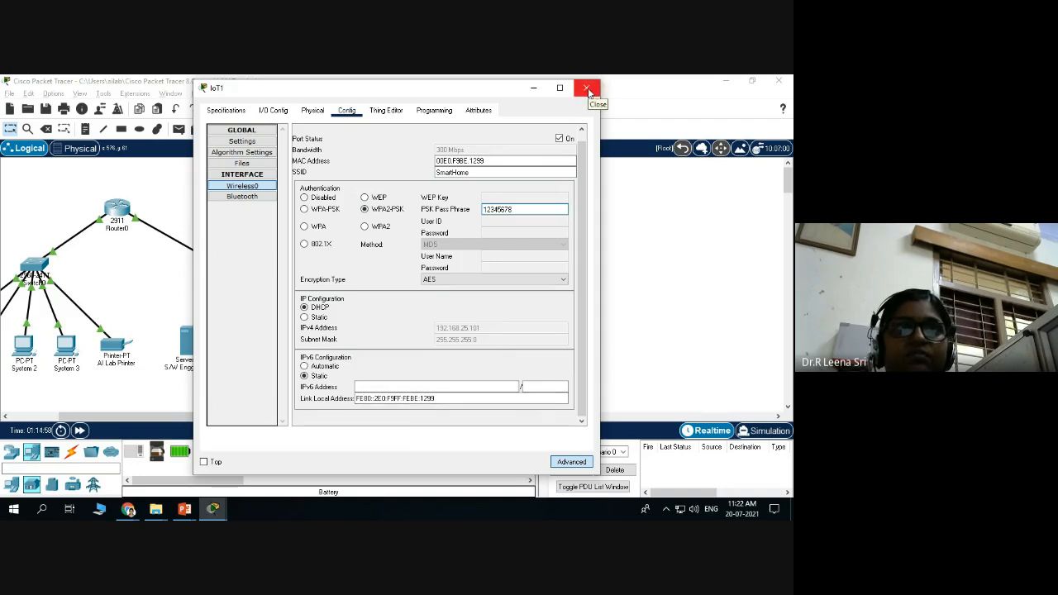
{"action": "left_click", "coordinate": [586, 88]}
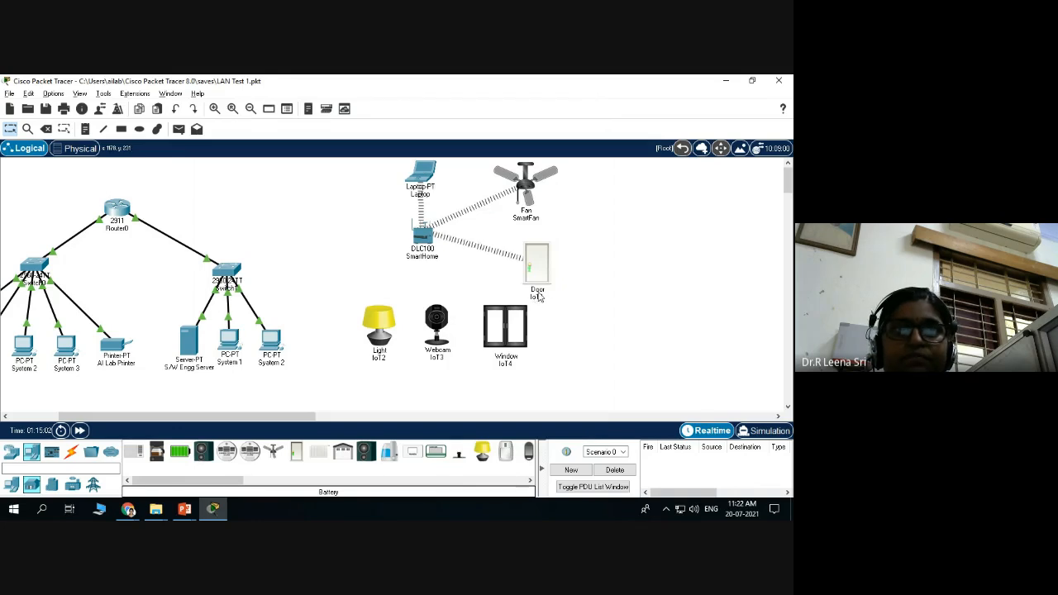
Dismiss the reopened IoT1 window and rename the Door device's label to SmartDoor.
{"action": "left_click", "coordinate": [540, 294]}
{"action": "left_click", "coordinate": [585, 88]}
{"action": "left_click", "coordinate": [539, 295]}
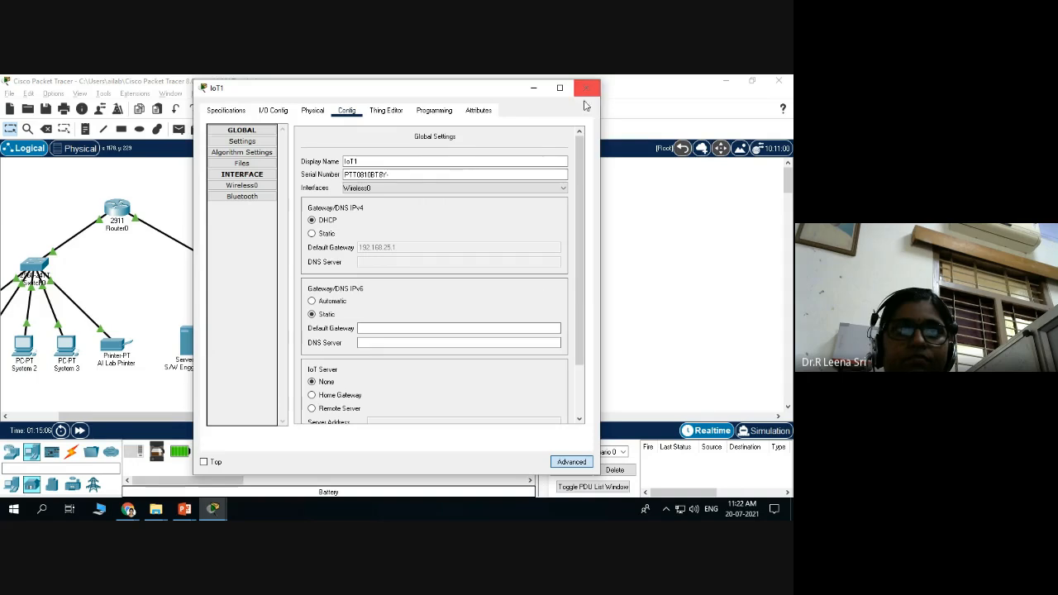
{"action": "left_click", "coordinate": [586, 88]}
{"action": "left_click", "coordinate": [538, 295]}
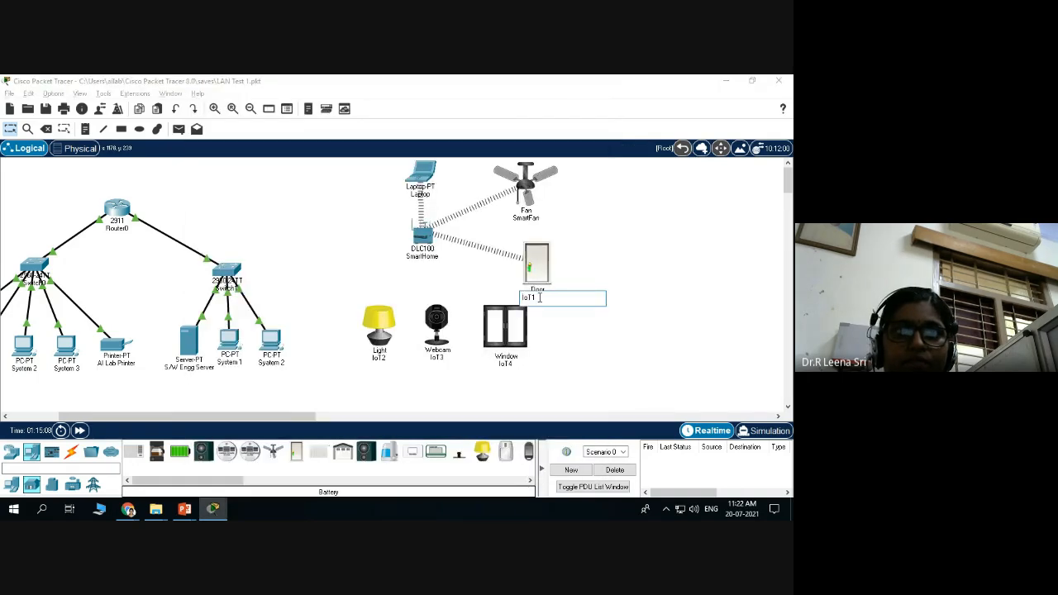
{"action": "key", "text": "Home"}
{"action": "type", "text": "Smart"}
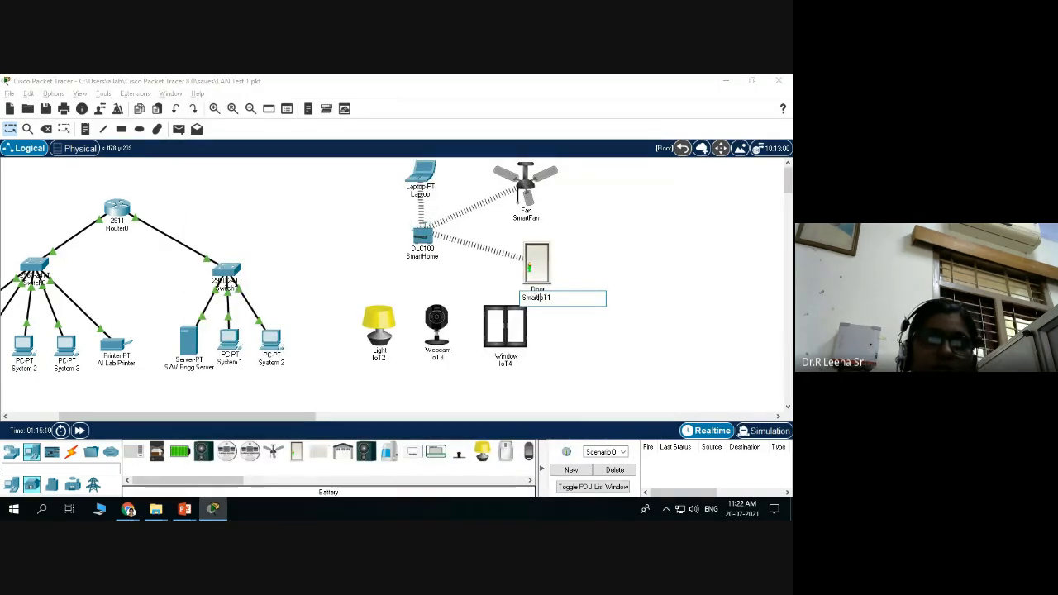
{"action": "type", "text": "Door"}
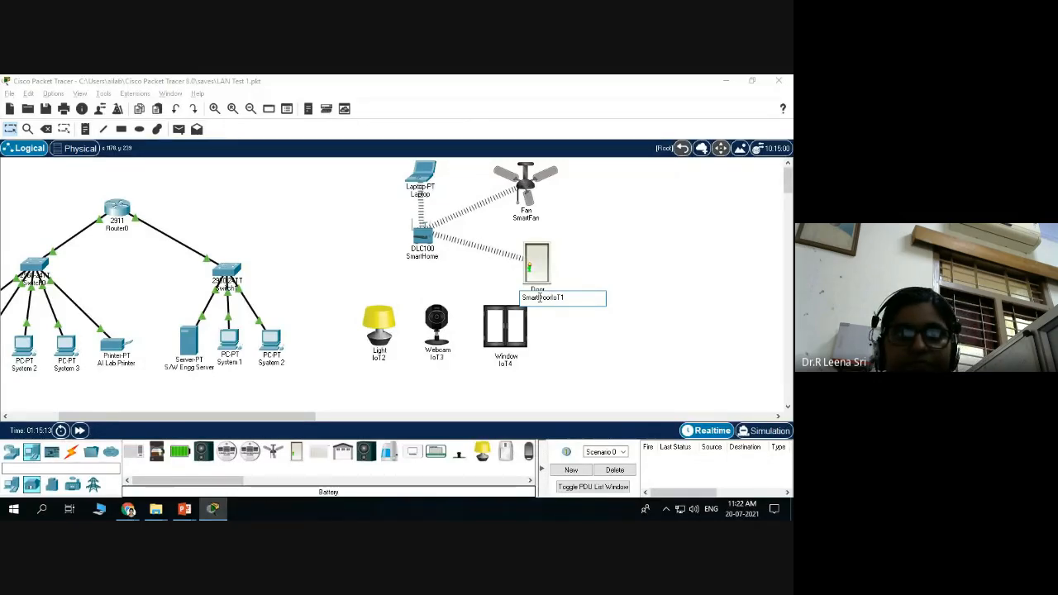
{"action": "left_click", "coordinate": [670, 334]}
Open Window IoT4's advanced Config pages and bring up its Wireless0 interface settings.
{"action": "left_click", "coordinate": [506, 330]}
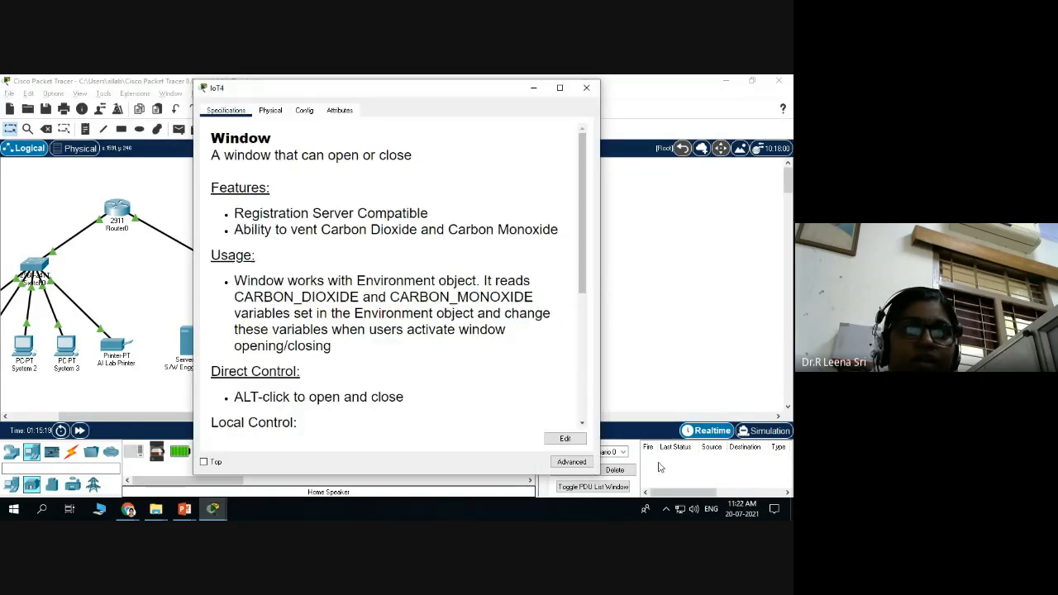
{"action": "left_click", "coordinate": [570, 462]}
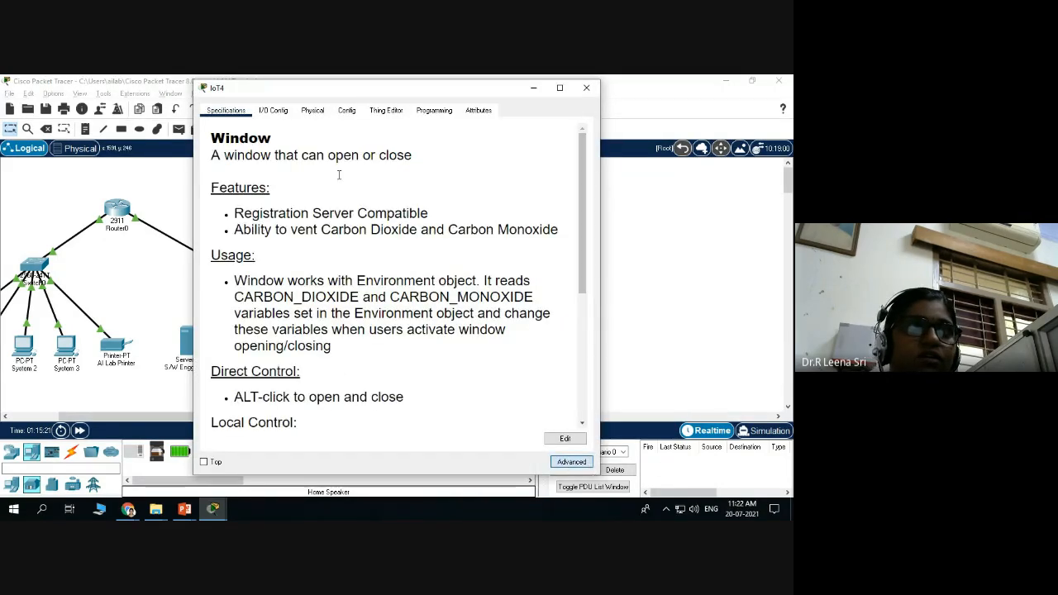
{"action": "left_click", "coordinate": [273, 111]}
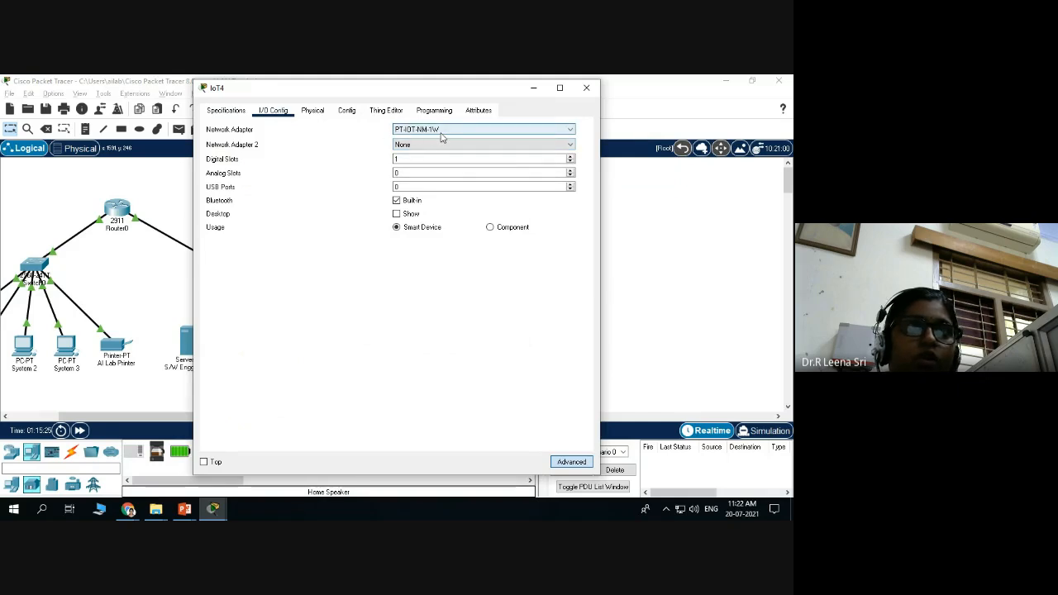
{"action": "left_click", "coordinate": [351, 111]}
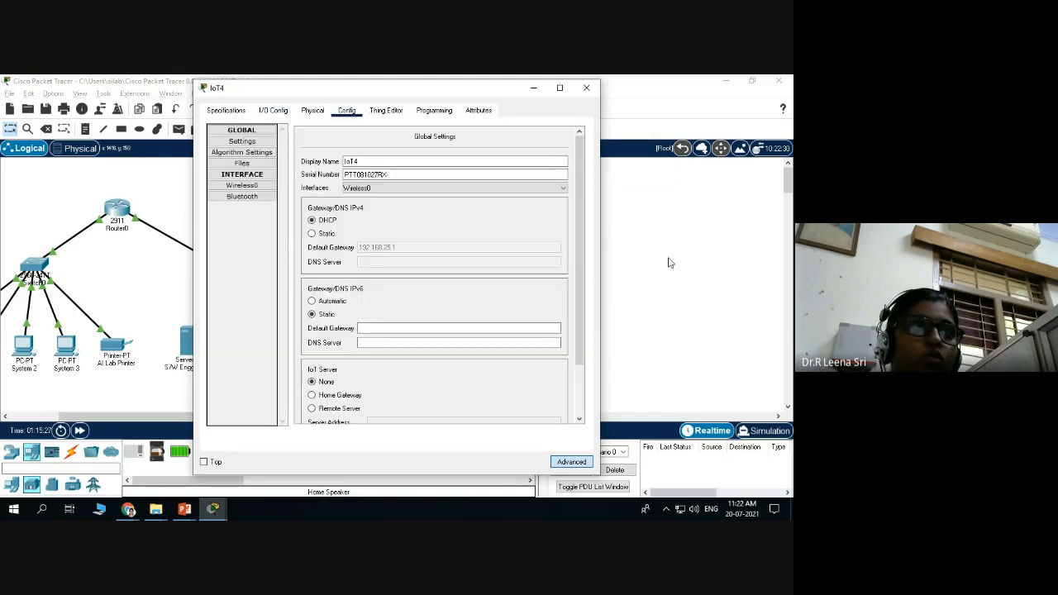
{"action": "left_click", "coordinate": [241, 186]}
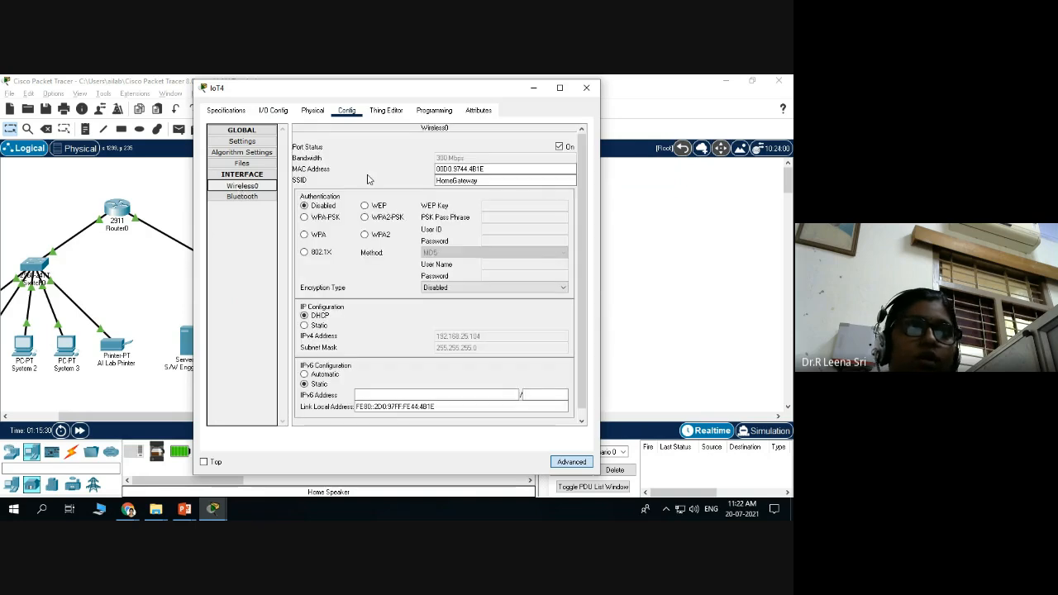
Set IoT4's SSID to SmartHome with WPA2-PSK and a pass phrase, close it, and fast-forward time.
{"action": "left_click_drag", "start_coordinate": [494, 184], "coordinate": [417, 186]}
{"action": "type", "text": "SmartHome"}
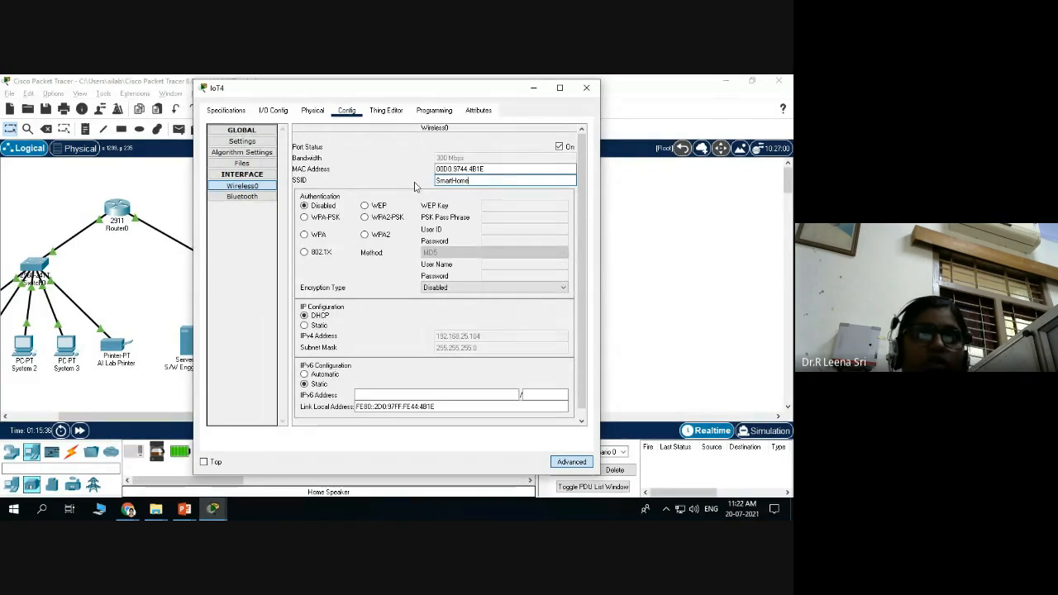
{"action": "left_click", "coordinate": [365, 217]}
{"action": "left_click", "coordinate": [507, 216]}
{"action": "type", "text": "12345678"}
{"action": "scroll", "coordinate": [451, 288], "scroll_direction": "down", "scroll_amount": 1}
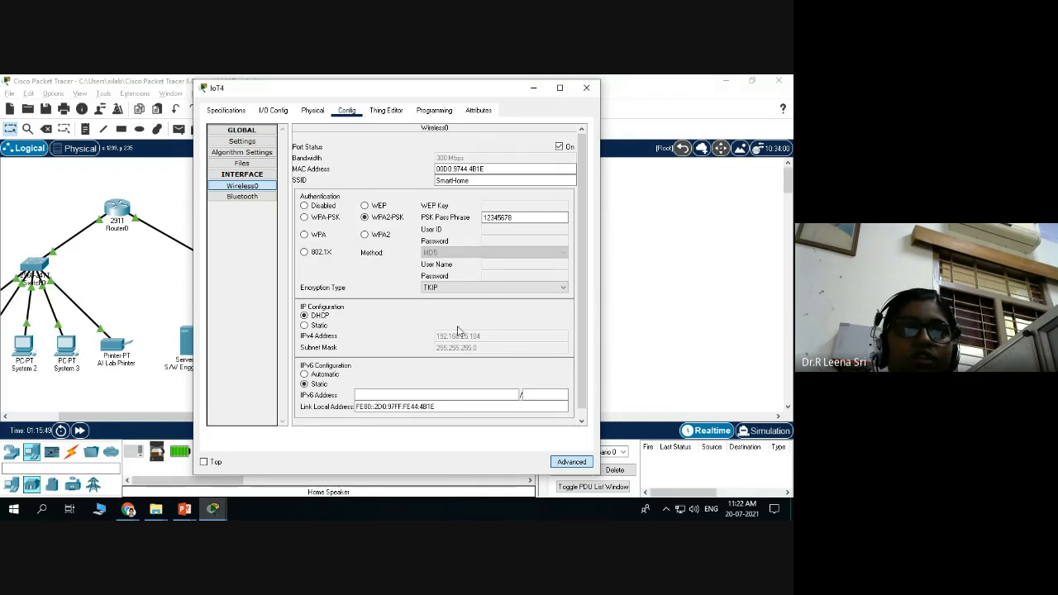
{"action": "left_click", "coordinate": [586, 87]}
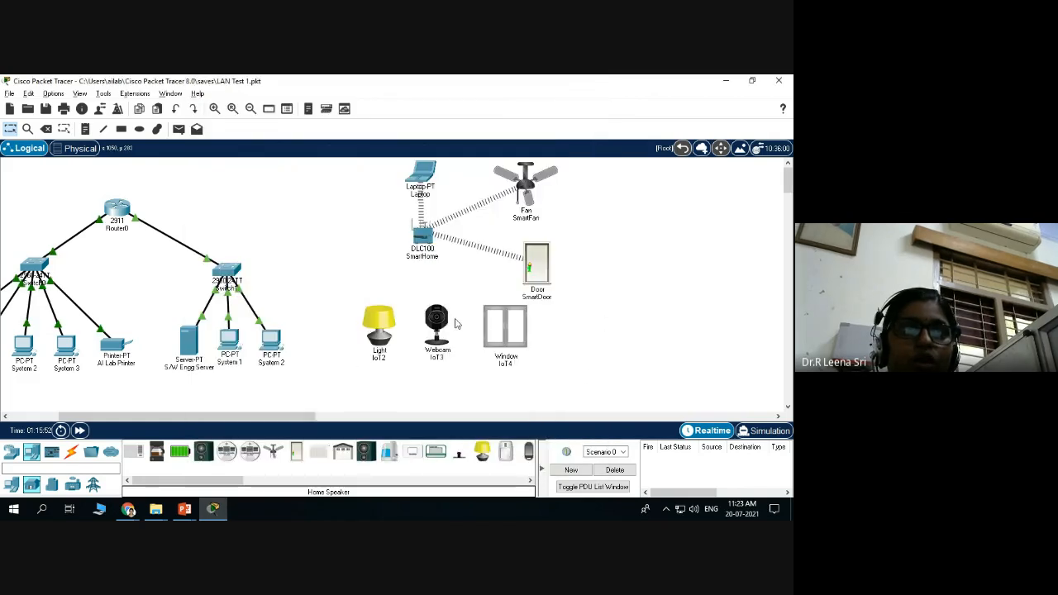
{"action": "left_click", "coordinate": [79, 430]}
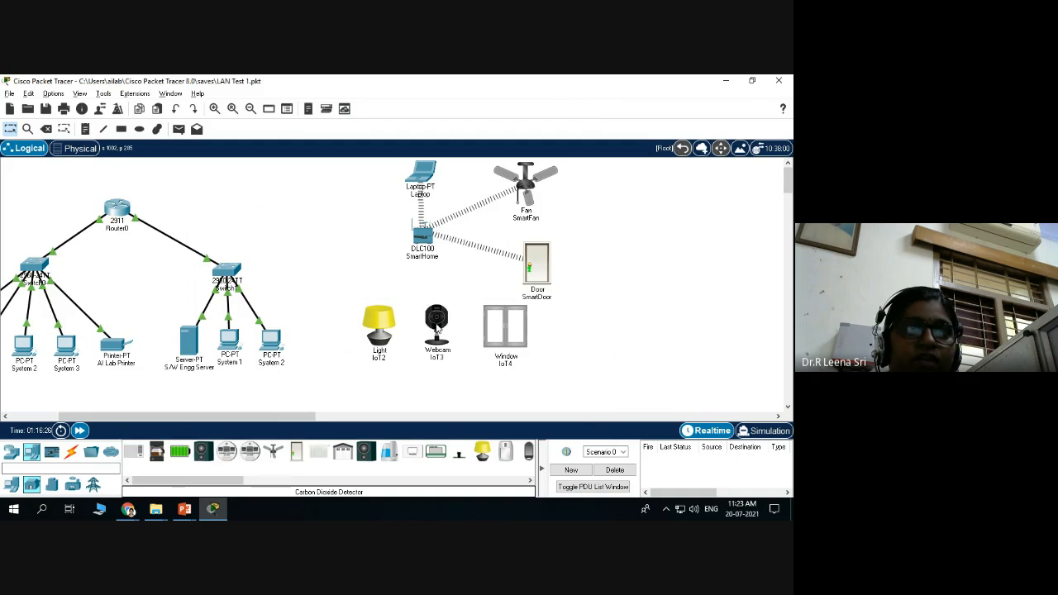
Put Webcam IoT3's Wireless0 on SSID SmartHome with WPA2-PSK, a pass phrase and AES, then close it.
{"action": "left_click", "coordinate": [438, 324]}
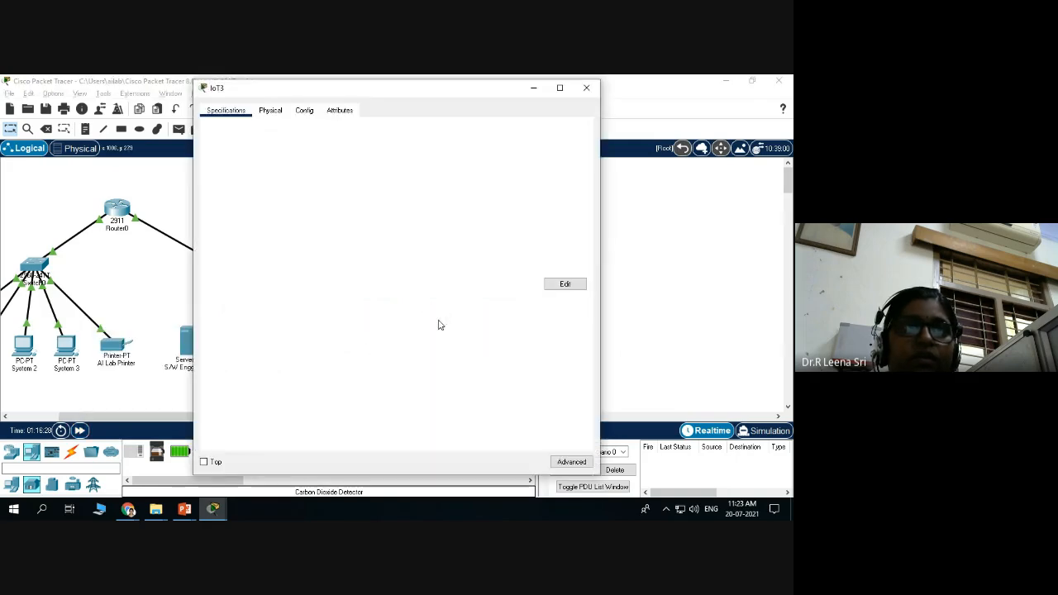
{"action": "left_click", "coordinate": [572, 463]}
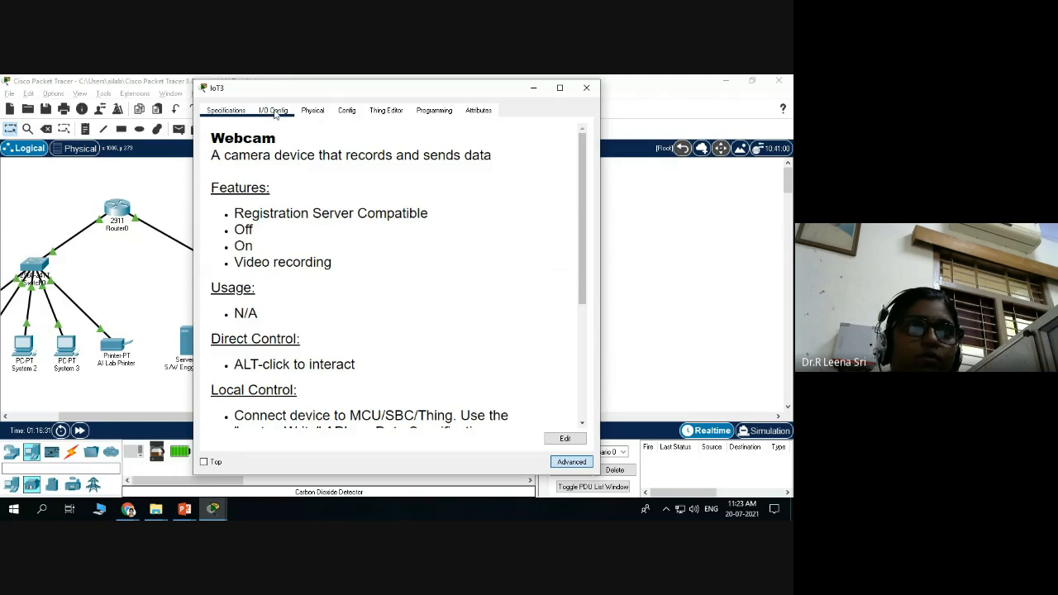
{"action": "left_click", "coordinate": [275, 112]}
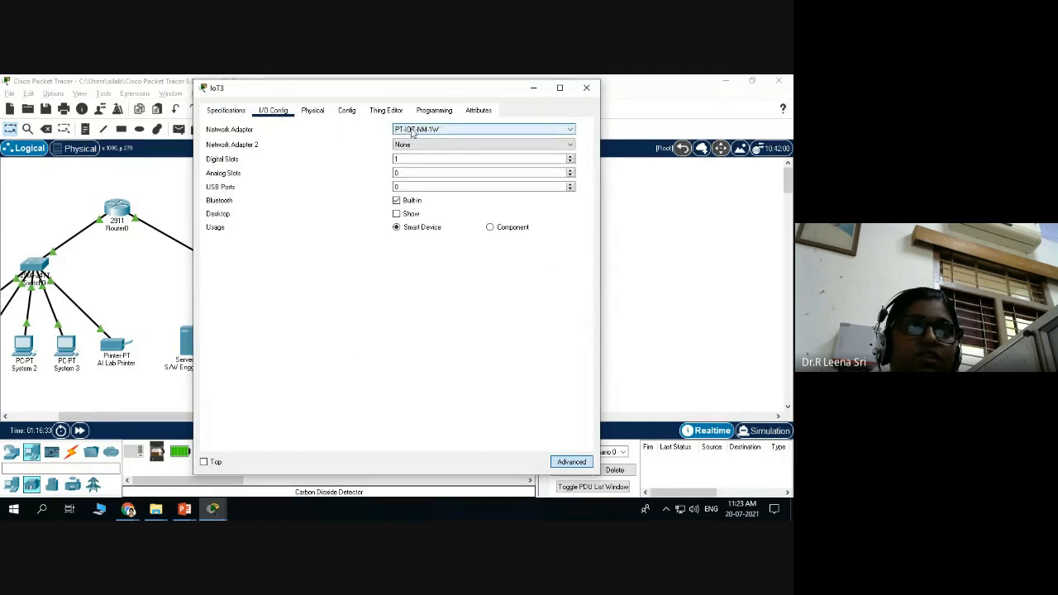
{"action": "left_click", "coordinate": [348, 112]}
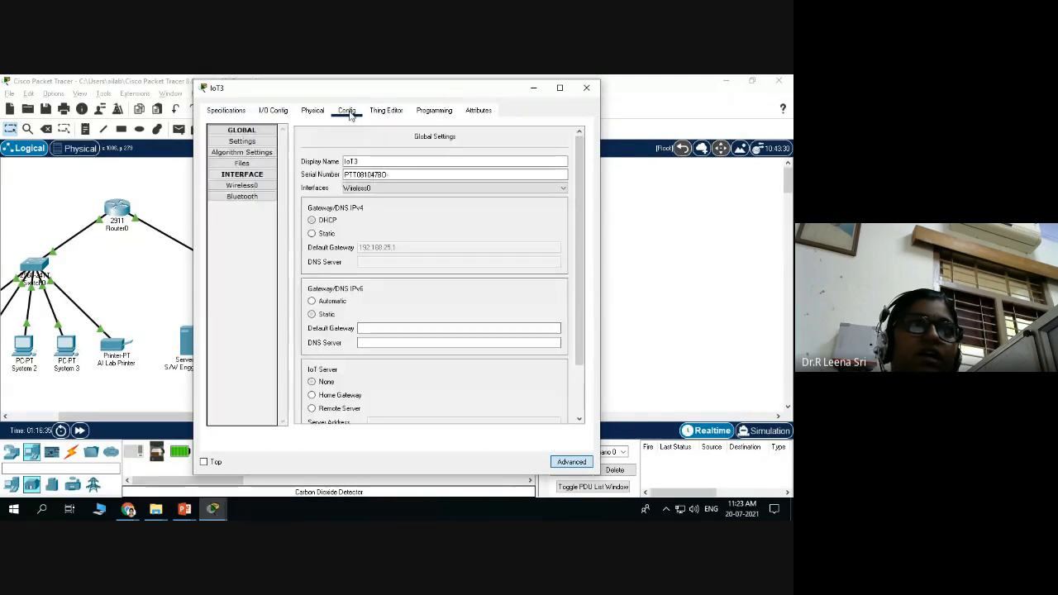
{"action": "left_click", "coordinate": [242, 186]}
{"action": "left_click_drag", "start_coordinate": [499, 180], "coordinate": [413, 187]}
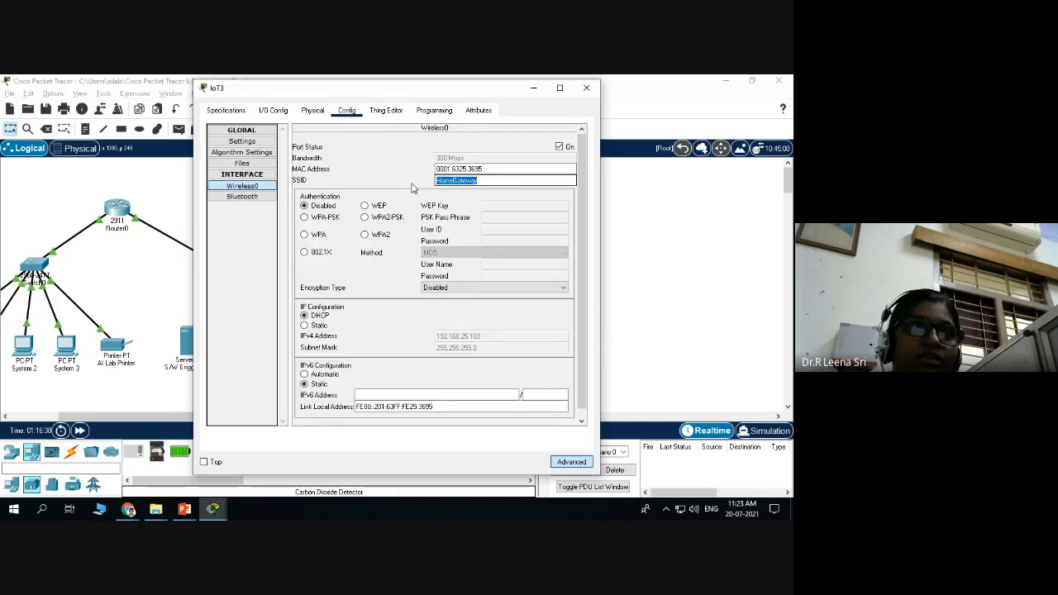
{"action": "type", "text": "SmartHome"}
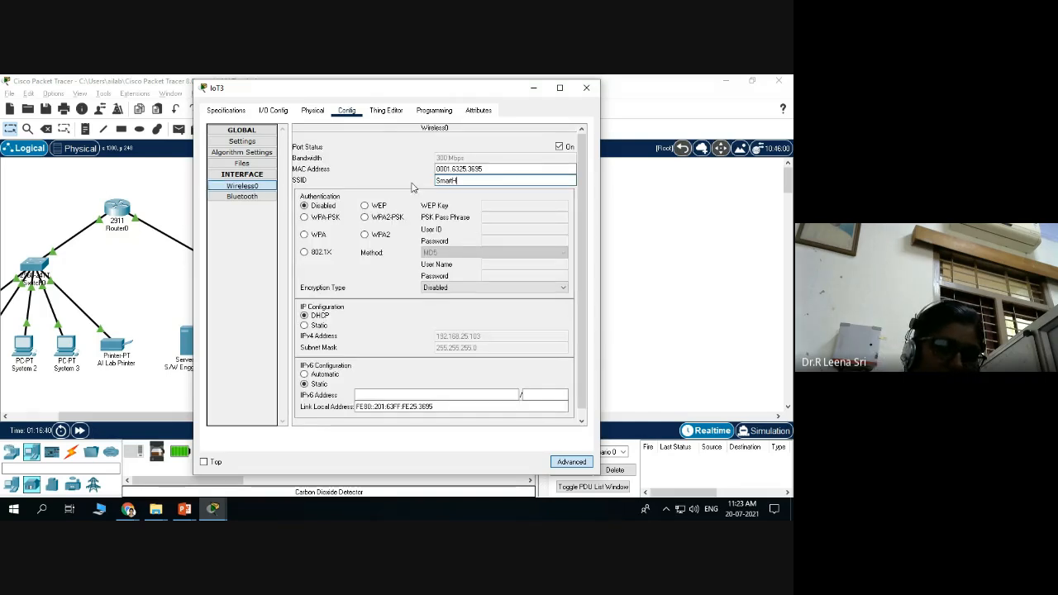
{"action": "left_click", "coordinate": [365, 217]}
{"action": "left_click", "coordinate": [493, 216]}
{"action": "type", "text": "12345678"}
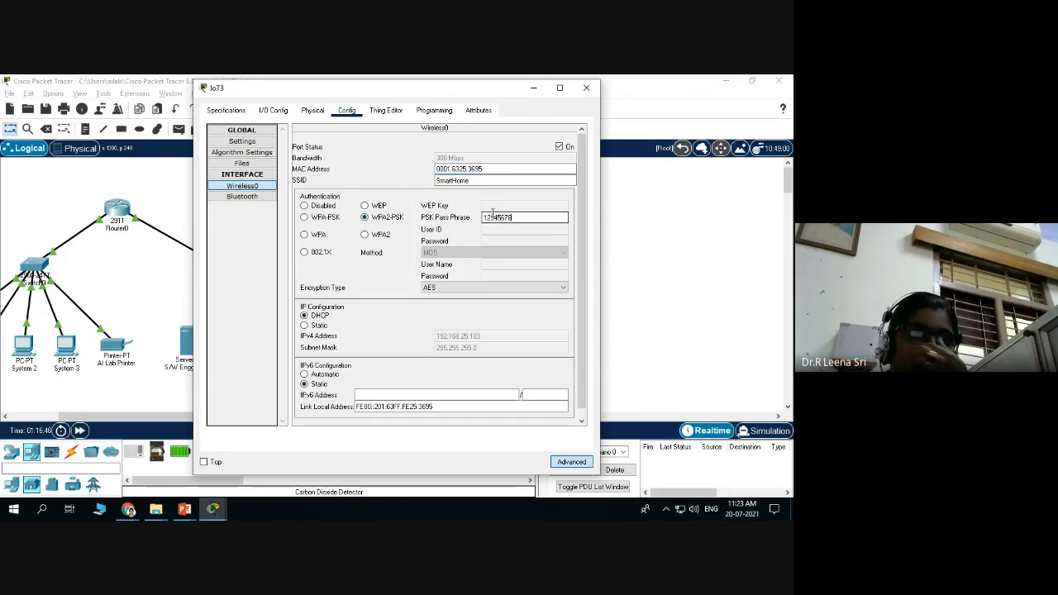
{"action": "scroll", "coordinate": [497, 240], "scroll_direction": "down", "scroll_amount": 1}
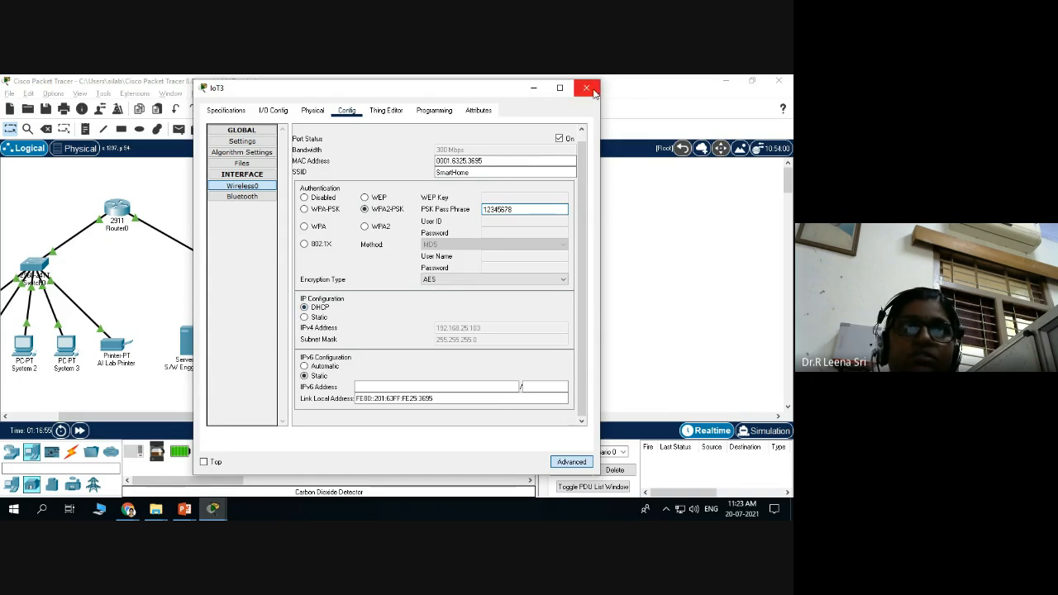
{"action": "left_click", "coordinate": [587, 88]}
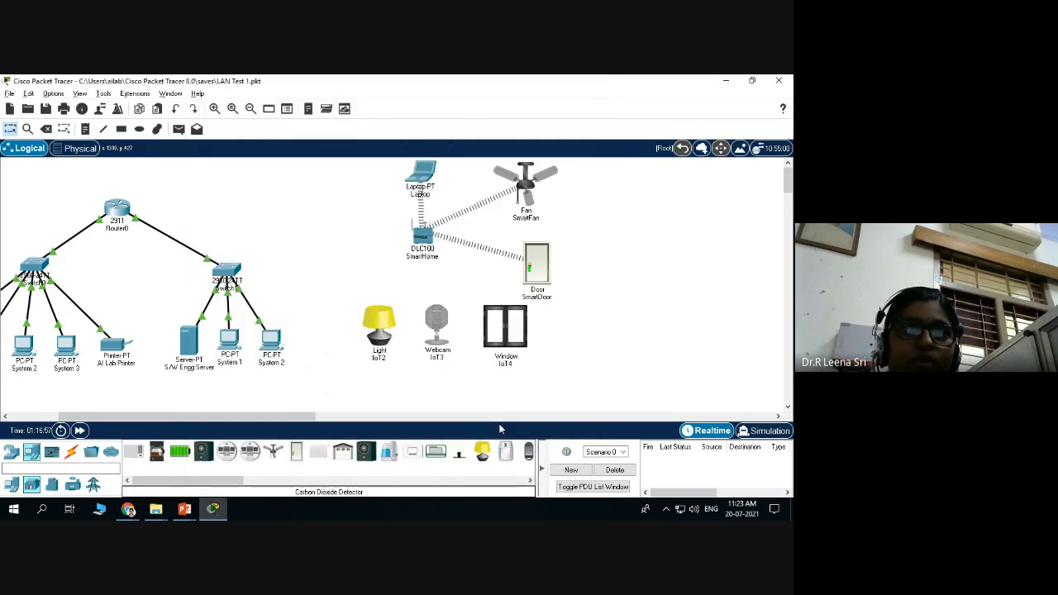
Switch Light IoT2's Wireless0 from HomeGateway to SmartHome with WPA2-PSK and a pass phrase, then close it.
{"action": "left_click", "coordinate": [383, 335]}
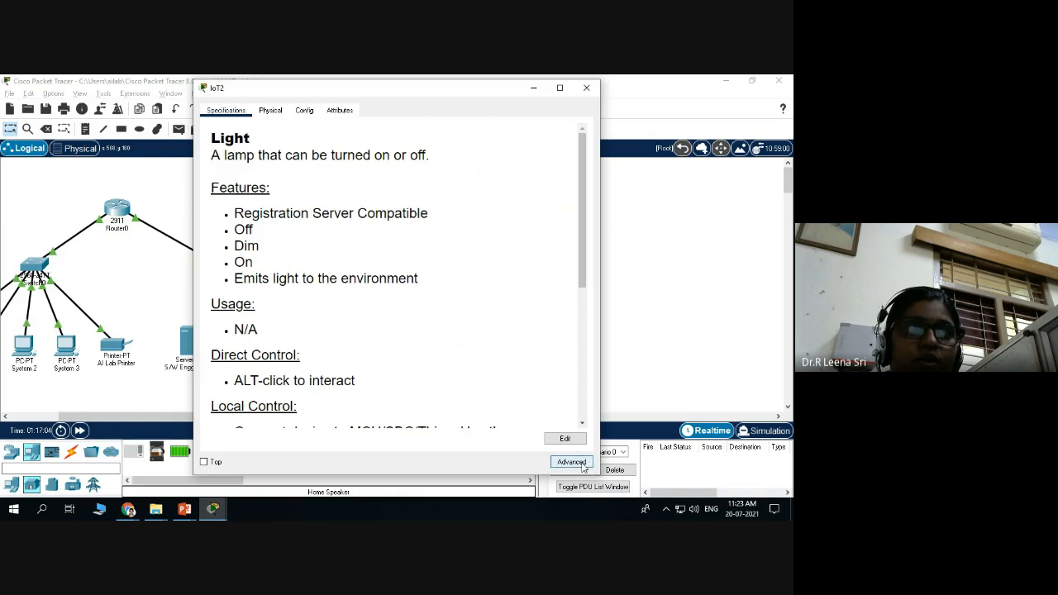
{"action": "left_click", "coordinate": [571, 463]}
{"action": "left_click", "coordinate": [259, 114]}
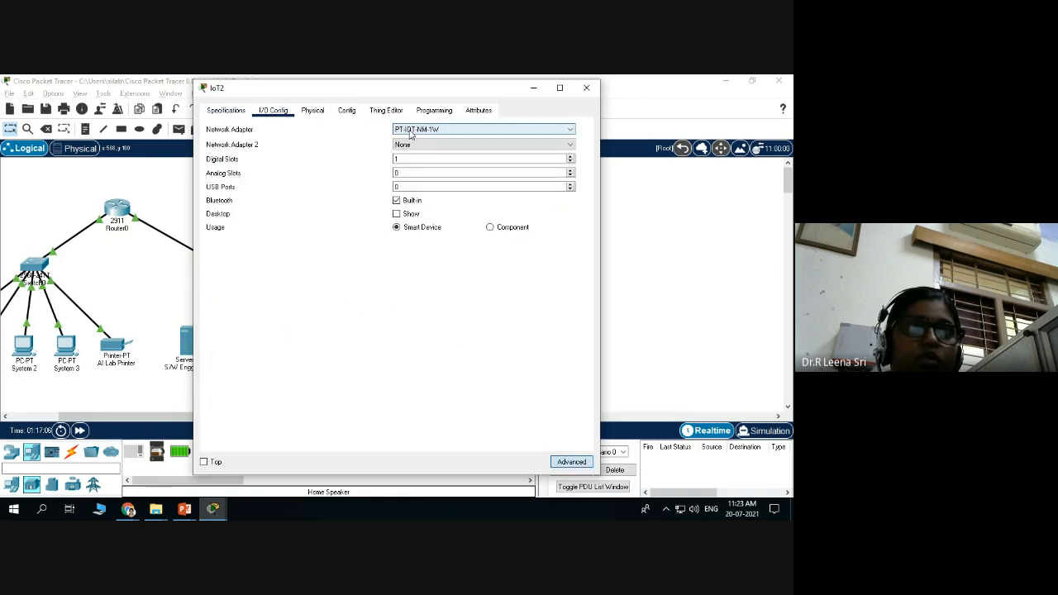
{"action": "left_click", "coordinate": [346, 113]}
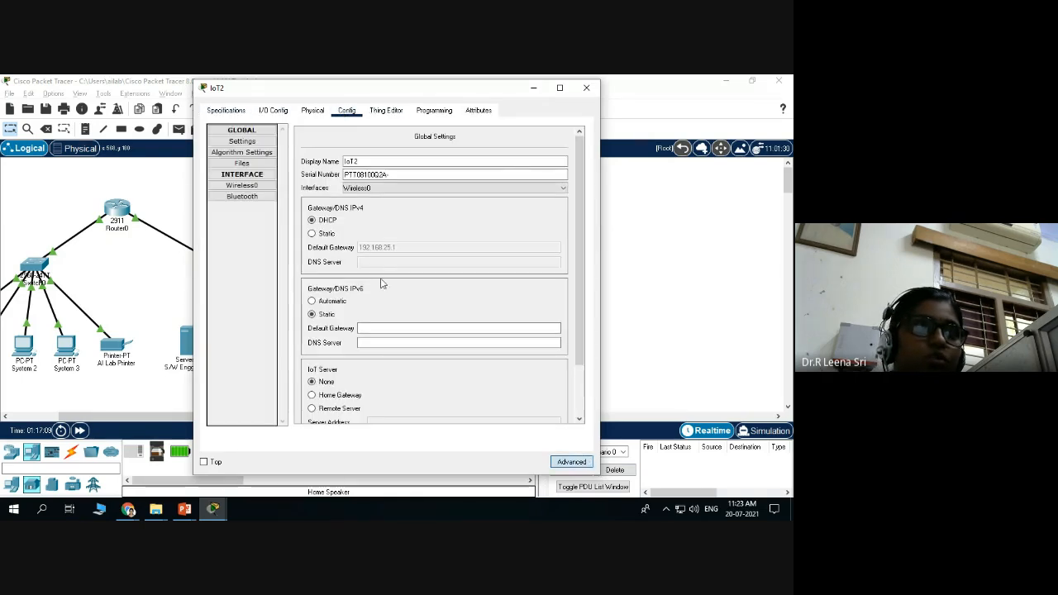
{"action": "left_click", "coordinate": [242, 187]}
{"action": "left_click_drag", "start_coordinate": [479, 180], "coordinate": [419, 179]}
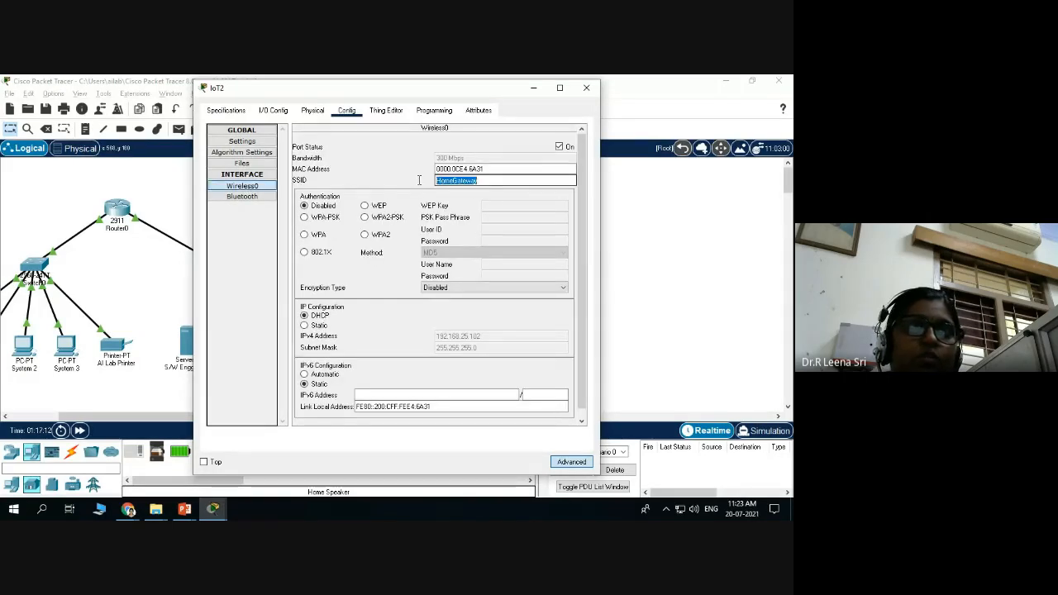
{"action": "type", "text": "SmartHome"}
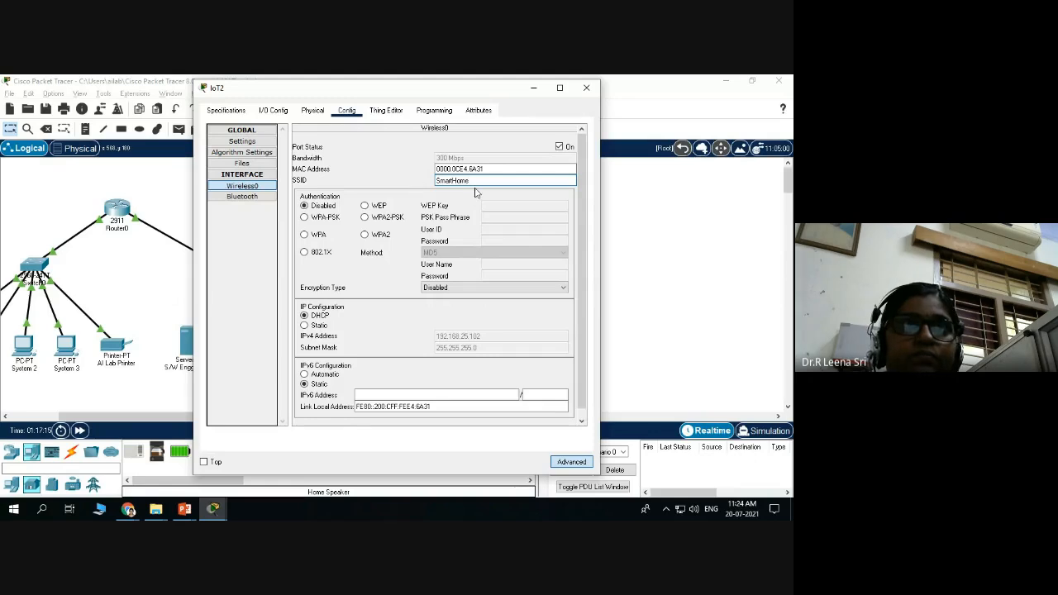
{"action": "left_click", "coordinate": [364, 217]}
{"action": "left_click", "coordinate": [498, 218]}
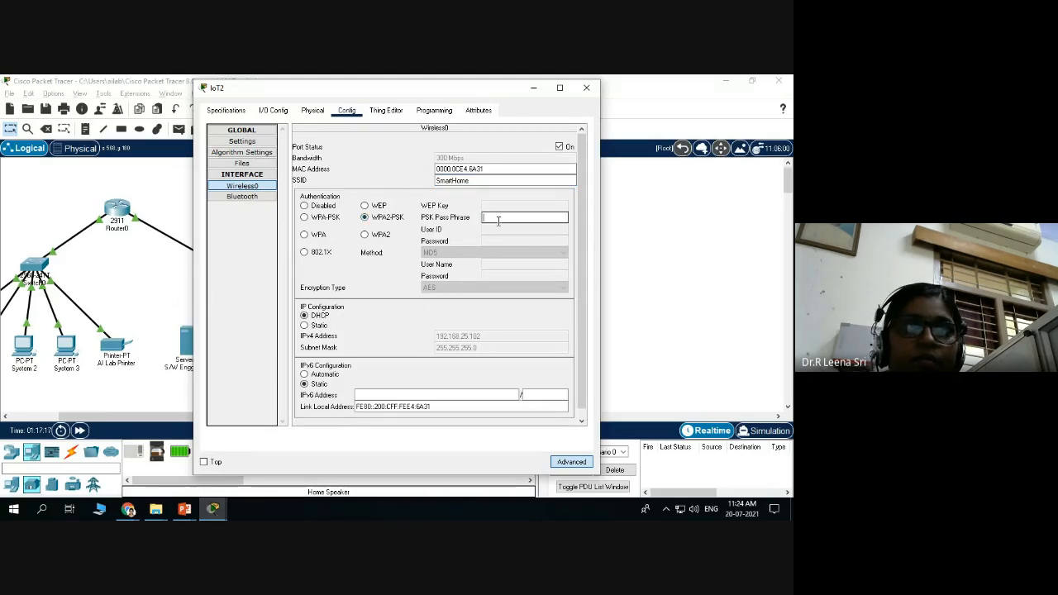
{"action": "type", "text": "123456"}
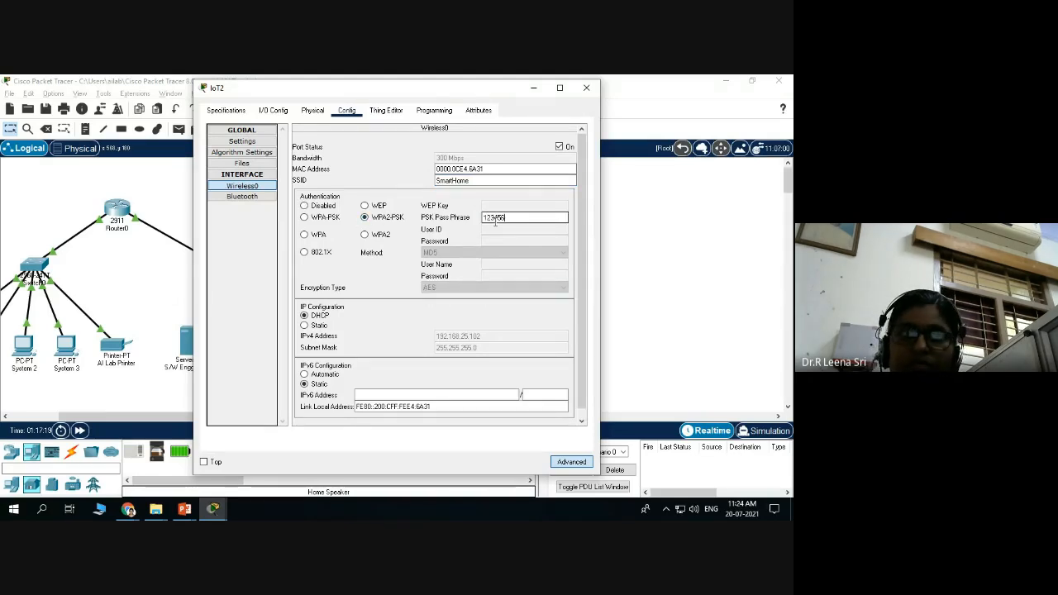
{"action": "type", "text": "78"}
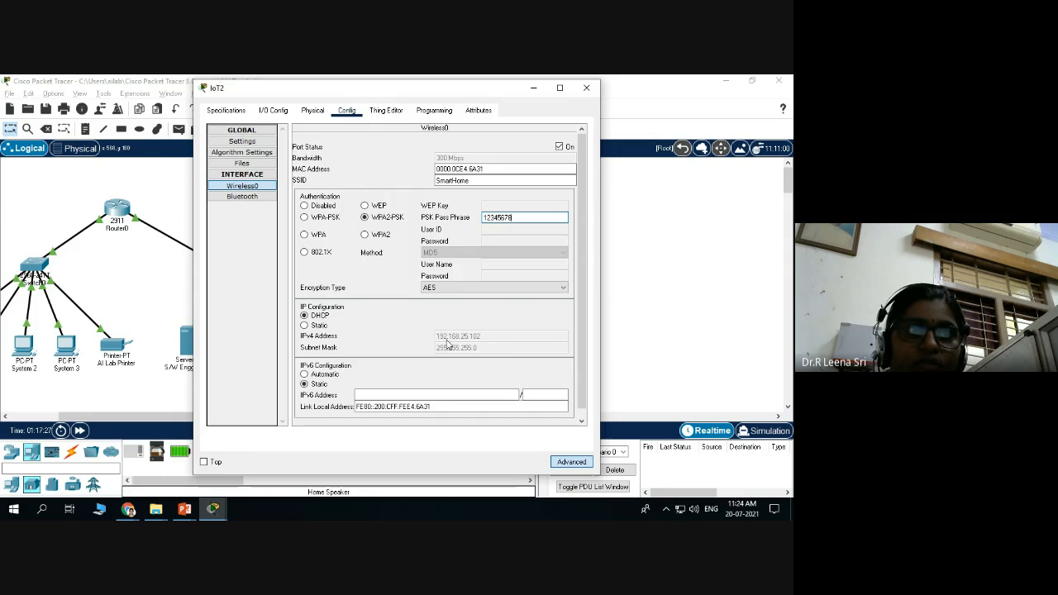
{"action": "left_click", "coordinate": [585, 89]}
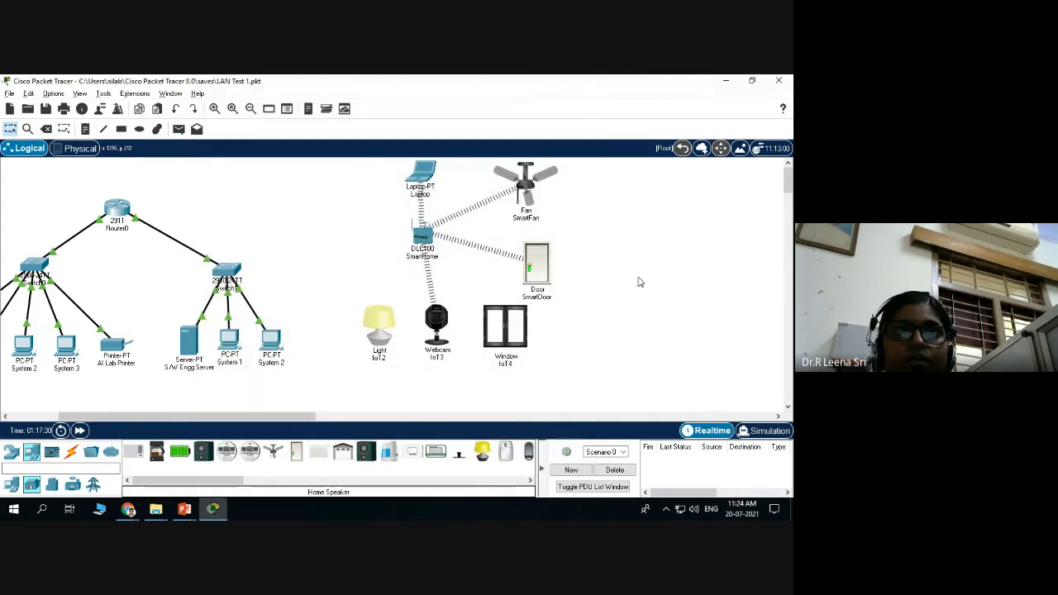
{"action": "left_click", "coordinate": [505, 327]}
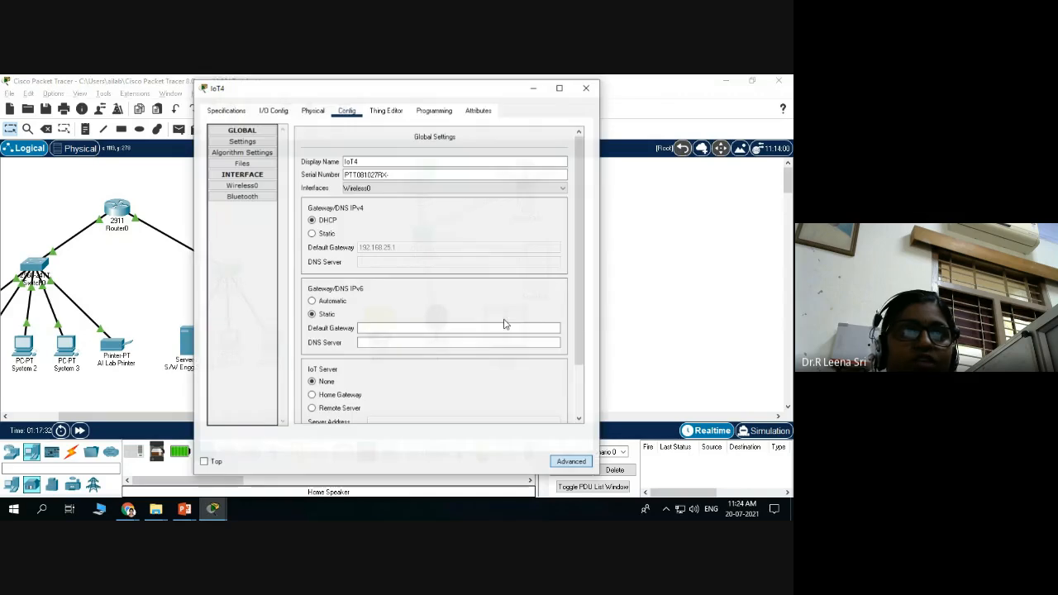
{"action": "left_click", "coordinate": [242, 185]}
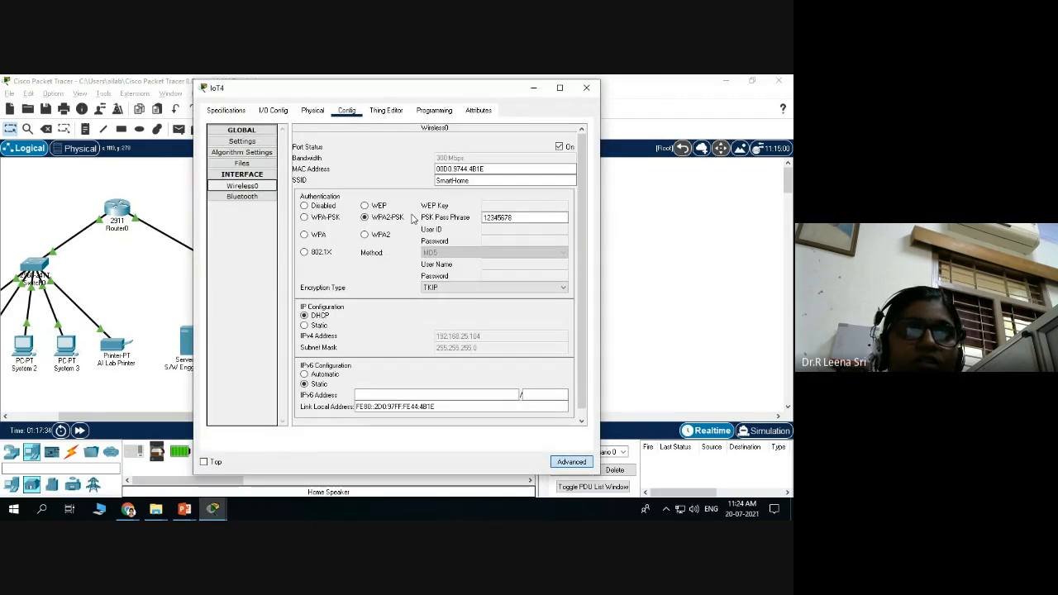
{"action": "left_click", "coordinate": [475, 181]}
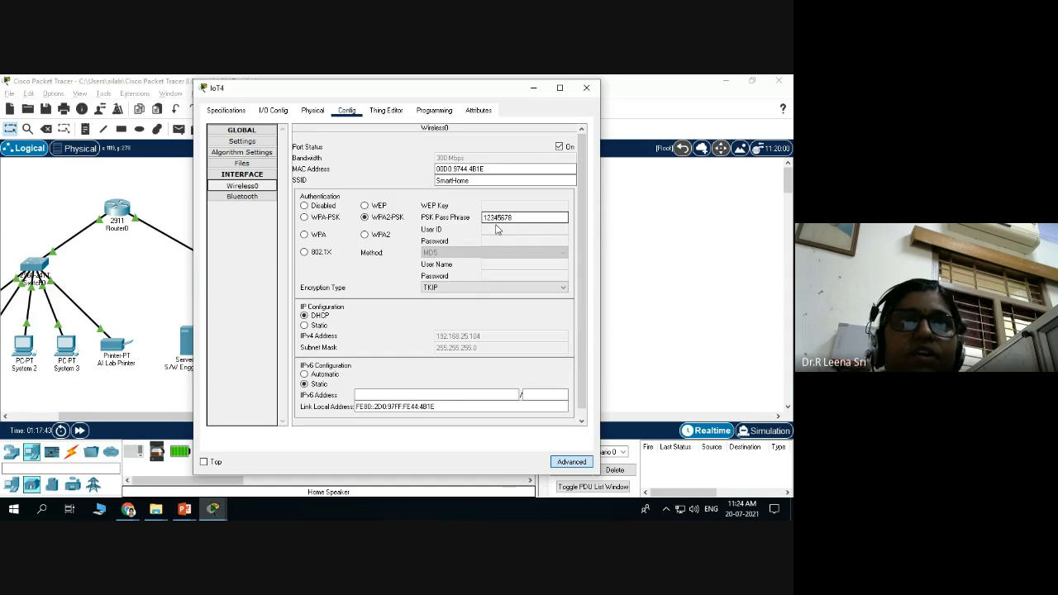
{"action": "scroll", "coordinate": [503, 233], "scroll_direction": "down", "scroll_amount": 1}
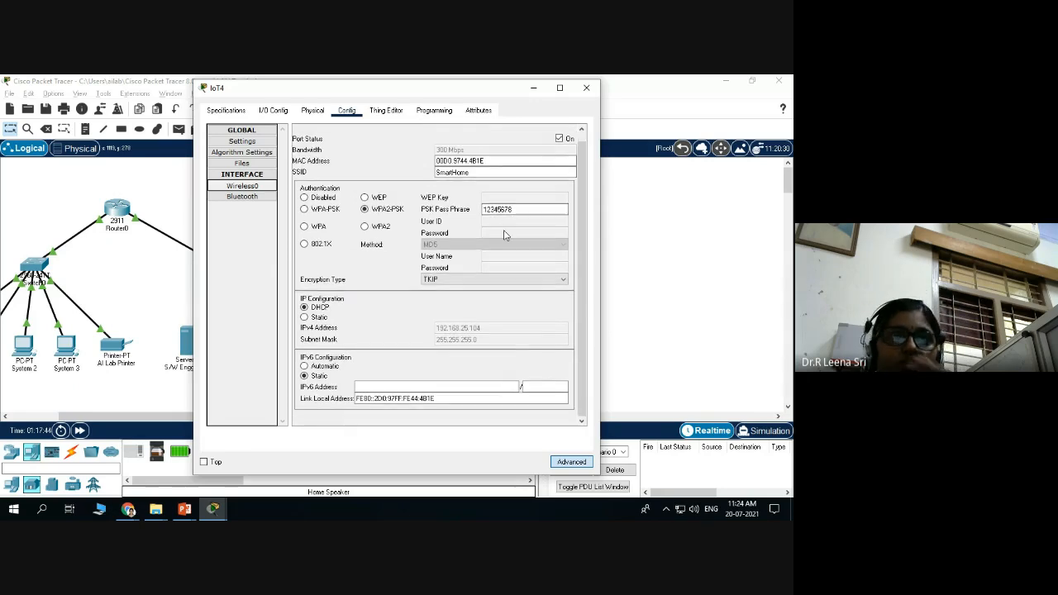
{"action": "left_click", "coordinate": [586, 87]}
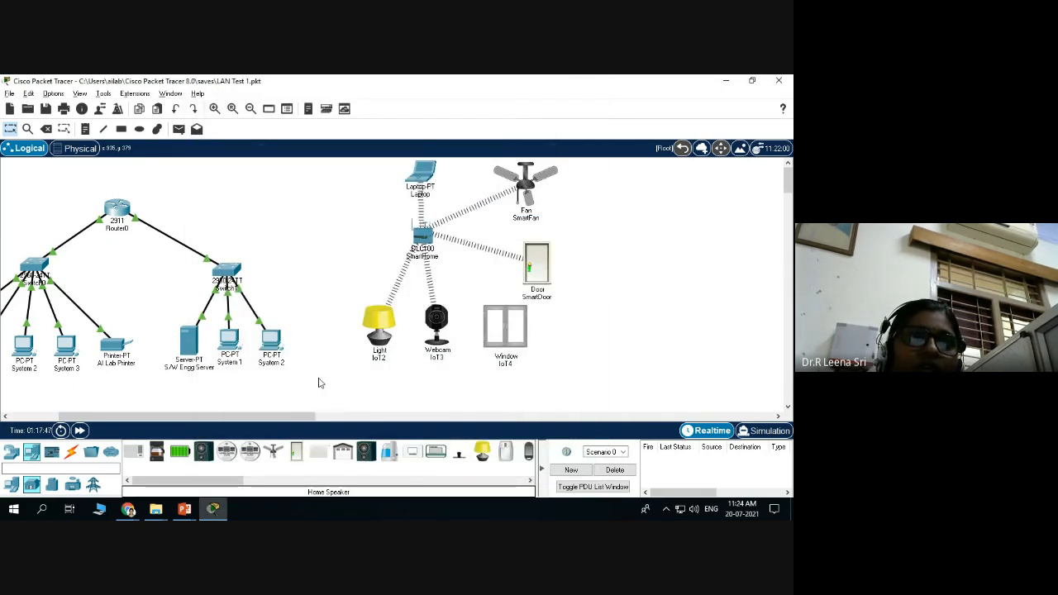
Fast-forward the simulation clock, then reopen Window IoT4's Wireless0 settings to verify SSID SmartHome.
{"action": "left_click", "coordinate": [80, 432]}
{"action": "left_click", "coordinate": [80, 432]}
{"action": "left_click", "coordinate": [80, 432]}
{"action": "left_click", "coordinate": [80, 432]}
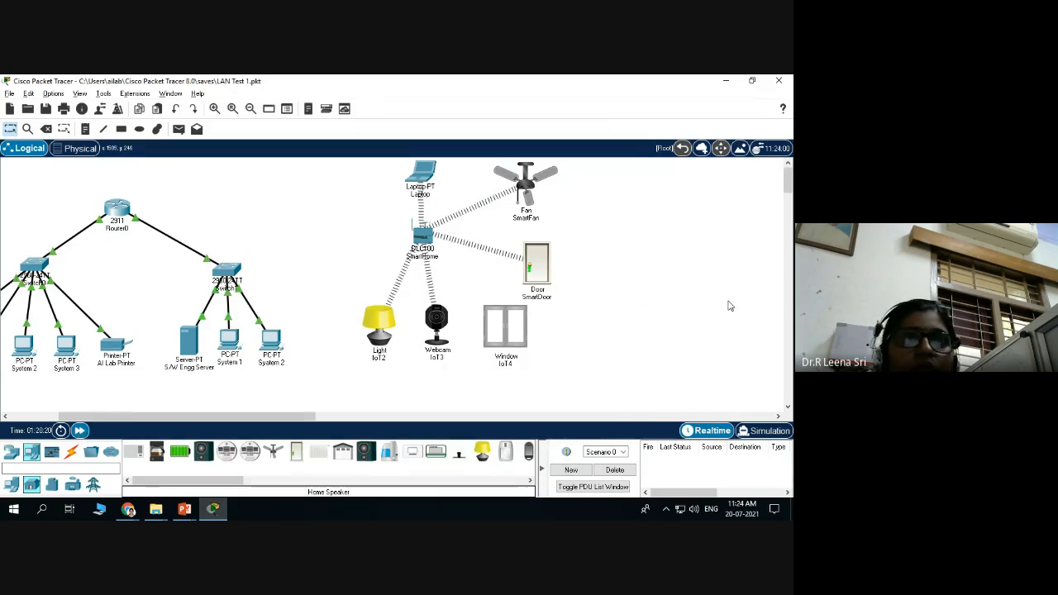
{"action": "left_click", "coordinate": [511, 330]}
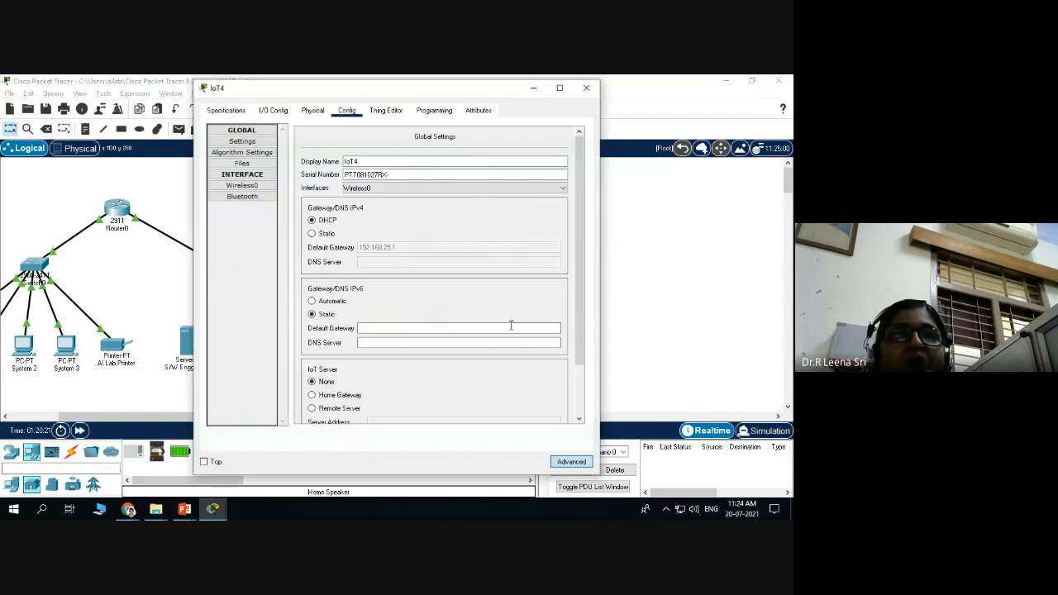
{"action": "left_click", "coordinate": [242, 186]}
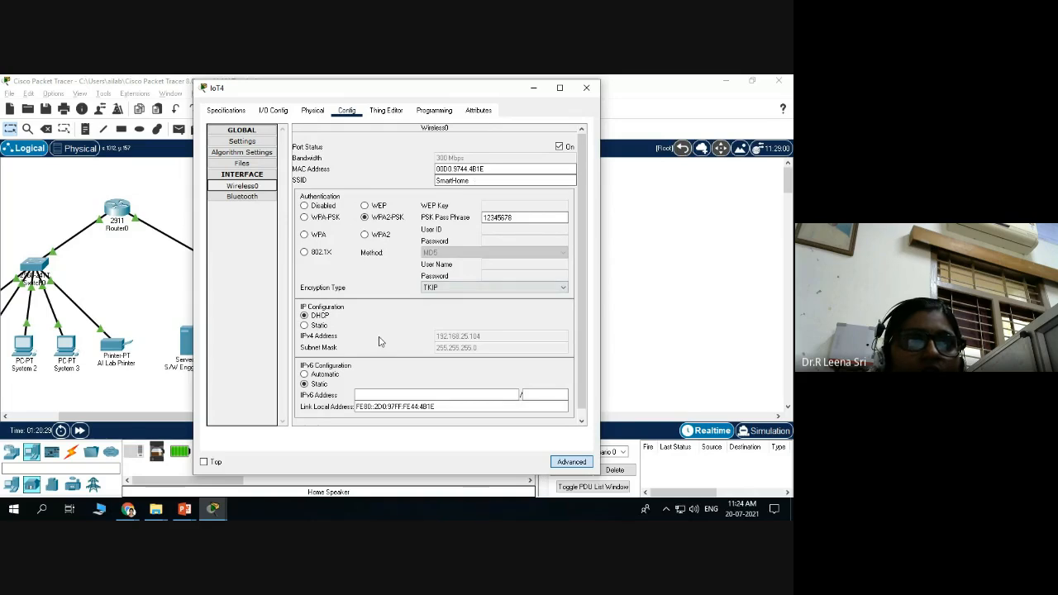
{"action": "scroll", "coordinate": [397, 330], "scroll_direction": "down", "scroll_amount": 1}
{"action": "scroll", "coordinate": [390, 326], "scroll_direction": "up", "scroll_amount": 1}
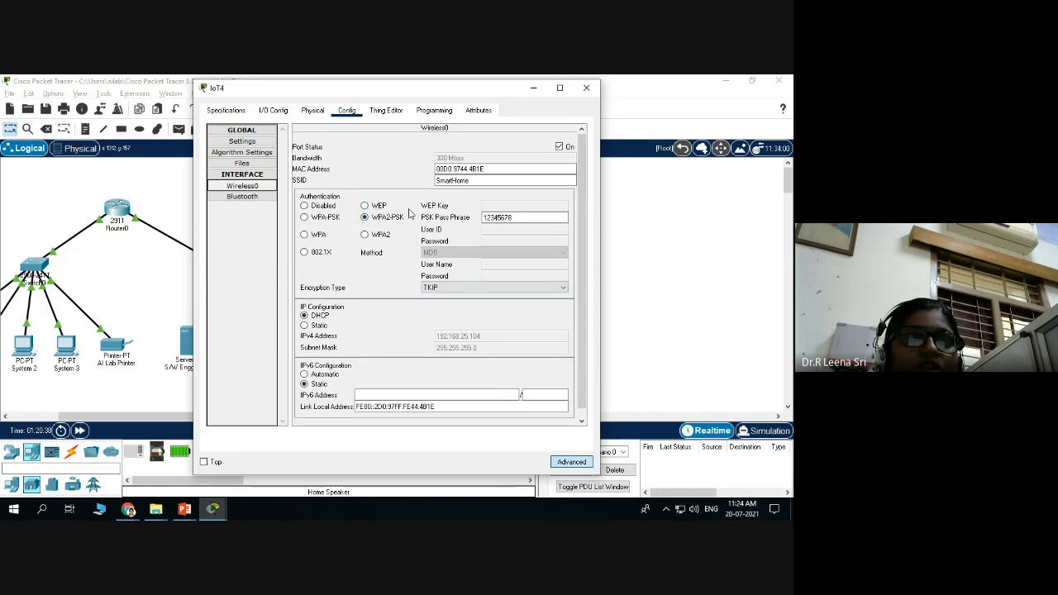
{"action": "left_click", "coordinate": [479, 181]}
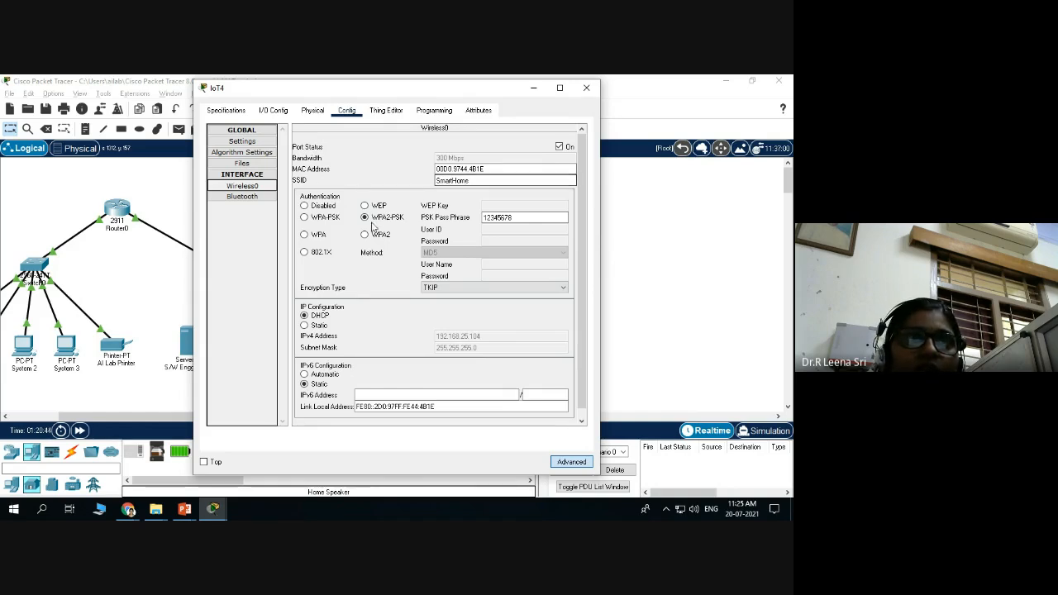
Reselect PT-IOT-NM-1W as IoT4's network adapter, close its window, and open the Laptop's Desktop.
{"action": "left_click", "coordinate": [274, 110]}
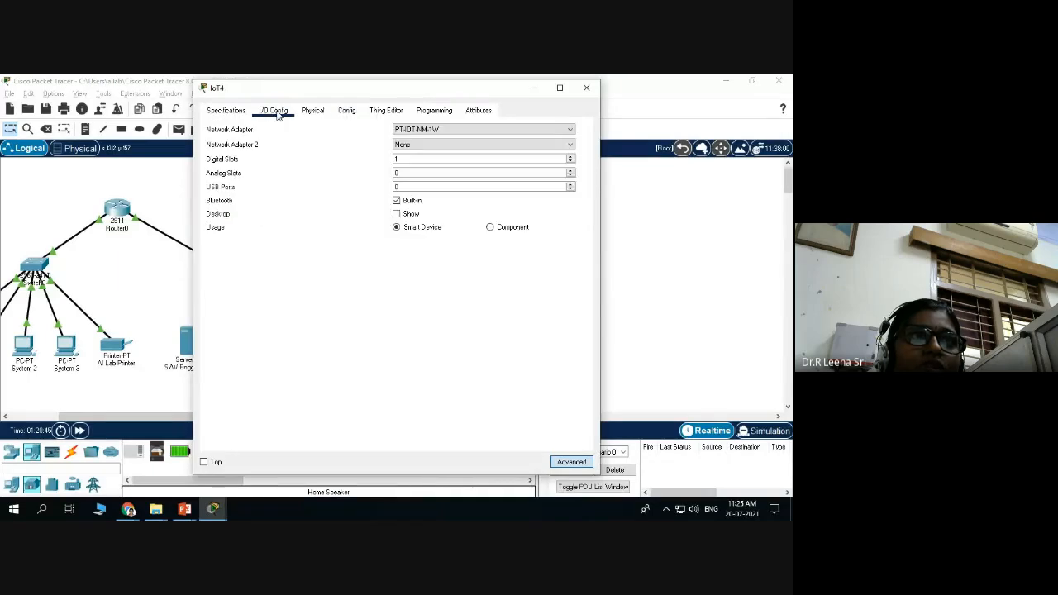
{"action": "left_click", "coordinate": [474, 130]}
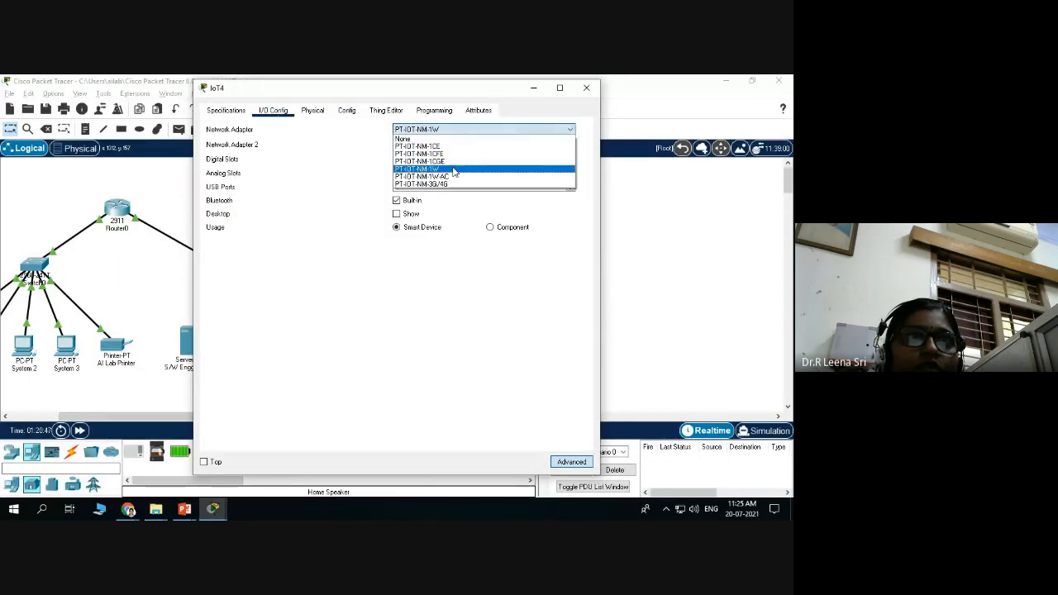
{"action": "left_click", "coordinate": [421, 169]}
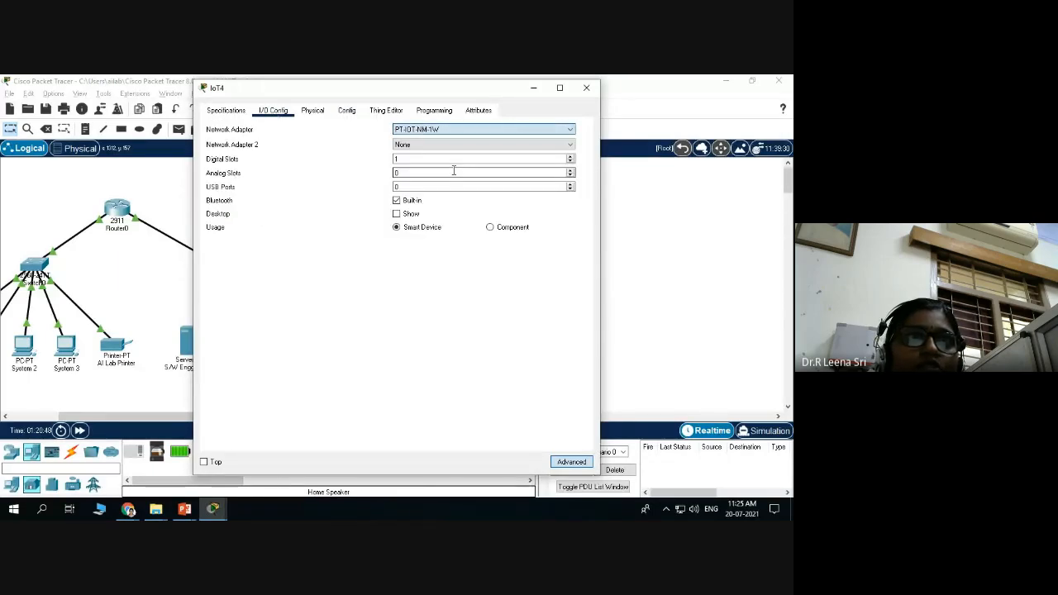
{"action": "left_click", "coordinate": [585, 87]}
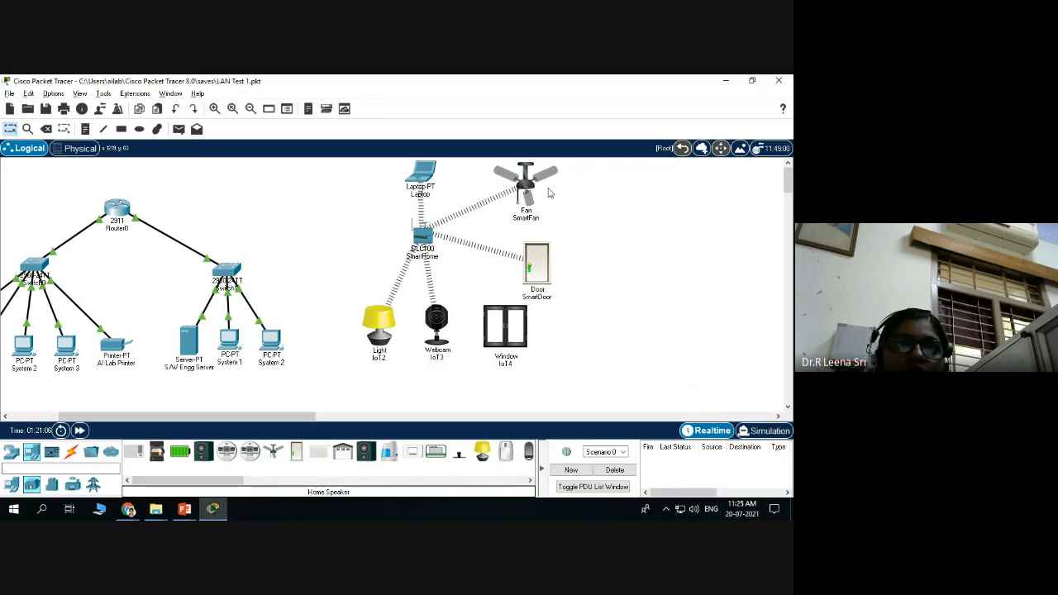
{"action": "left_click", "coordinate": [424, 172]}
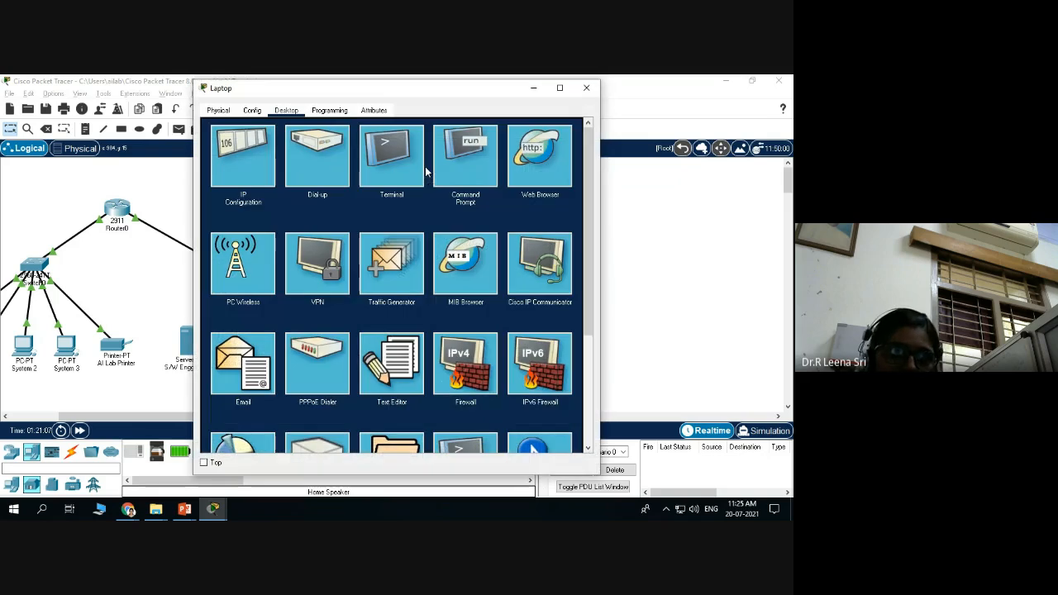
{"action": "scroll", "coordinate": [385, 234], "scroll_direction": "down", "scroll_amount": 1}
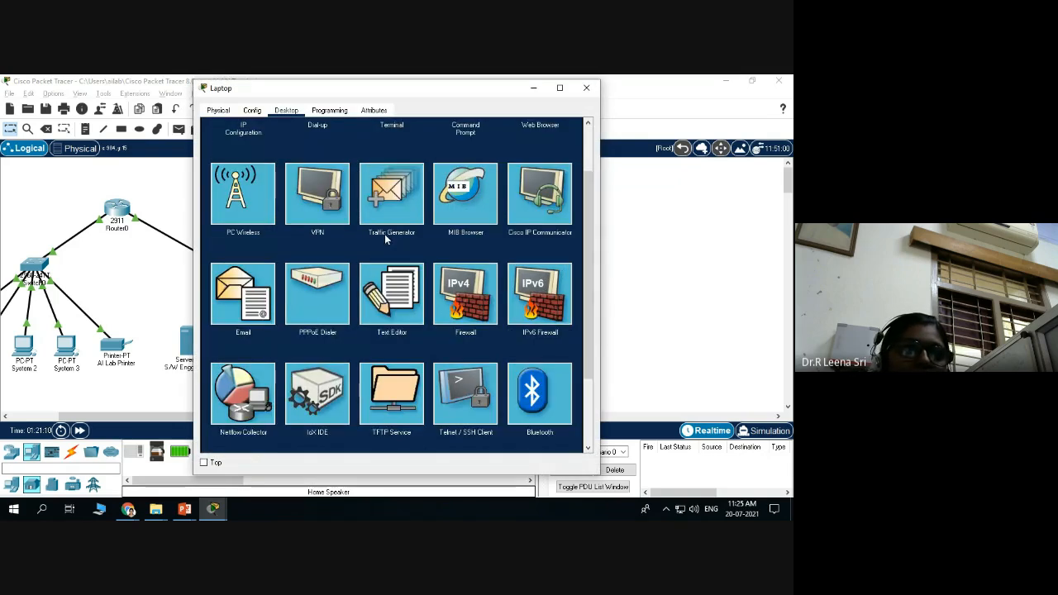
{"action": "scroll", "coordinate": [389, 242], "scroll_direction": "up", "scroll_amount": 1}
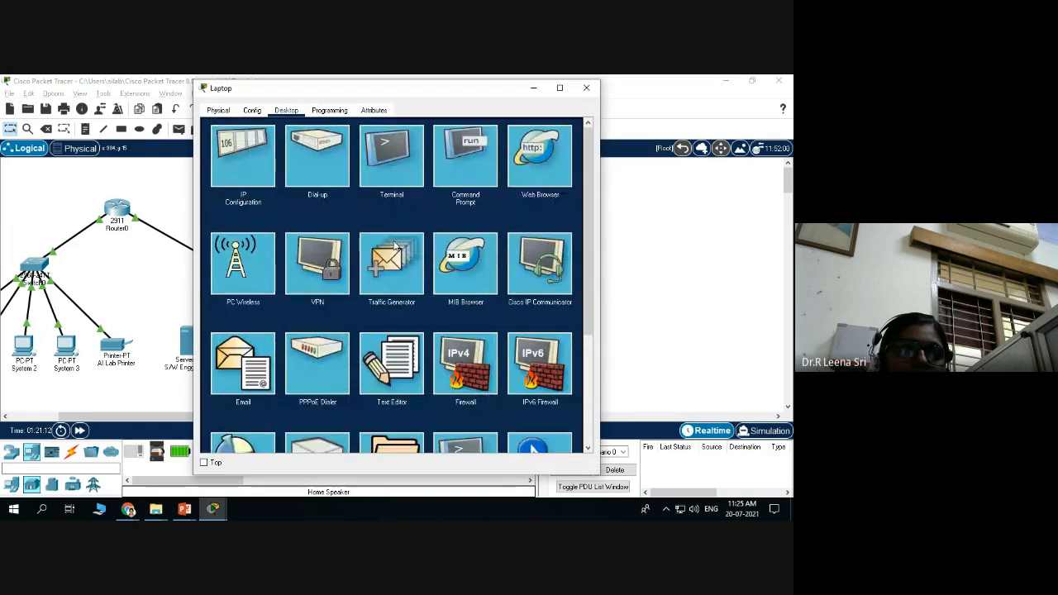
{"action": "scroll", "coordinate": [397, 245], "scroll_direction": "down", "scroll_amount": 1}
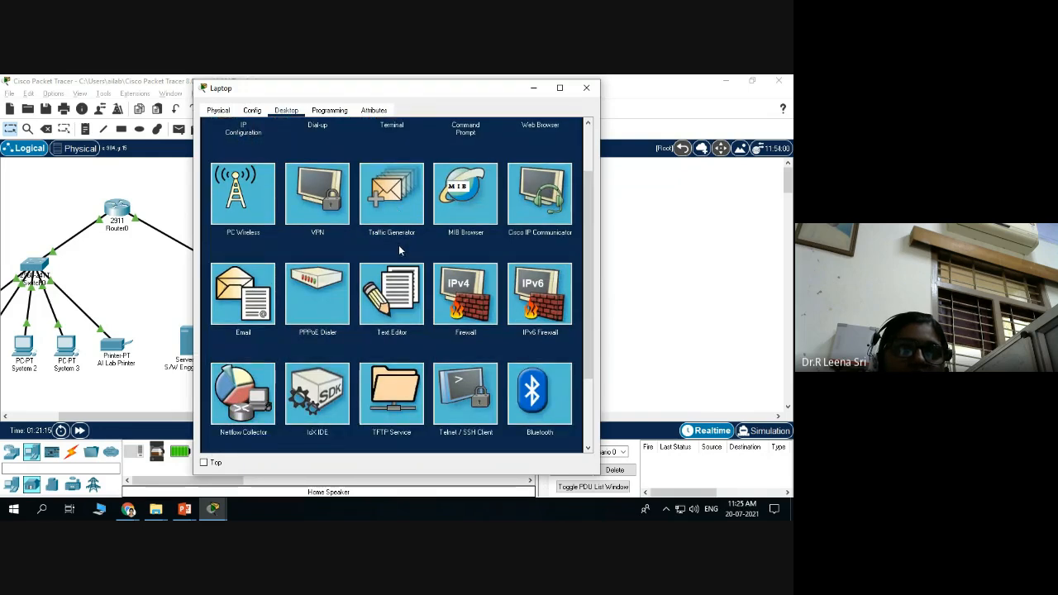
{"action": "scroll", "coordinate": [400, 246], "scroll_direction": "up", "scroll_amount": 1}
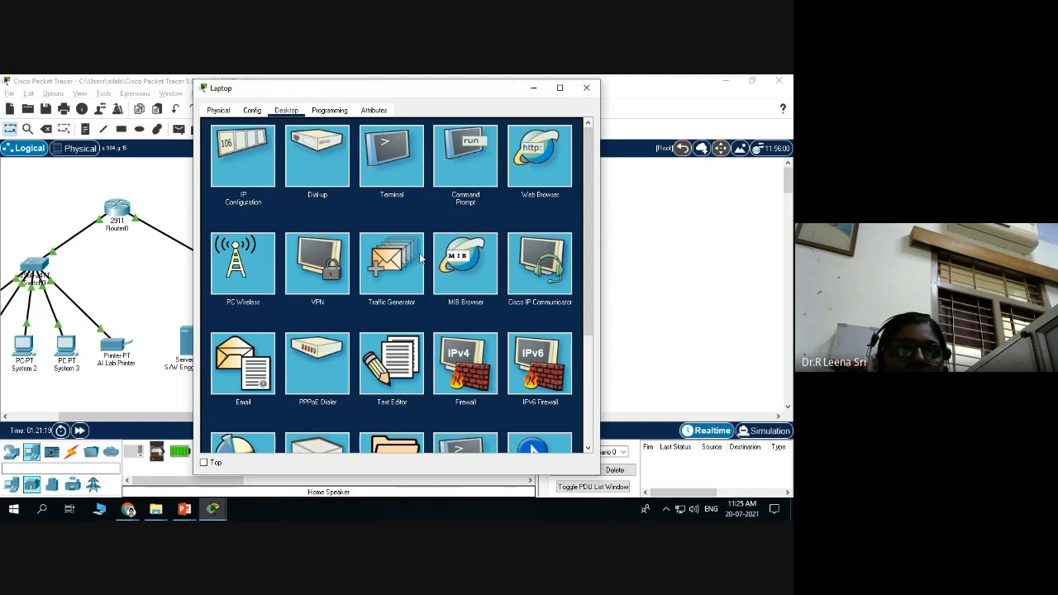
{"action": "scroll", "coordinate": [317, 250], "scroll_direction": "down", "scroll_amount": 1}
{"action": "scroll", "coordinate": [318, 255], "scroll_direction": "down", "scroll_amount": 2}
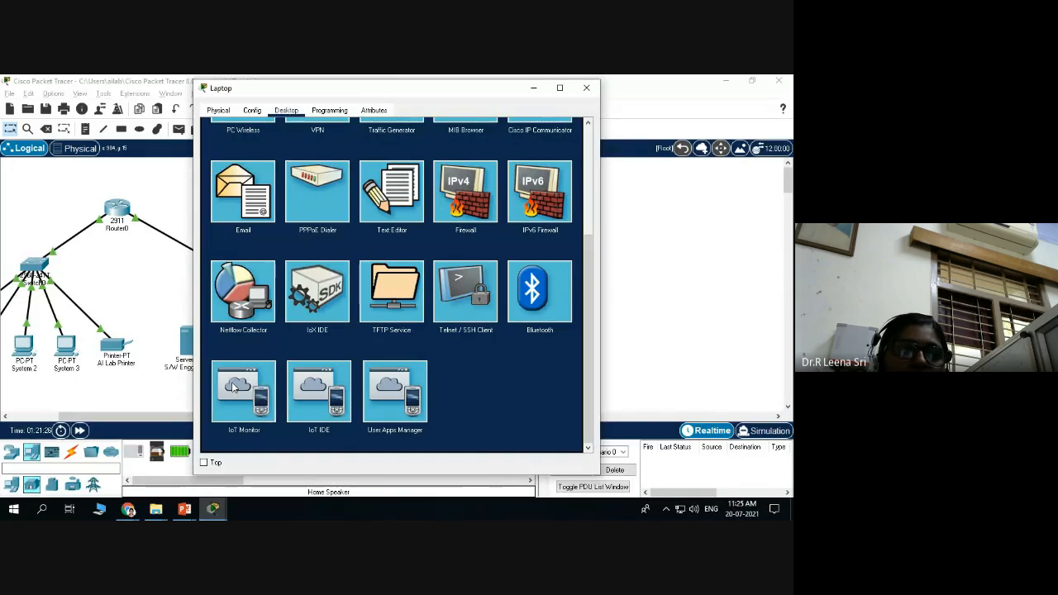
Log the Laptop's IoT Monitor into server 192.168.25.1, view its empty device list, then close the Laptop.
{"action": "left_click", "coordinate": [234, 387]}
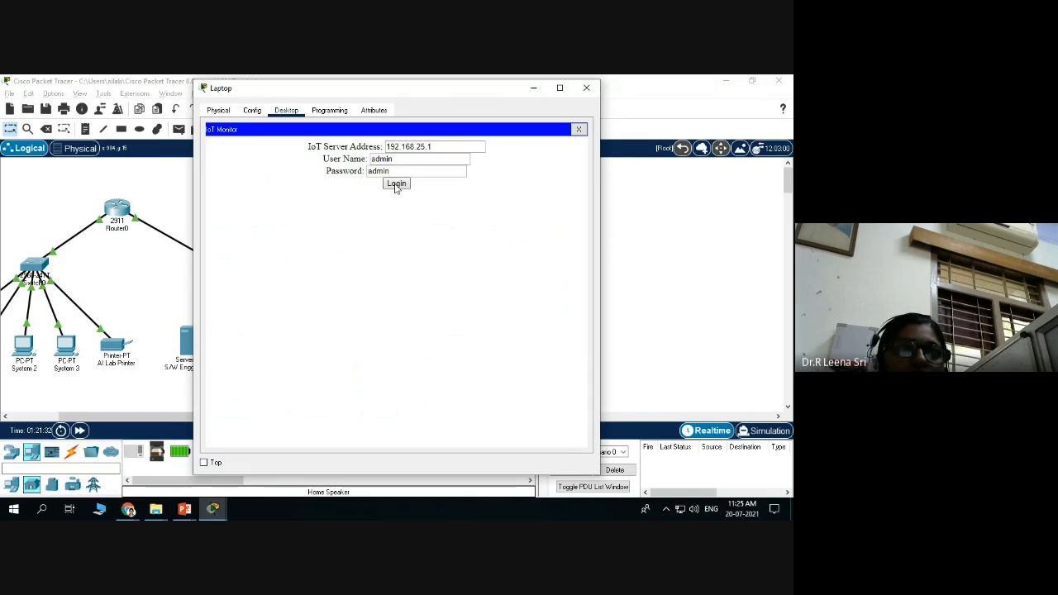
{"action": "left_click_drag", "start_coordinate": [447, 88], "coordinate": [757, 112]}
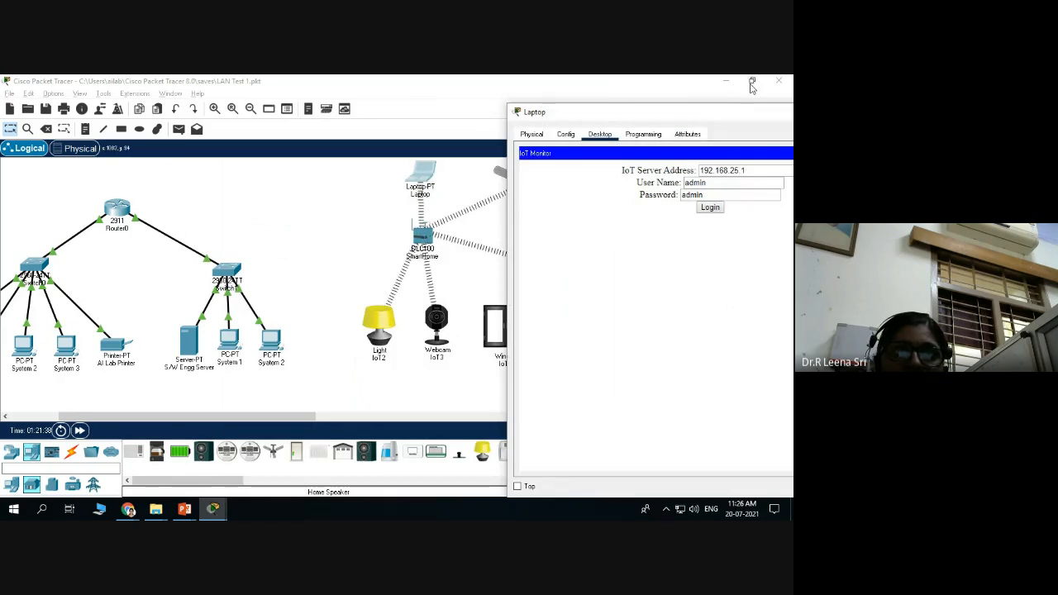
{"action": "left_click_drag", "start_coordinate": [714, 116], "coordinate": [648, 117]}
{"action": "left_click", "coordinate": [644, 208]}
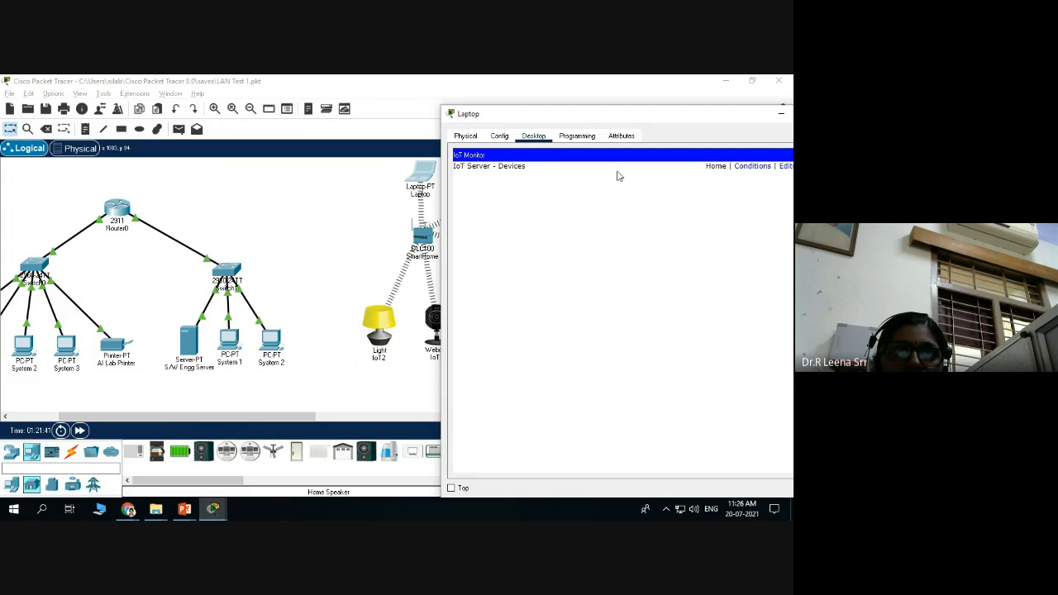
{"action": "left_click_drag", "start_coordinate": [687, 120], "coordinate": [473, 137]}
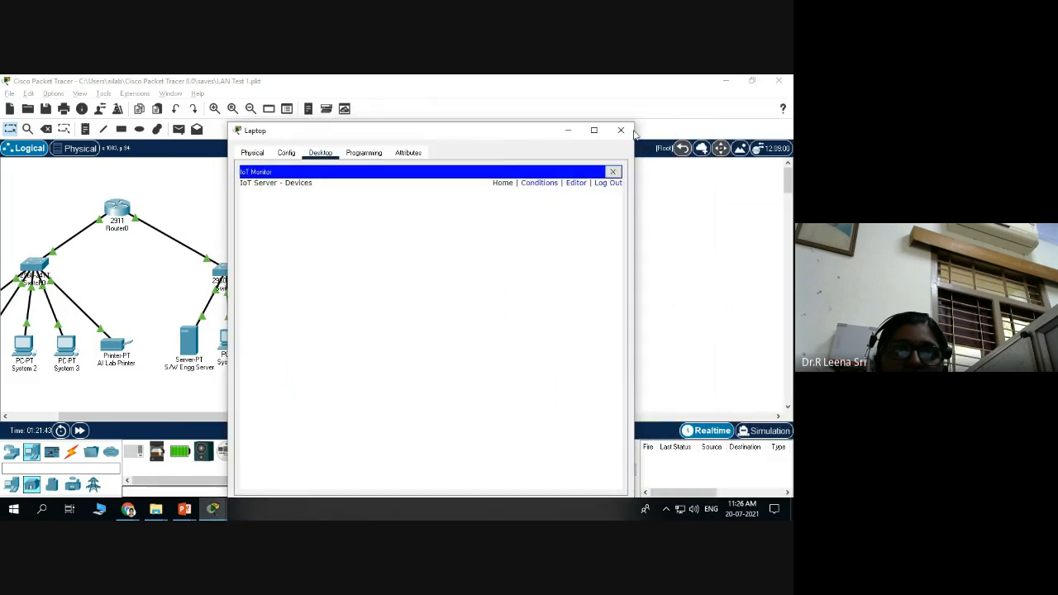
{"action": "left_click", "coordinate": [620, 132]}
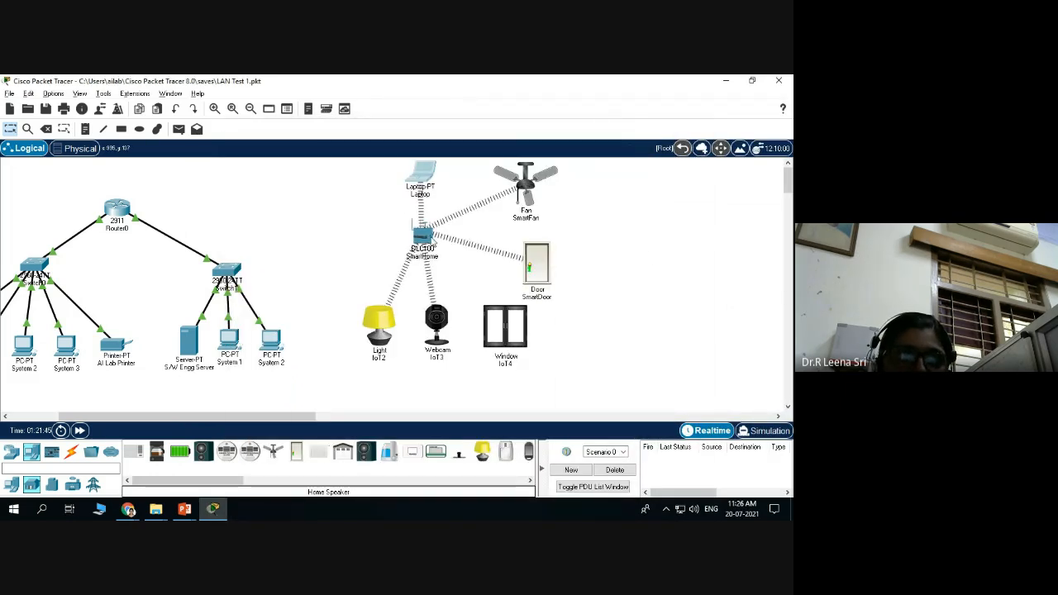
{"action": "left_click", "coordinate": [421, 238]}
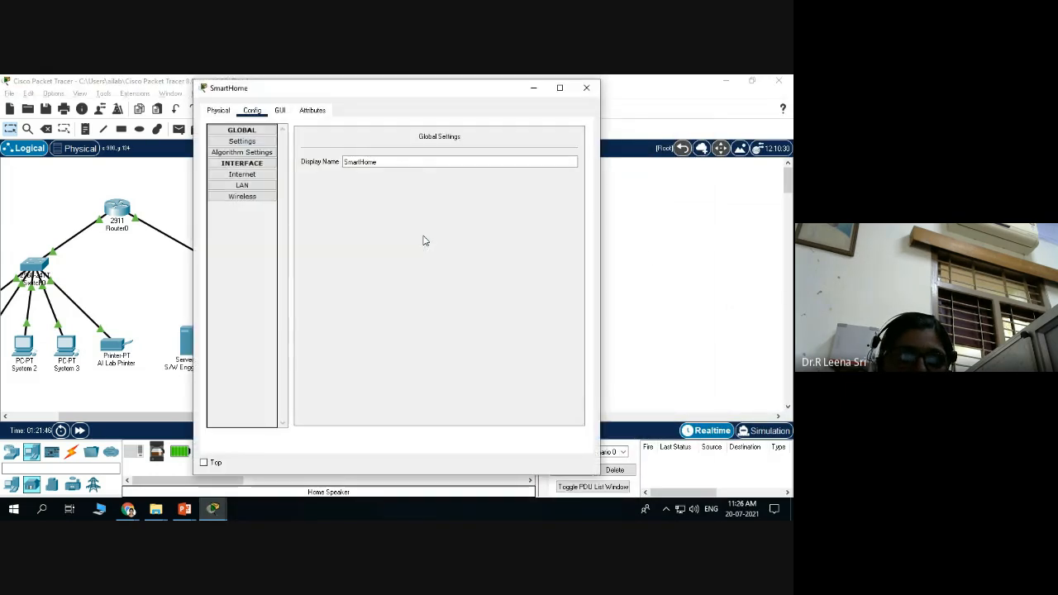
{"action": "left_click", "coordinate": [242, 200]}
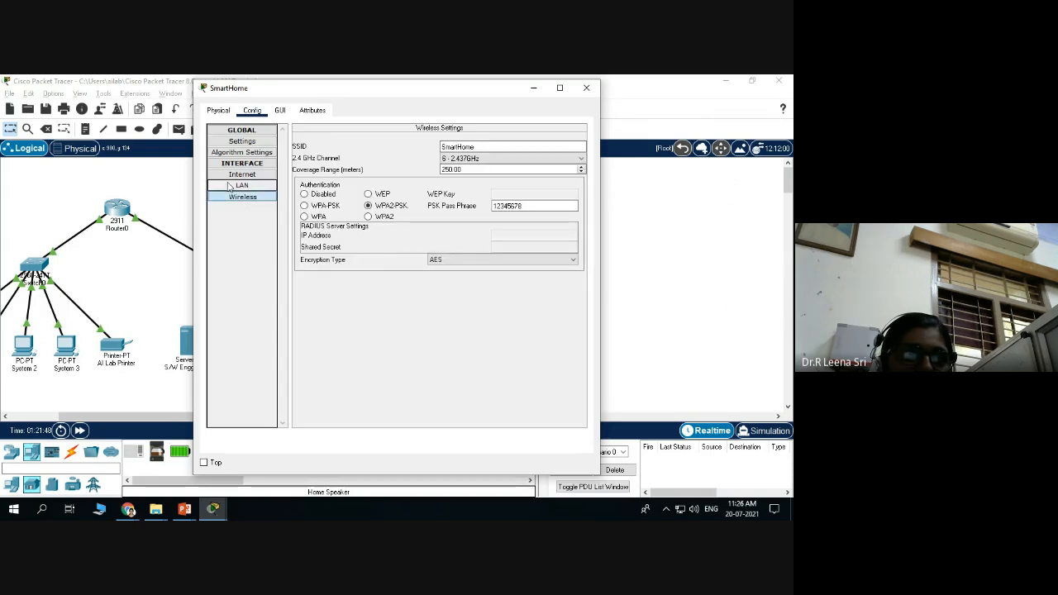
{"action": "left_click", "coordinate": [242, 186]}
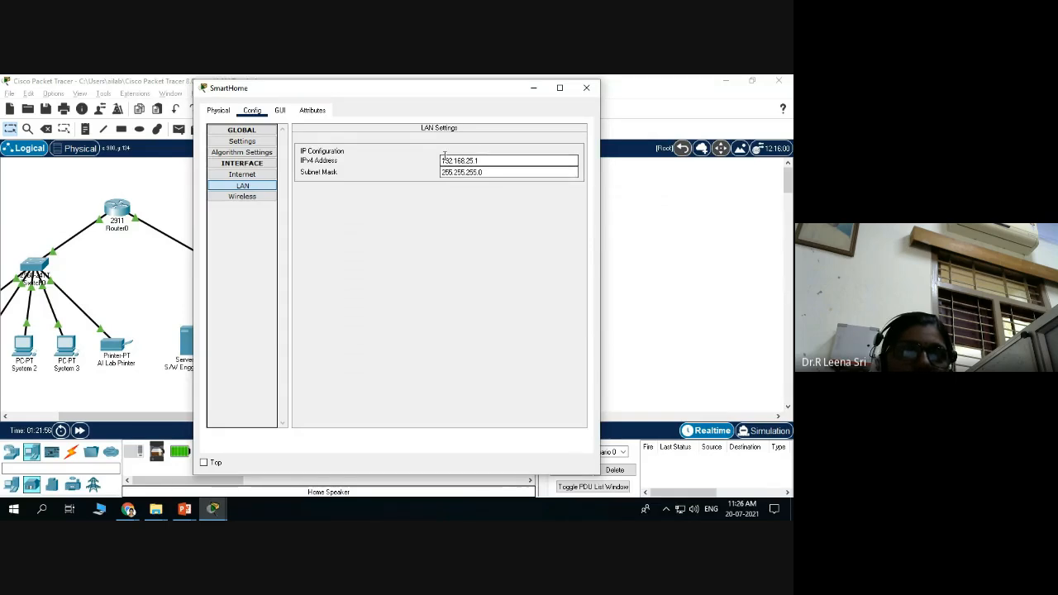
{"action": "left_click", "coordinate": [586, 88]}
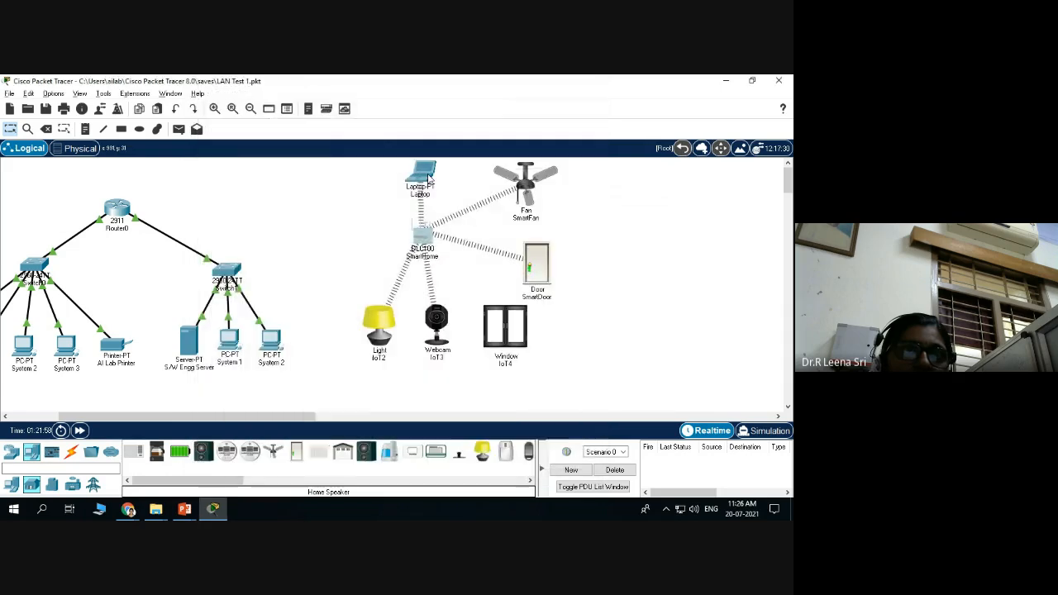
{"action": "left_click", "coordinate": [420, 240]}
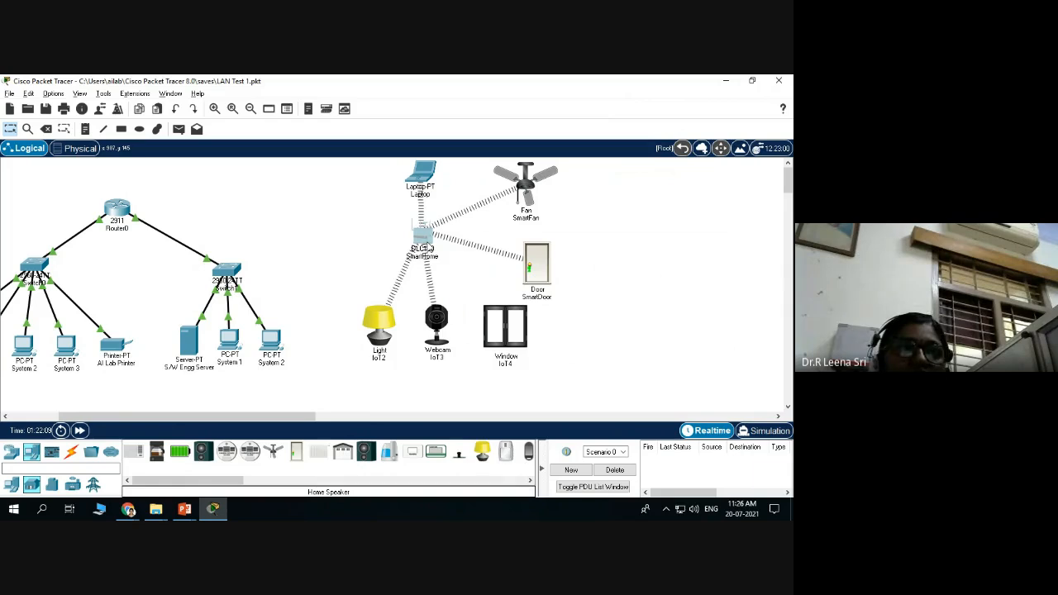
{"action": "mouse_move", "coordinate": [426, 246]}
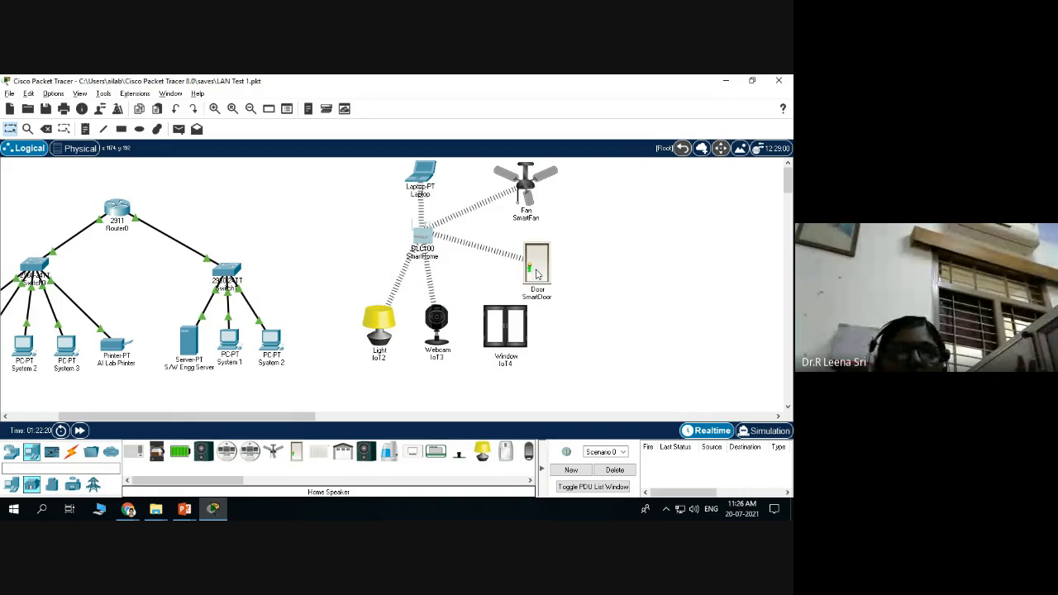
{"action": "mouse_move", "coordinate": [540, 271]}
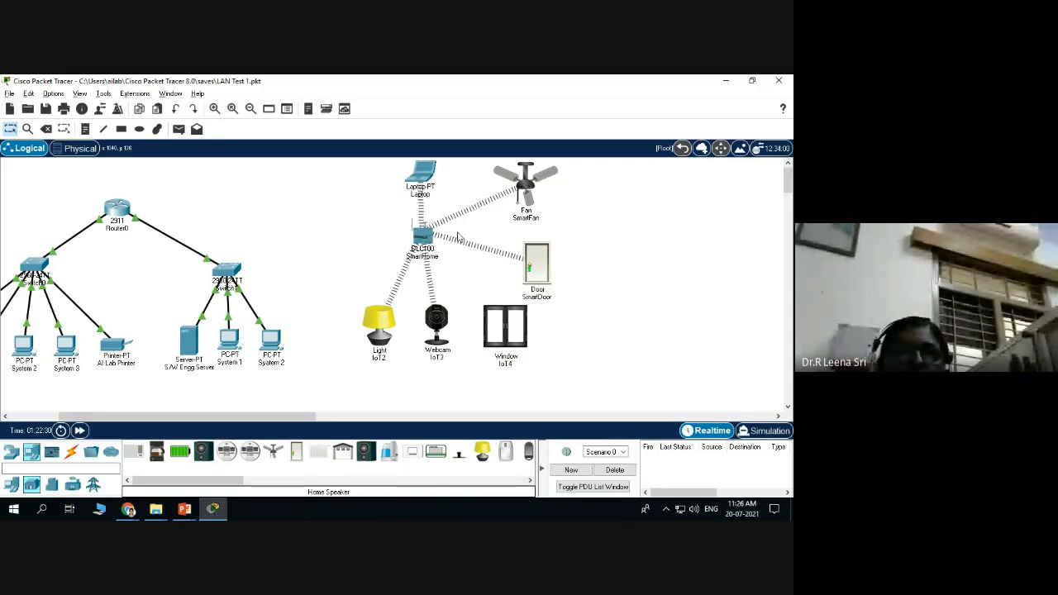
Relabel IoT4, IoT3 and IoT2 as SmartWindow, SmartCamera and SmartLight.
{"action": "left_click", "coordinate": [500, 360]}
{"action": "type", "text": "SmartWi"}
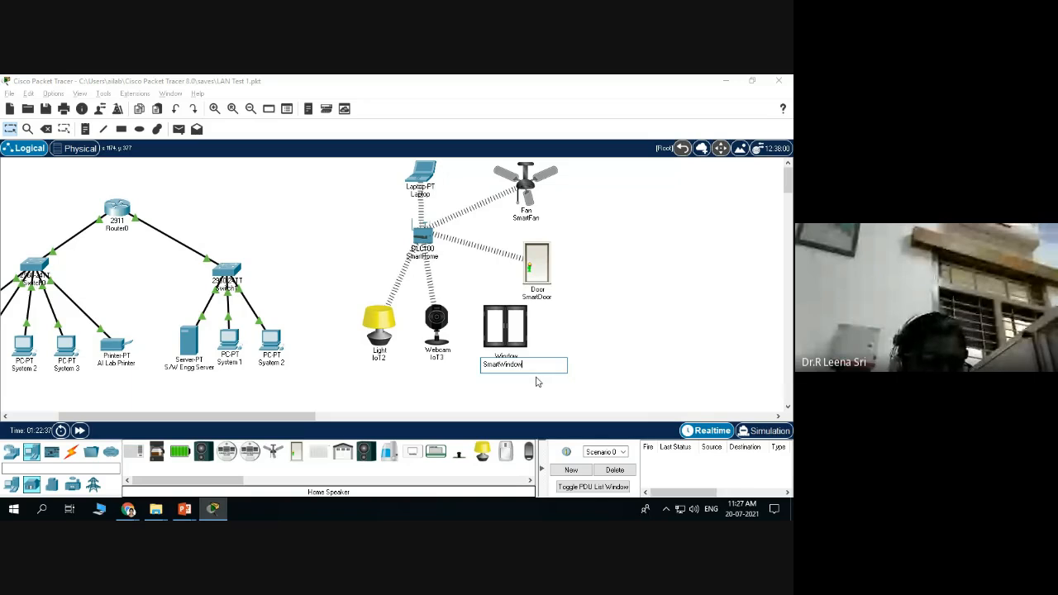
{"action": "type", "text": "ndow"}
{"action": "key", "text": "Return"}
{"action": "left_click", "coordinate": [437, 357]}
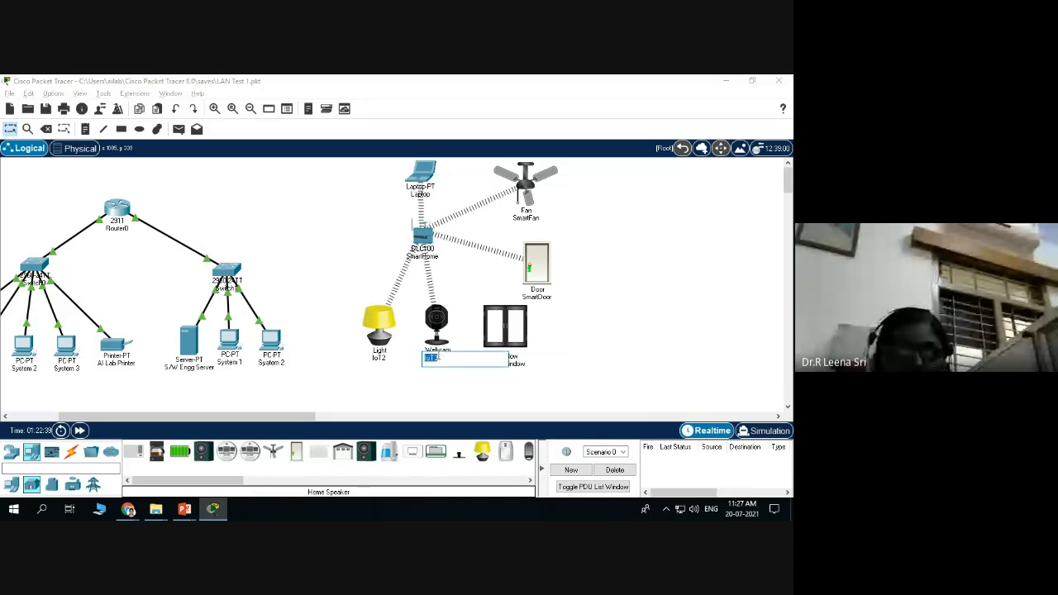
{"action": "type", "text": "Smart"}
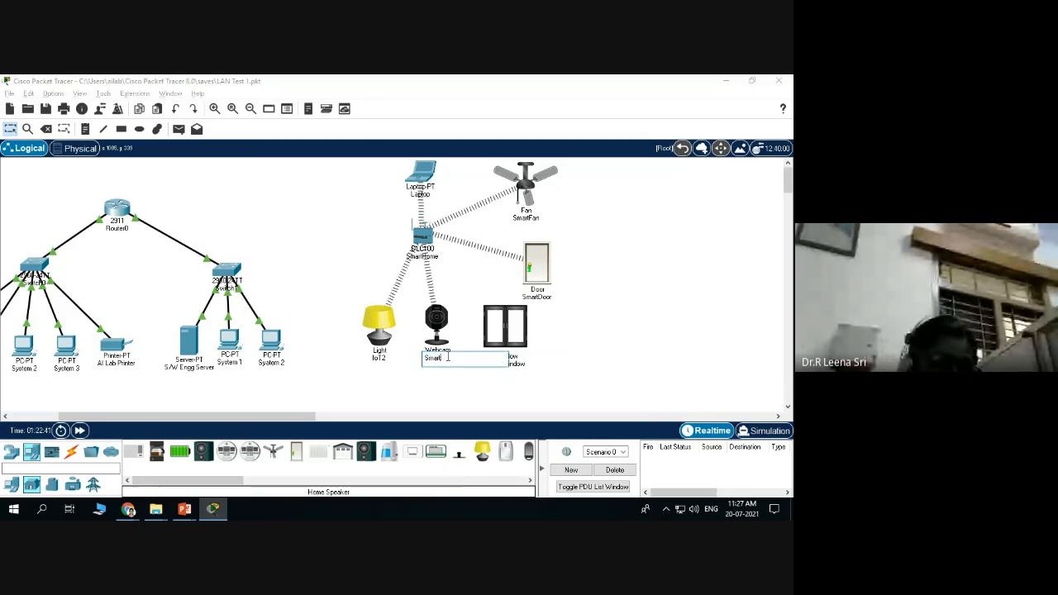
{"action": "type", "text": "Camera"}
{"action": "key", "text": "Return"}
{"action": "left_click", "coordinate": [384, 357]}
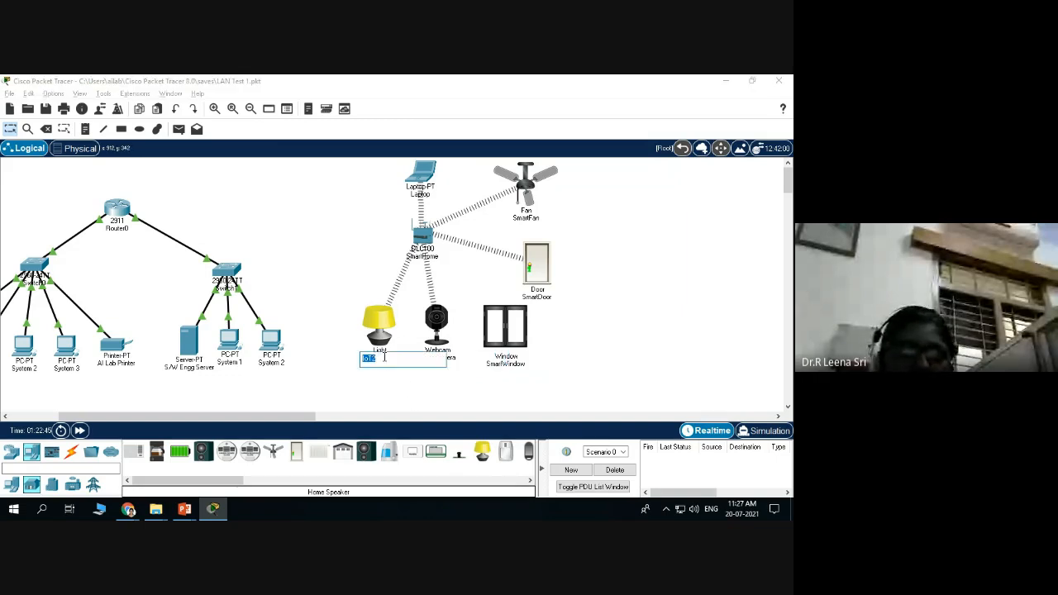
{"action": "type", "text": "SmartL"}
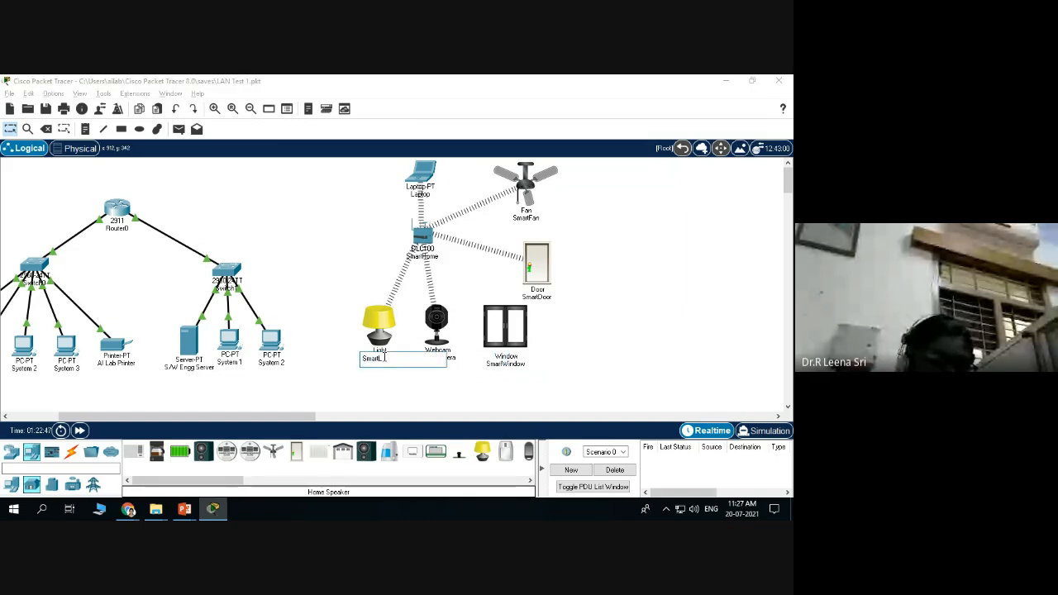
{"action": "type", "text": "ight"}
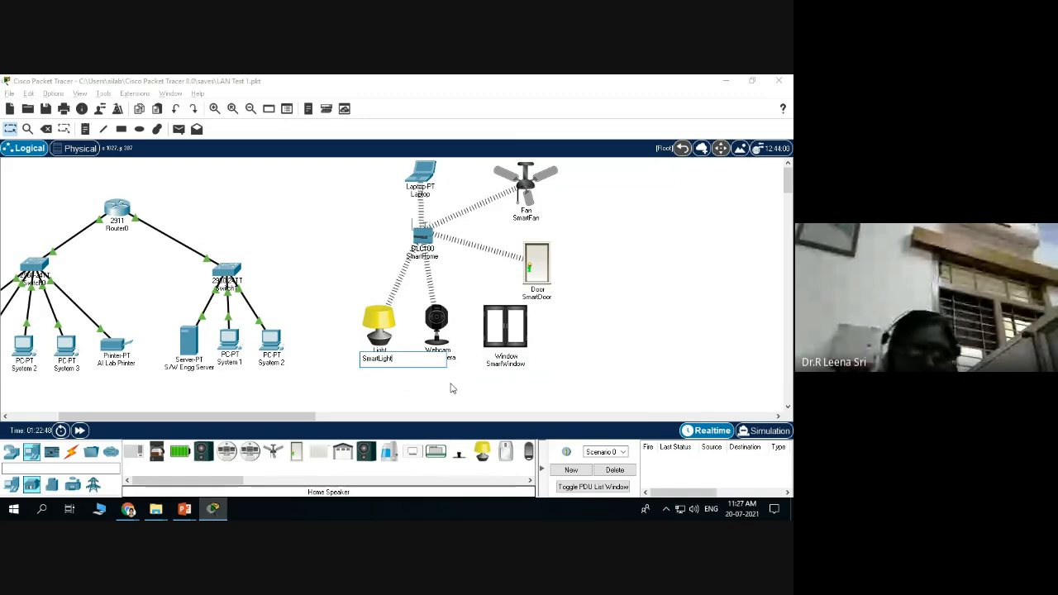
{"action": "left_click", "coordinate": [428, 398]}
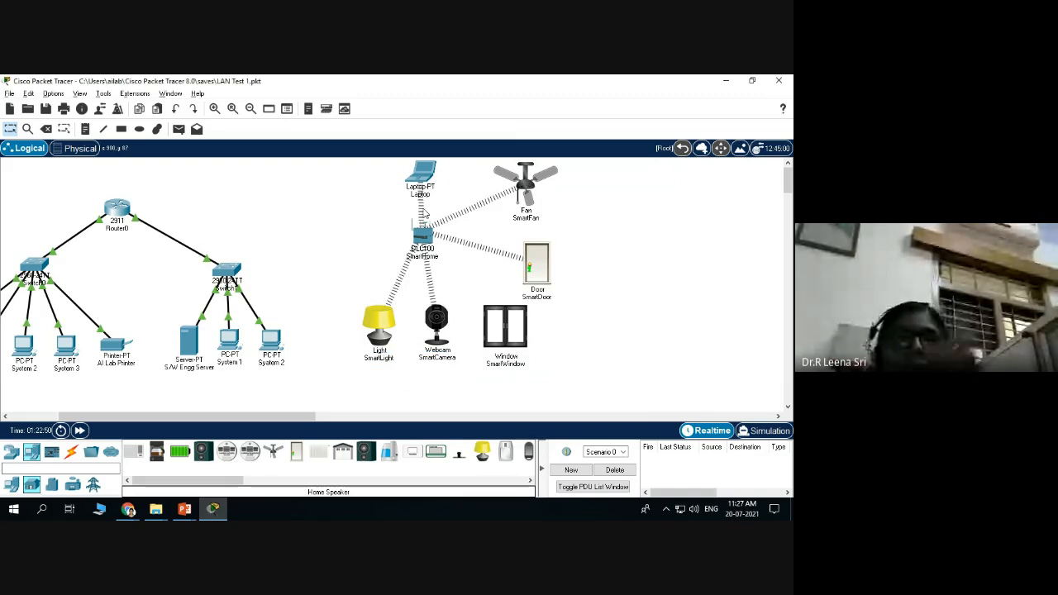
Switch the SmartLight's IoT Server setting from None to Home Gateway.
{"action": "left_click", "coordinate": [381, 321]}
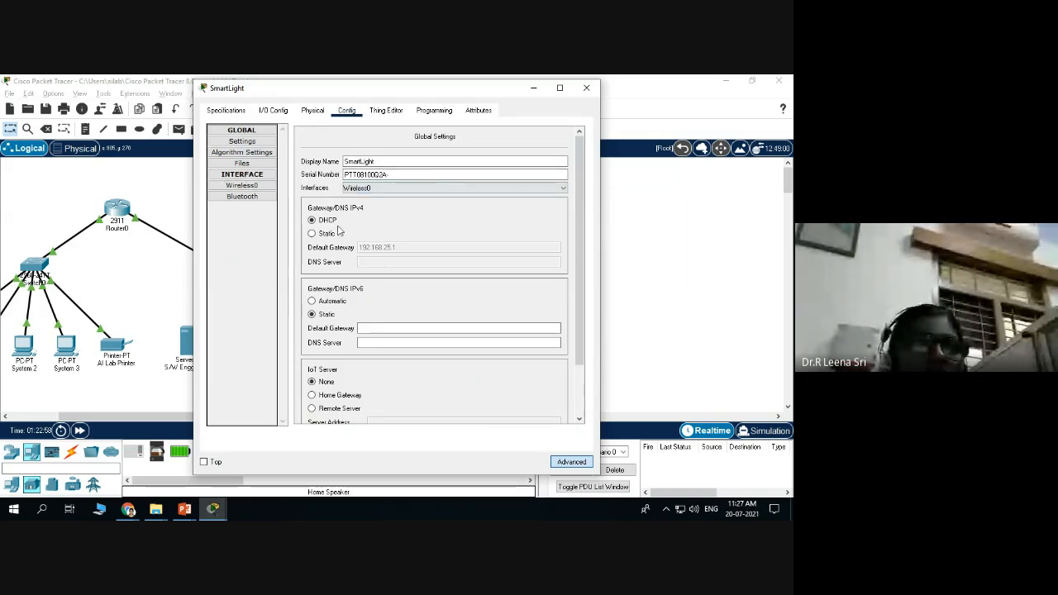
{"action": "scroll", "coordinate": [312, 190], "scroll_direction": "down", "scroll_amount": 2}
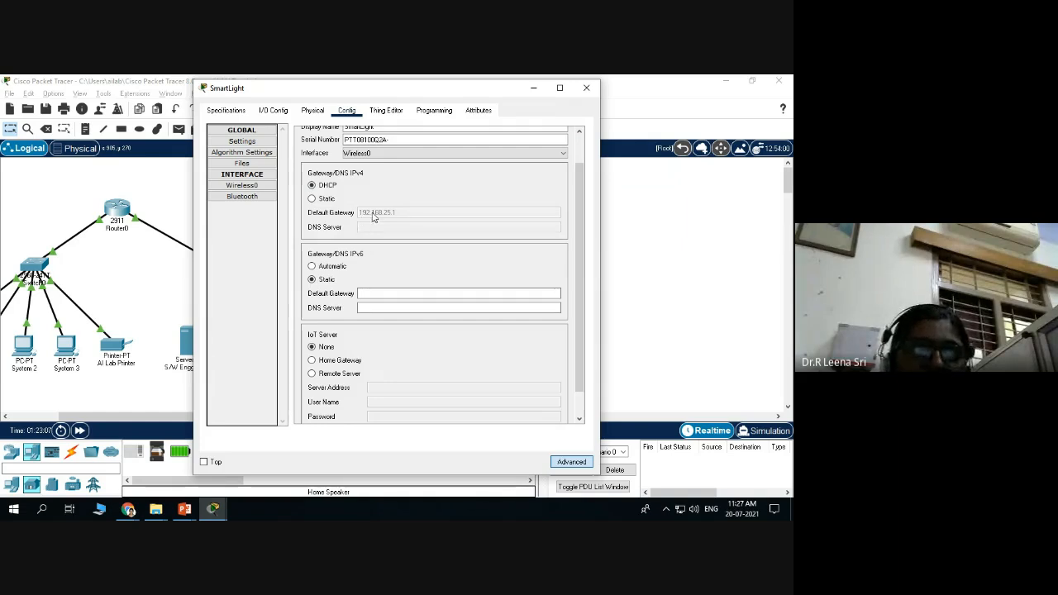
{"action": "scroll", "coordinate": [364, 217], "scroll_direction": "down", "scroll_amount": 1}
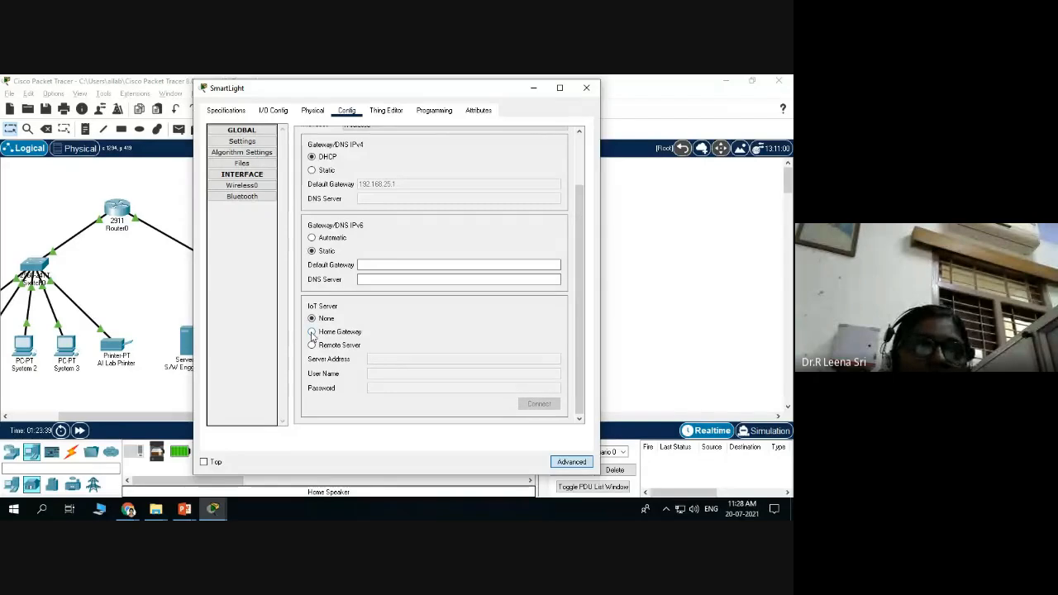
{"action": "left_click", "coordinate": [311, 332]}
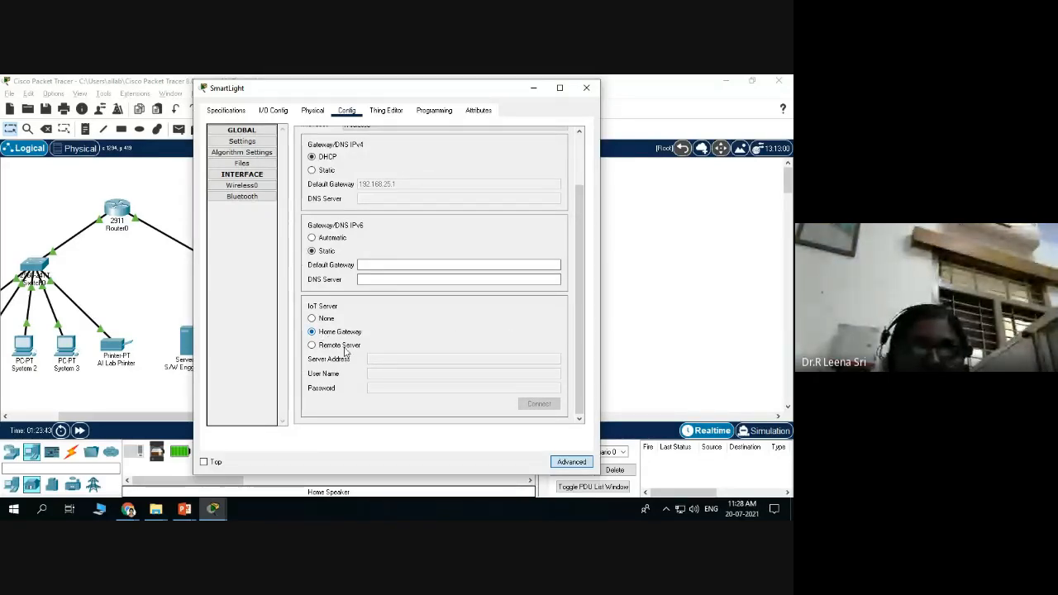
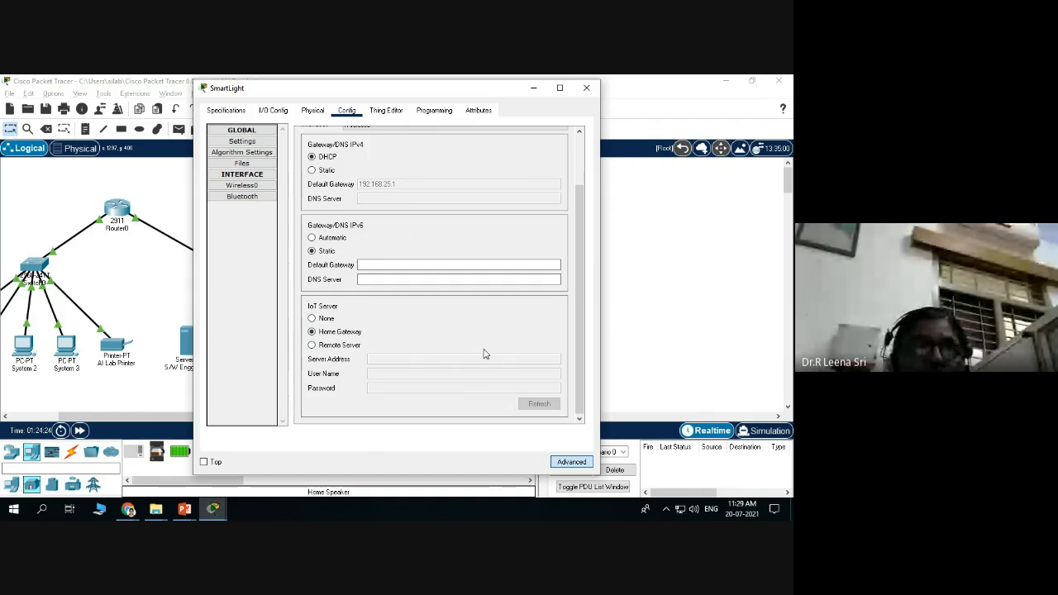
Close the SmartLight's settings with Home Gateway kept as its IoT server.
{"action": "left_click", "coordinate": [586, 87]}
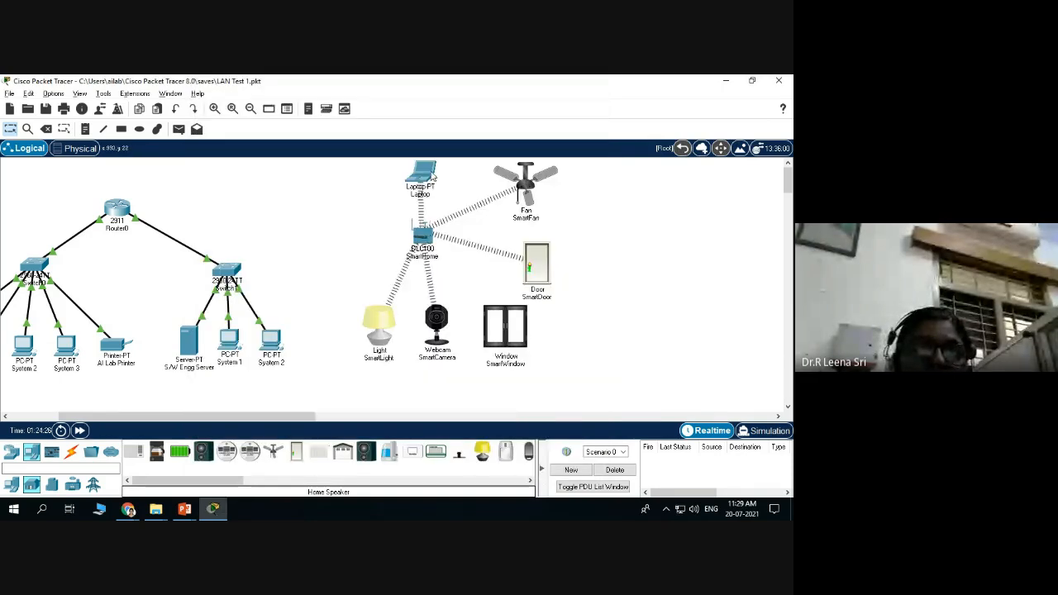
{"action": "left_click", "coordinate": [422, 174]}
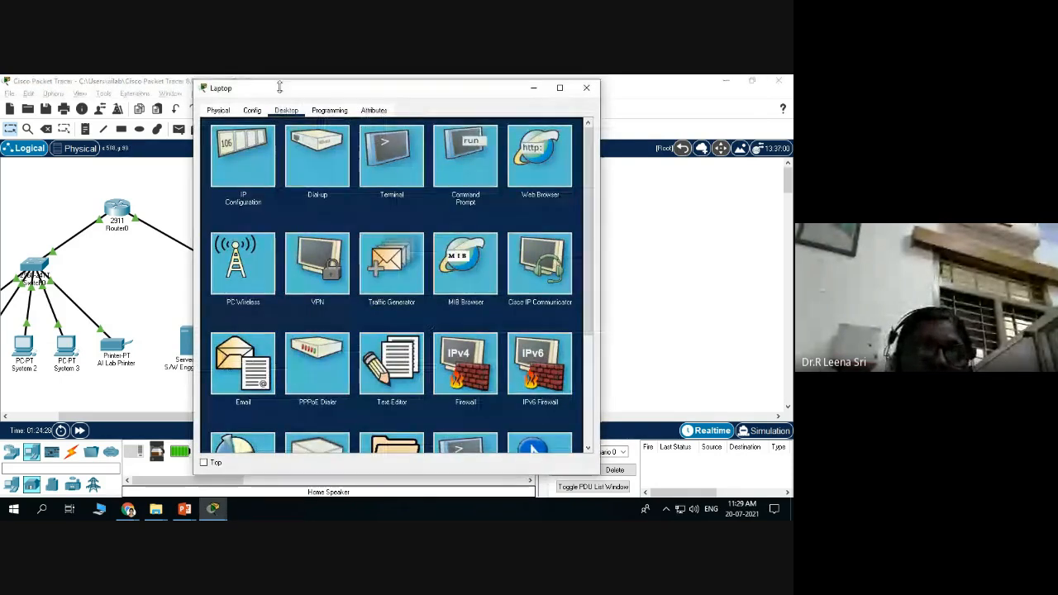
{"action": "scroll", "coordinate": [219, 402], "scroll_direction": "down", "scroll_amount": 3}
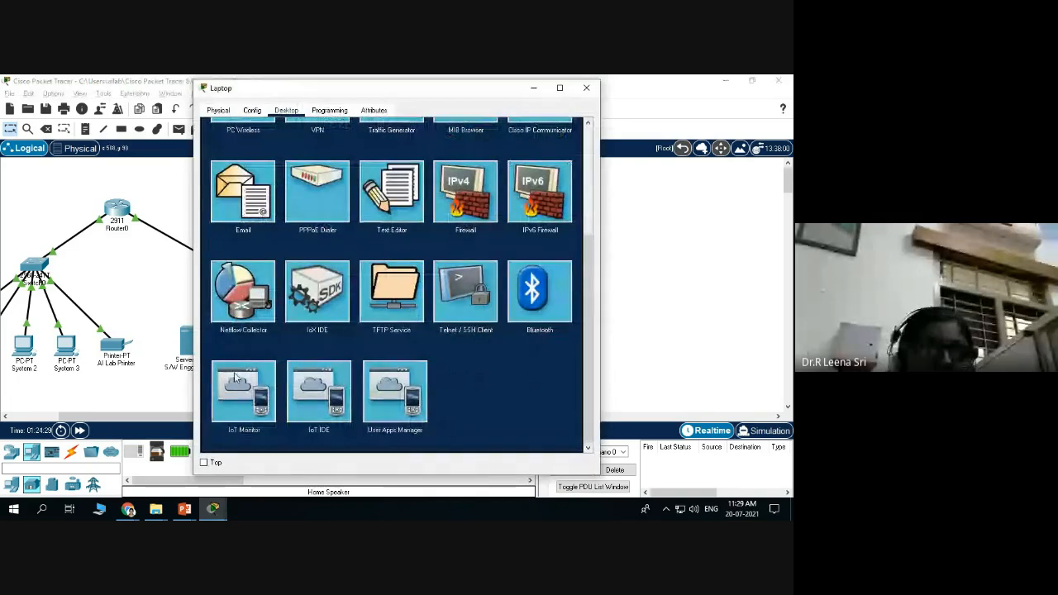
{"action": "left_click", "coordinate": [243, 390]}
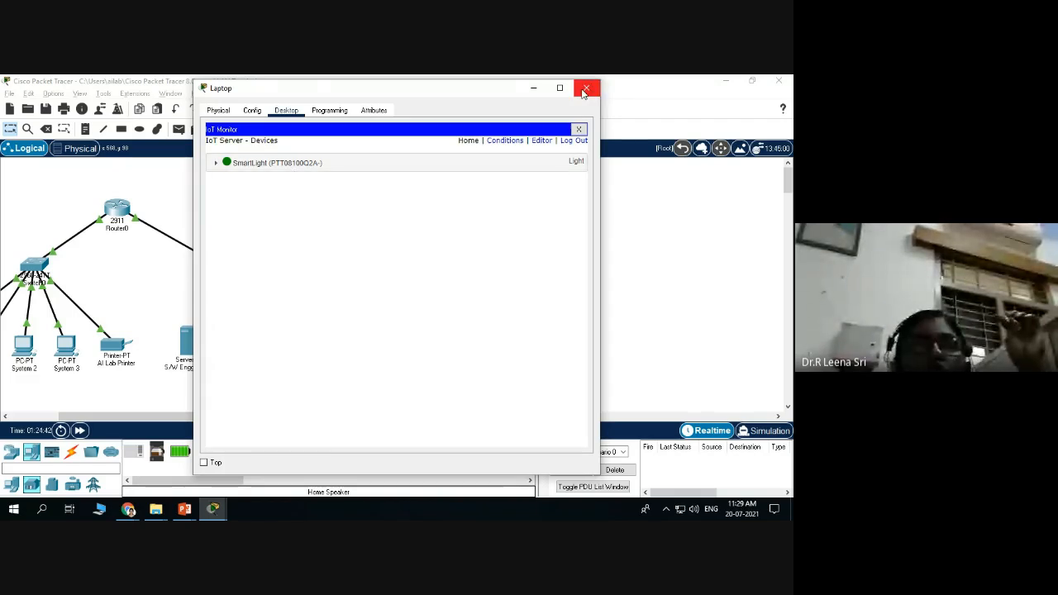
{"action": "left_click", "coordinate": [586, 87]}
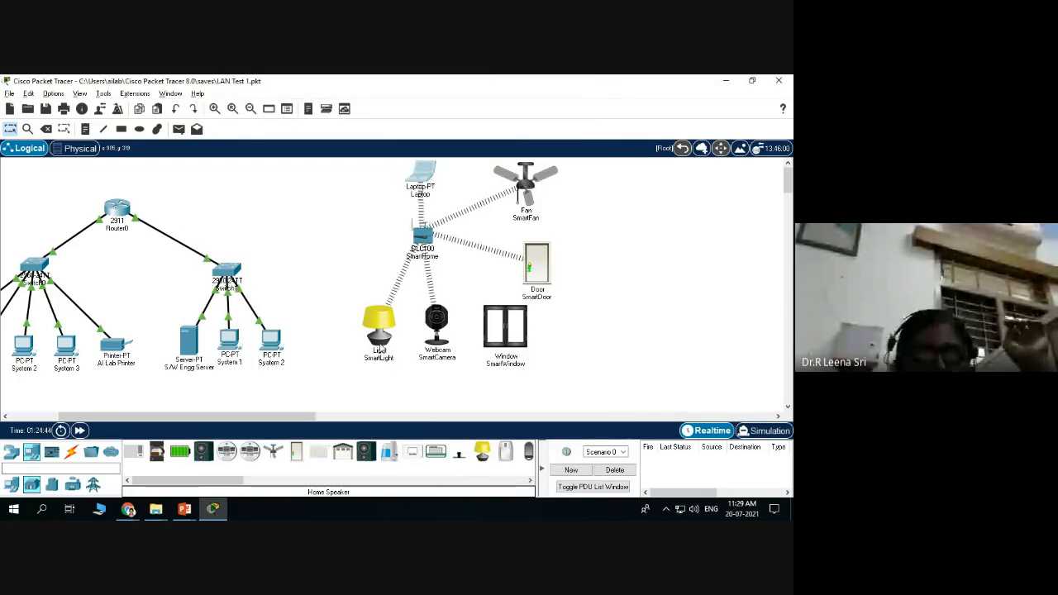
Set the SmartCamera's IoT Server to Home Gateway and close its settings.
{"action": "left_click", "coordinate": [438, 322]}
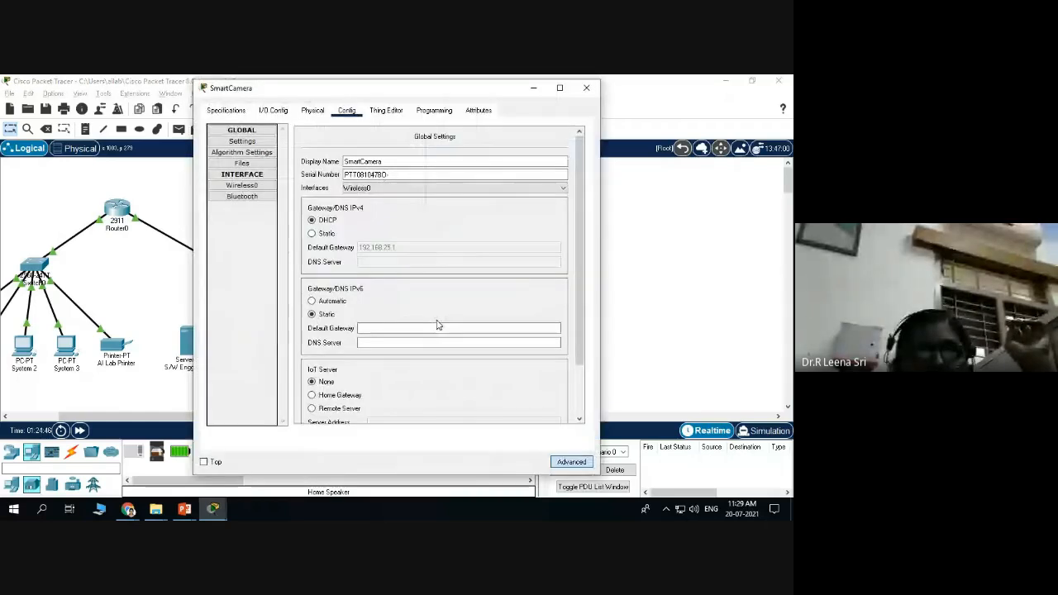
{"action": "scroll", "coordinate": [393, 289], "scroll_direction": "down", "scroll_amount": 2}
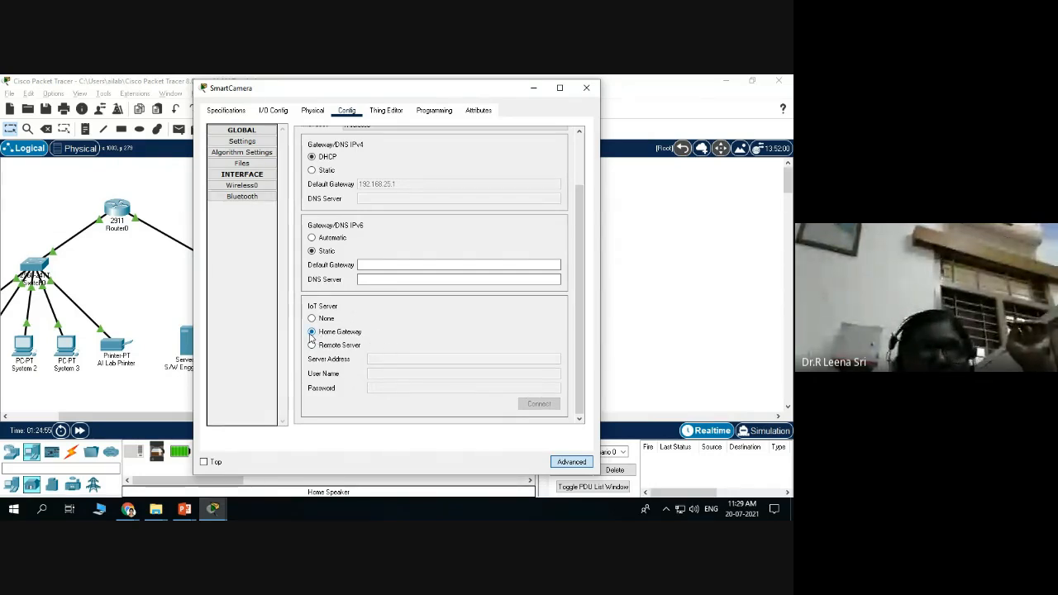
{"action": "scroll", "coordinate": [508, 342], "scroll_direction": "up", "scroll_amount": 2}
{"action": "scroll", "coordinate": [508, 342], "scroll_direction": "down", "scroll_amount": 1}
{"action": "left_click", "coordinate": [586, 87]}
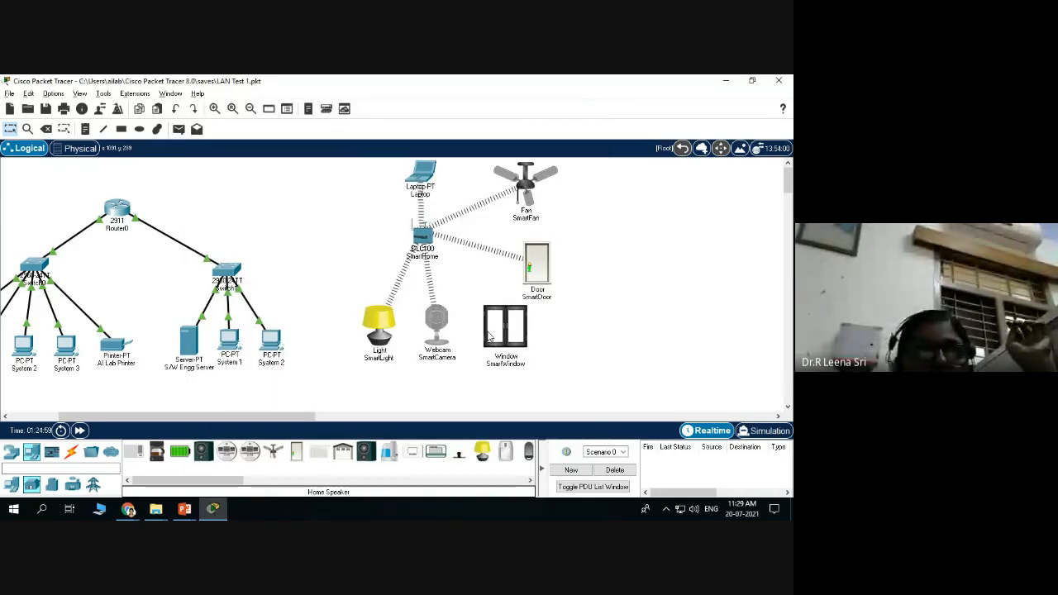
Set the SmartWindow's IoT Server to Home Gateway on its Config tab.
{"action": "mouse_move", "coordinate": [495, 332]}
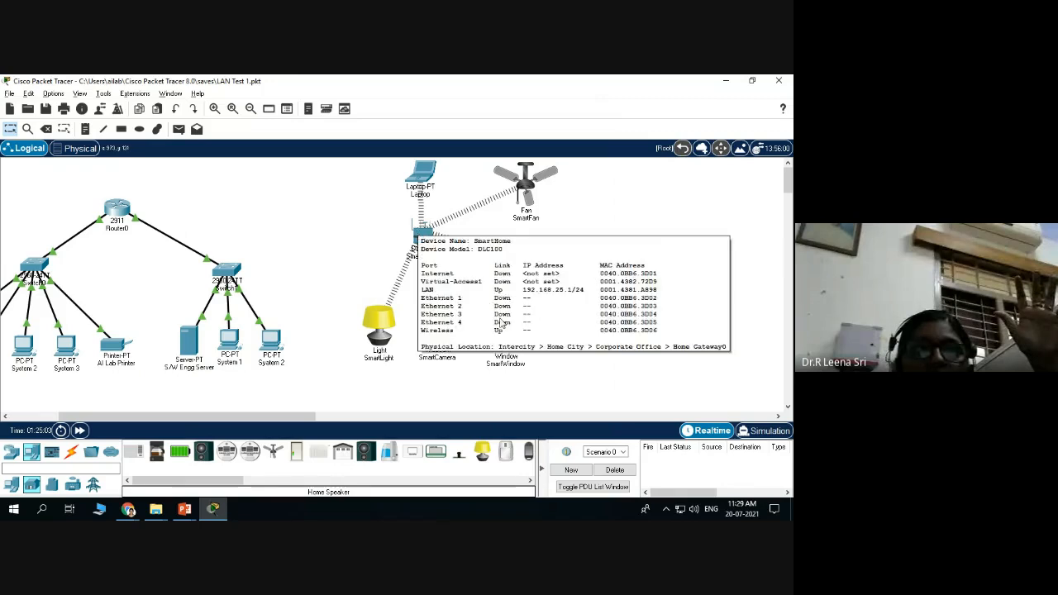
{"action": "left_click", "coordinate": [506, 323]}
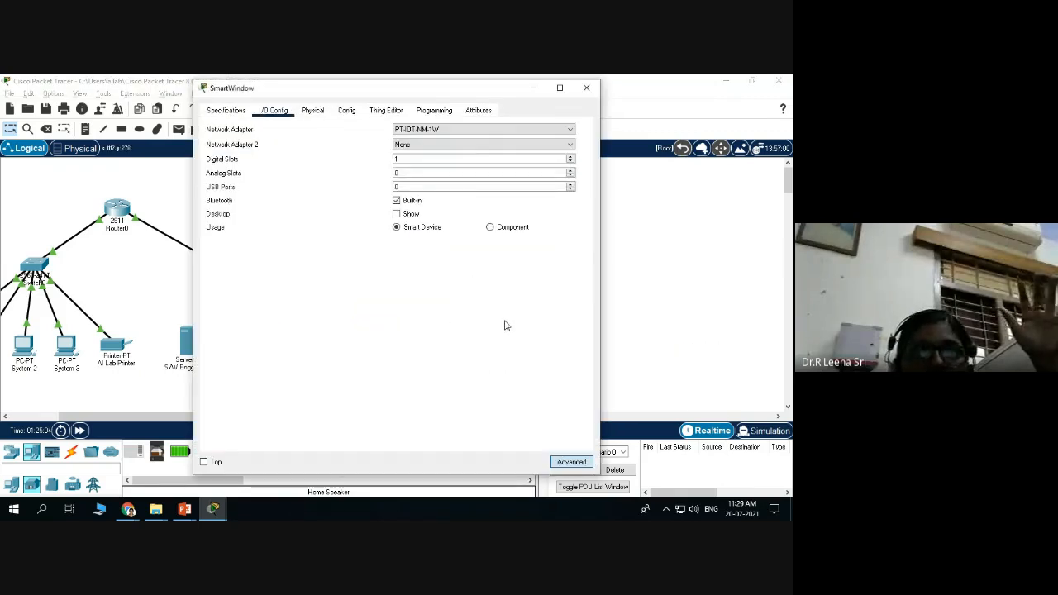
{"action": "left_click", "coordinate": [347, 110]}
{"action": "scroll", "coordinate": [421, 285], "scroll_direction": "down", "scroll_amount": 2}
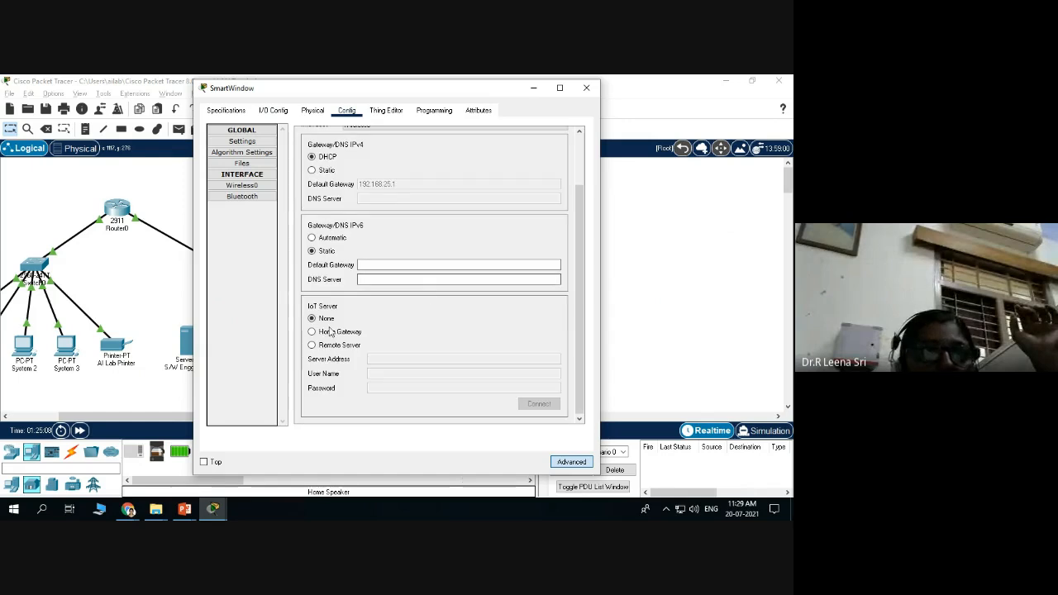
{"action": "left_click", "coordinate": [313, 332]}
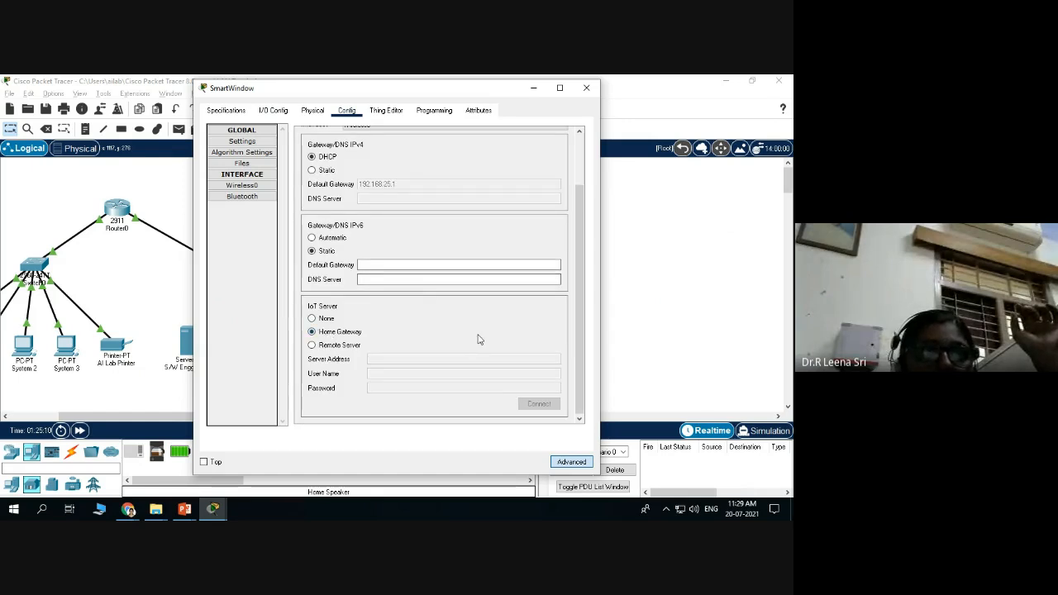
{"action": "scroll", "coordinate": [477, 351], "scroll_direction": "up", "scroll_amount": 2}
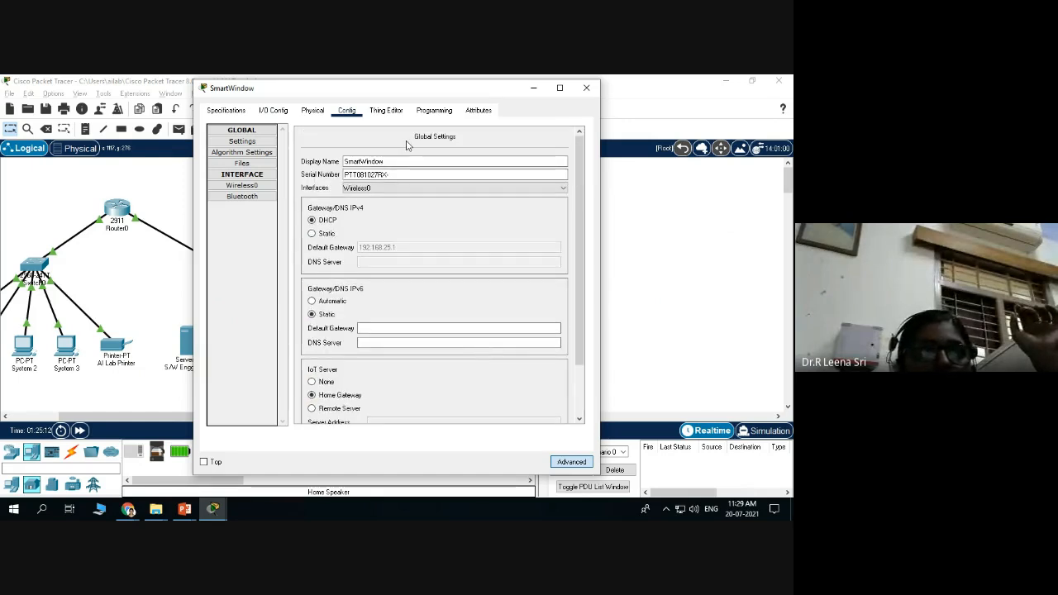
Re-enter SmartHome as the SmartWindow's Wireless0 SSID and close its settings.
{"action": "left_click", "coordinate": [237, 186]}
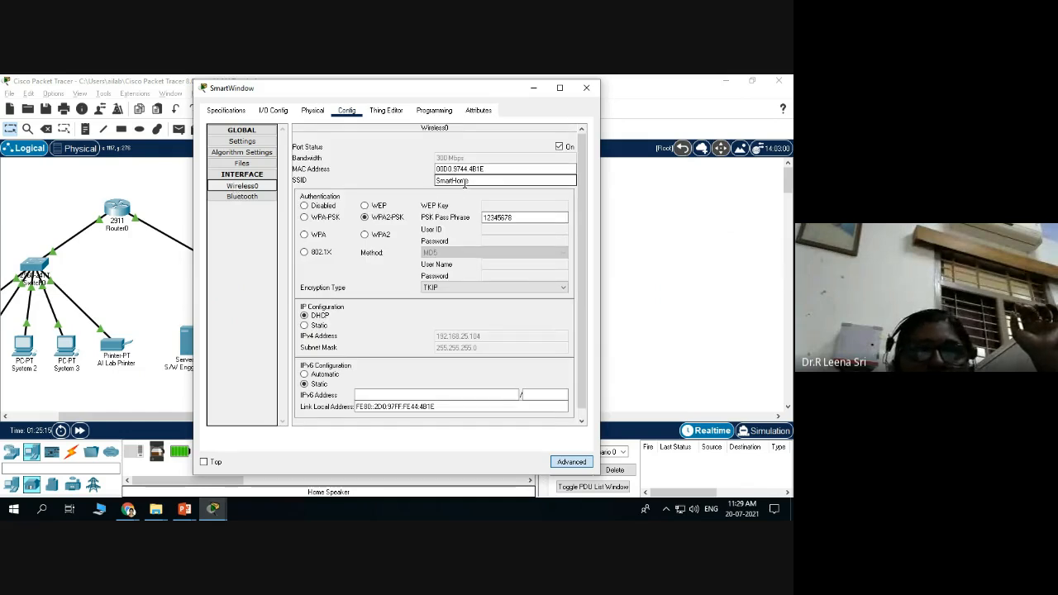
{"action": "left_click_drag", "start_coordinate": [475, 183], "coordinate": [426, 183]}
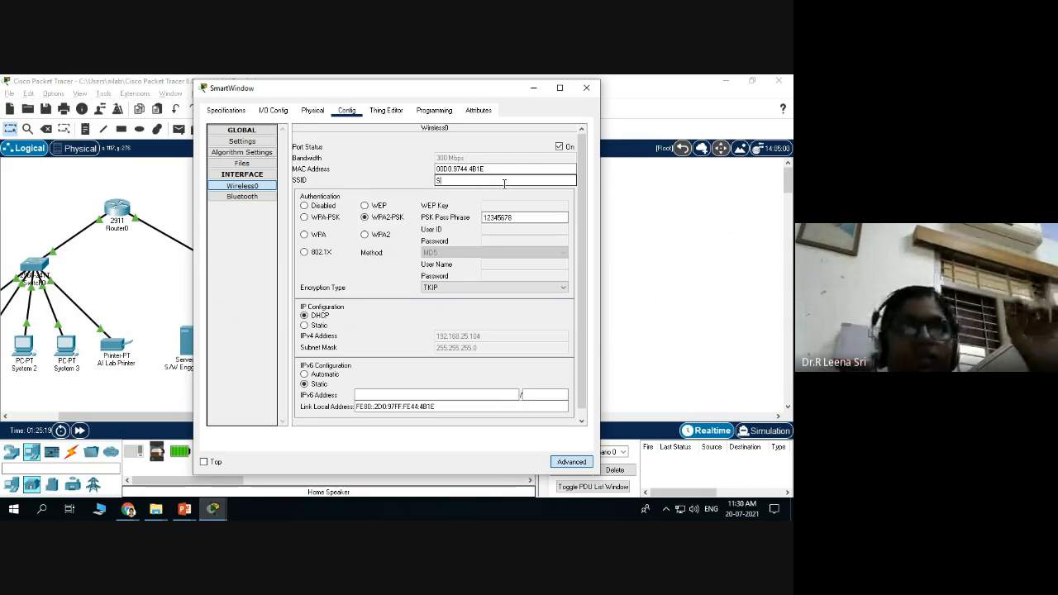
{"action": "type", "text": "SmartHome"}
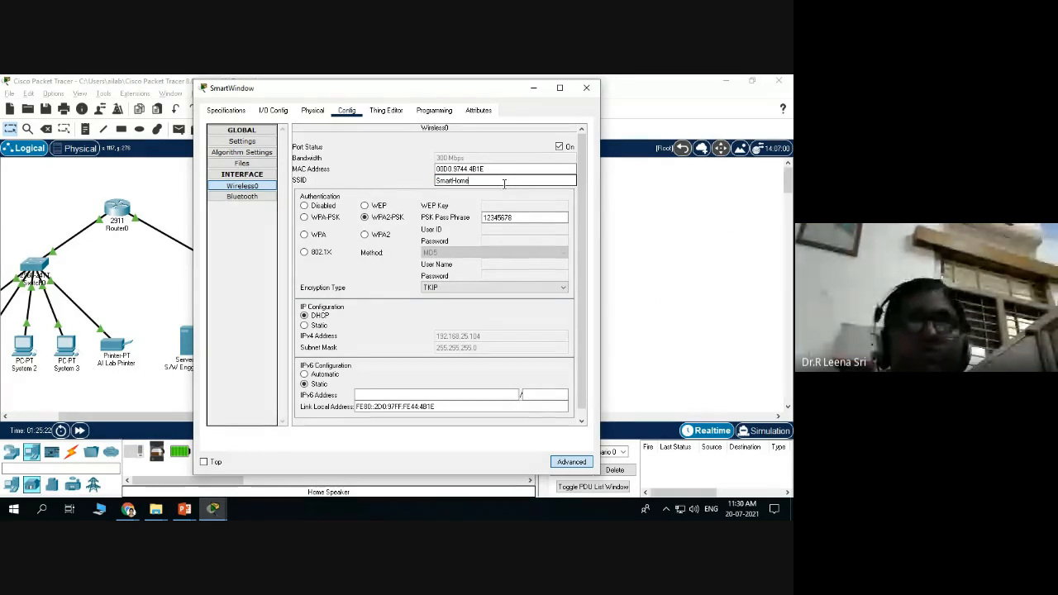
{"action": "scroll", "coordinate": [422, 256], "scroll_direction": "down", "scroll_amount": 1}
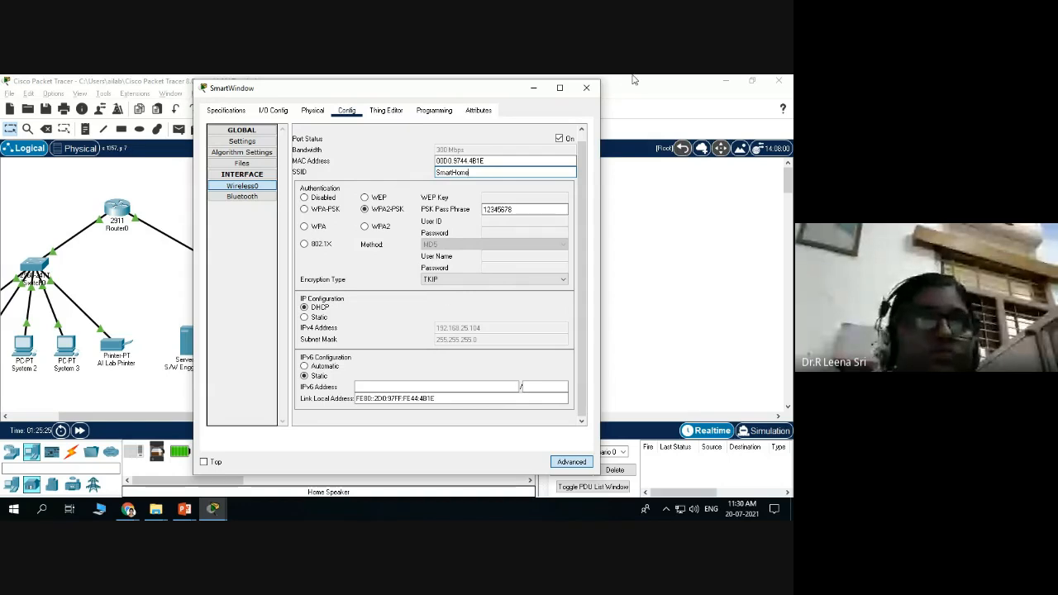
{"action": "left_click", "coordinate": [586, 87]}
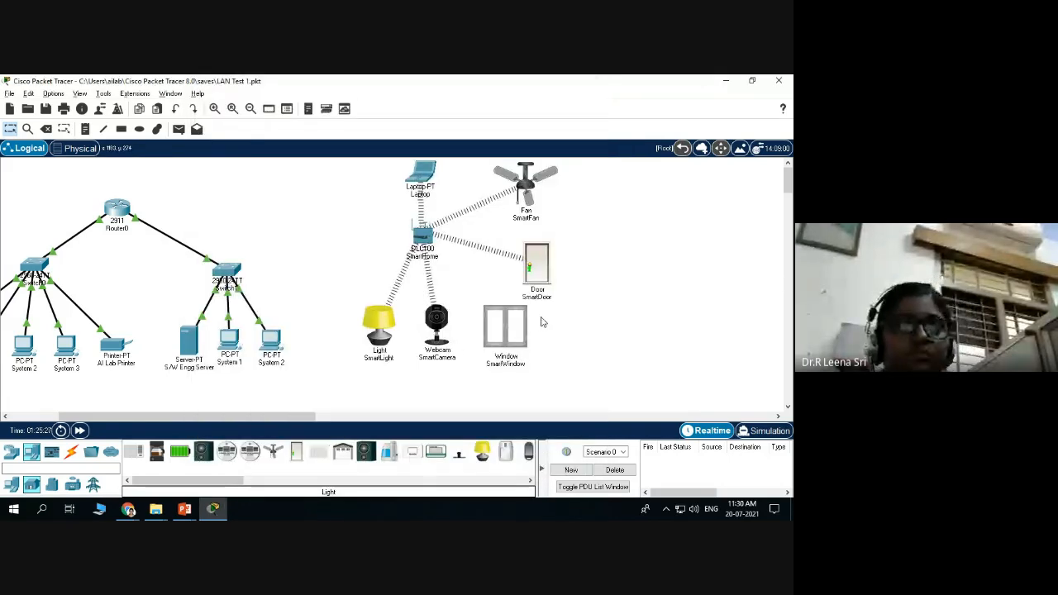
Set the SmartDoor's IoT Server to Home Gateway and close its settings.
{"action": "left_click", "coordinate": [538, 264]}
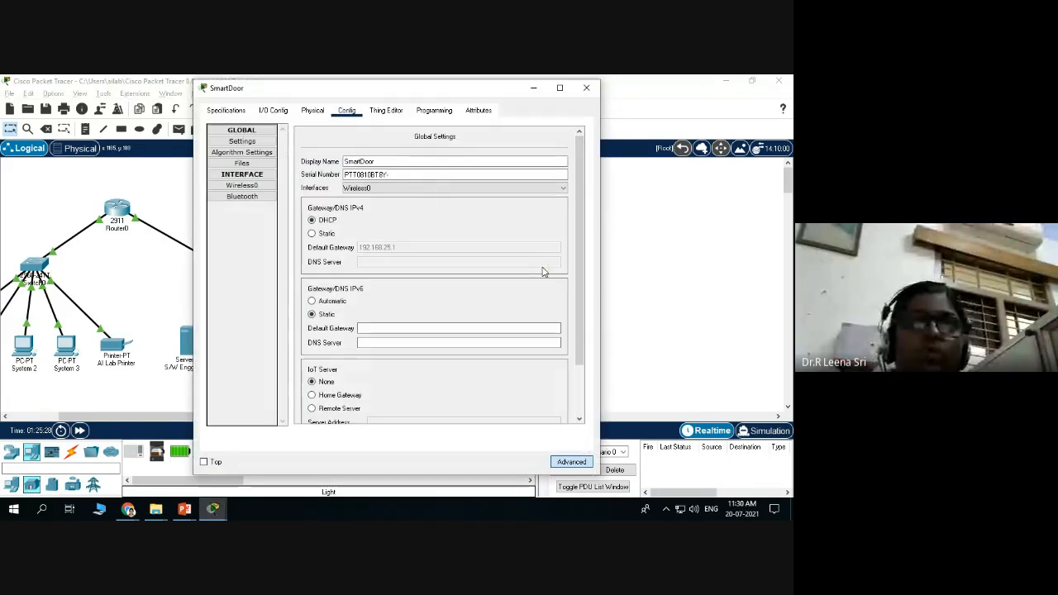
{"action": "scroll", "coordinate": [323, 258], "scroll_direction": "down", "scroll_amount": 3}
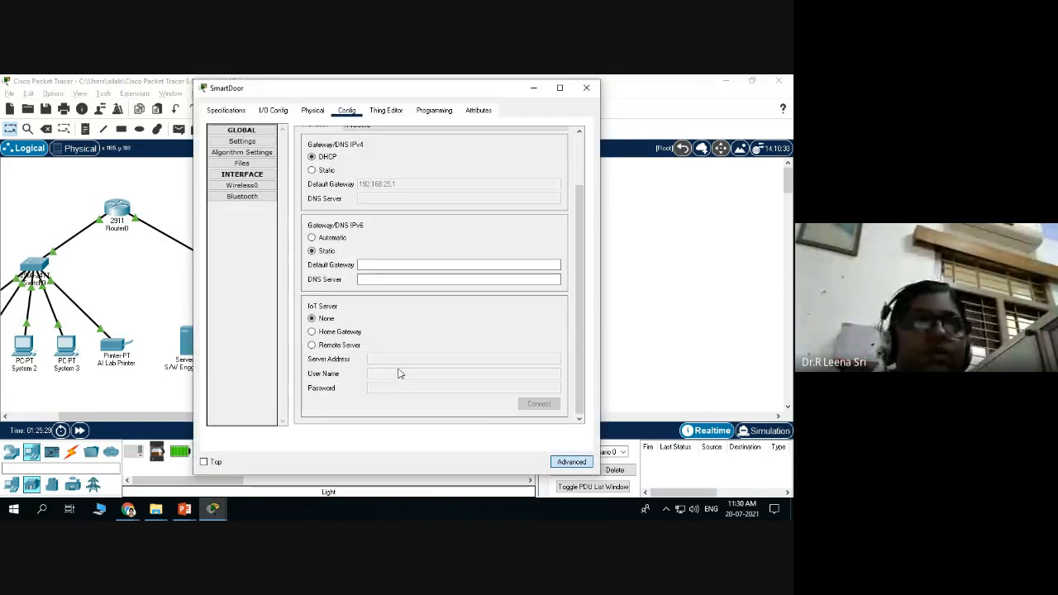
{"action": "left_click", "coordinate": [313, 333]}
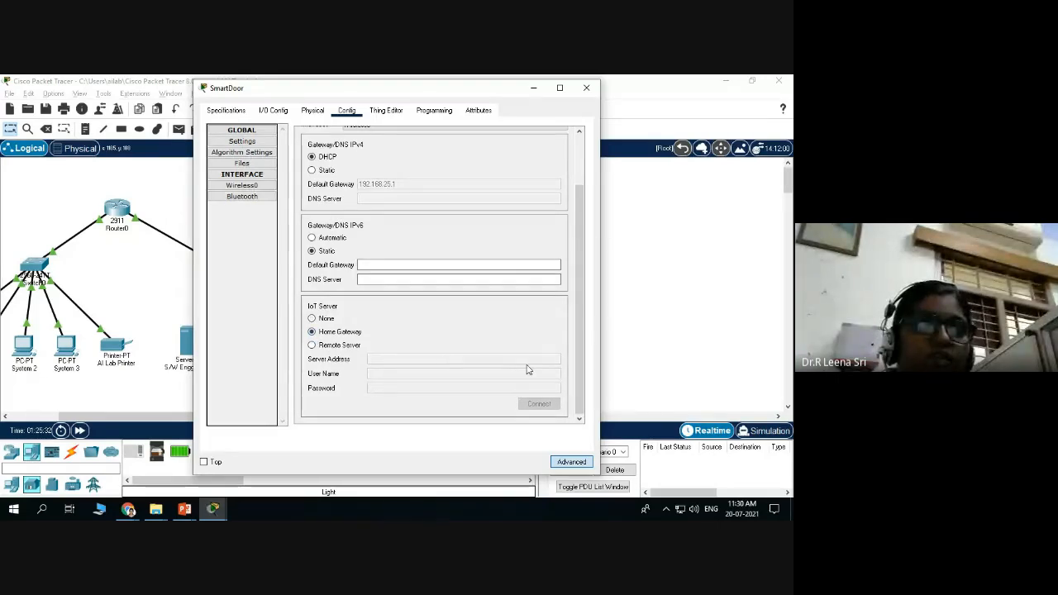
{"action": "left_click", "coordinate": [586, 88]}
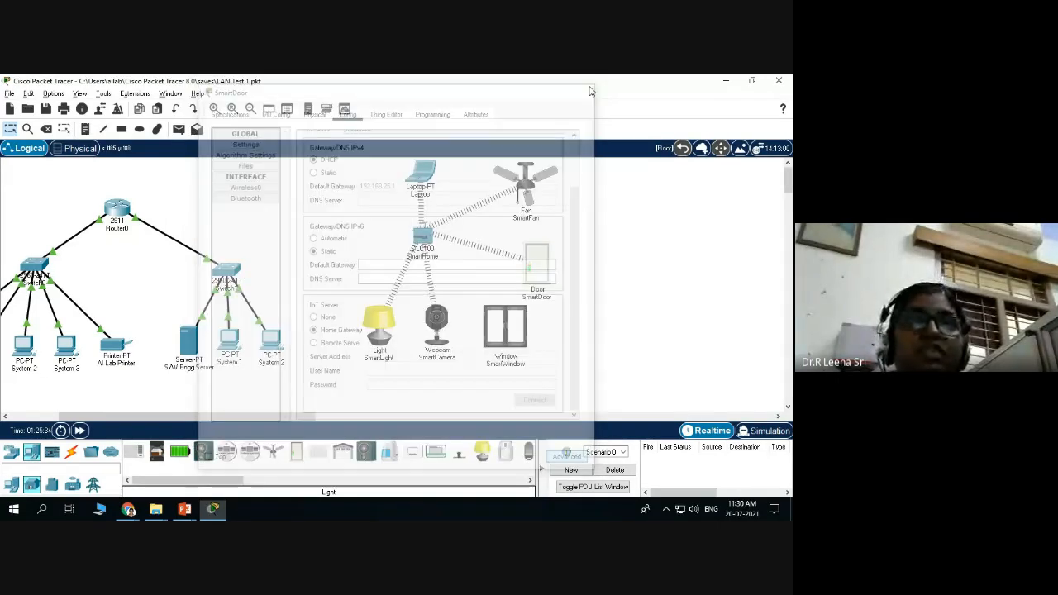
Set the SmartFan's IoT Server to Home Gateway and close its settings.
{"action": "left_click", "coordinate": [526, 185]}
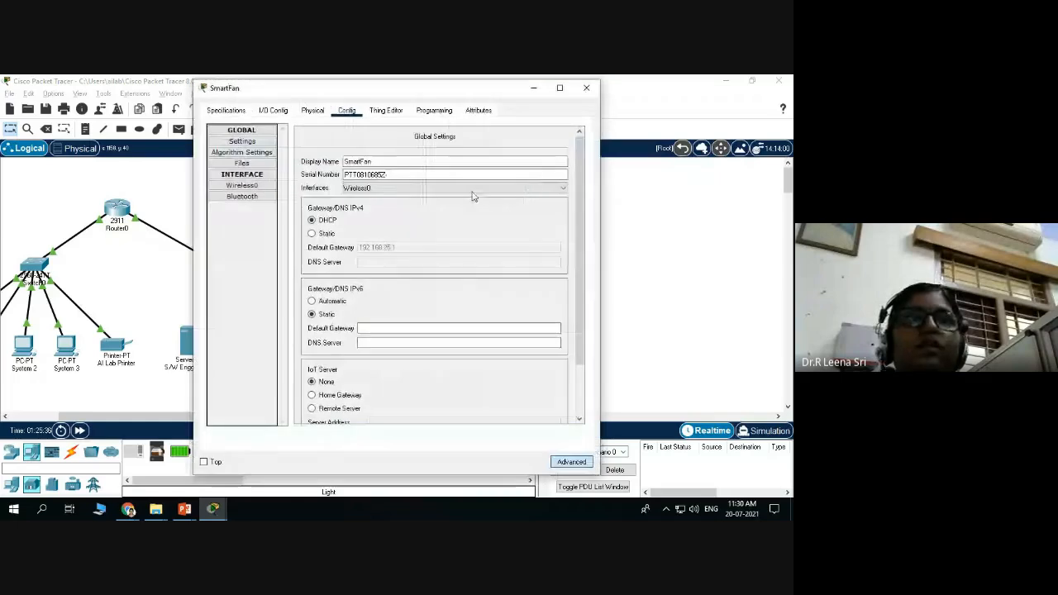
{"action": "scroll", "coordinate": [331, 248], "scroll_direction": "down", "scroll_amount": 3}
{"action": "left_click", "coordinate": [311, 331]}
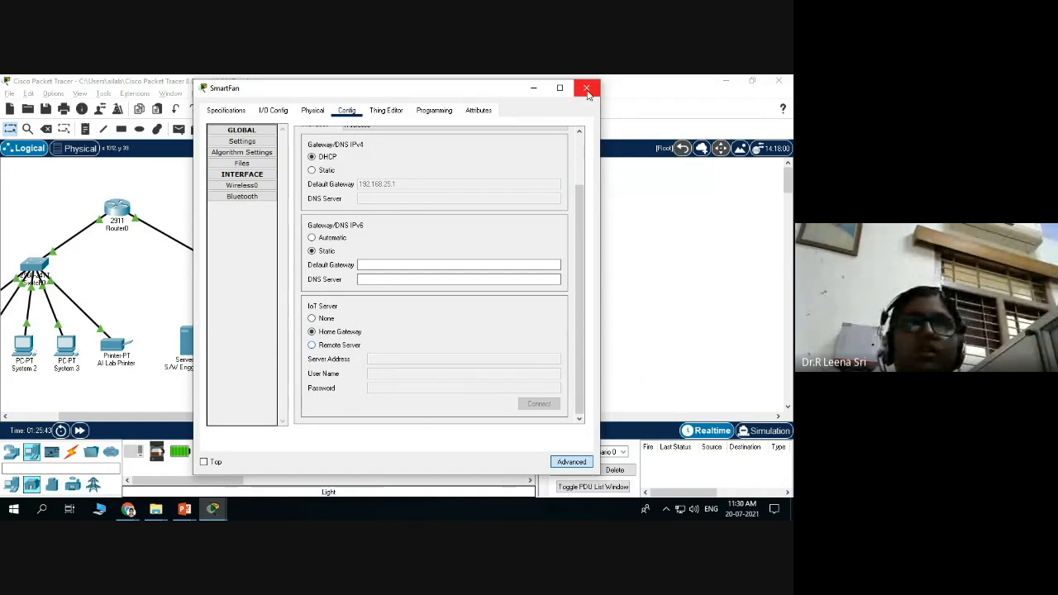
{"action": "left_click", "coordinate": [587, 93]}
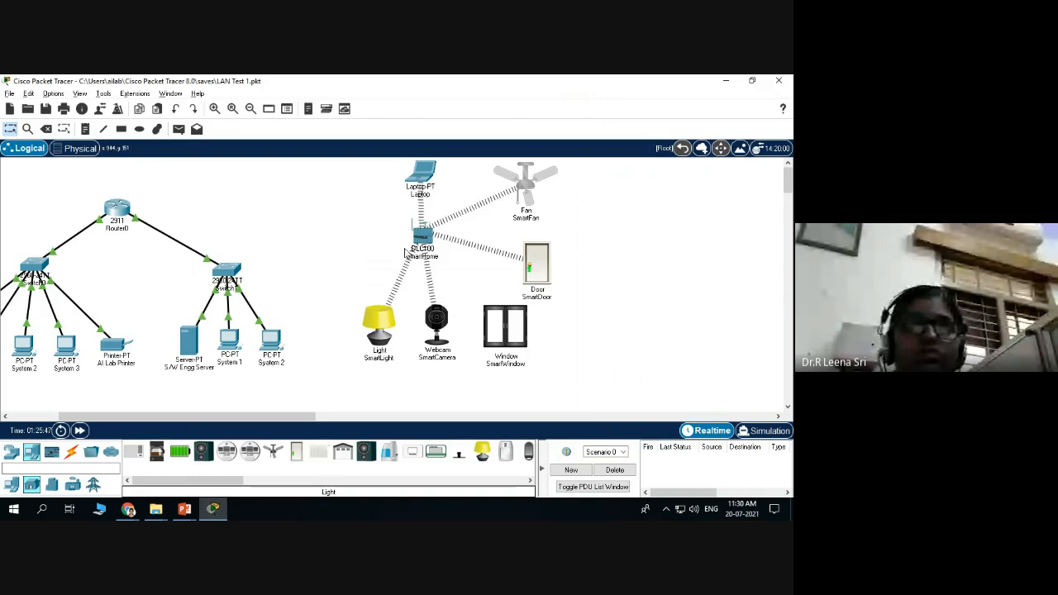
Check the SmartWindow's Wireless0 shows SSID SmartHome with WPA2-PSK, then close it.
{"action": "left_click", "coordinate": [512, 340]}
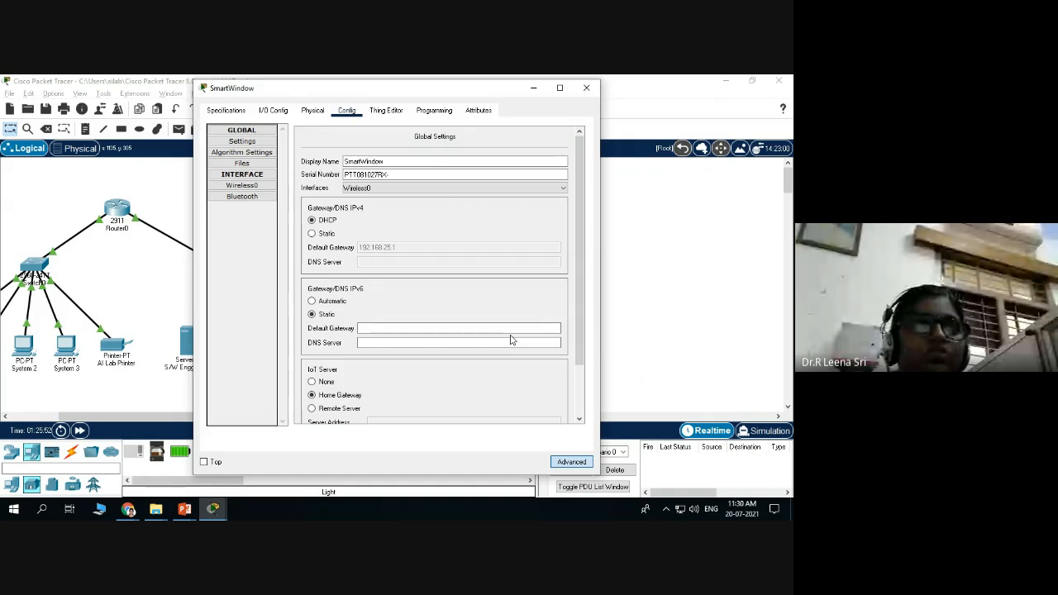
{"action": "left_click", "coordinate": [243, 186]}
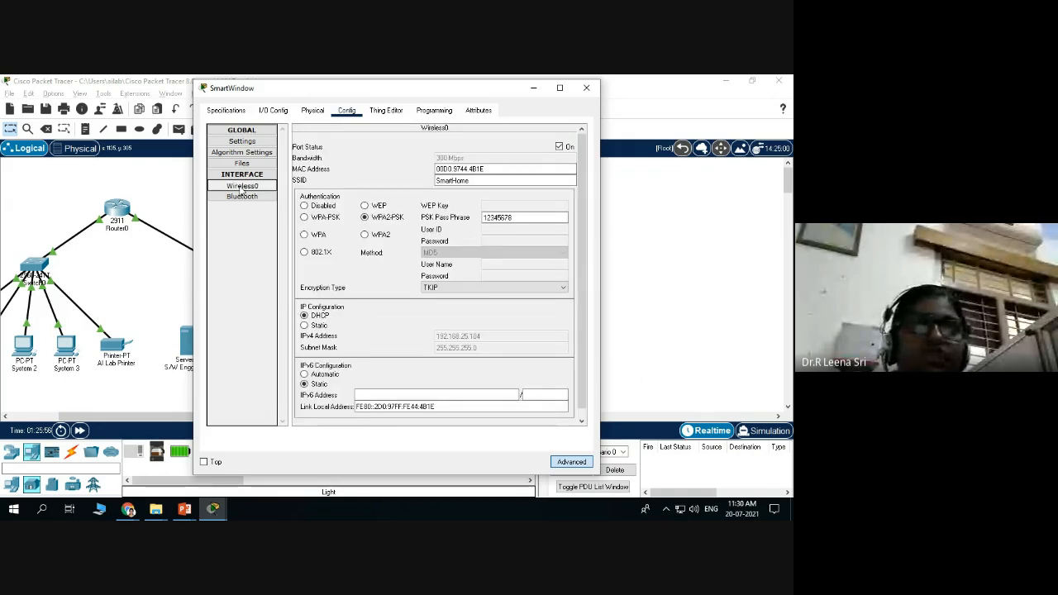
{"action": "scroll", "coordinate": [445, 315], "scroll_direction": "down", "scroll_amount": 1}
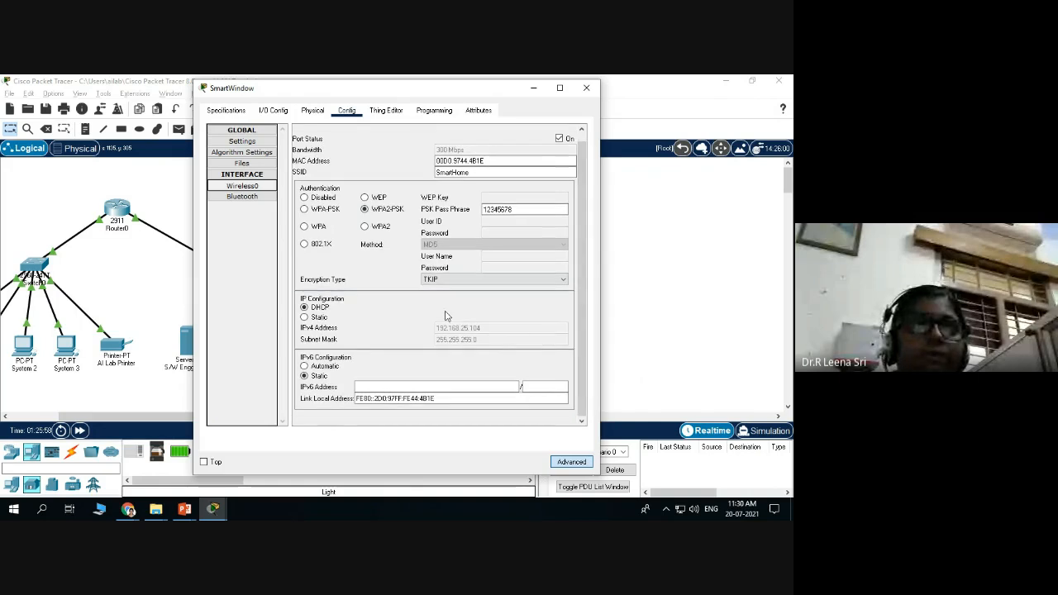
{"action": "left_click", "coordinate": [587, 89]}
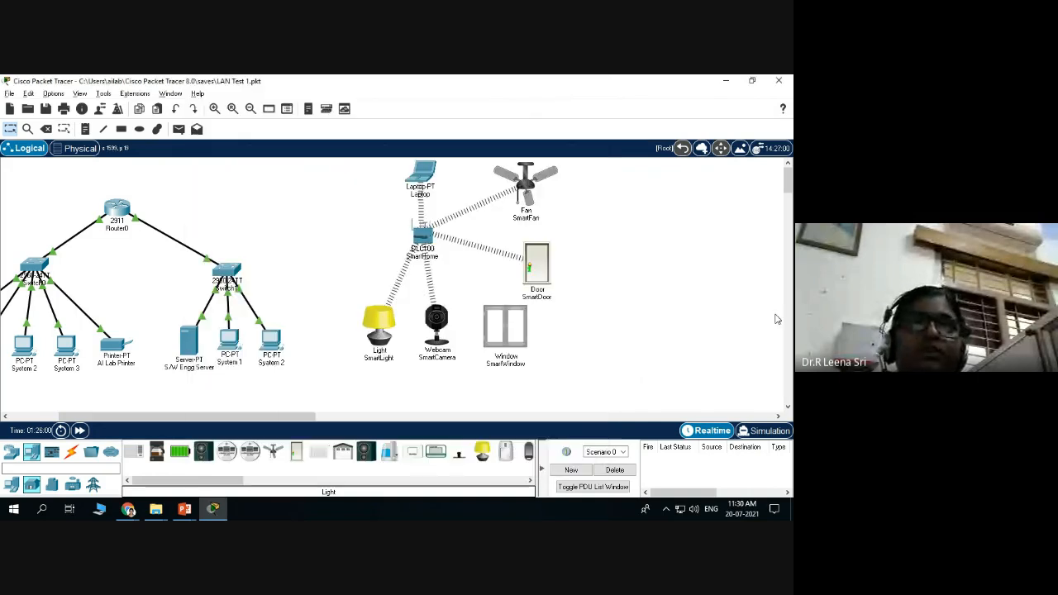
{"action": "mouse_move", "coordinate": [422, 176]}
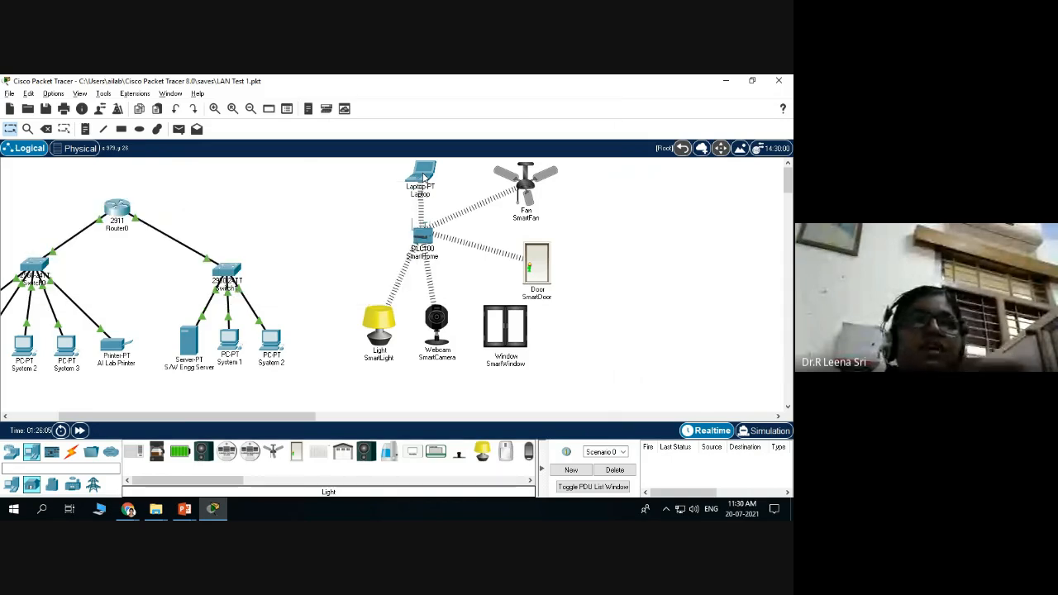
Launch the Laptop's IoT Monitor and position it beside the smart devices on the canvas.
{"action": "left_click", "coordinate": [422, 177]}
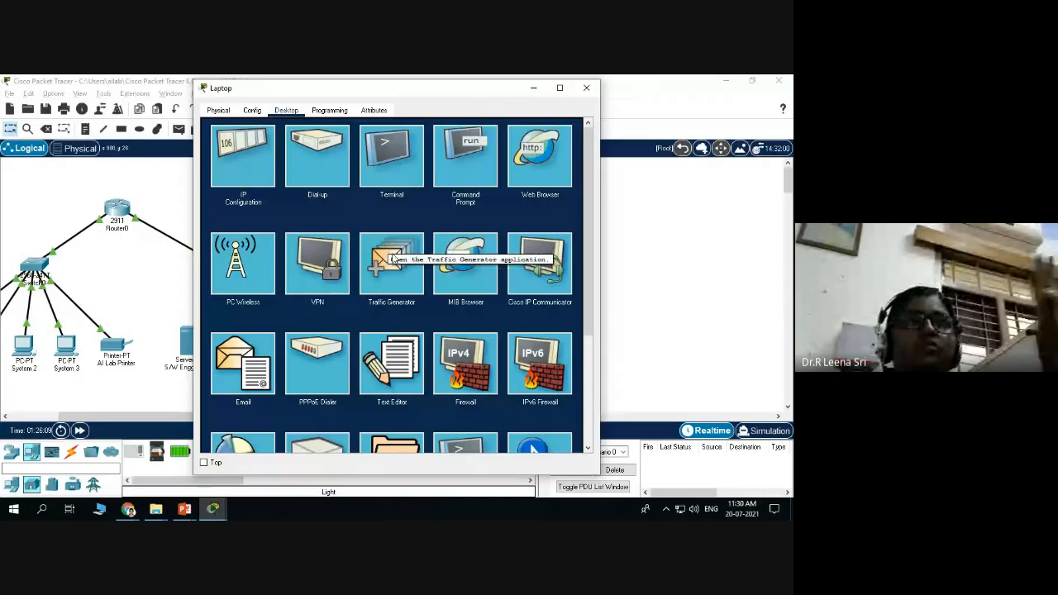
{"action": "scroll", "coordinate": [390, 261], "scroll_direction": "down", "scroll_amount": 3}
{"action": "scroll", "coordinate": [454, 402], "scroll_direction": "down", "scroll_amount": 1}
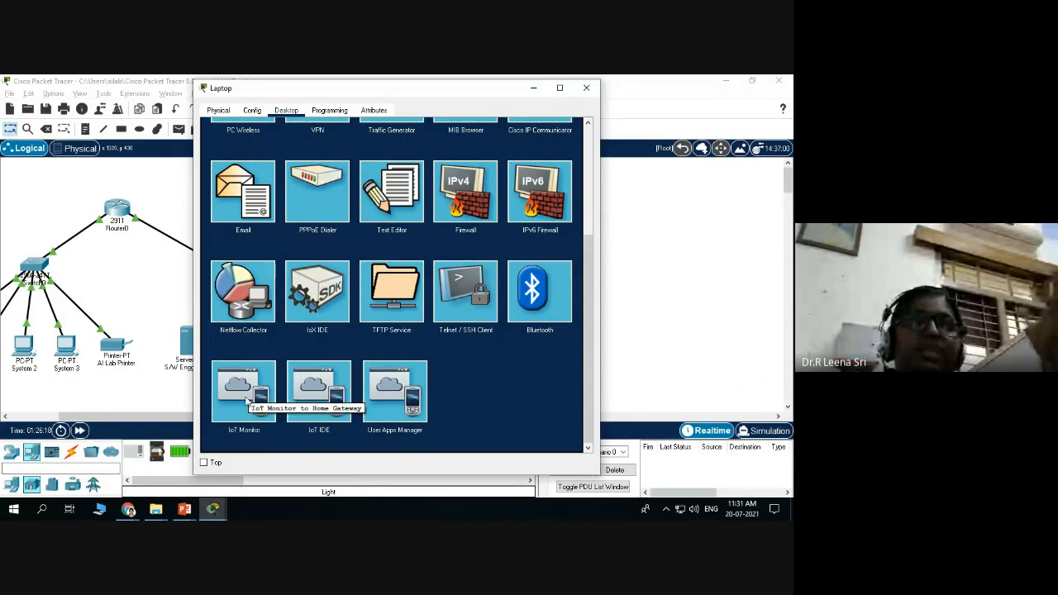
{"action": "left_click", "coordinate": [232, 382]}
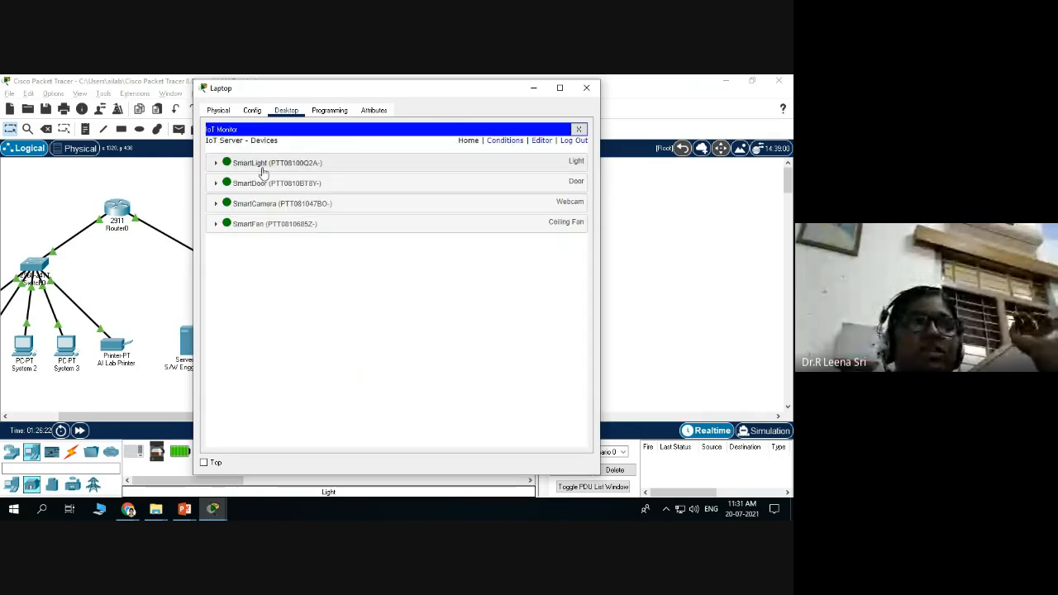
{"action": "left_click_drag", "start_coordinate": [413, 90], "coordinate": [766, 83]}
{"action": "left_click_drag", "start_coordinate": [766, 82], "coordinate": [237, 114]}
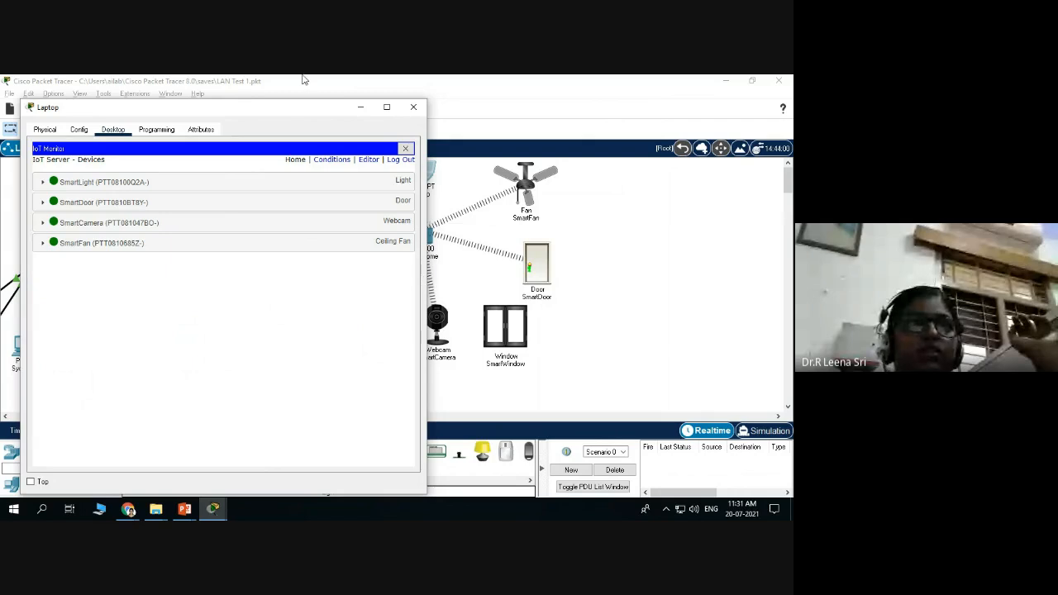
{"action": "left_click_drag", "start_coordinate": [288, 108], "coordinate": [250, 121]}
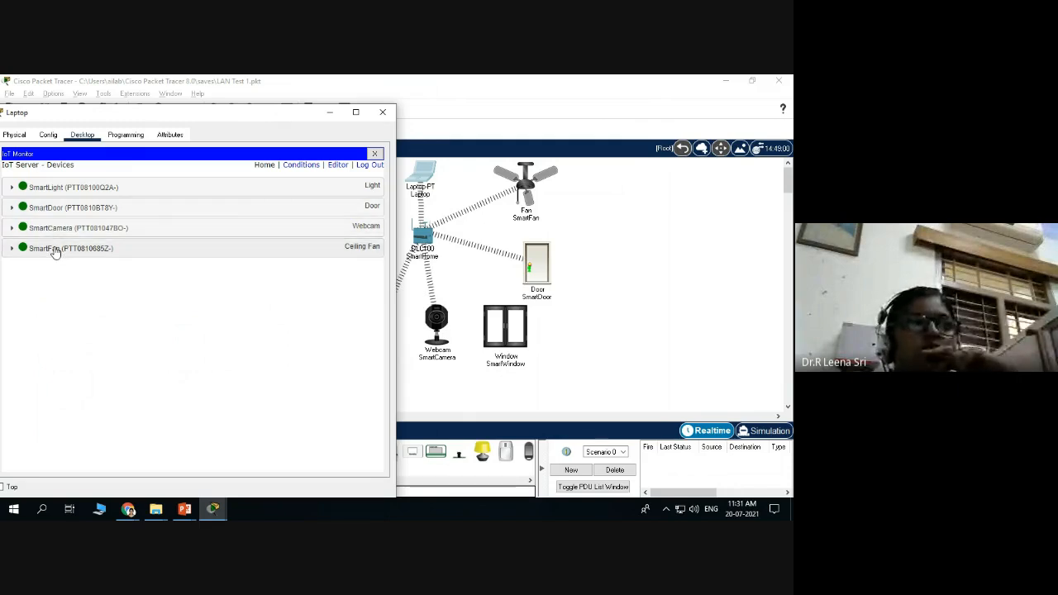
Cycle the SmartLight through Dim, On and back to Off.
{"action": "left_click", "coordinate": [371, 187]}
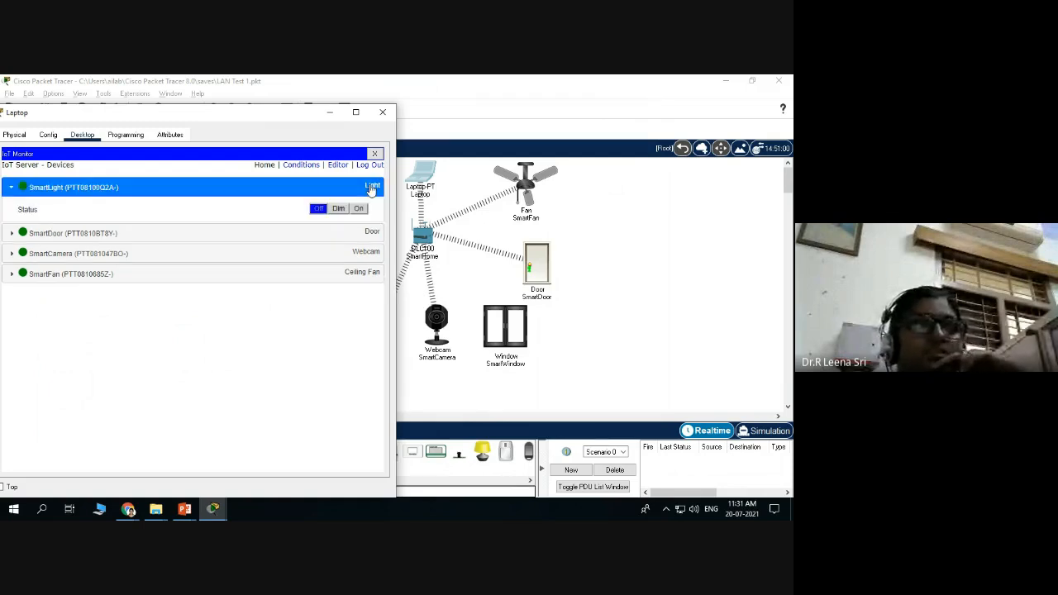
{"action": "left_click_drag", "start_coordinate": [246, 117], "coordinate": [196, 110]}
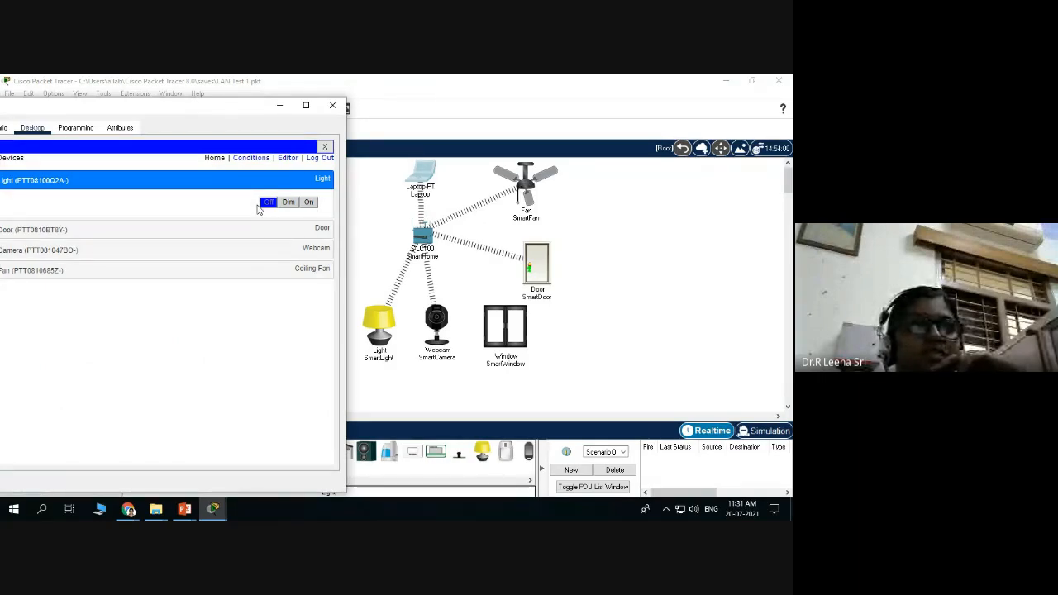
{"action": "left_click", "coordinate": [287, 202]}
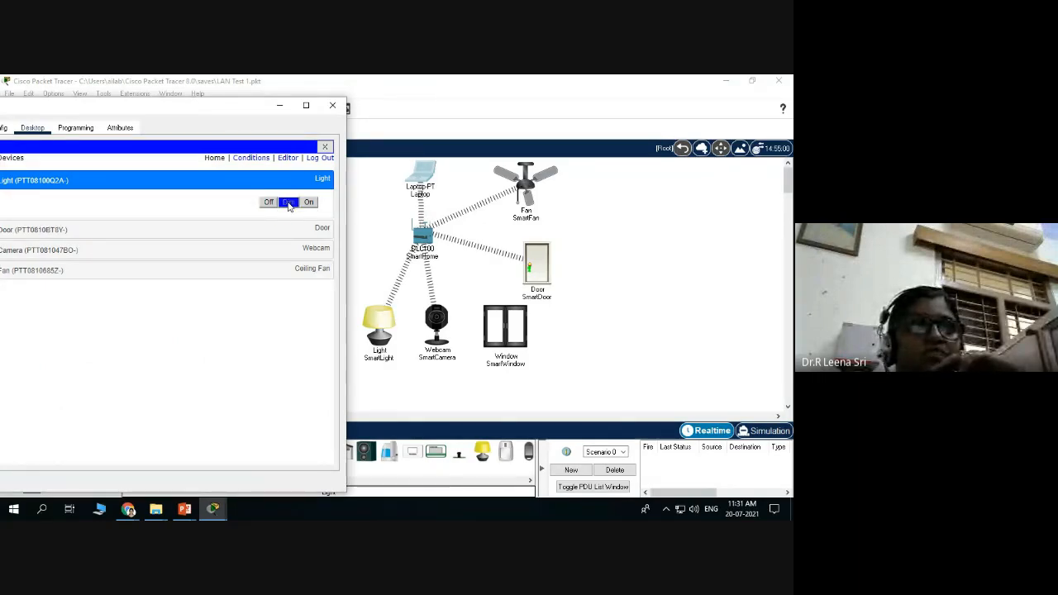
{"action": "left_click", "coordinate": [308, 202]}
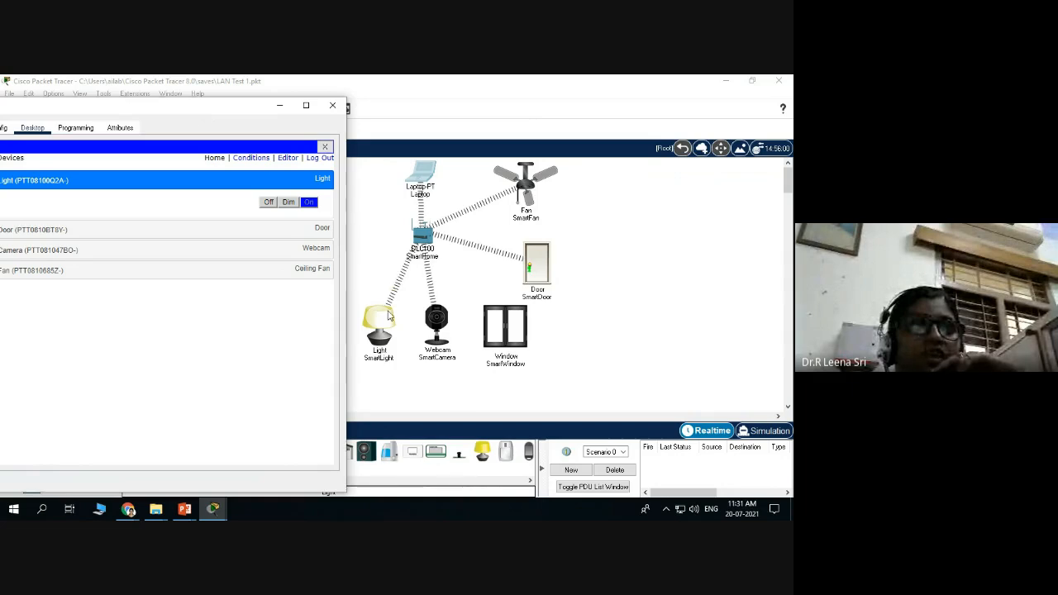
{"action": "left_click", "coordinate": [269, 202]}
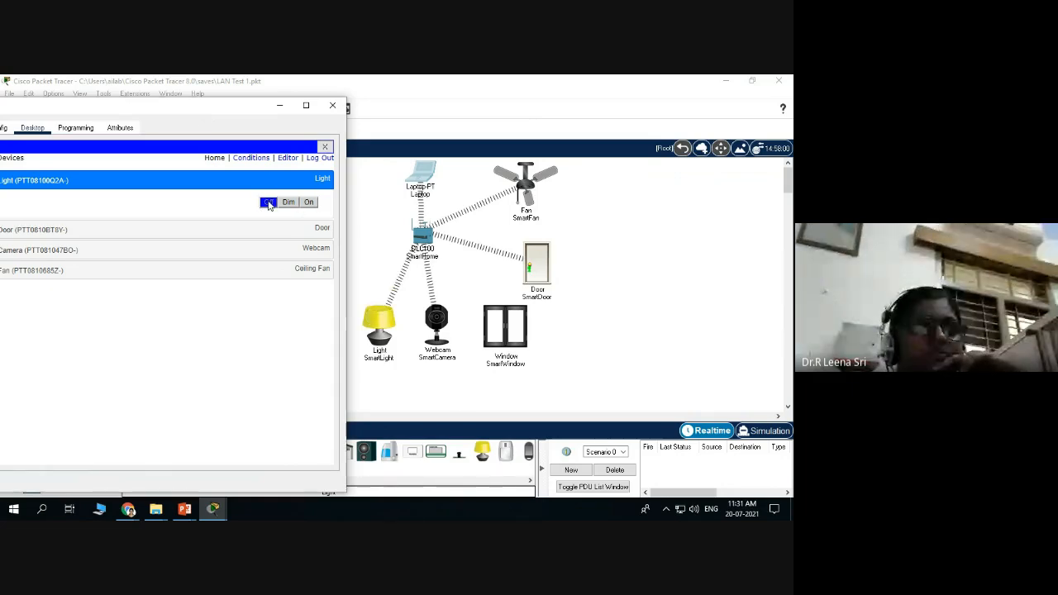
Lock the SmartDoor and expand the SmartCamera's controls.
{"action": "left_click", "coordinate": [279, 232]}
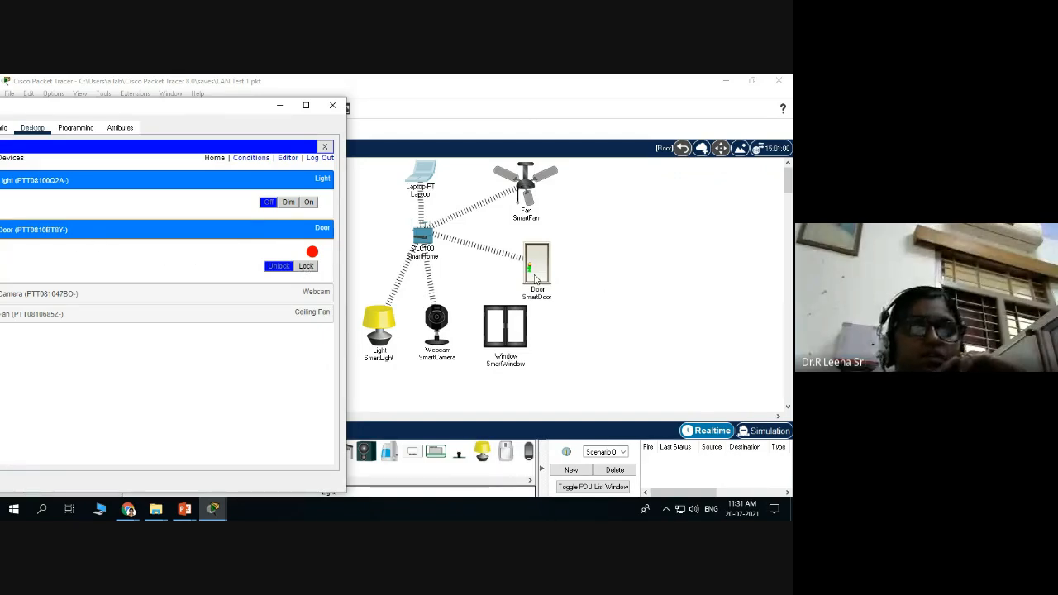
{"action": "left_click", "coordinate": [306, 266]}
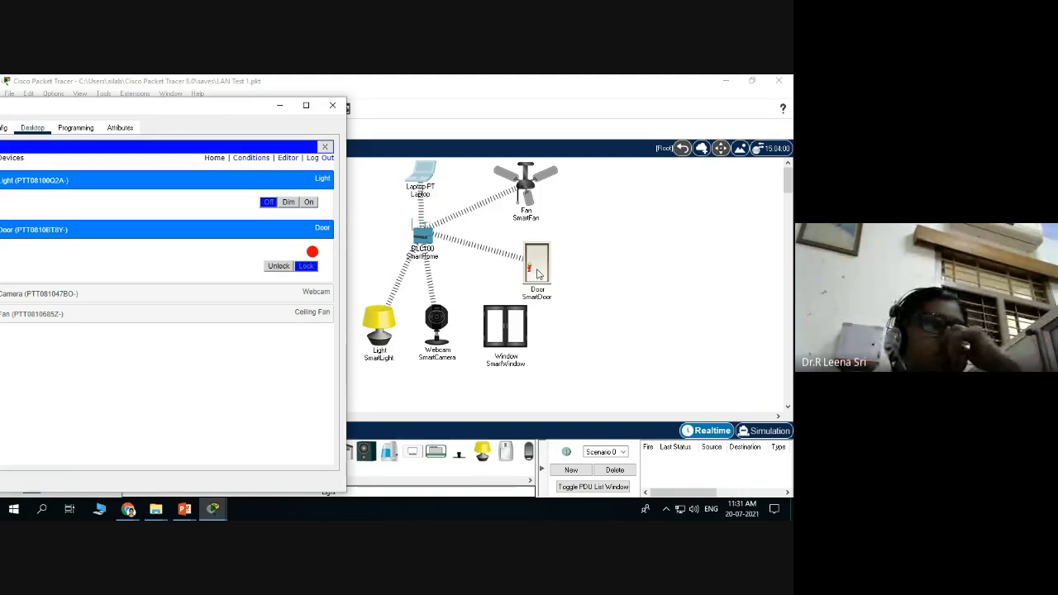
{"action": "left_click", "coordinate": [285, 296]}
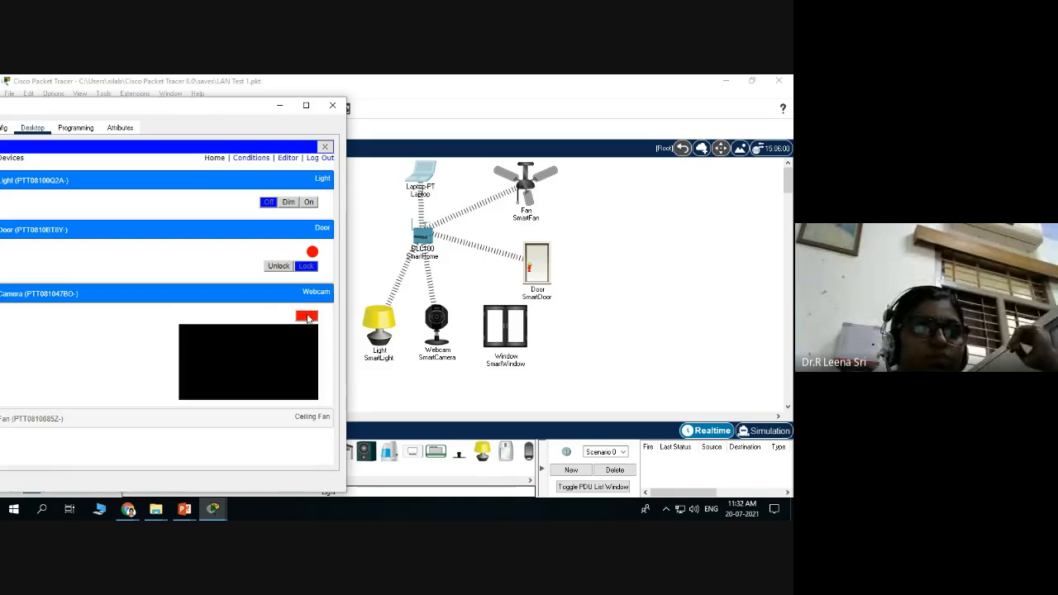
Switch the webcam on and run the SmartFan at Low, then High speed.
{"action": "left_click", "coordinate": [310, 321]}
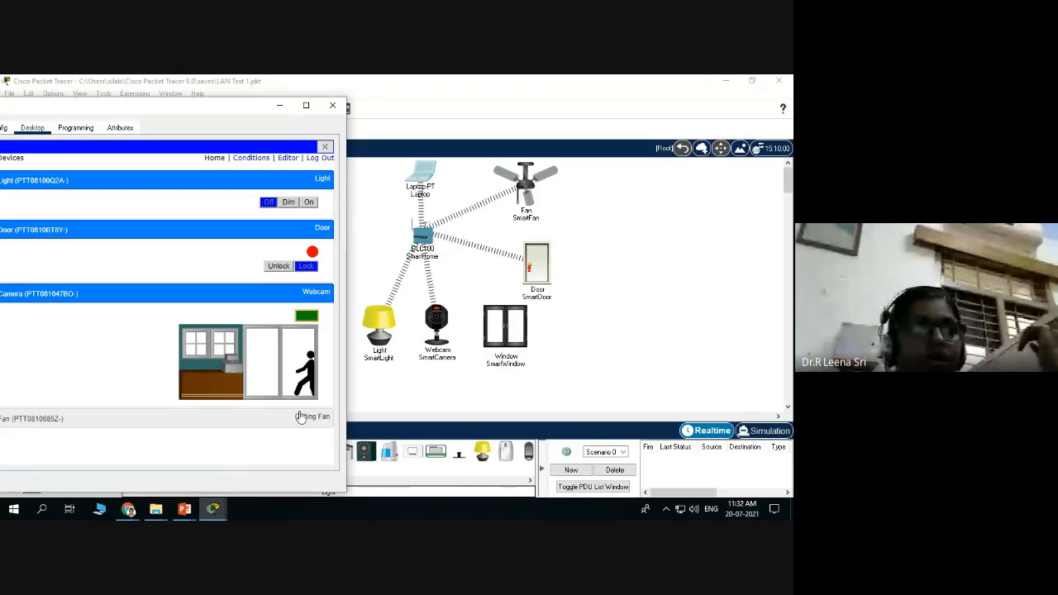
{"action": "left_click", "coordinate": [302, 418]}
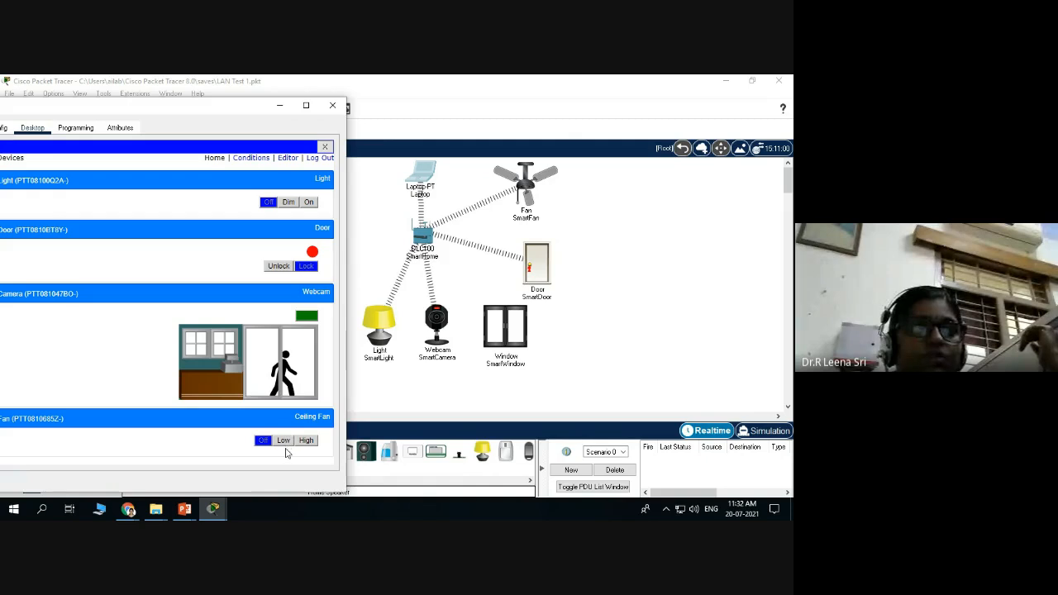
{"action": "left_click", "coordinate": [283, 441]}
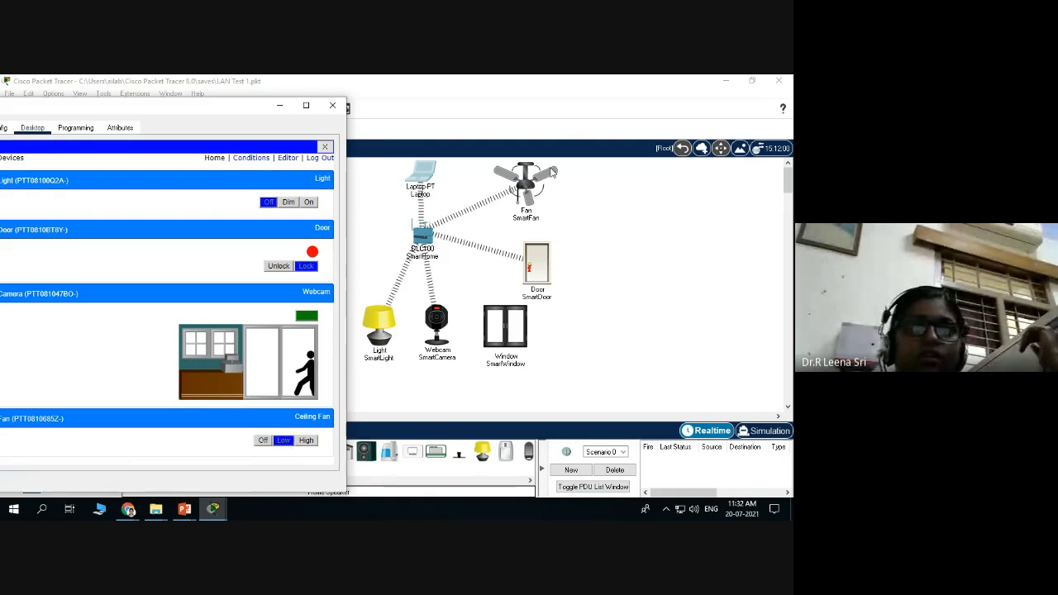
{"action": "left_click", "coordinate": [306, 440]}
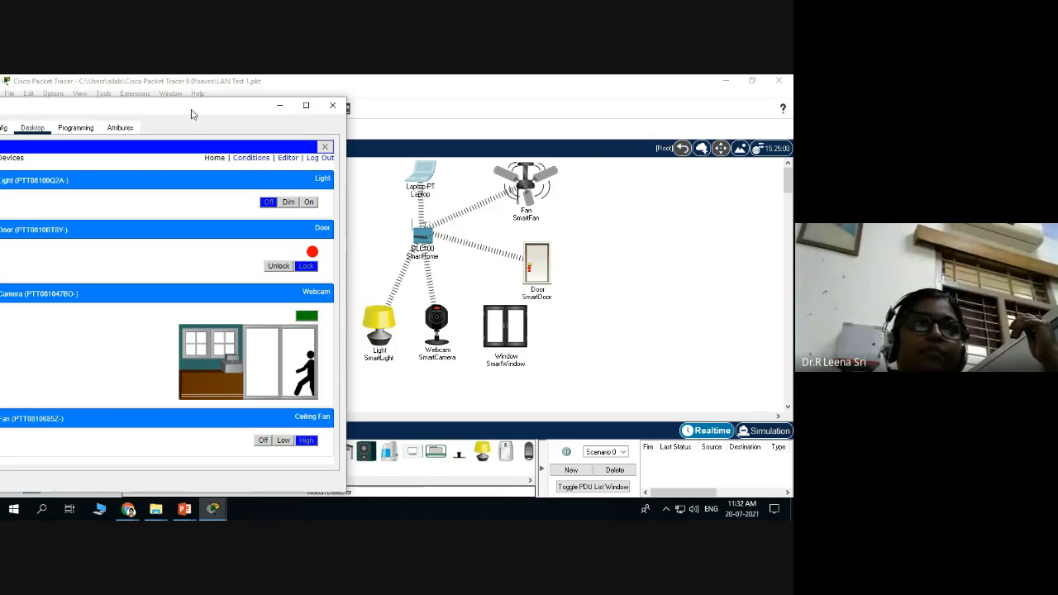
{"action": "left_click_drag", "start_coordinate": [191, 113], "coordinate": [765, 76]}
{"action": "left_click", "coordinate": [753, 78]}
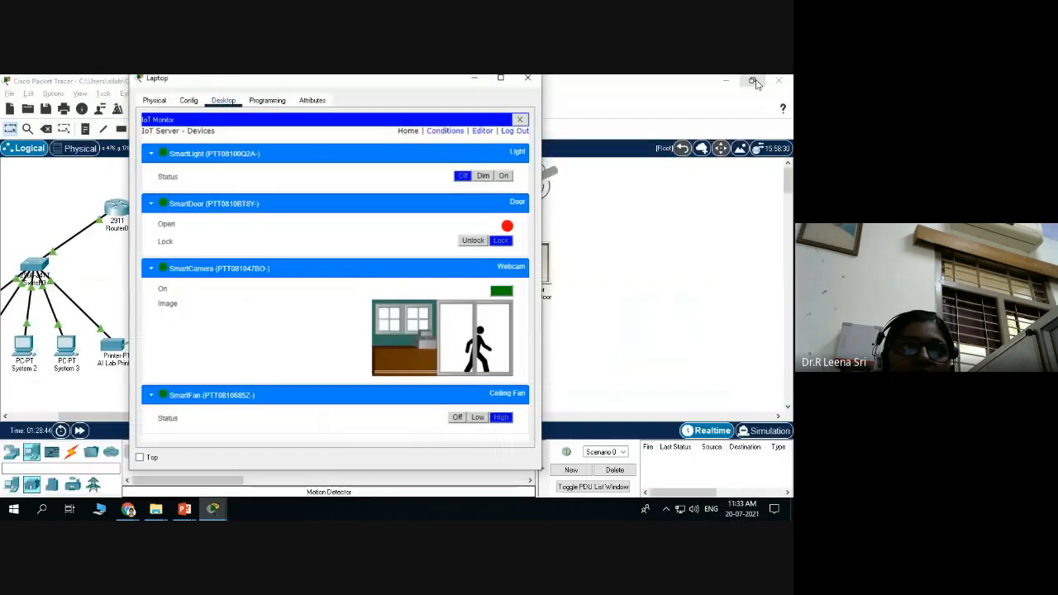
{"action": "left_click_drag", "start_coordinate": [411, 85], "coordinate": [220, 91]}
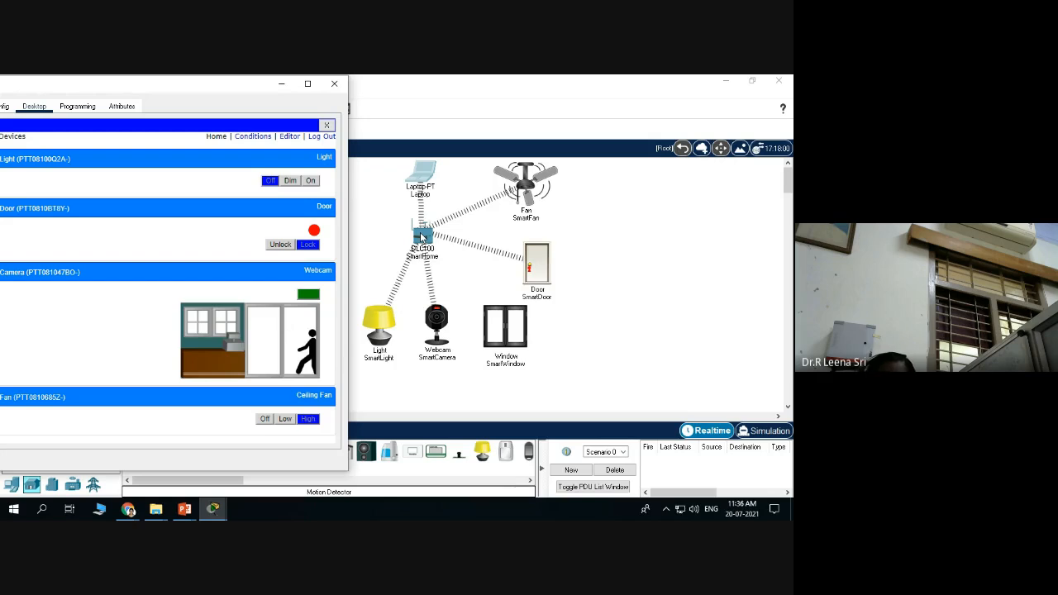
{"action": "left_click_drag", "start_coordinate": [214, 88], "coordinate": [443, 88]}
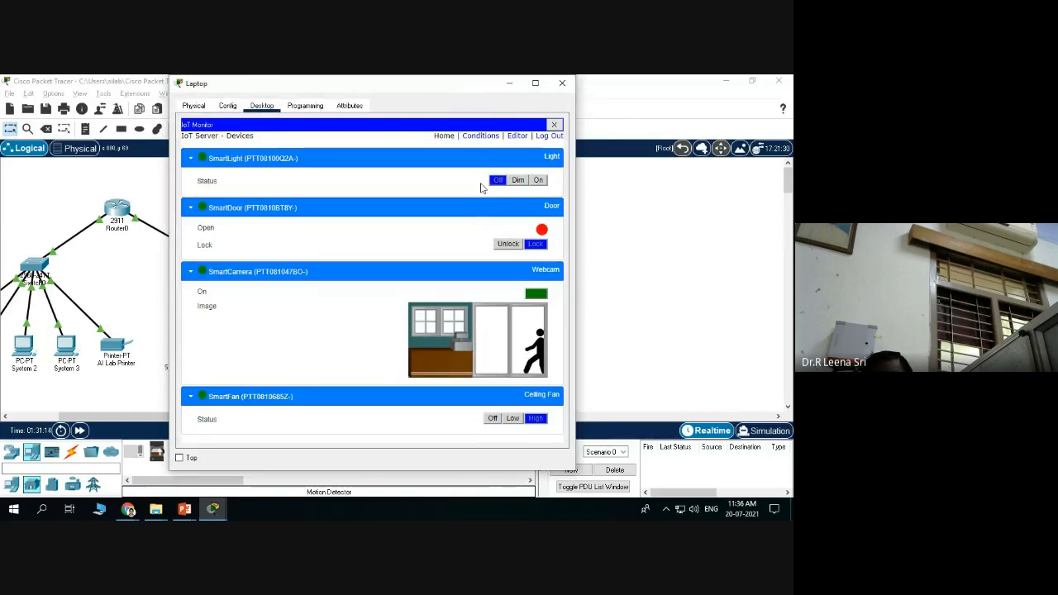
Add a new condition rule named Rule1 that matches Any condition.
{"action": "left_click", "coordinate": [486, 141]}
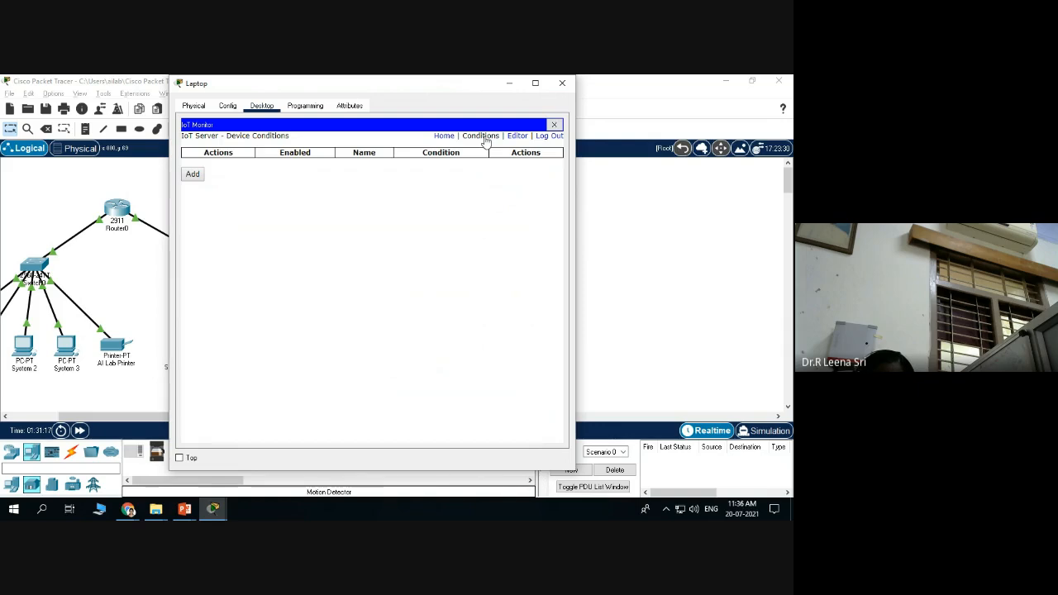
{"action": "left_click", "coordinate": [192, 174]}
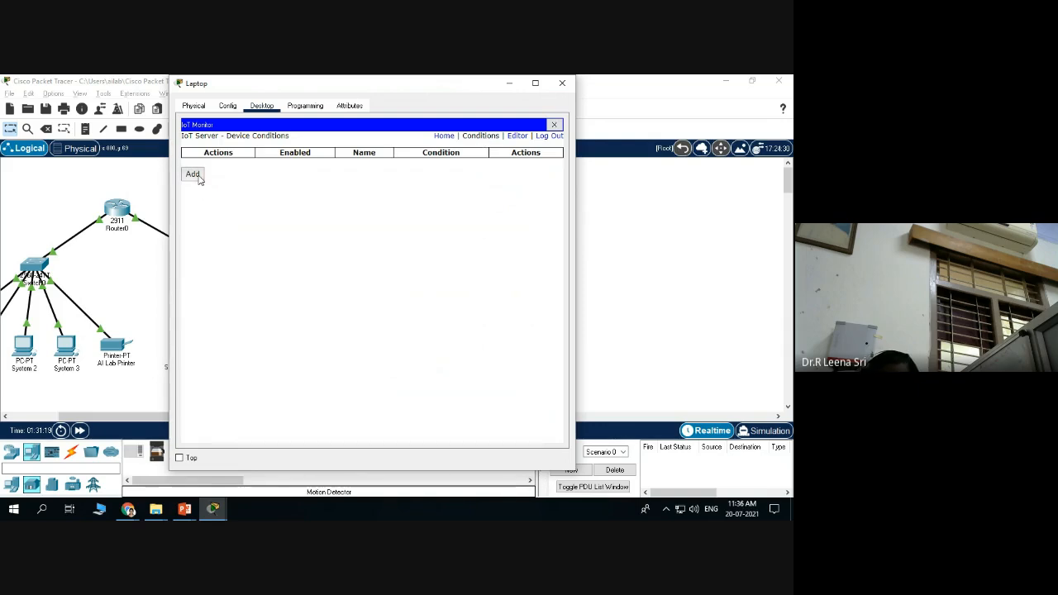
{"action": "left_click", "coordinate": [238, 213]}
{"action": "left_click", "coordinate": [271, 193]}
{"action": "left_click", "coordinate": [245, 175]}
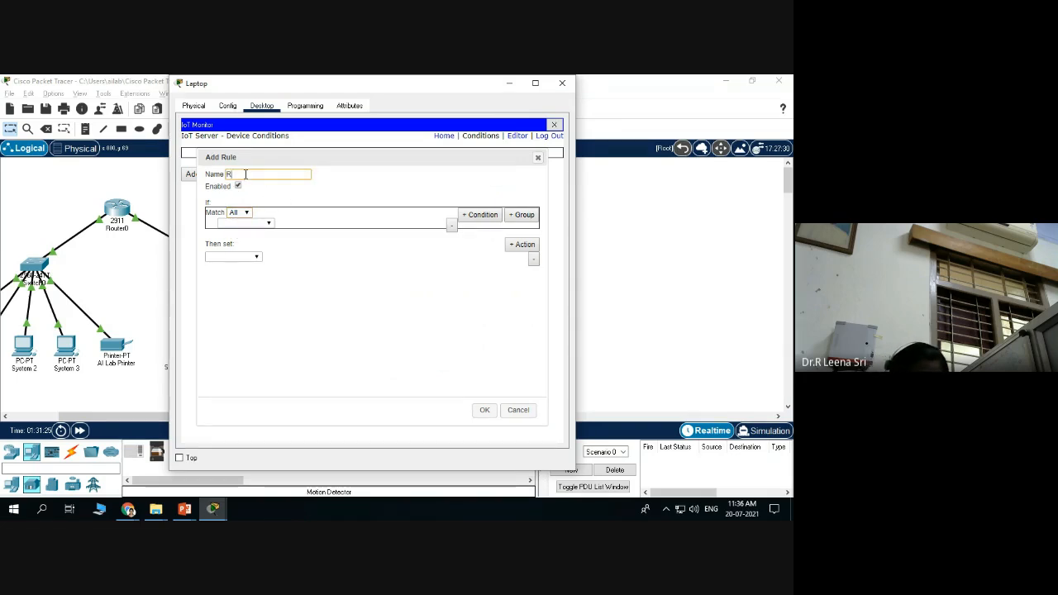
{"action": "type", "text": "Rule1"}
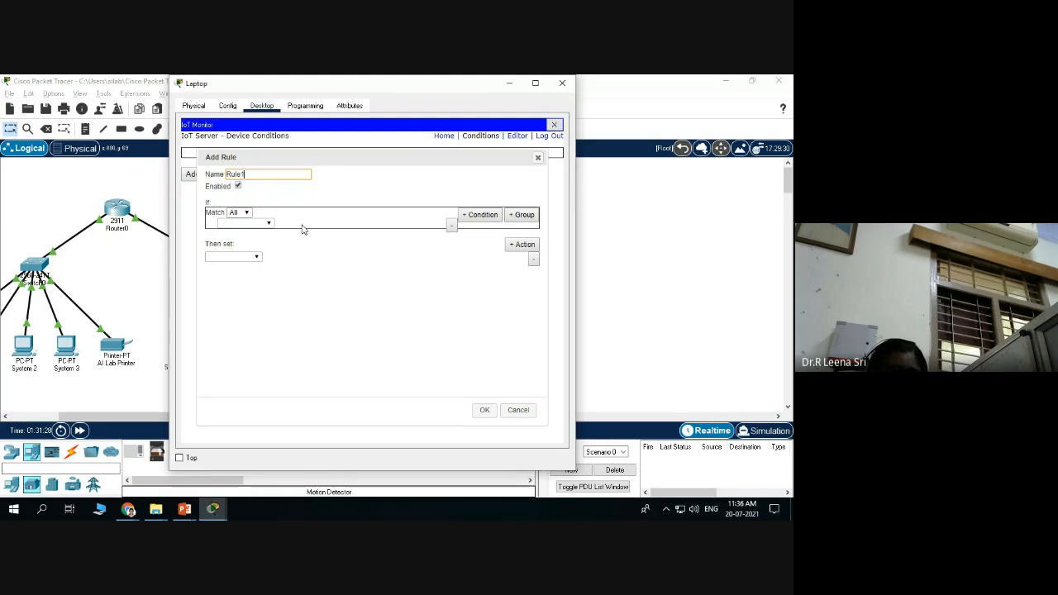
{"action": "left_click", "coordinate": [247, 213]}
{"action": "left_click", "coordinate": [236, 230]}
Set Rule1's condition to SmartLight Status is Off.
{"action": "left_click", "coordinate": [268, 224]}
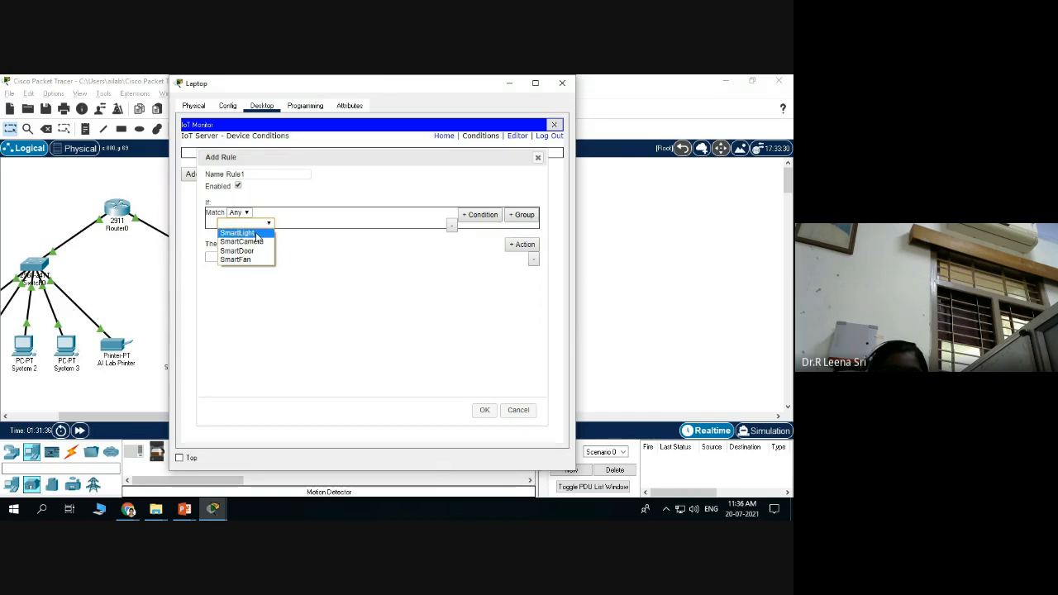
{"action": "left_click", "coordinate": [257, 235]}
{"action": "left_click", "coordinate": [305, 224]}
{"action": "left_click", "coordinate": [291, 233]}
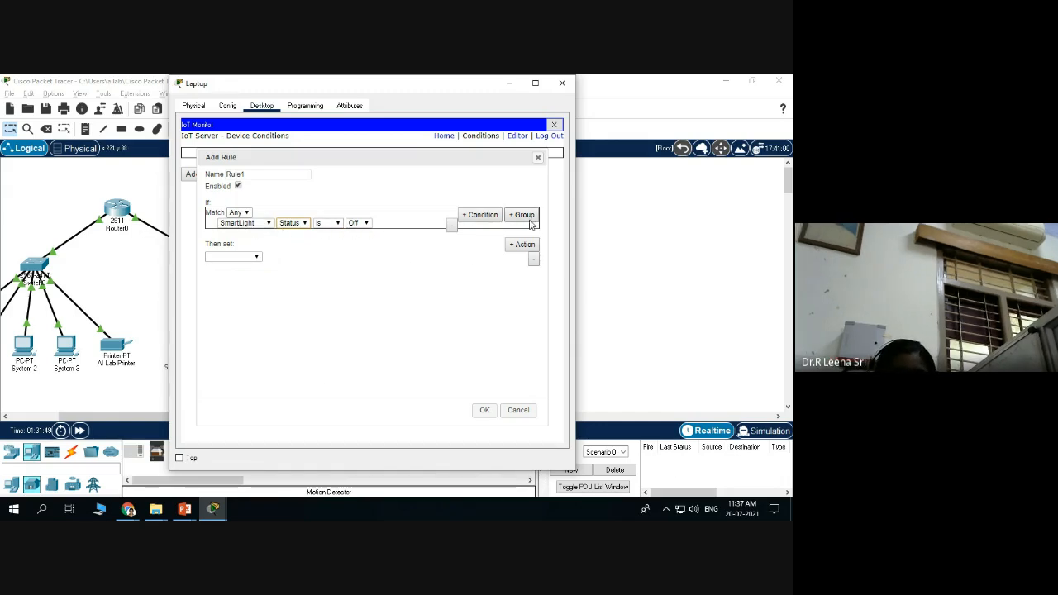
Add a first action setting the SmartDoor to Unlock, dismissing the incomplete-actions error.
{"action": "left_click", "coordinate": [524, 246]}
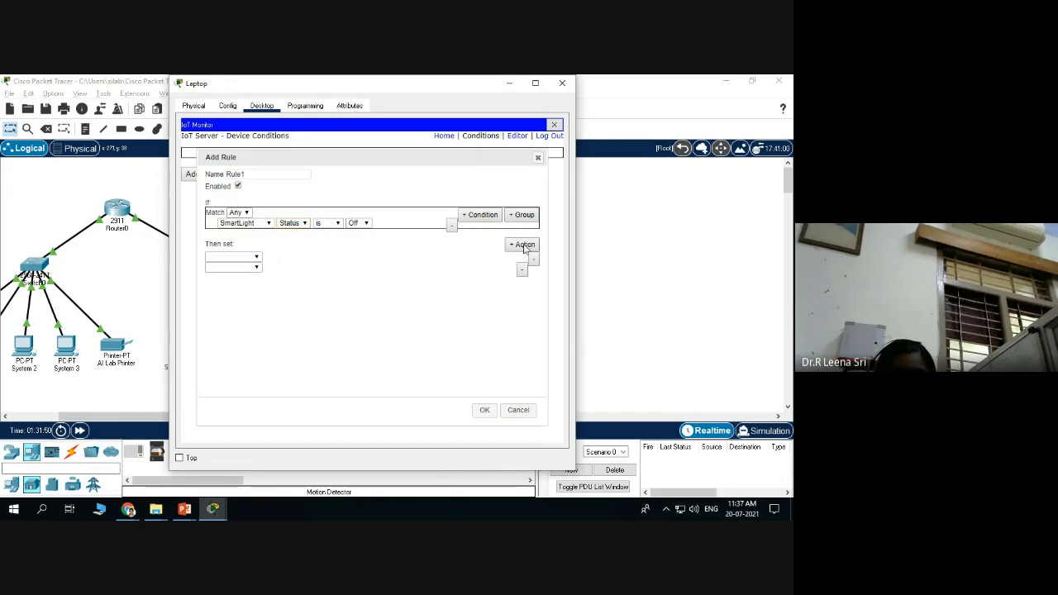
{"action": "left_click", "coordinate": [257, 257]}
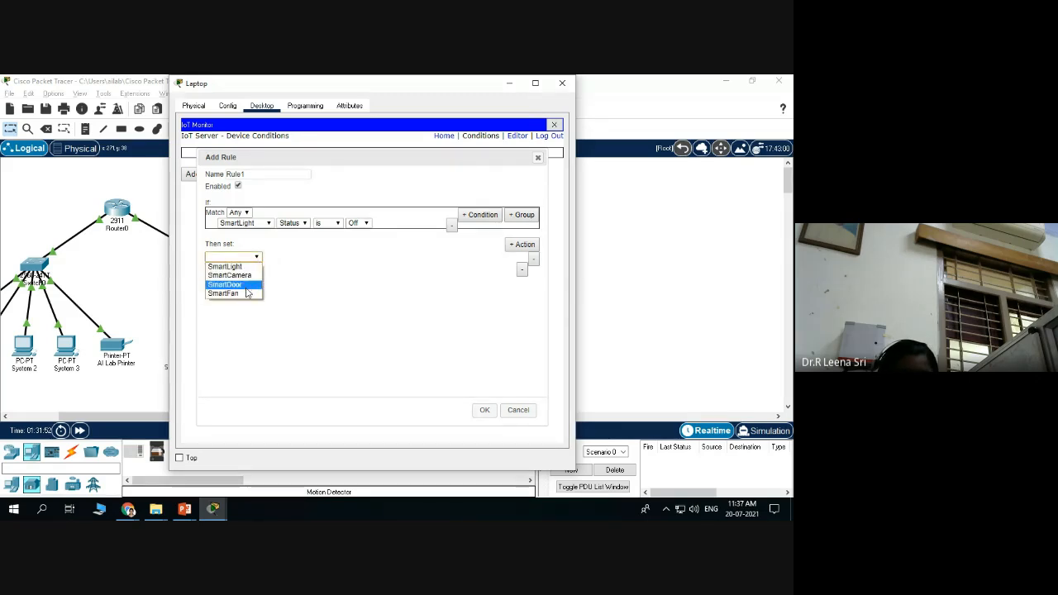
{"action": "left_click", "coordinate": [248, 285]}
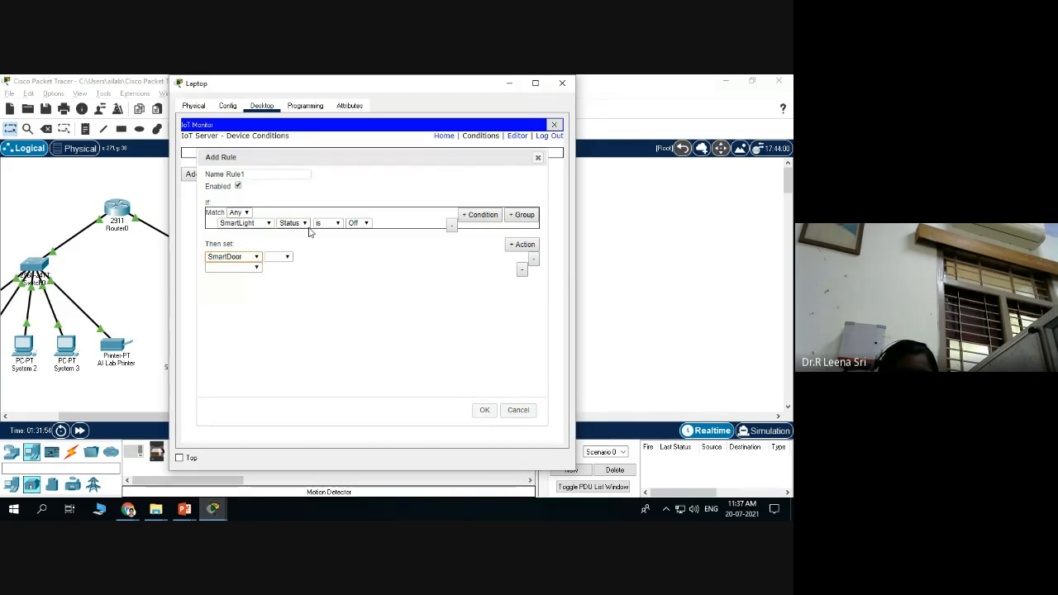
{"action": "left_click", "coordinate": [287, 257]}
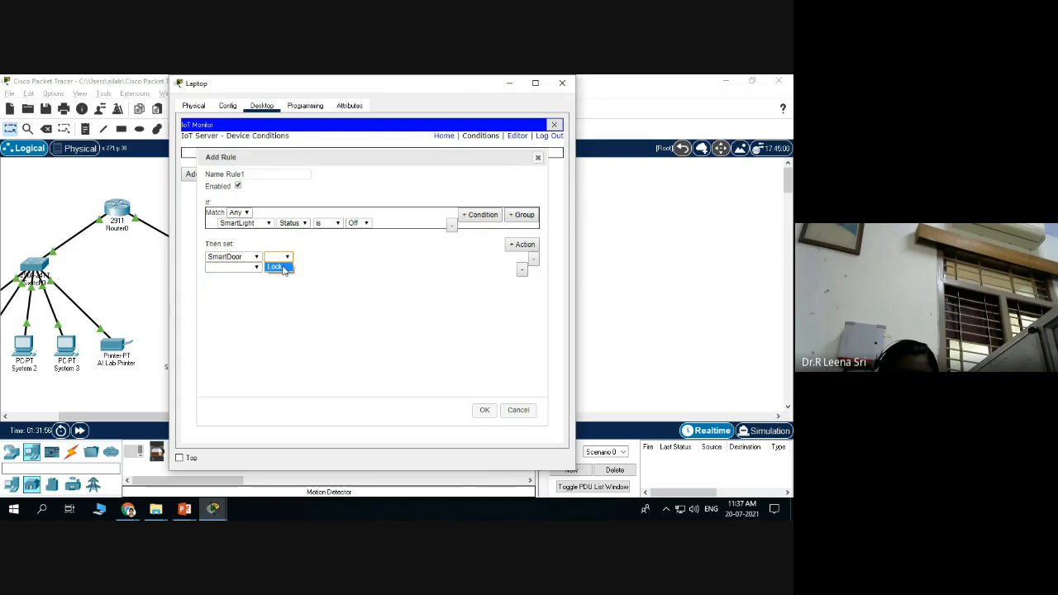
{"action": "left_click", "coordinate": [283, 269]}
{"action": "left_click", "coordinate": [288, 257]}
{"action": "left_click", "coordinate": [278, 268]}
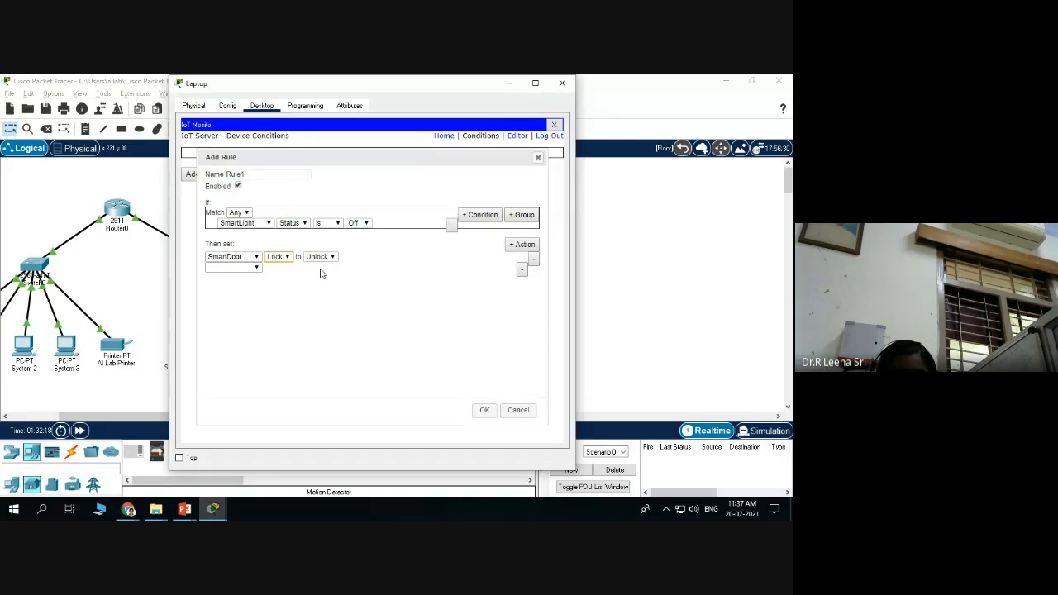
{"action": "left_click", "coordinate": [486, 411]}
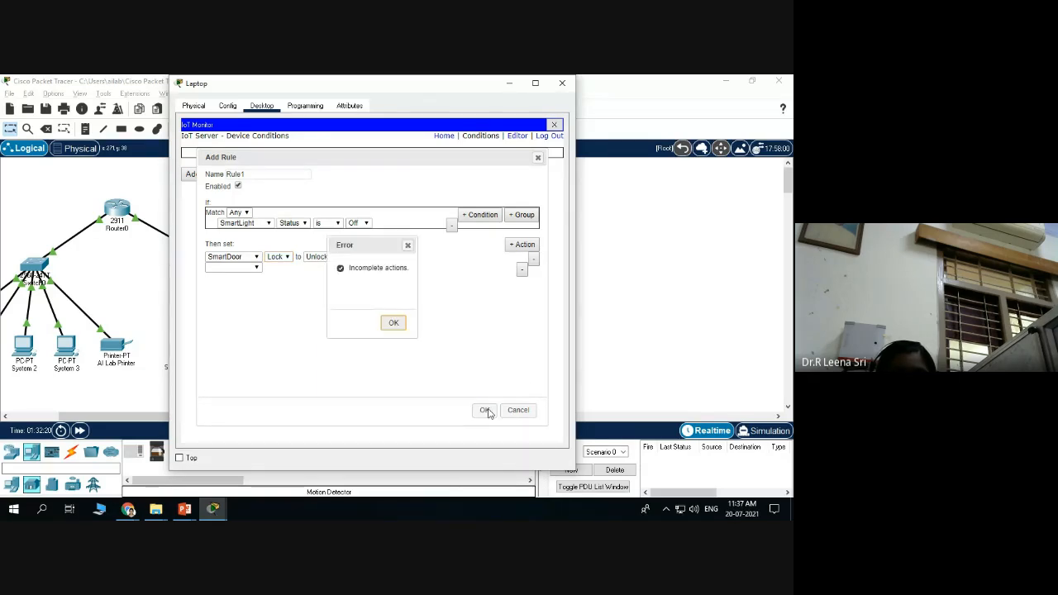
{"action": "left_click", "coordinate": [393, 323]}
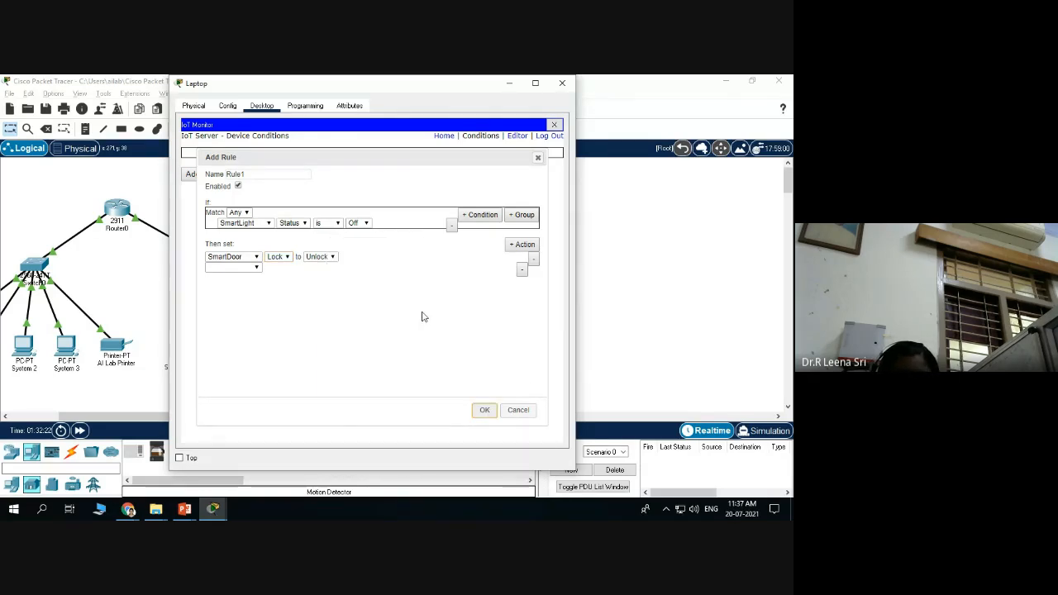
Make the second action switch the SmartCamera On.
{"action": "left_click", "coordinate": [256, 267]}
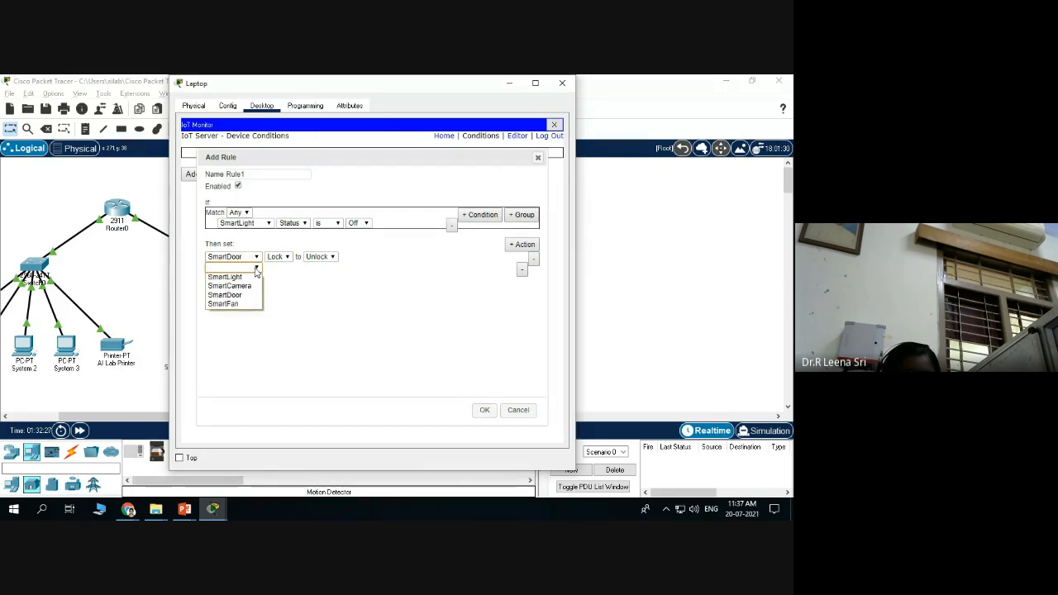
{"action": "left_click", "coordinate": [240, 286]}
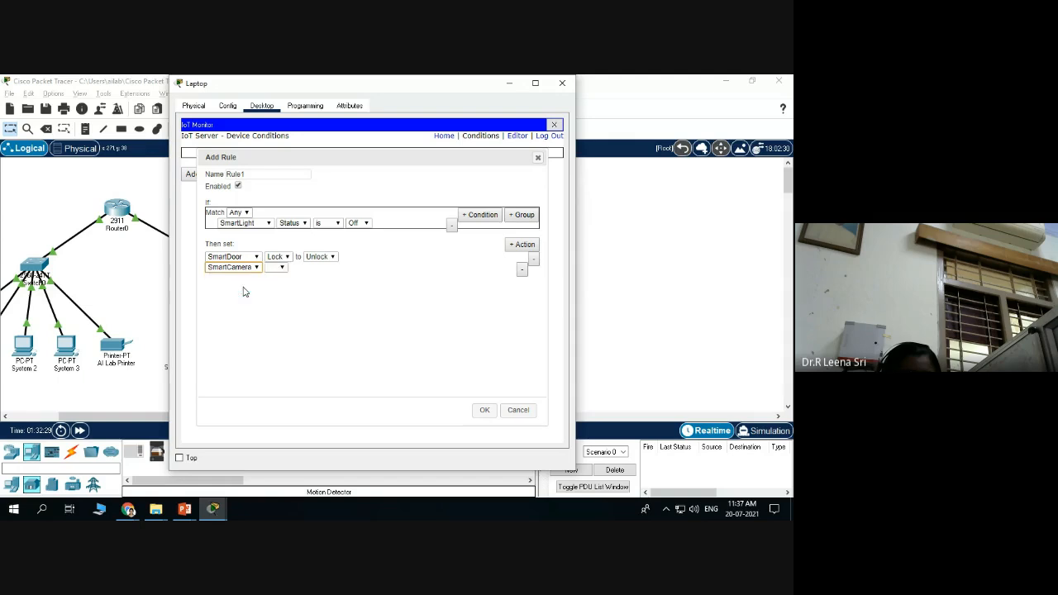
{"action": "left_click", "coordinate": [282, 267]}
{"action": "left_click", "coordinate": [278, 279]}
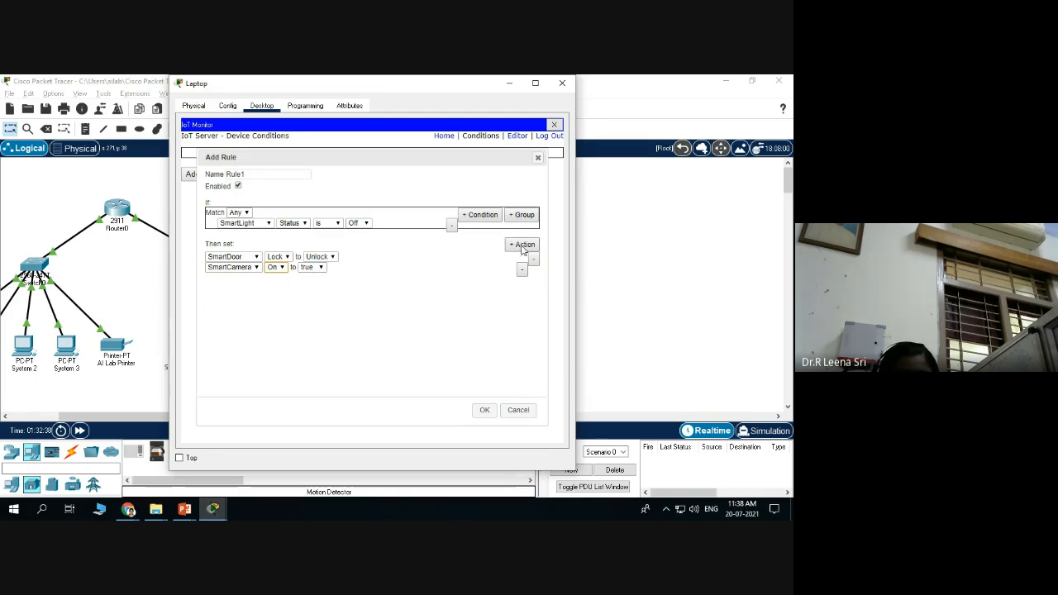
Add a third action setting the SmartFan Status to High.
{"action": "left_click", "coordinate": [524, 246]}
{"action": "left_click", "coordinate": [257, 278]}
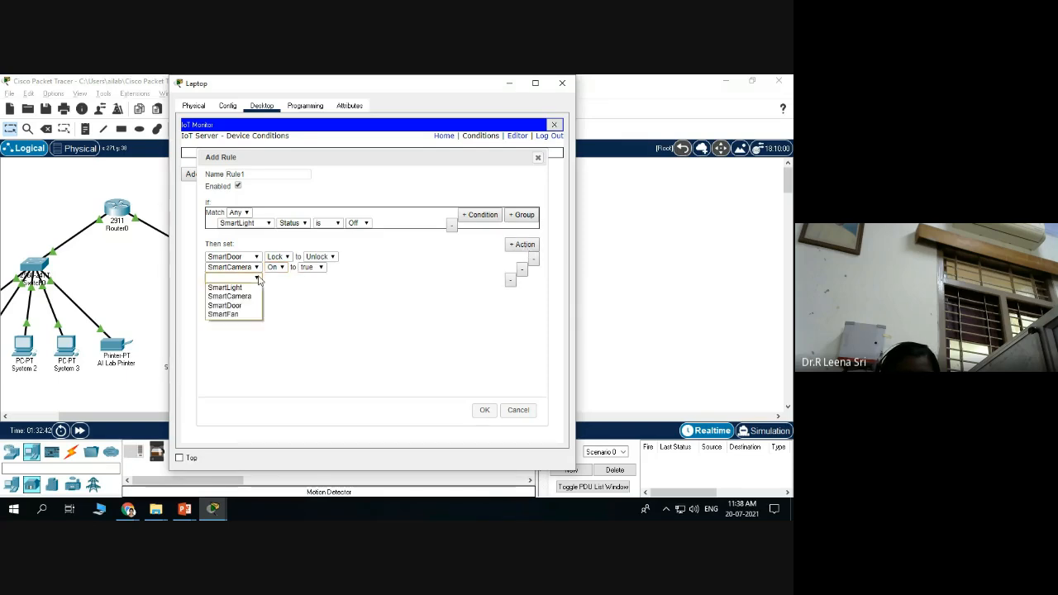
{"action": "left_click", "coordinate": [231, 315]}
{"action": "left_click", "coordinate": [294, 279]}
{"action": "left_click", "coordinate": [283, 288]}
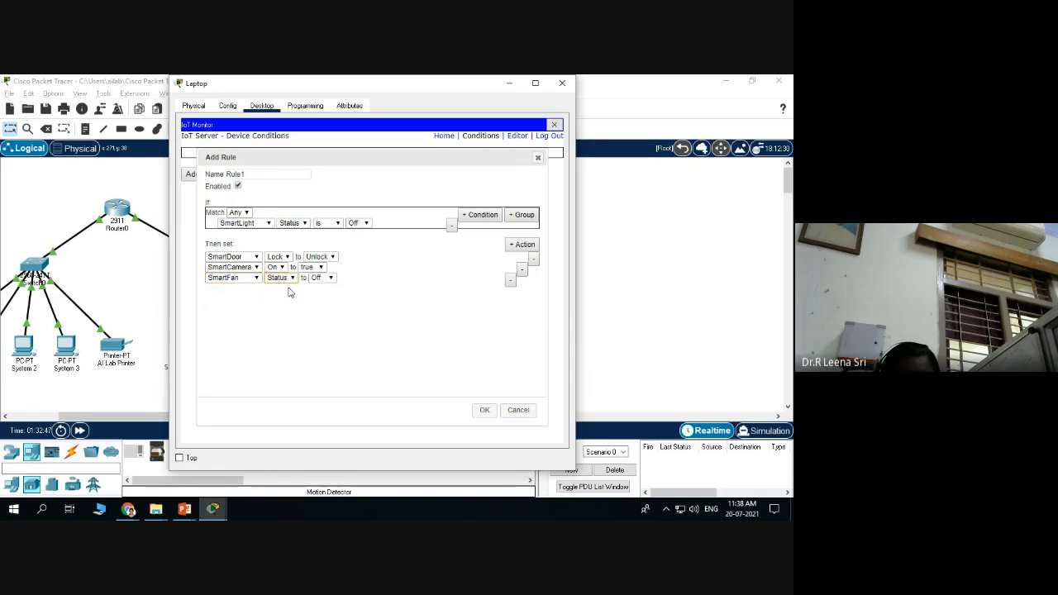
{"action": "left_click", "coordinate": [329, 278]}
{"action": "left_click", "coordinate": [319, 304]}
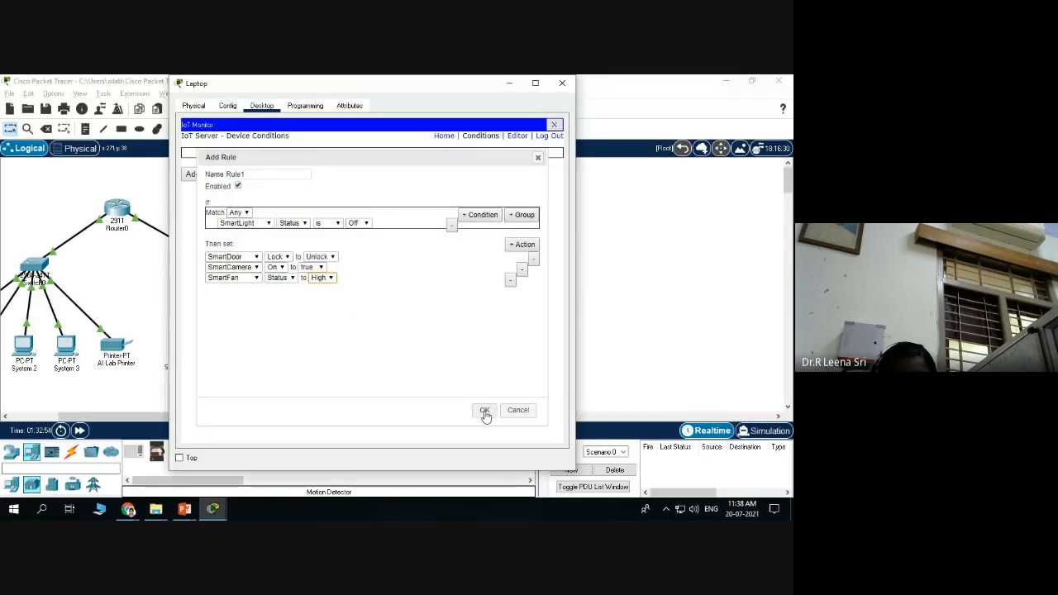
Confirm Rule1's Any match, SmartLight condition and SmartDoor setting, then save it.
{"action": "left_click", "coordinate": [245, 212]}
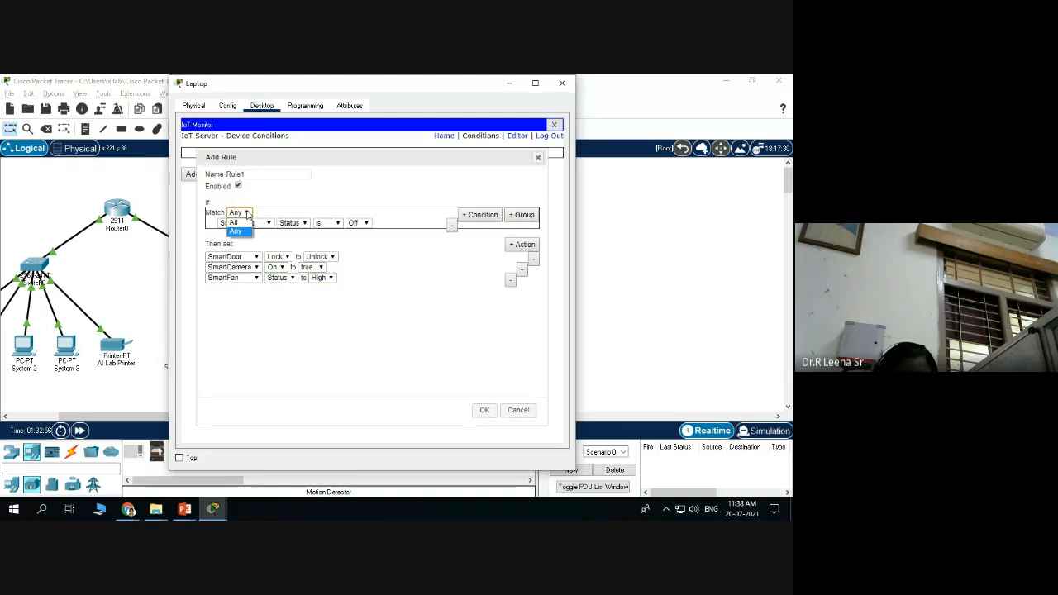
{"action": "left_click", "coordinate": [236, 231]}
{"action": "left_click", "coordinate": [268, 224]}
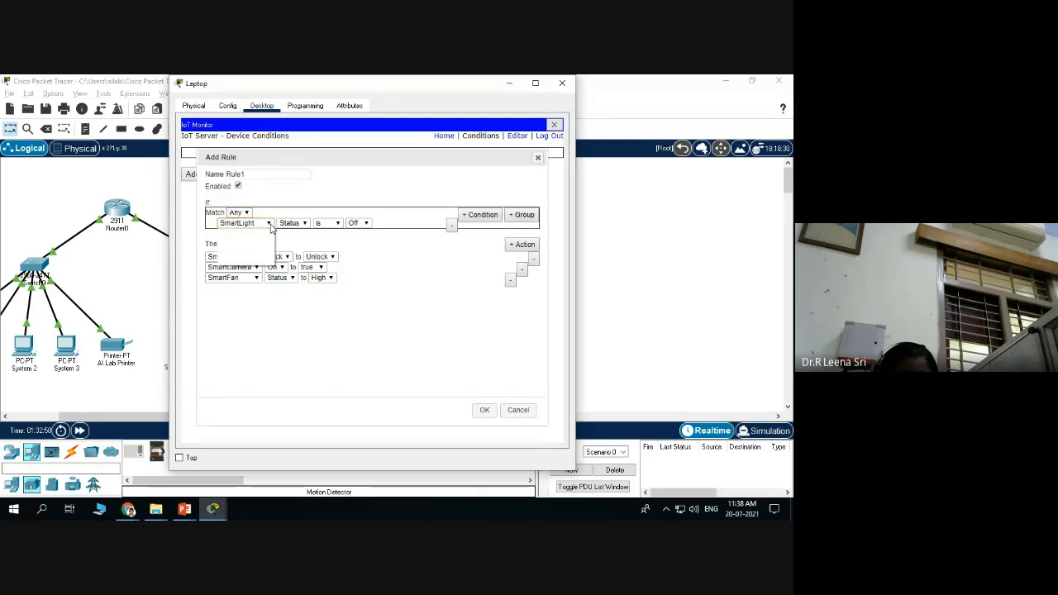
{"action": "left_click", "coordinate": [256, 232]}
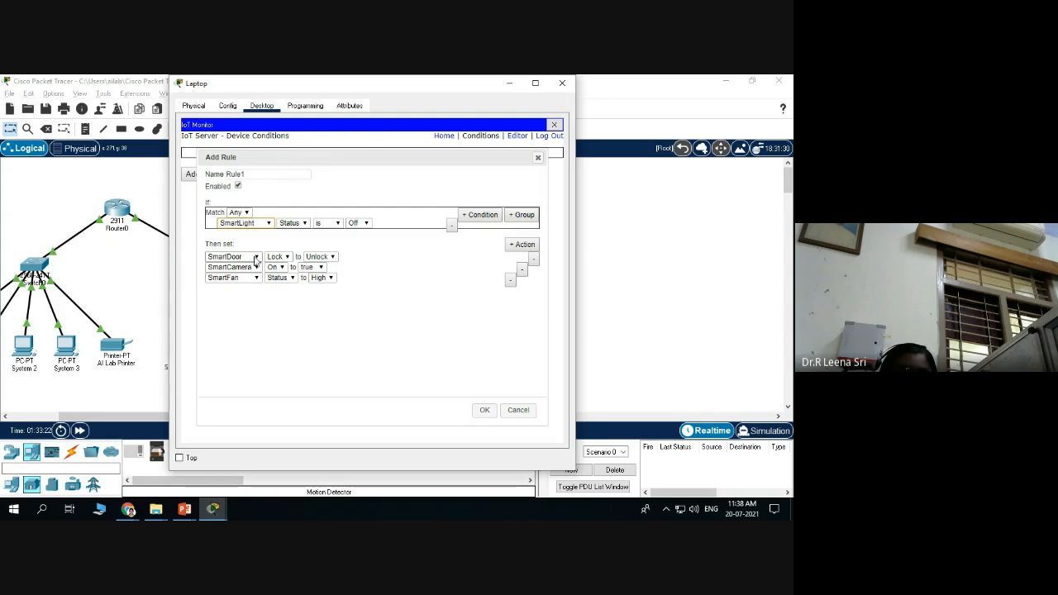
{"action": "left_click", "coordinate": [288, 257]}
{"action": "left_click", "coordinate": [287, 258]}
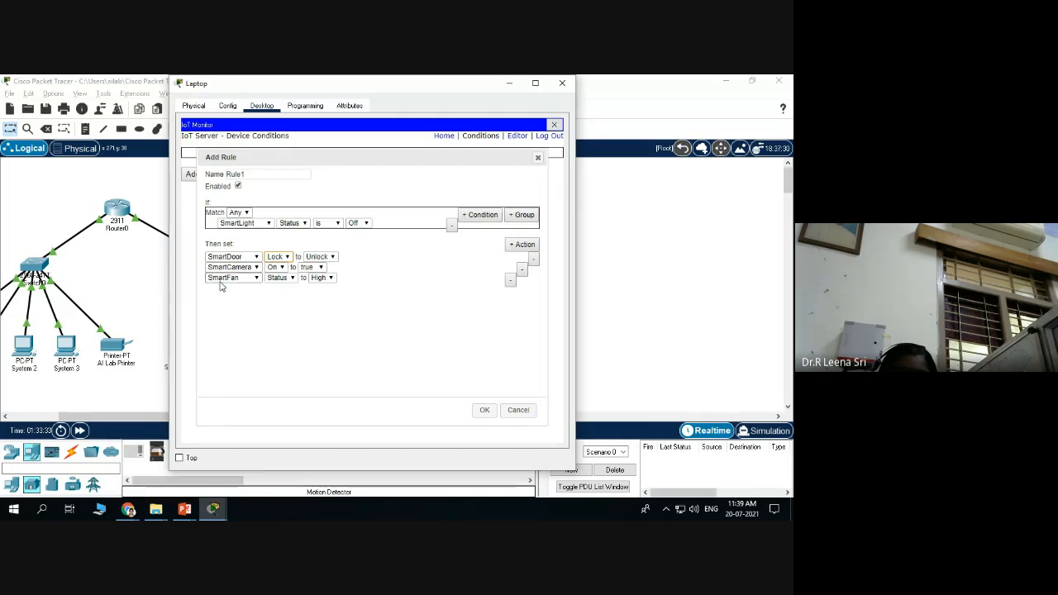
{"action": "left_click", "coordinate": [485, 411]}
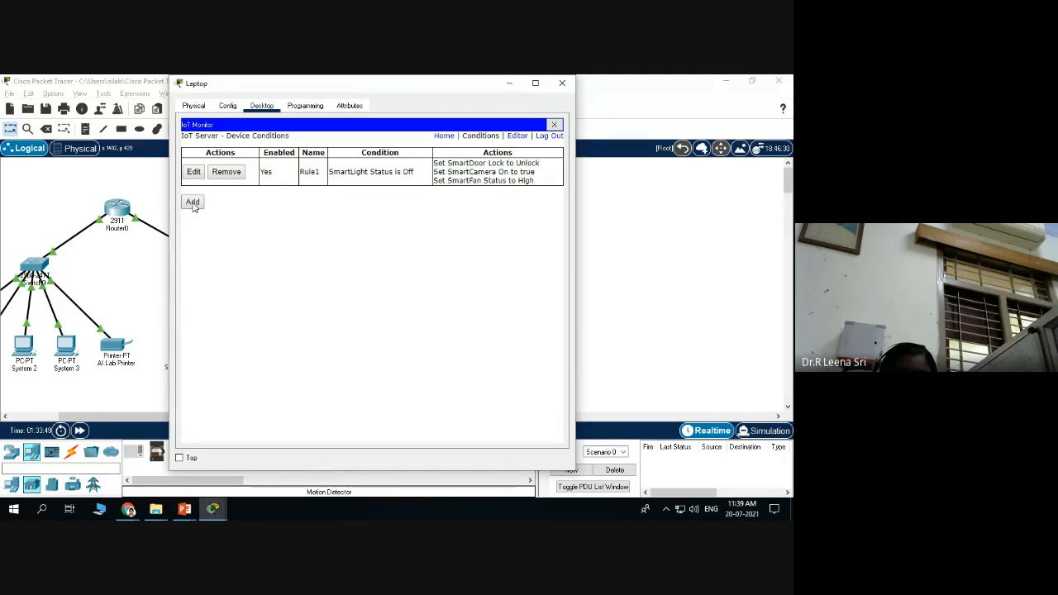
Discard an empty new rule and shift the laptop window left to reveal the SmartHome devices.
{"action": "left_click", "coordinate": [193, 202]}
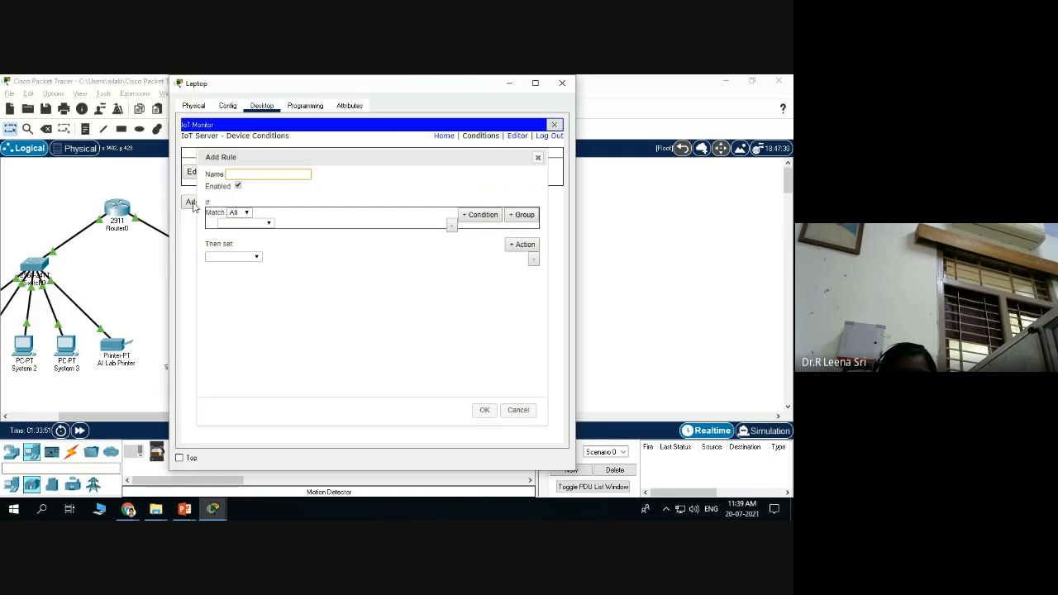
{"action": "left_click", "coordinate": [537, 157]}
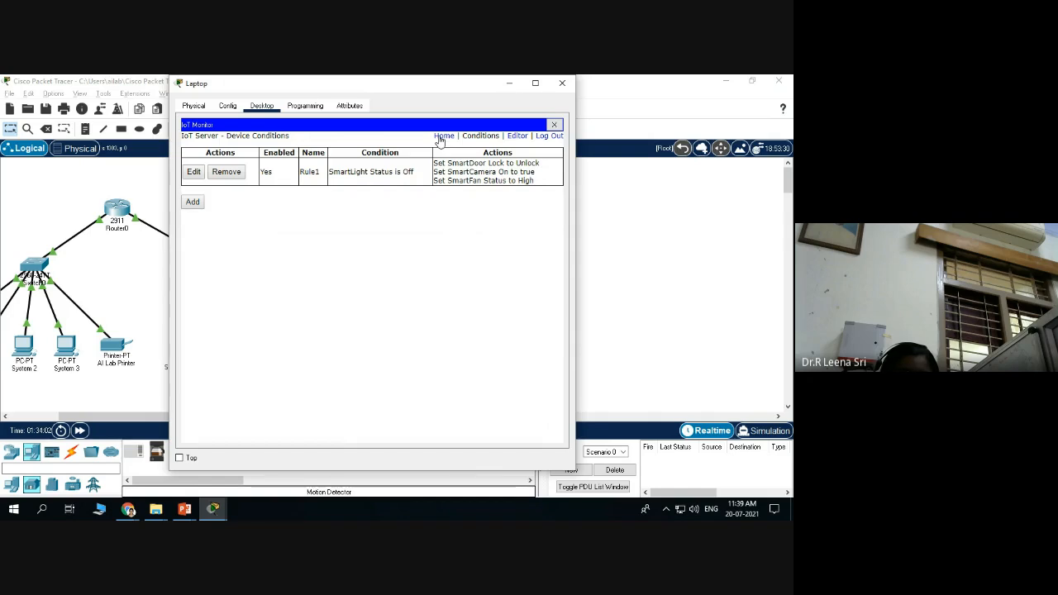
{"action": "left_click_drag", "start_coordinate": [444, 90], "coordinate": [228, 88]}
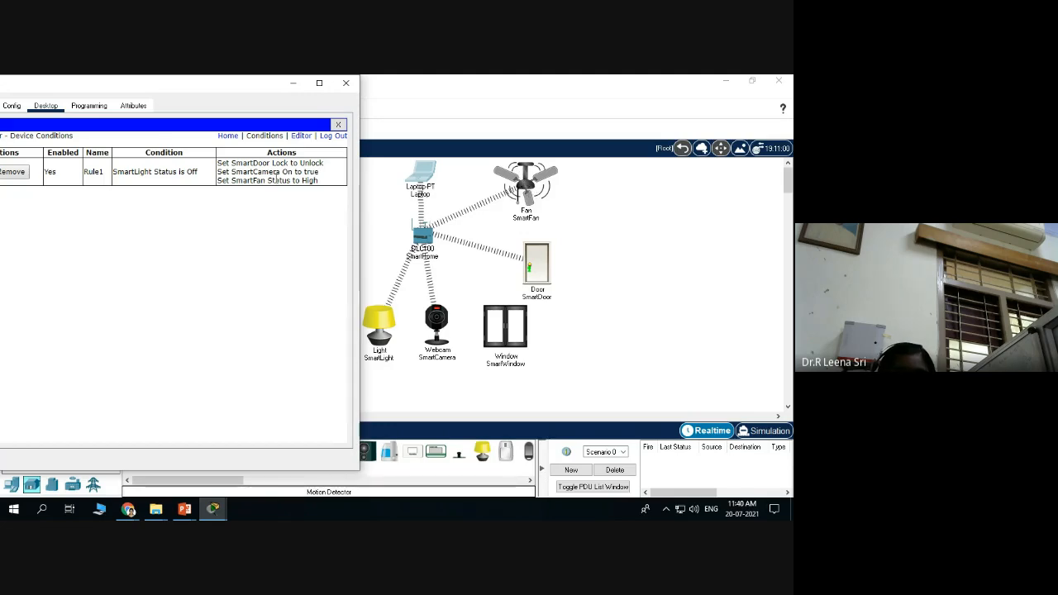
From the IoT Monitor device list, switch the SmartLight On, then close the laptop window.
{"action": "left_click", "coordinate": [227, 136]}
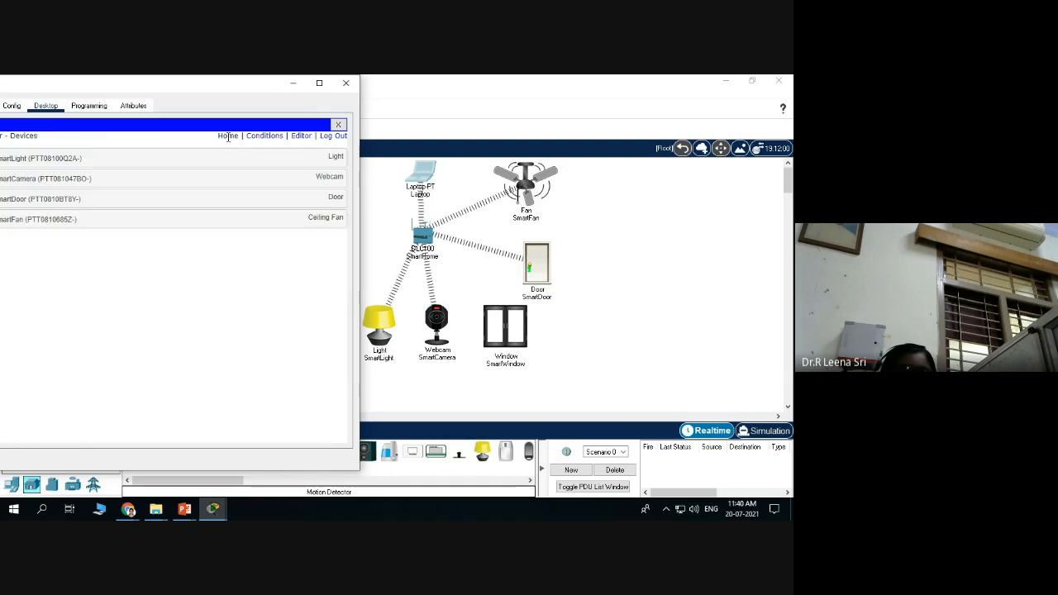
{"action": "left_click_drag", "start_coordinate": [217, 83], "coordinate": [267, 91]}
{"action": "left_click", "coordinate": [253, 169]}
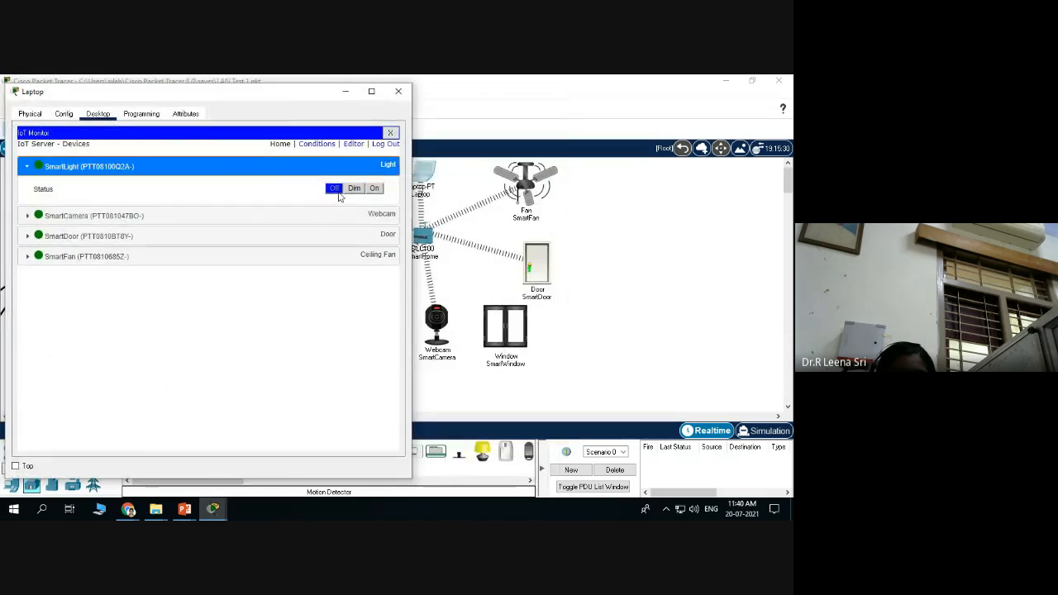
{"action": "left_click", "coordinate": [291, 216]}
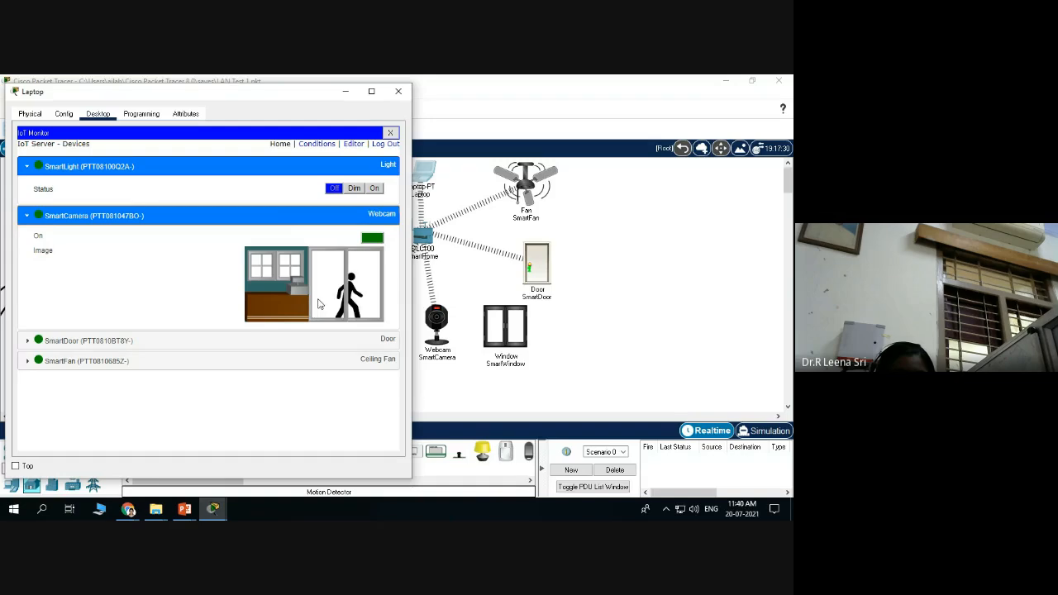
{"action": "left_click", "coordinate": [375, 240]}
{"action": "left_click", "coordinate": [377, 188]}
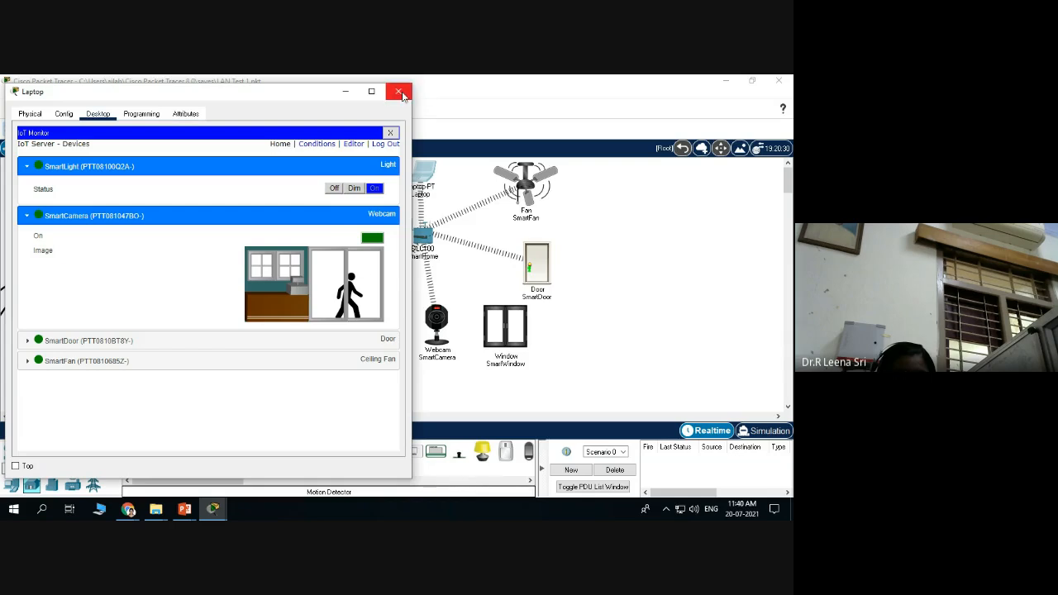
{"action": "left_click", "coordinate": [400, 92]}
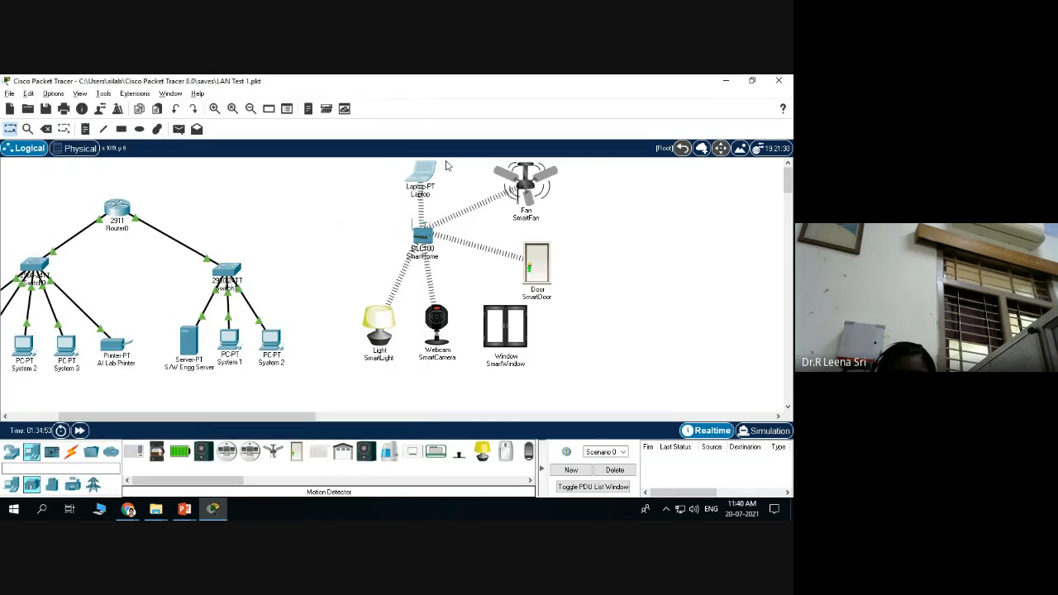
Reopen the laptop and launch the IoT Monitor app from its Desktop.
{"action": "left_click", "coordinate": [422, 175]}
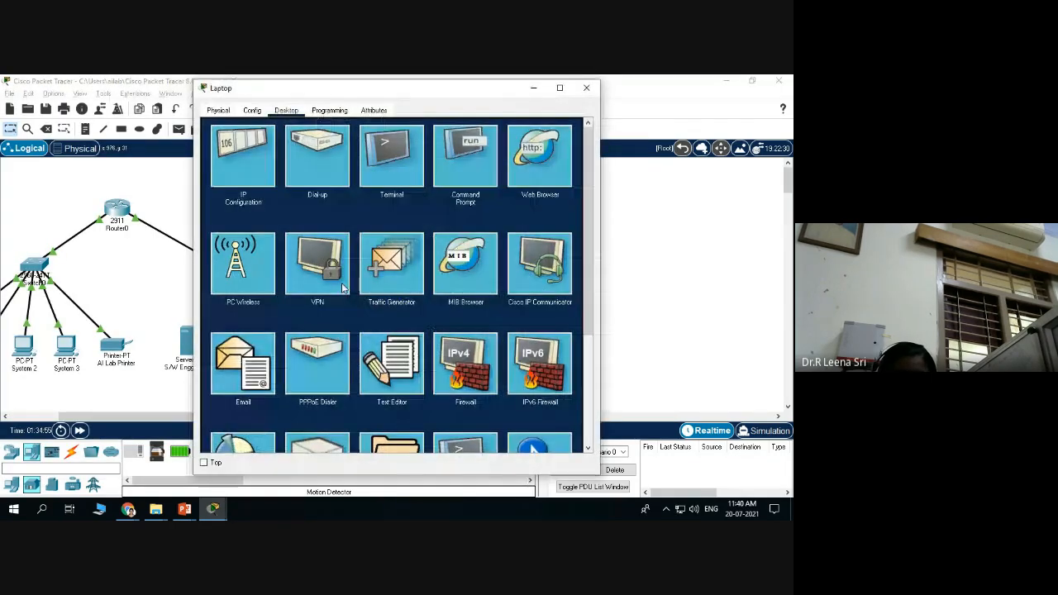
{"action": "scroll", "coordinate": [343, 287], "scroll_direction": "down", "scroll_amount": 3}
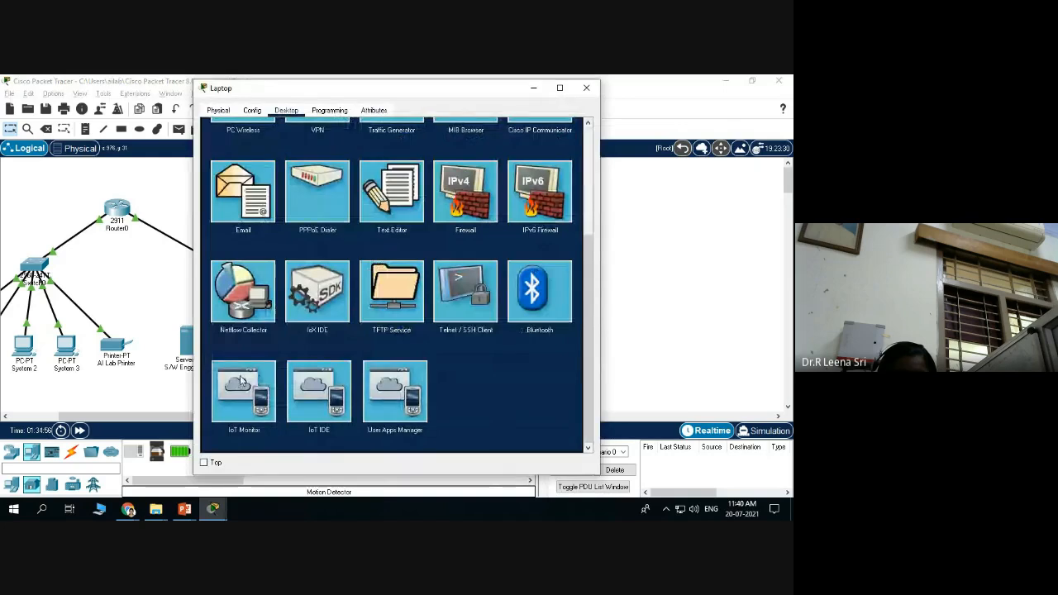
{"action": "left_click", "coordinate": [241, 381]}
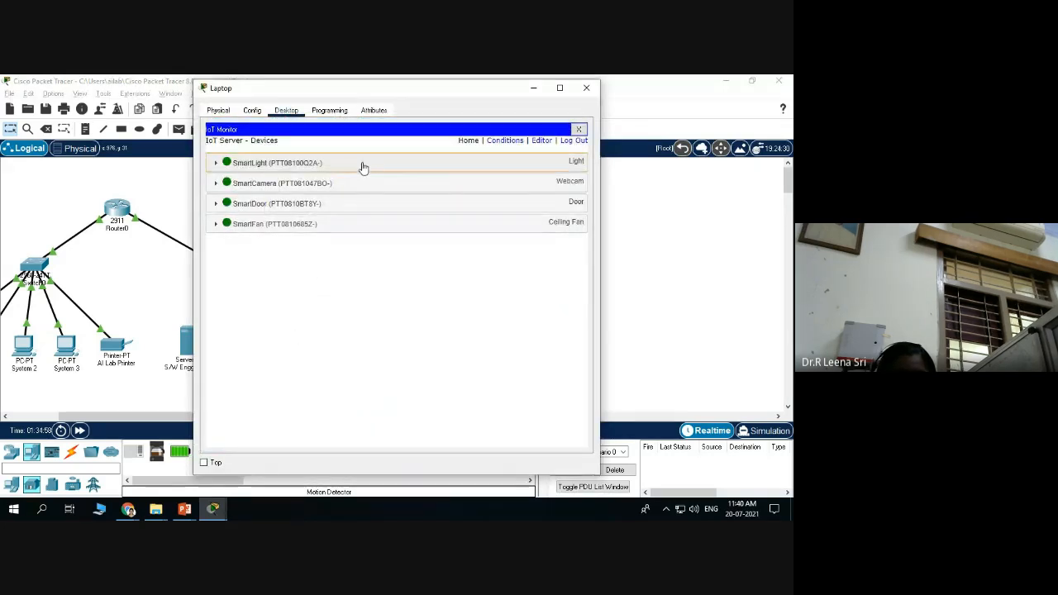
Expand SmartLight, SmartCamera, SmartDoor and SmartFan, then switch the SmartLight Off.
{"action": "left_click", "coordinate": [362, 168]}
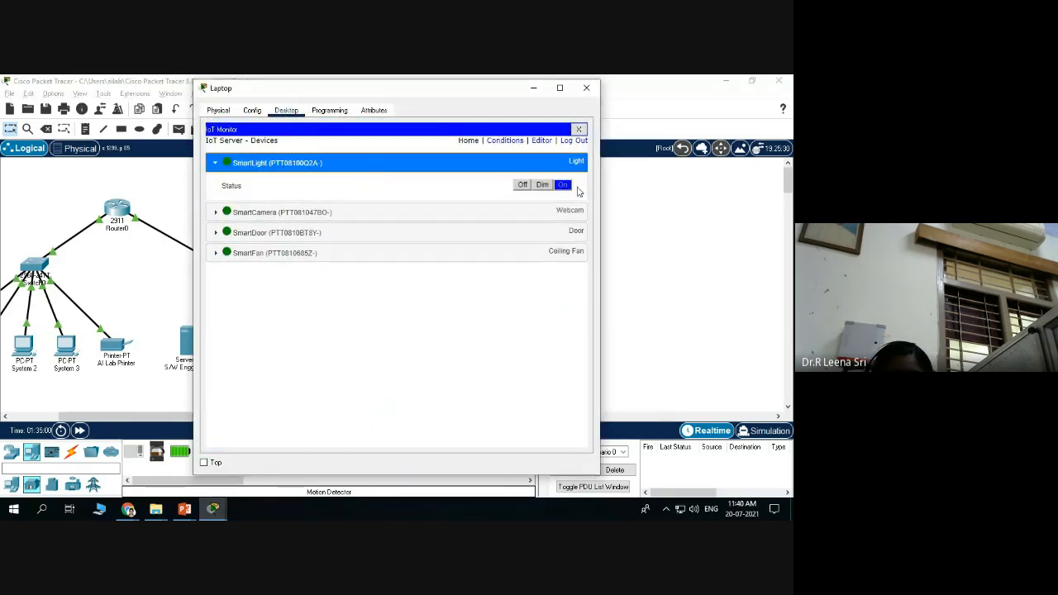
{"action": "left_click", "coordinate": [464, 220]}
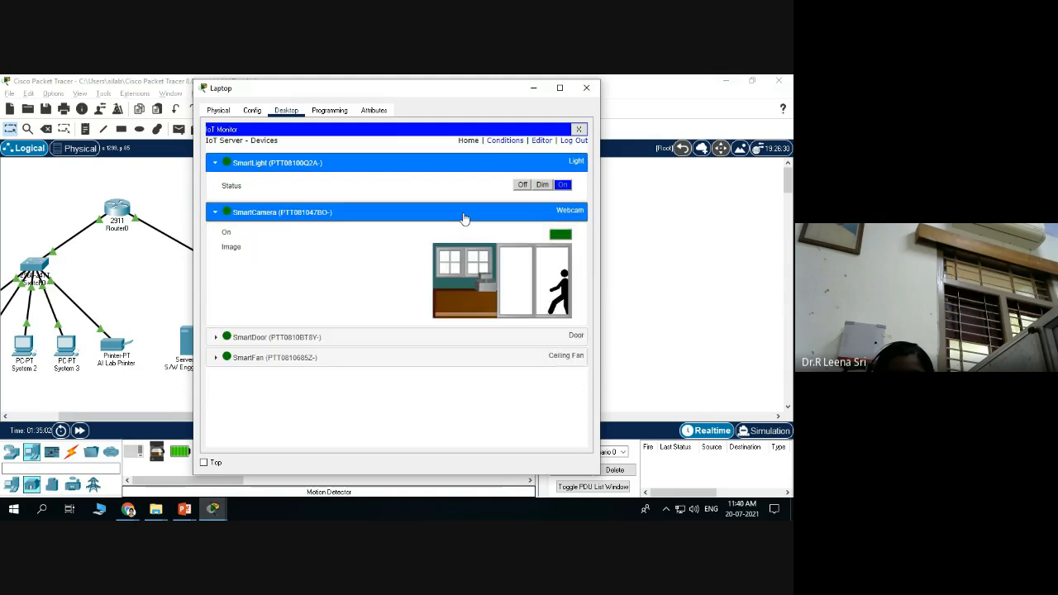
{"action": "left_click", "coordinate": [418, 341]}
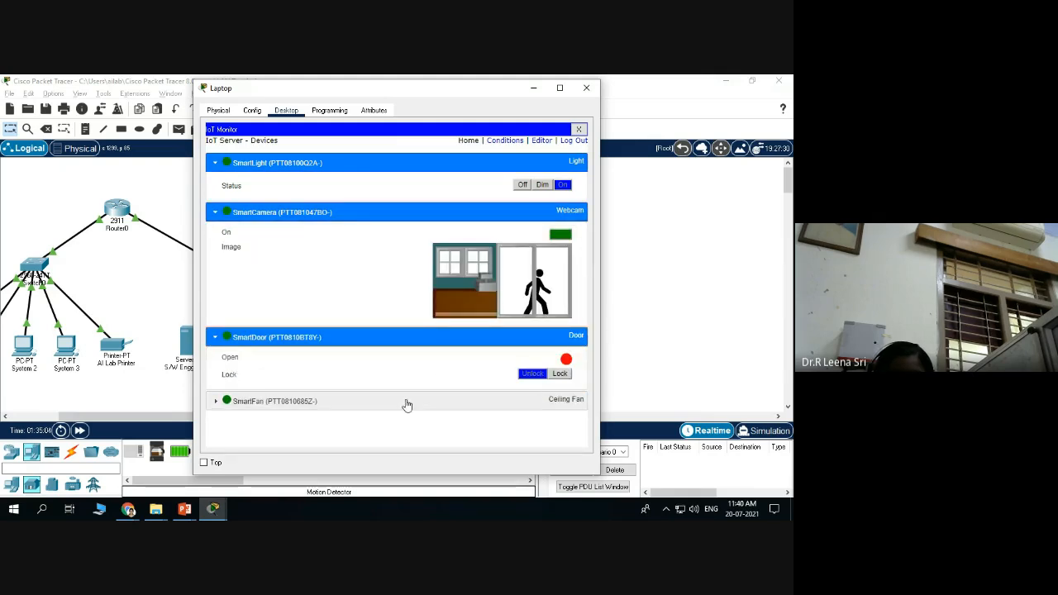
{"action": "left_click", "coordinate": [403, 405]}
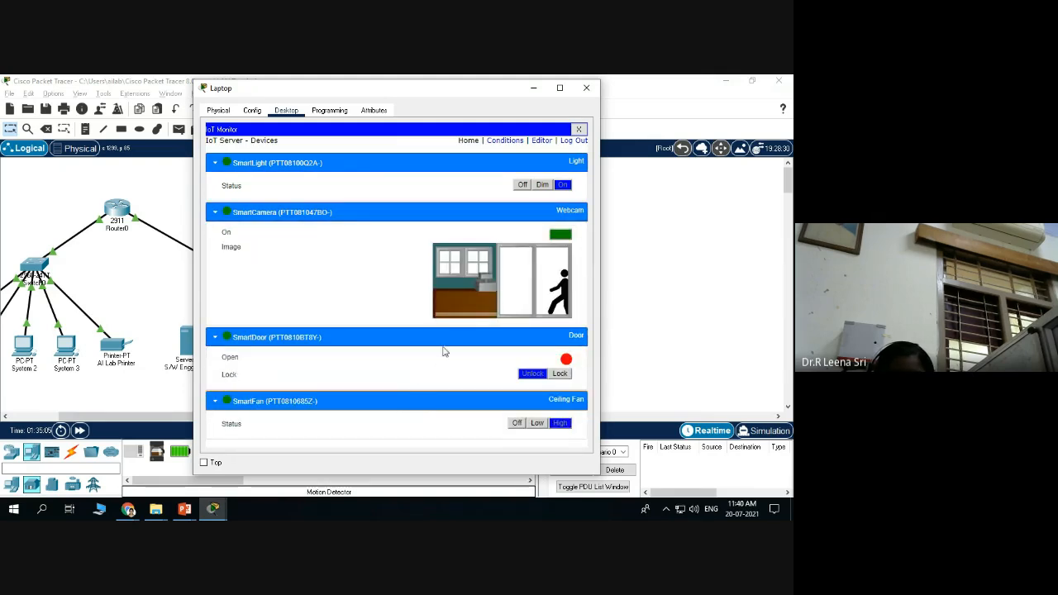
{"action": "left_click", "coordinate": [523, 185]}
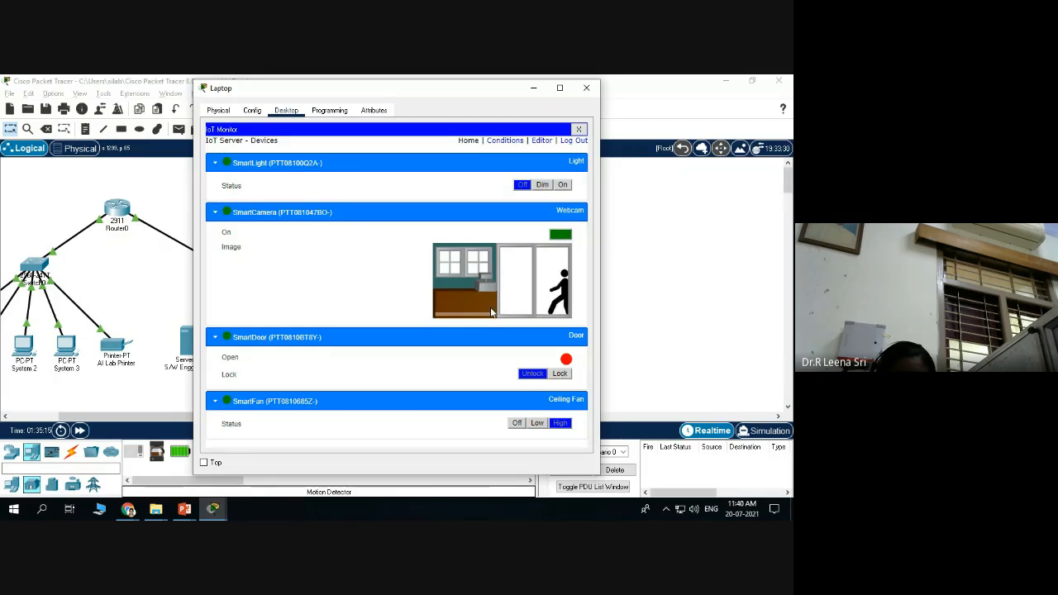
{"action": "left_click_drag", "start_coordinate": [435, 90], "coordinate": [274, 79]}
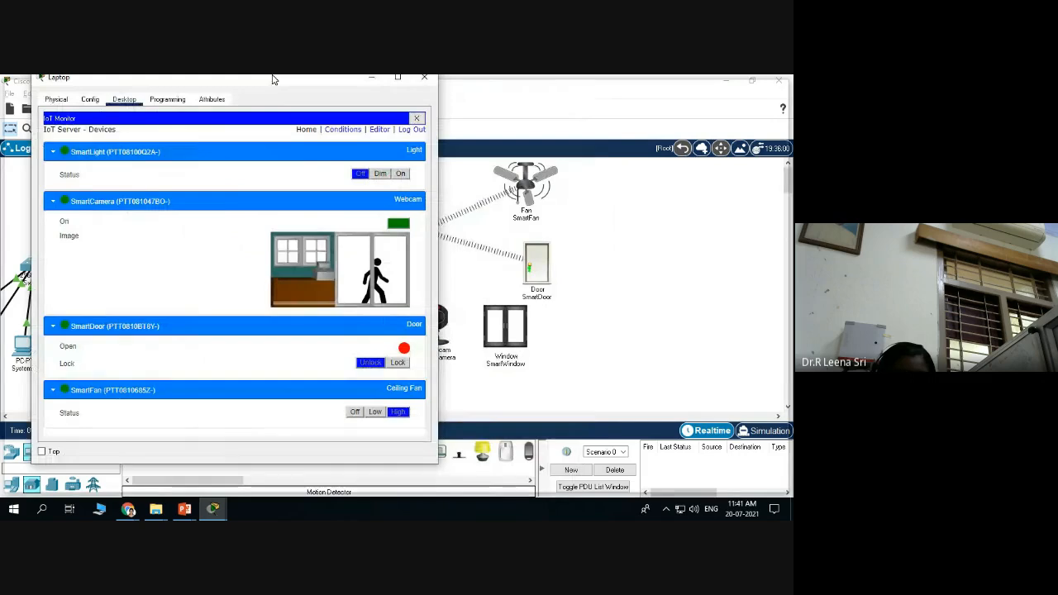
{"action": "double_click", "coordinate": [272, 81]}
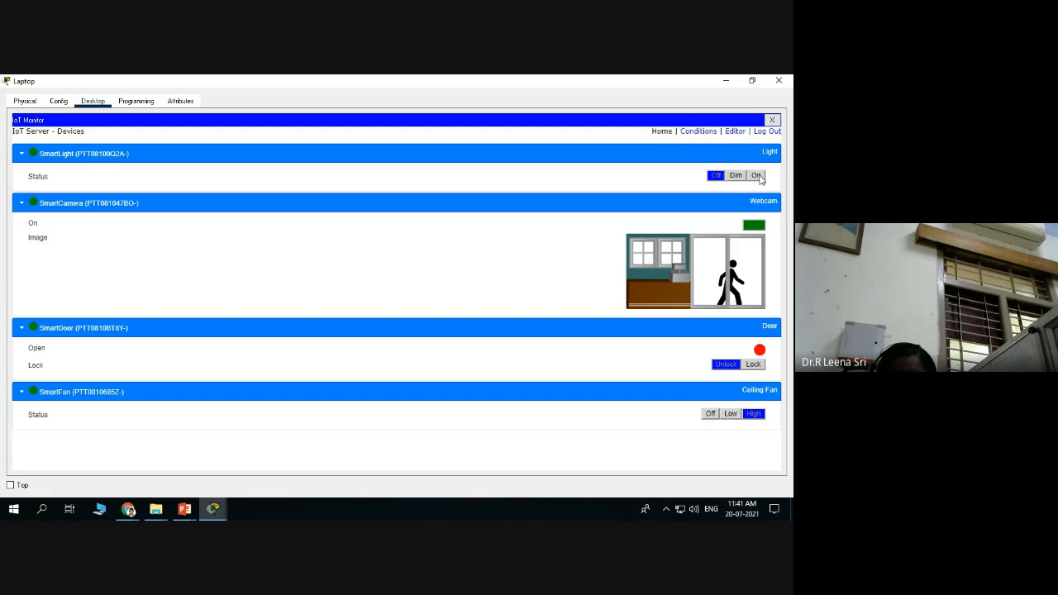
{"action": "left_click", "coordinate": [757, 176]}
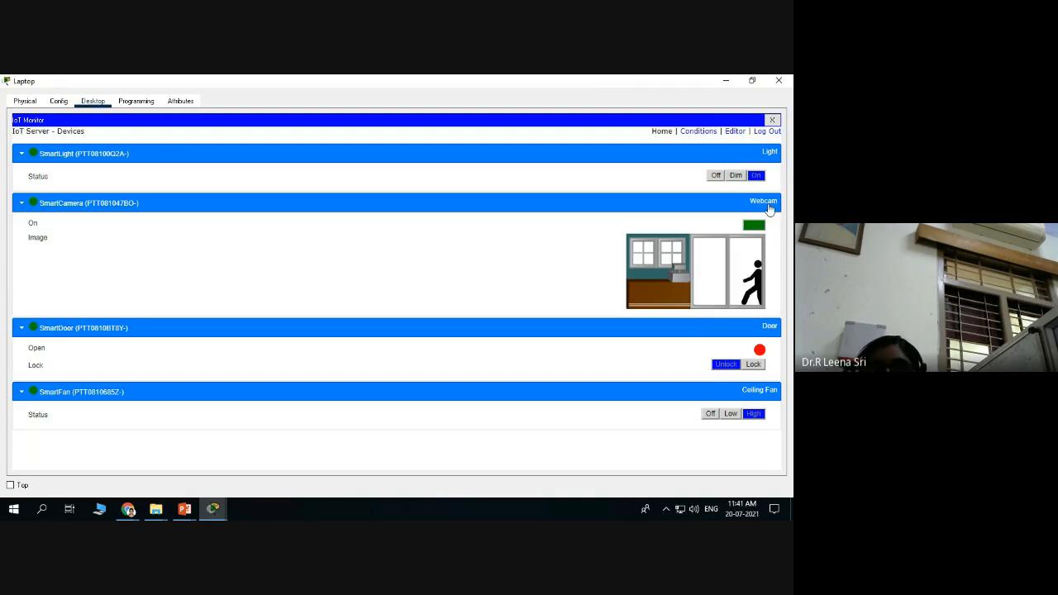
{"action": "left_click", "coordinate": [715, 176]}
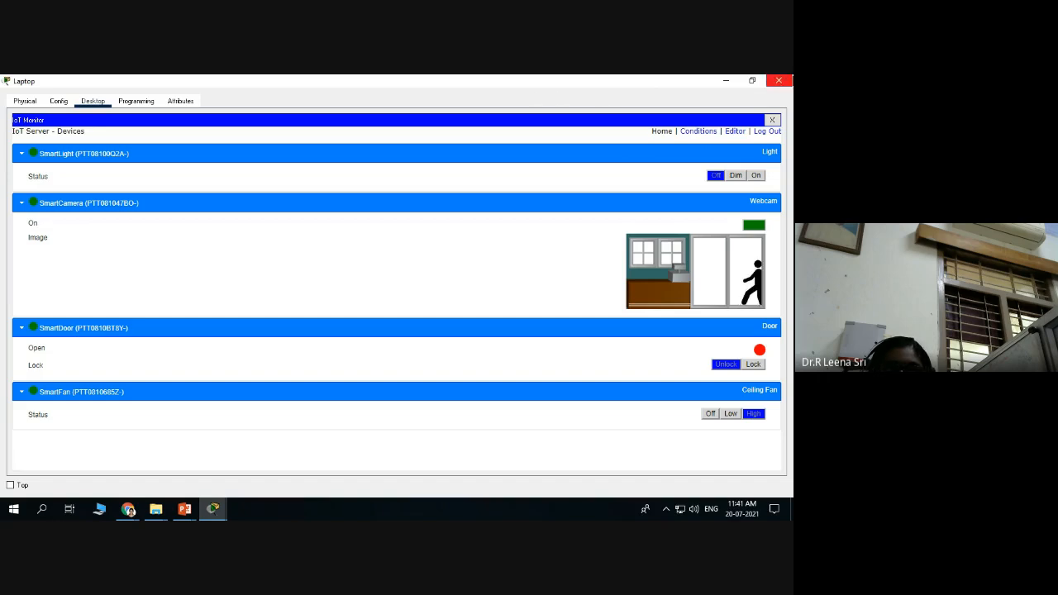
{"action": "left_click", "coordinate": [752, 81]}
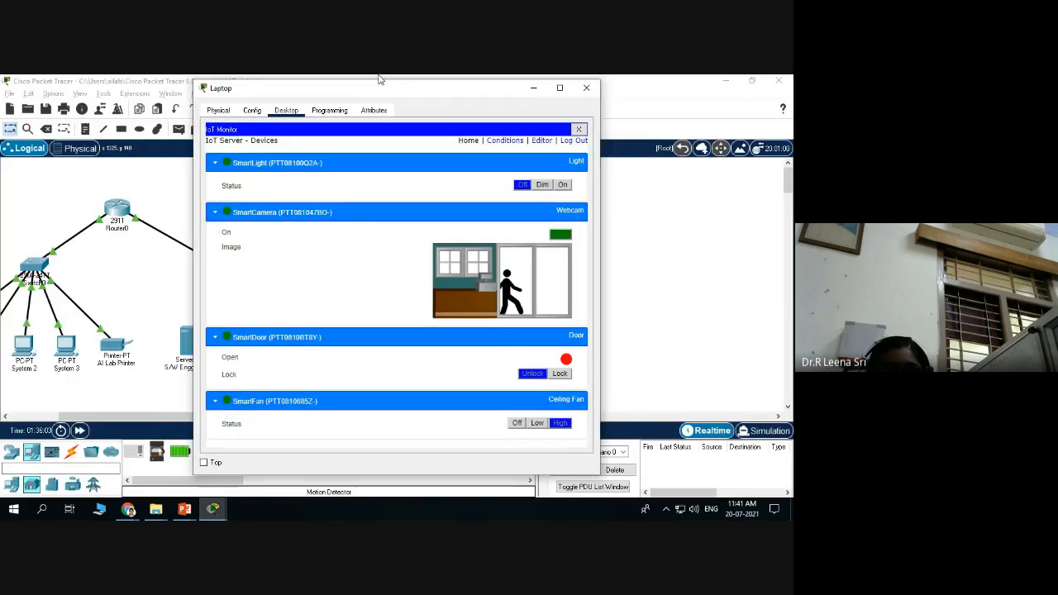
Go to the IoT Monitor's Conditions page and start adding a new rule.
{"action": "mouse_move", "coordinate": [397, 80]}
{"action": "left_mouse_down"}
{"action": "mouse_move", "coordinate": [234, 79]}
{"action": "mouse_move", "coordinate": [206, 88]}
{"action": "mouse_move", "coordinate": [197, 104]}
{"action": "mouse_move", "coordinate": [213, 114]}
{"action": "left_mouse_up"}
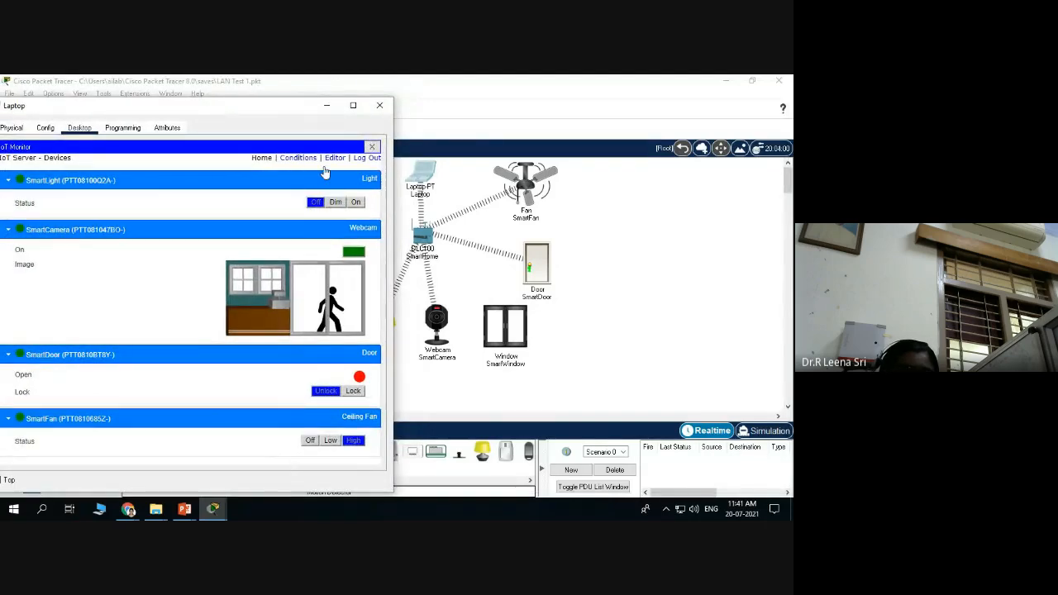
{"action": "left_click", "coordinate": [297, 158]}
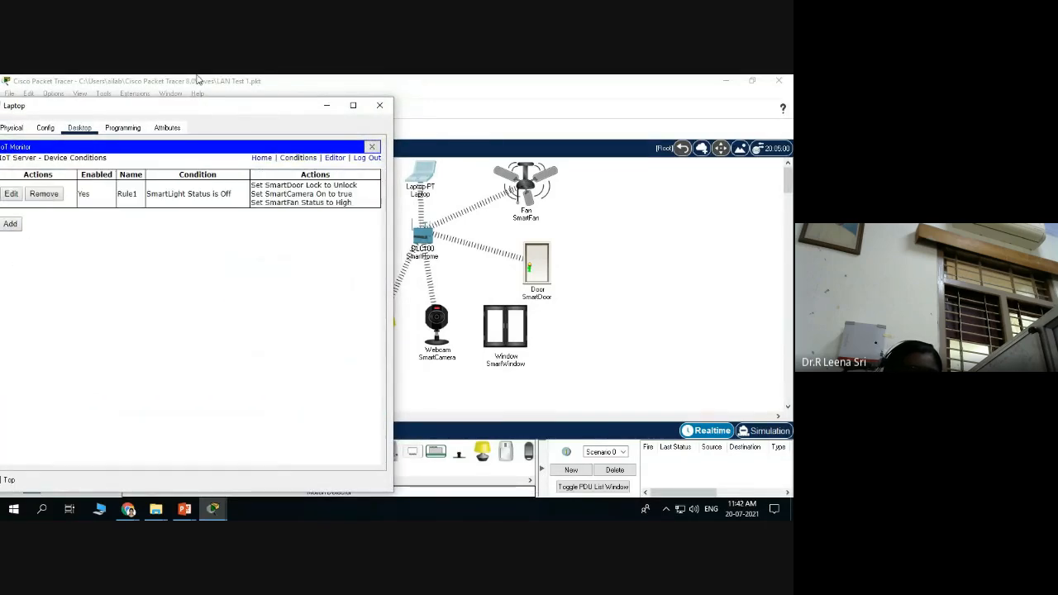
{"action": "left_click_drag", "start_coordinate": [198, 111], "coordinate": [333, 89]}
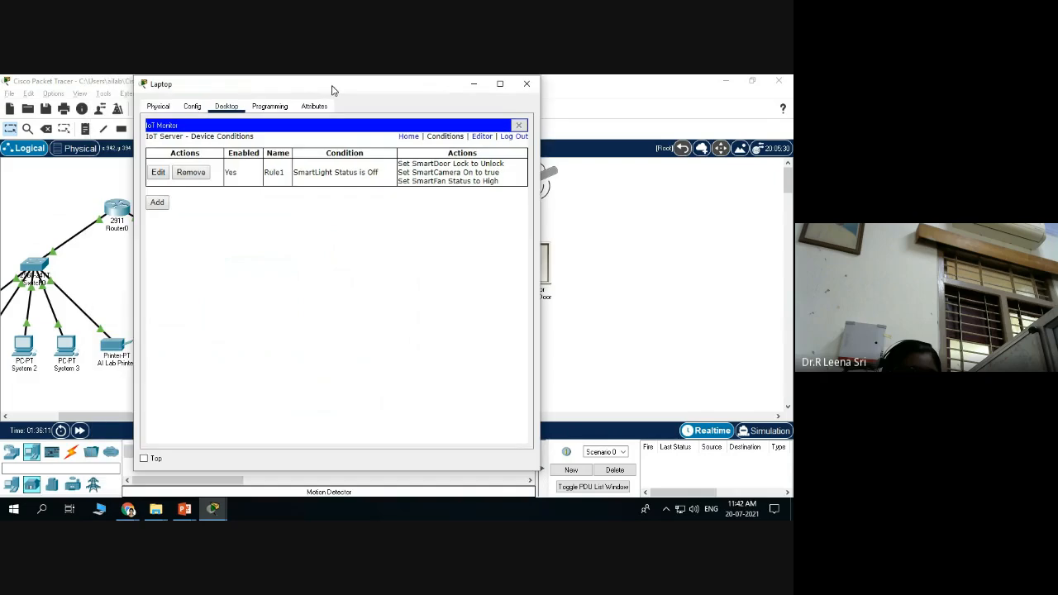
{"action": "left_click", "coordinate": [157, 202]}
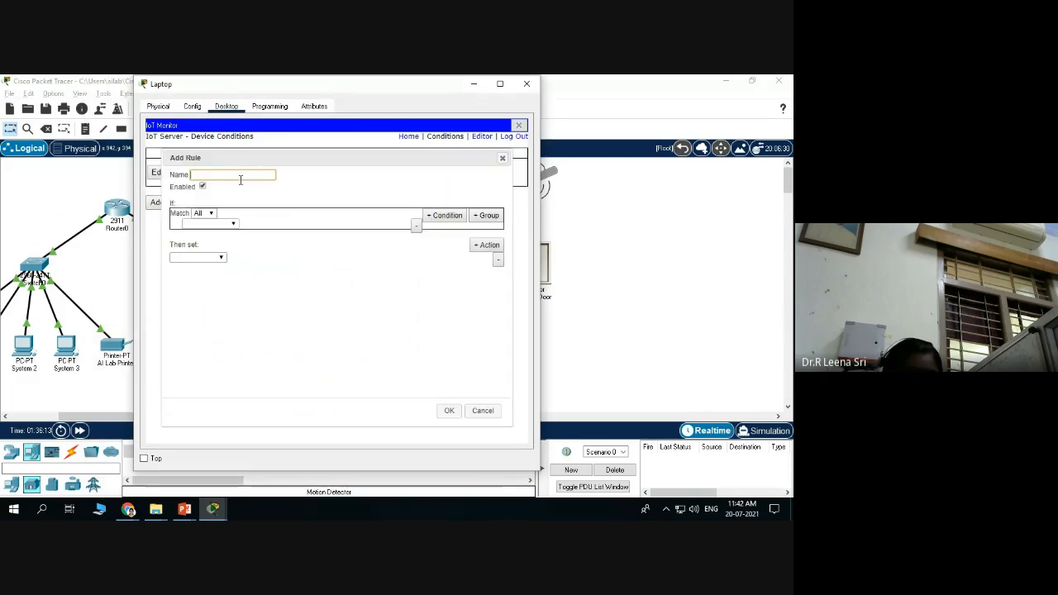
Name the rule Rule2, match Any, with the condition SmartLight Status is On.
{"action": "type", "text": "Rule2"}
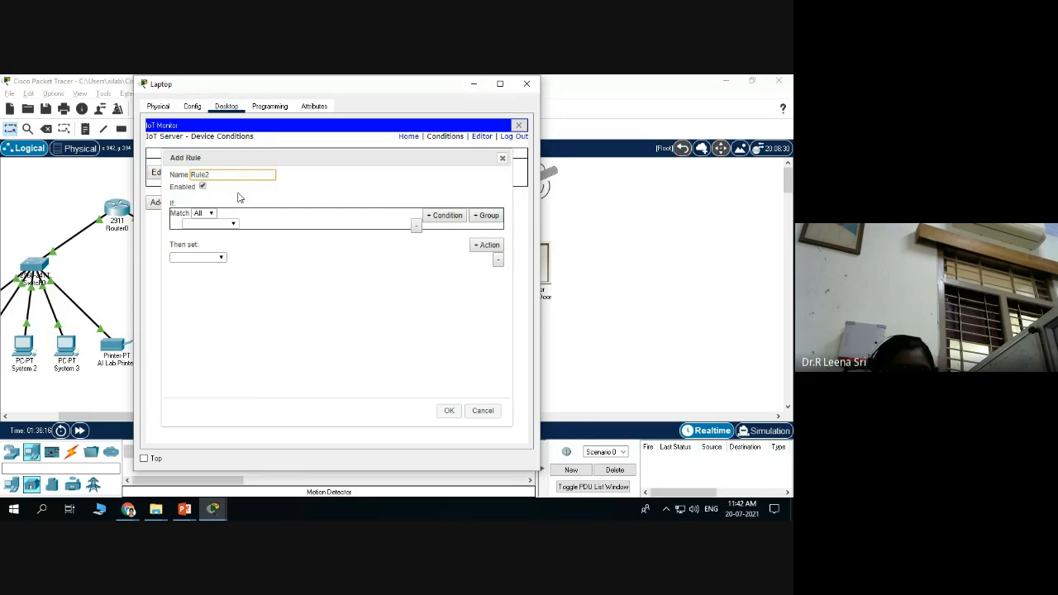
{"action": "left_click", "coordinate": [206, 213]}
{"action": "left_click", "coordinate": [201, 235]}
{"action": "left_click", "coordinate": [233, 224]}
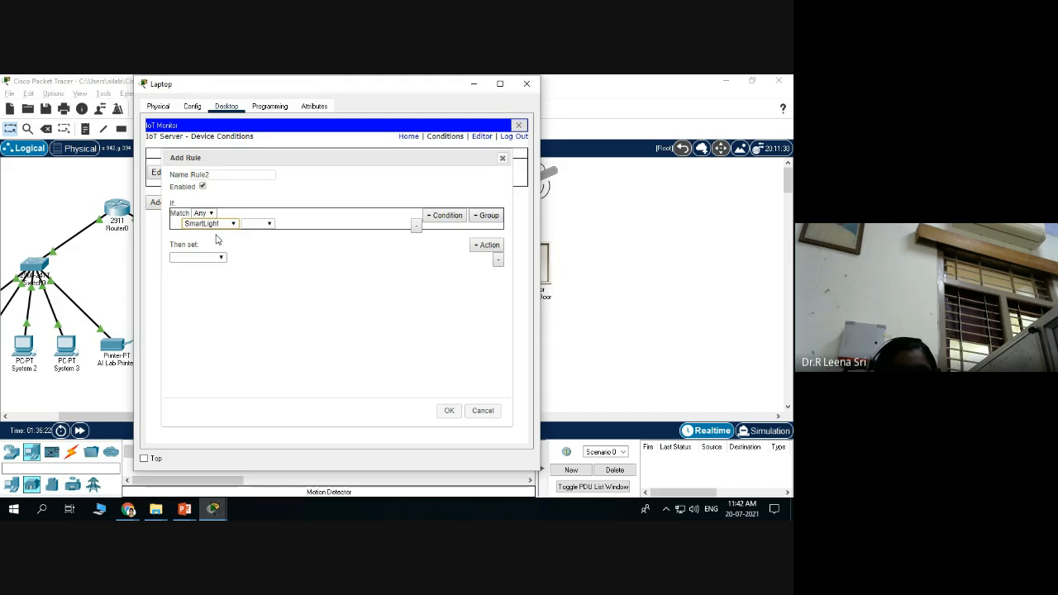
{"action": "left_click", "coordinate": [267, 223]}
{"action": "left_click", "coordinate": [262, 235]}
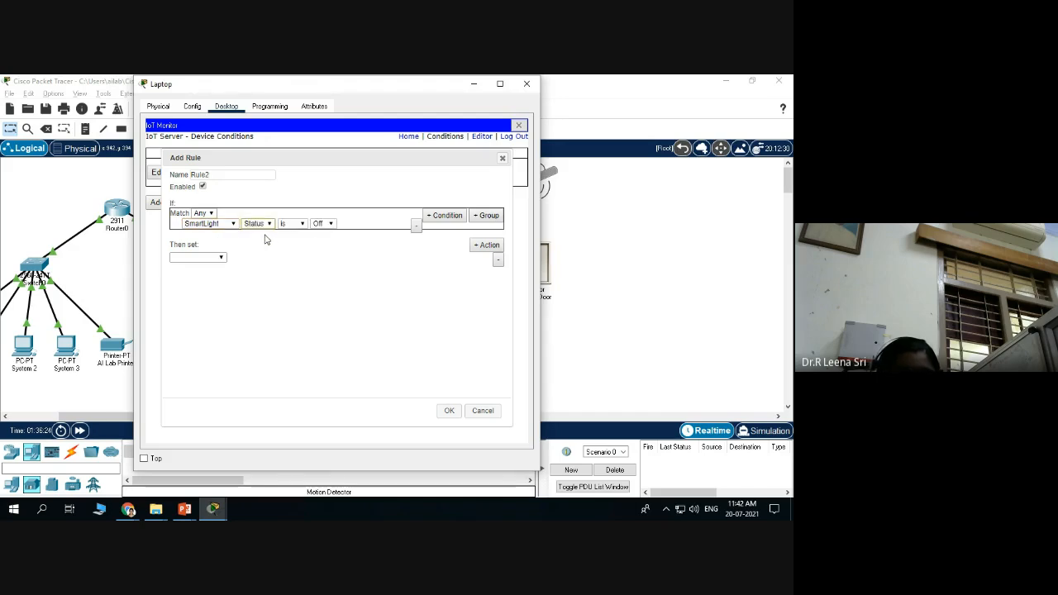
{"action": "left_click", "coordinate": [321, 223]}
{"action": "left_click", "coordinate": [321, 251]}
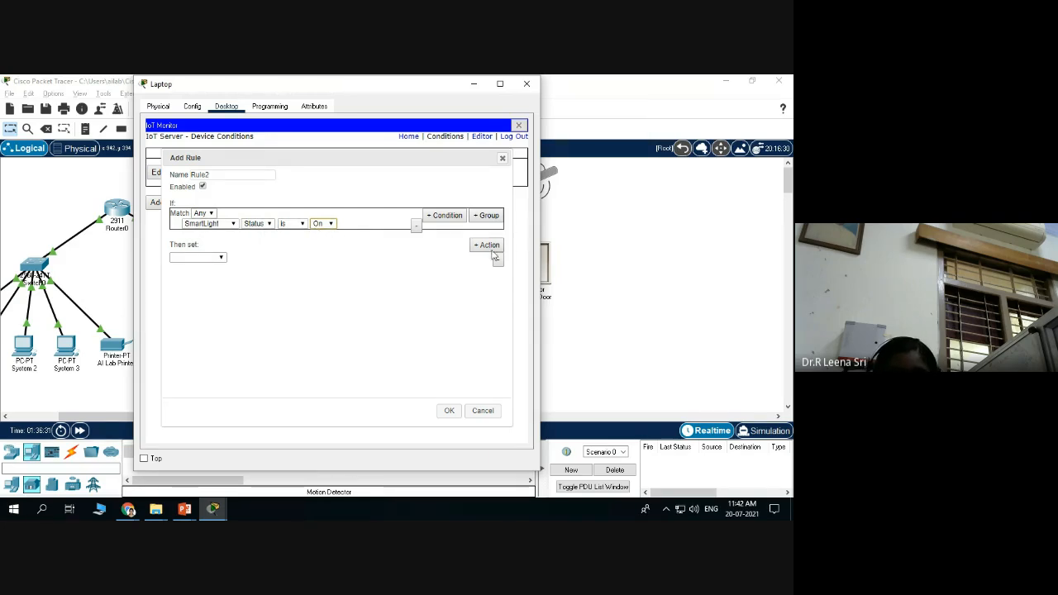
Set Rule2's first action to SmartCamera On = false.
{"action": "left_click", "coordinate": [220, 258]}
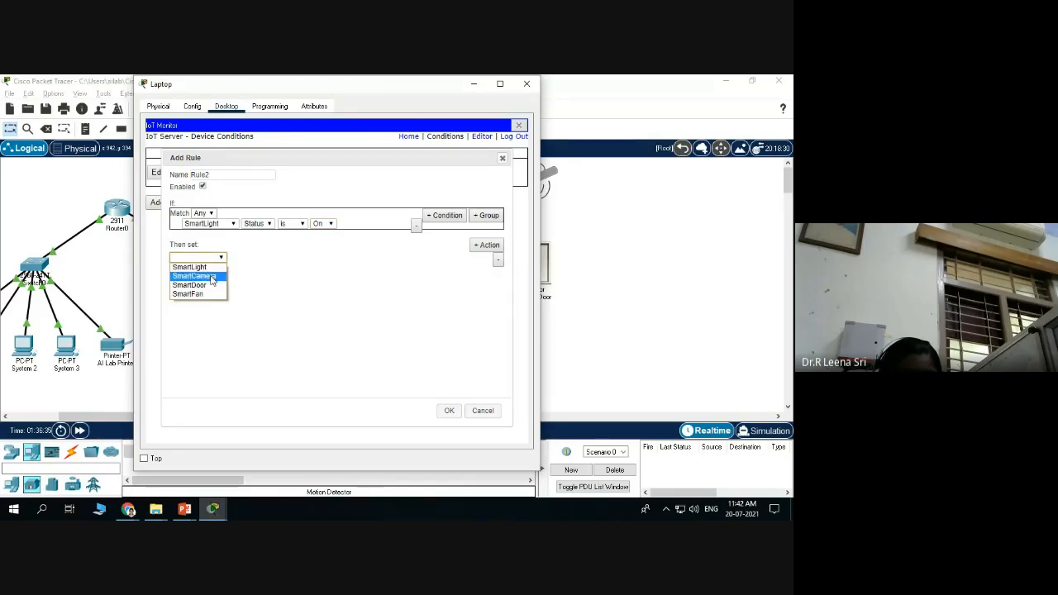
{"action": "left_click", "coordinate": [206, 276]}
{"action": "left_click", "coordinate": [247, 258]}
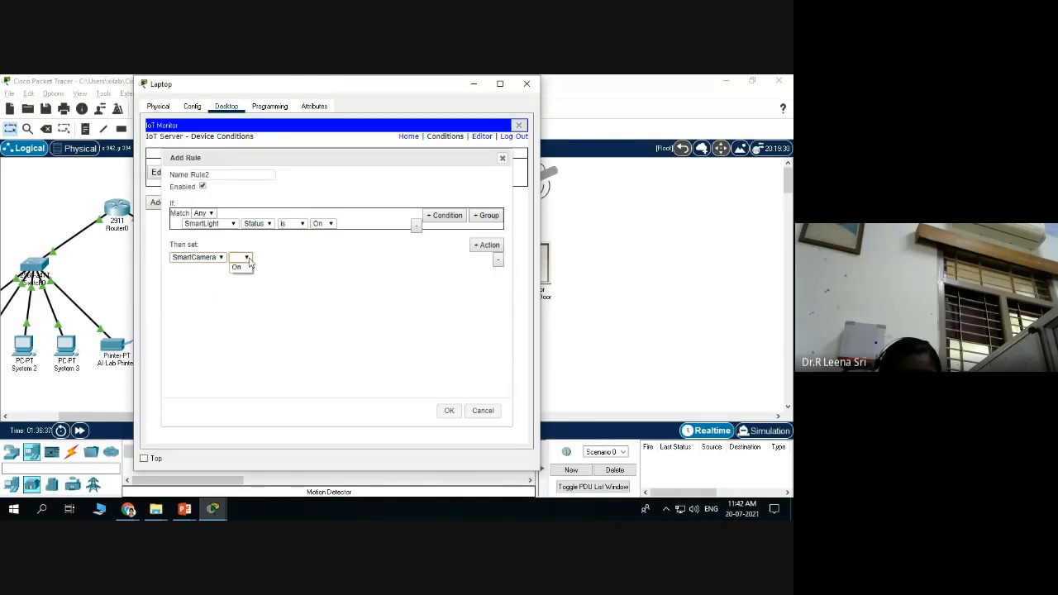
{"action": "left_click", "coordinate": [238, 267]}
{"action": "left_click", "coordinate": [285, 258]}
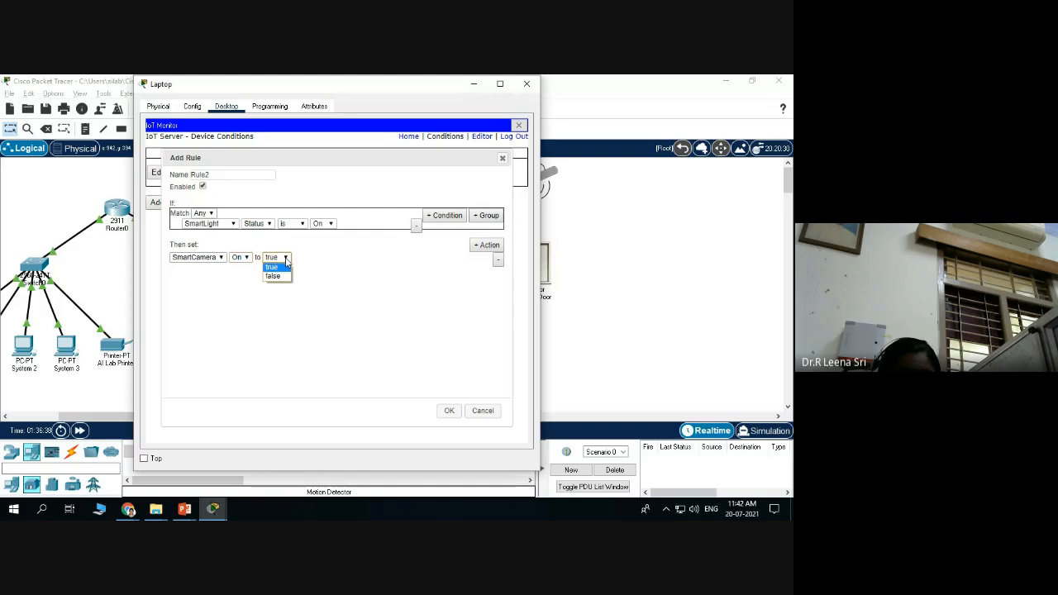
{"action": "left_click", "coordinate": [273, 276]}
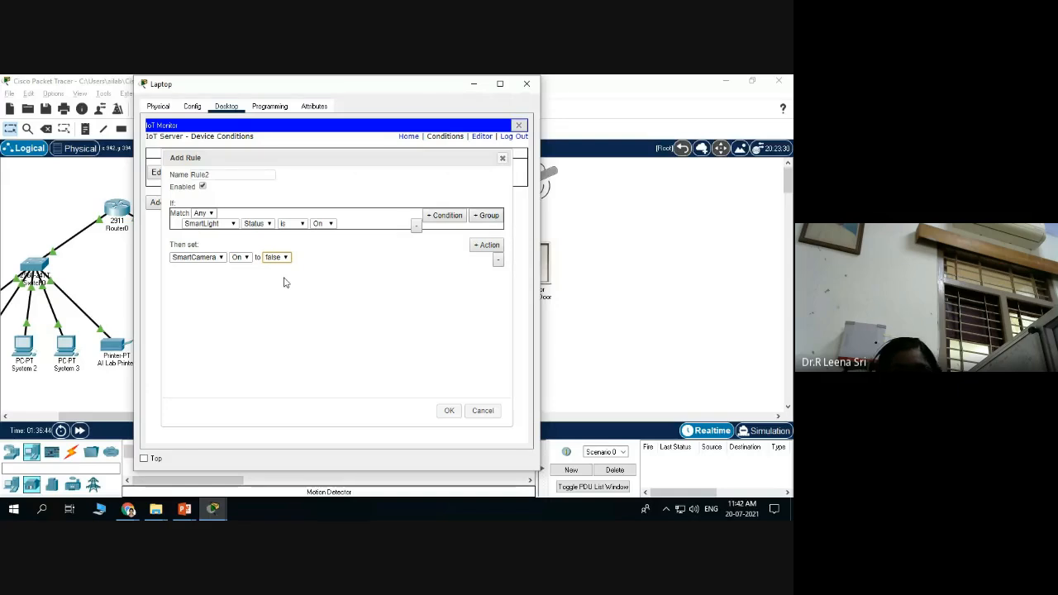
Add a second action setting the SmartDoor Lock to Lock.
{"action": "left_click", "coordinate": [488, 246]}
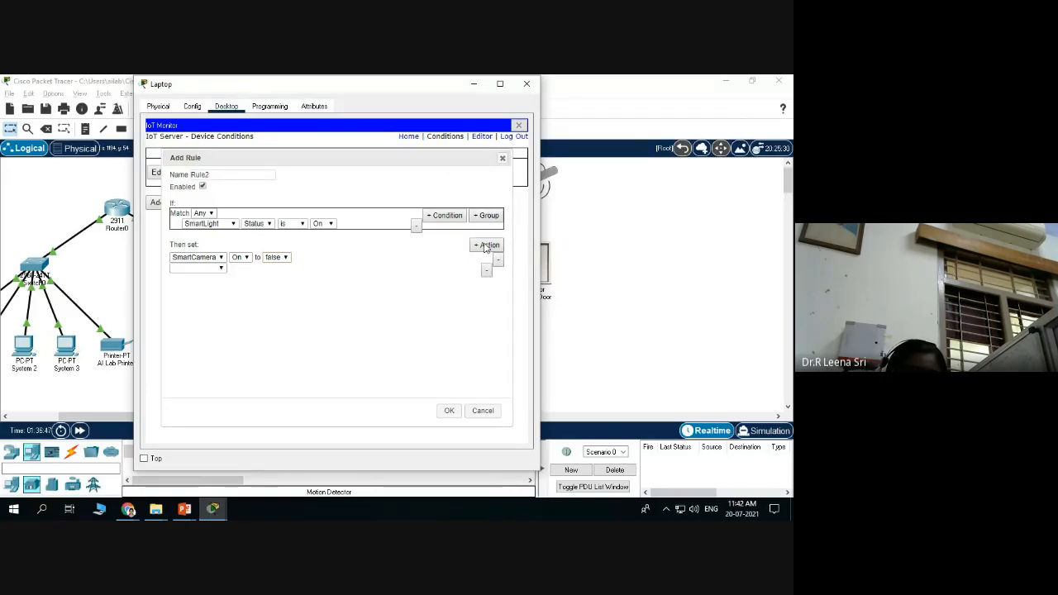
{"action": "left_click", "coordinate": [221, 267]}
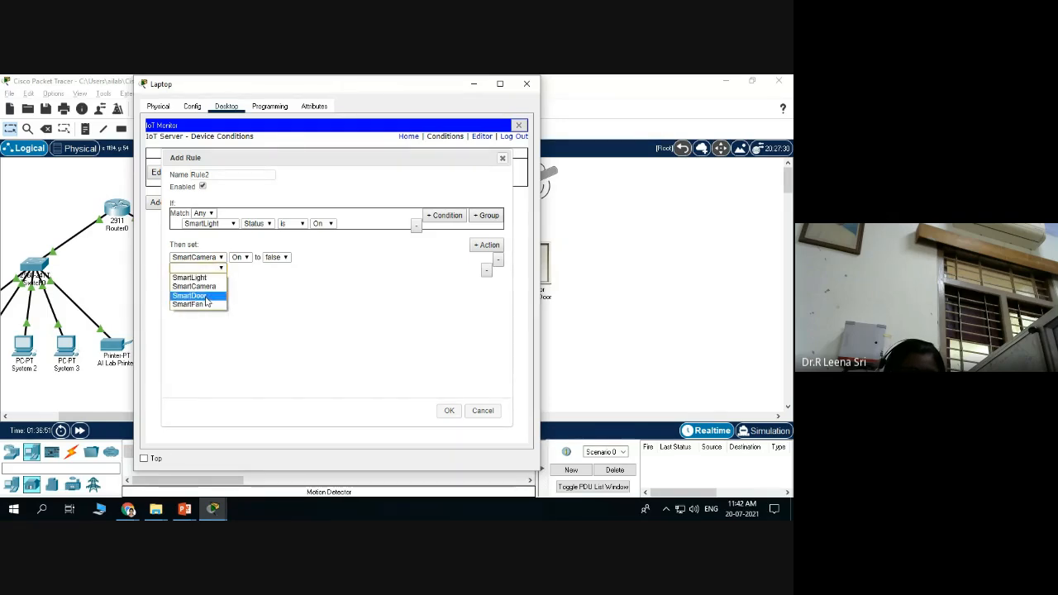
{"action": "left_click", "coordinate": [203, 296]}
{"action": "left_click", "coordinate": [251, 269]}
{"action": "left_click", "coordinate": [251, 278]}
{"action": "left_click", "coordinate": [295, 268]}
{"action": "left_click", "coordinate": [289, 287]}
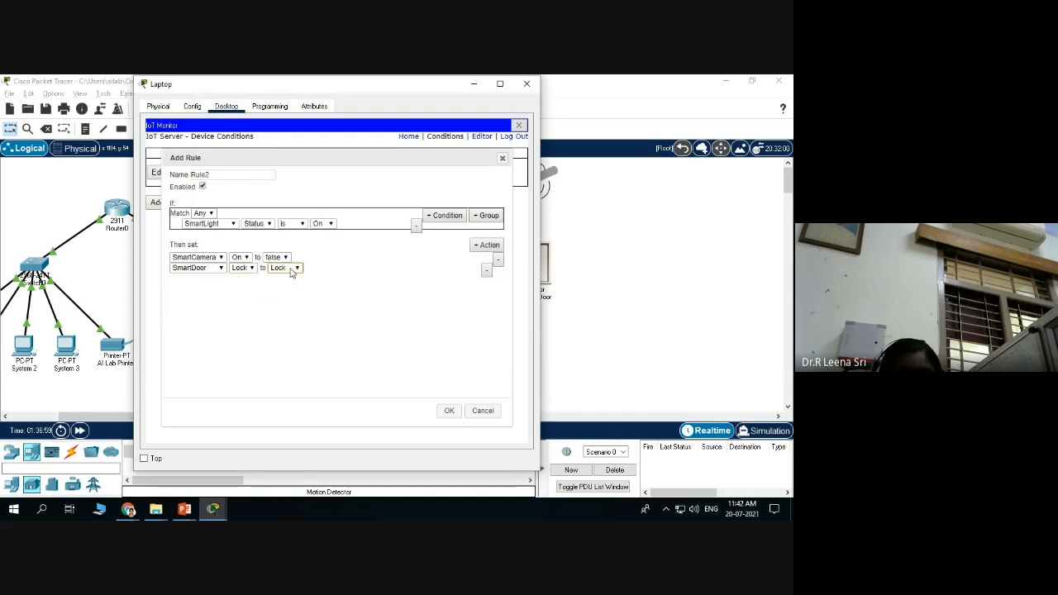
Add a third action setting SmartFan Status to Low, then save Rule2.
{"action": "left_click", "coordinate": [486, 245]}
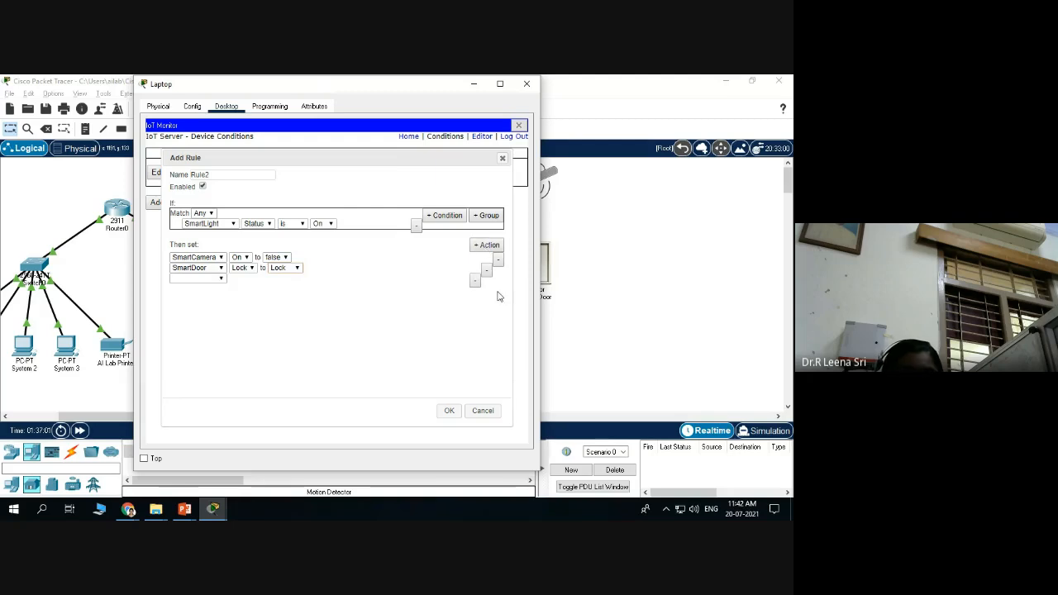
{"action": "left_click", "coordinate": [221, 279]}
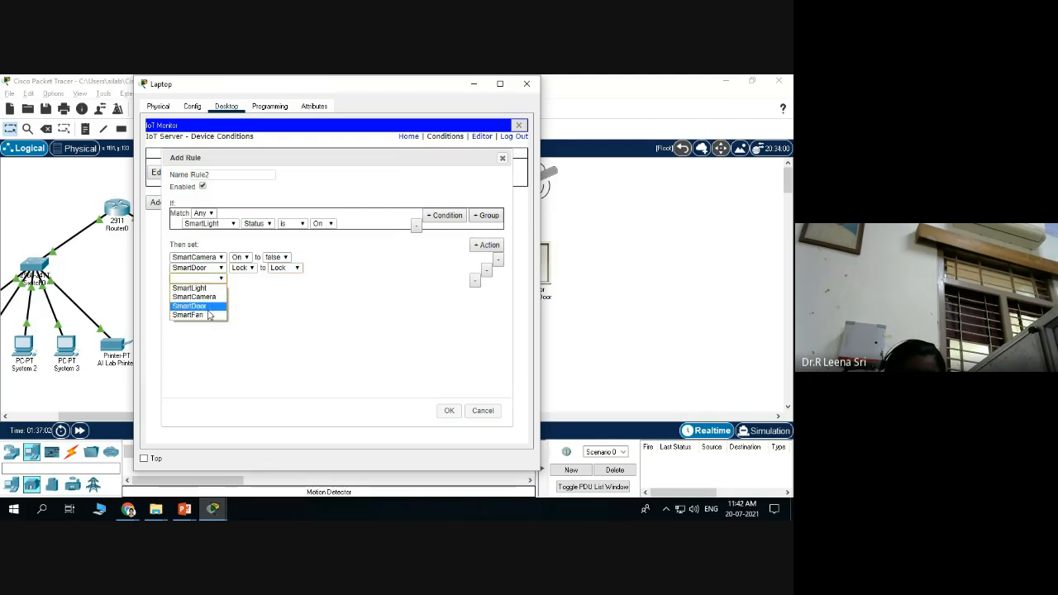
{"action": "left_click", "coordinate": [205, 314]}
{"action": "left_click", "coordinate": [247, 278]}
{"action": "left_click", "coordinate": [249, 290]}
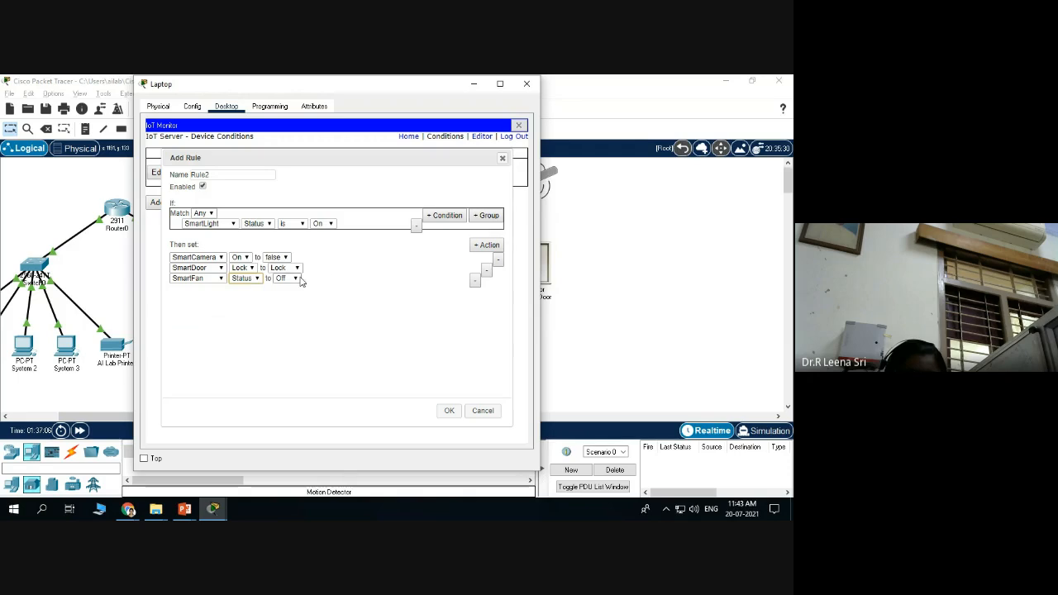
{"action": "left_click", "coordinate": [296, 279]}
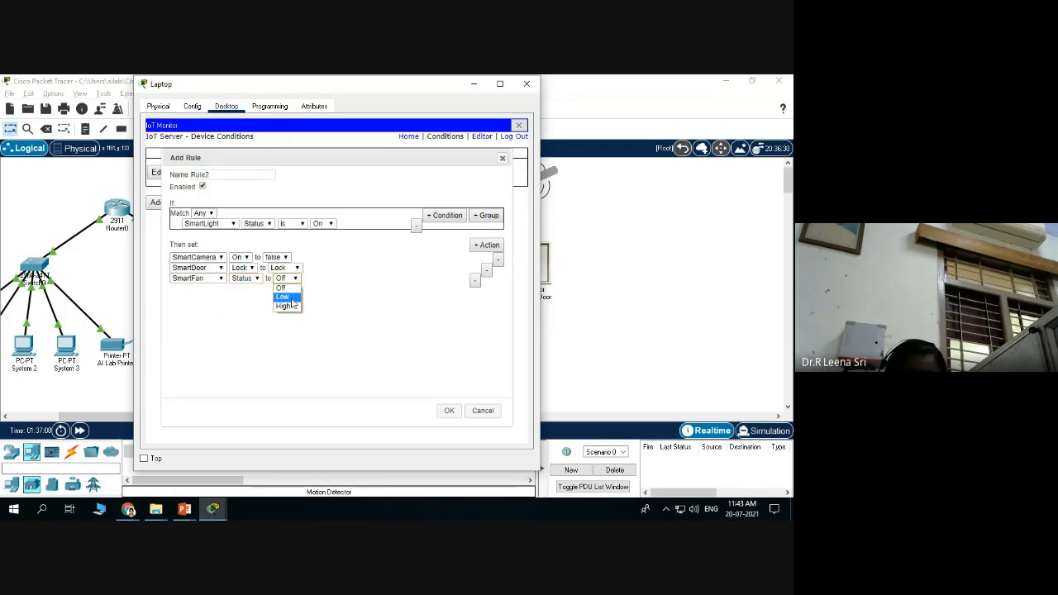
{"action": "left_click", "coordinate": [291, 299]}
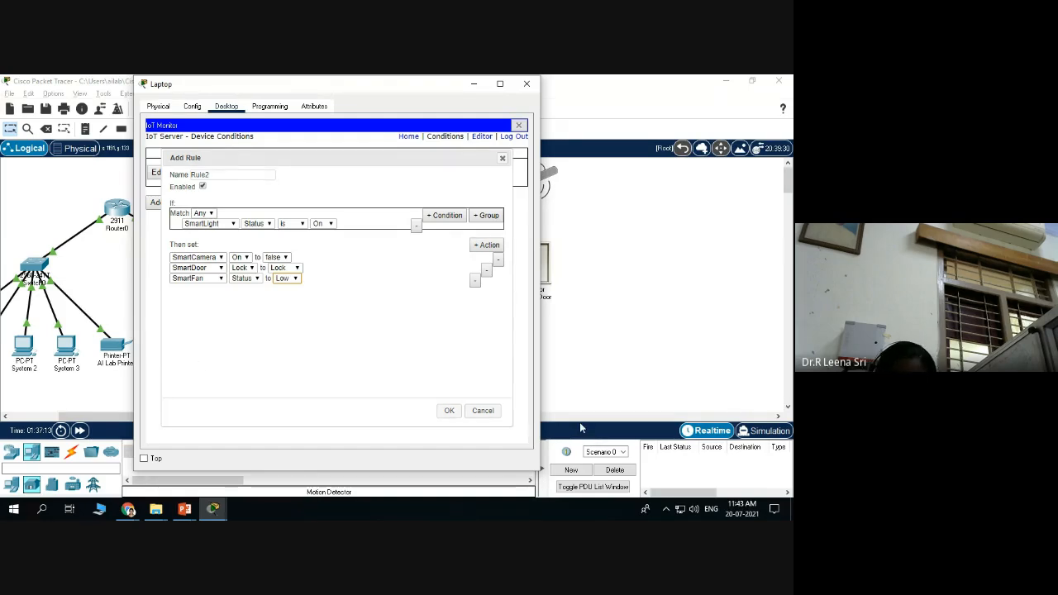
{"action": "left_click", "coordinate": [449, 411]}
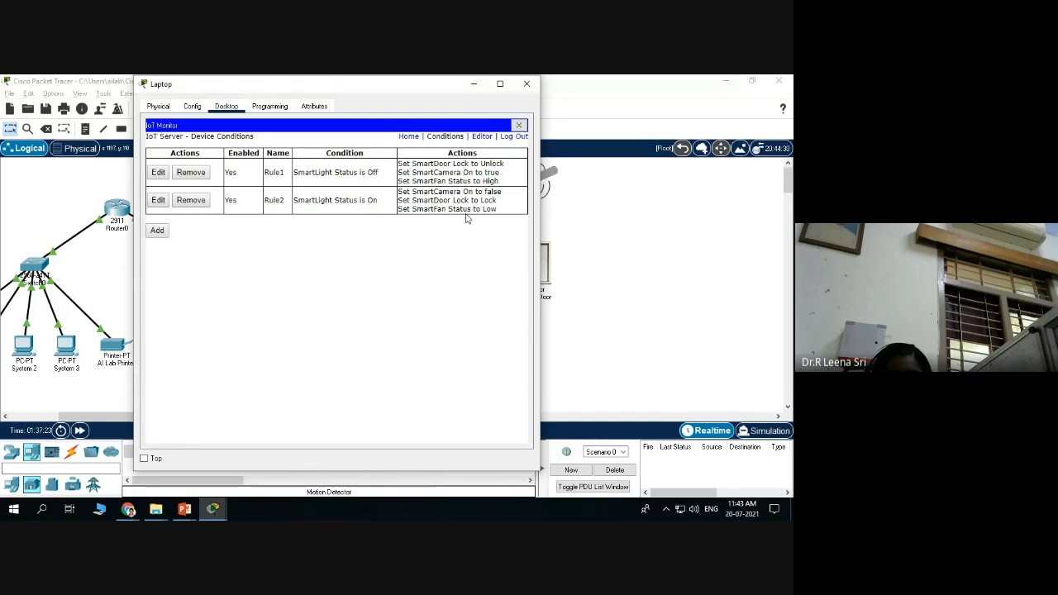
Log out of the IoT Monitor.
{"action": "left_click", "coordinate": [513, 137]}
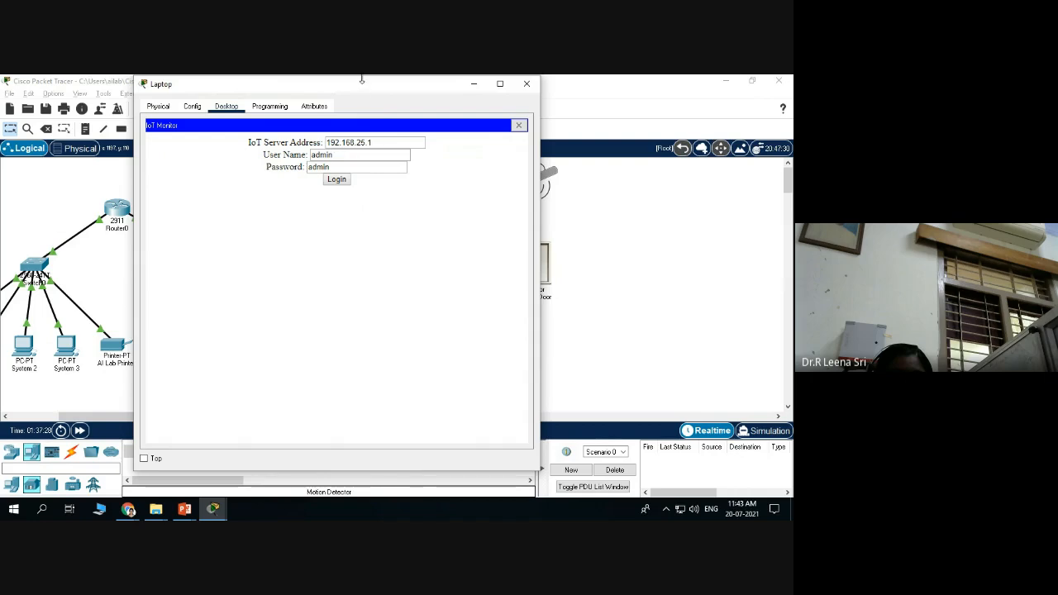
Log back into the IoT server and expand SmartLight, SmartCamera, SmartDoor and SmartFan.
{"action": "left_click_drag", "start_coordinate": [364, 85], "coordinate": [233, 135]}
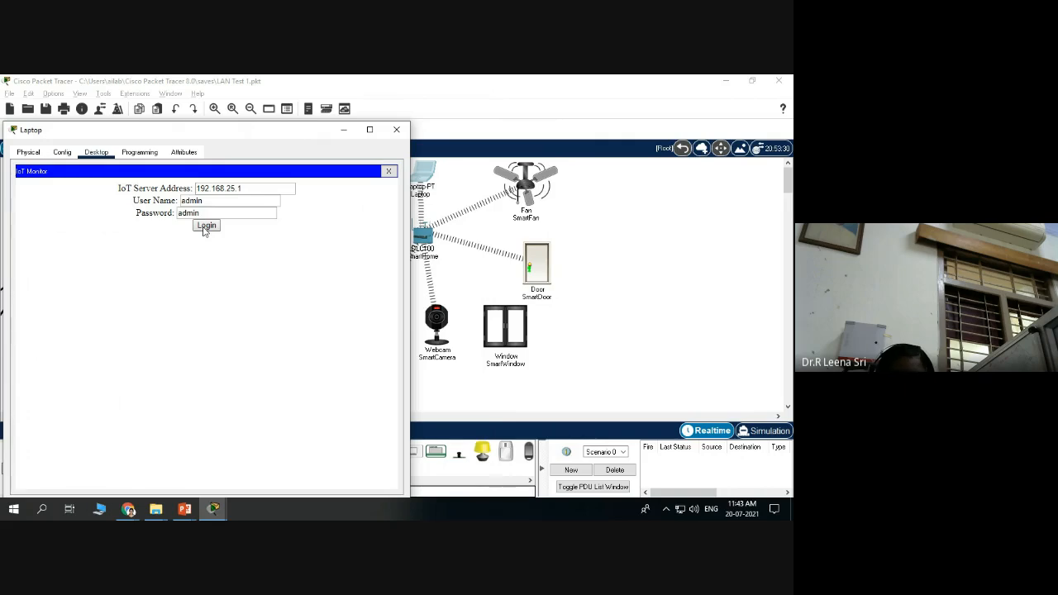
{"action": "left_click", "coordinate": [206, 225]}
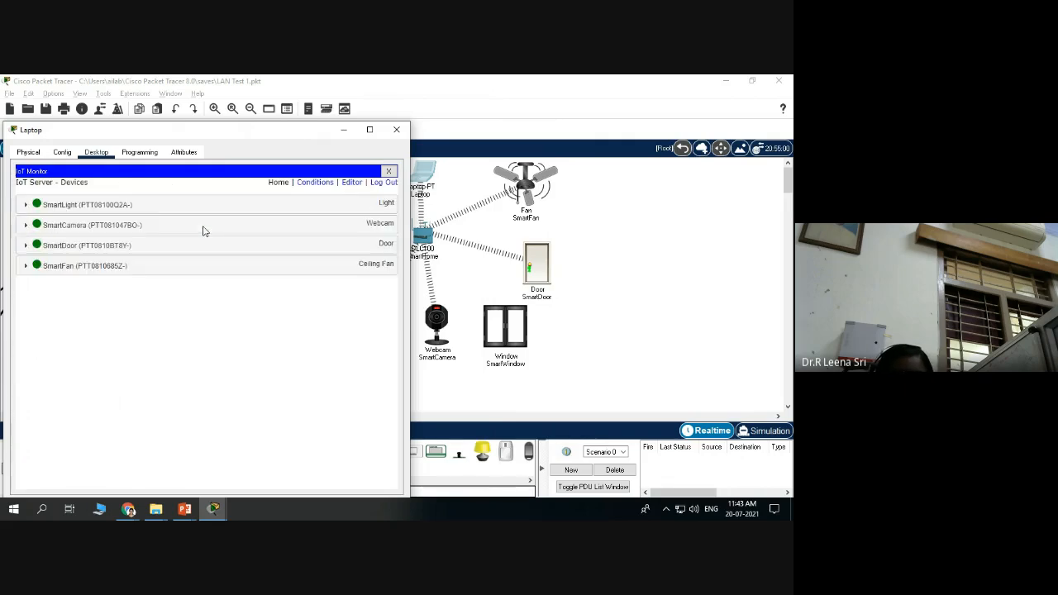
{"action": "left_click", "coordinate": [203, 210]}
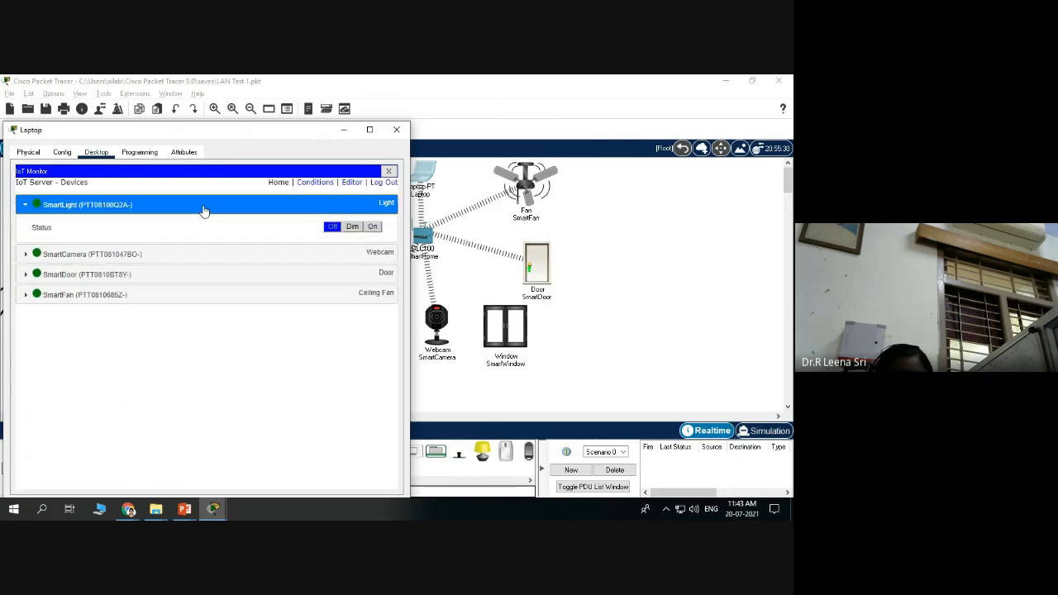
{"action": "left_click", "coordinate": [195, 258]}
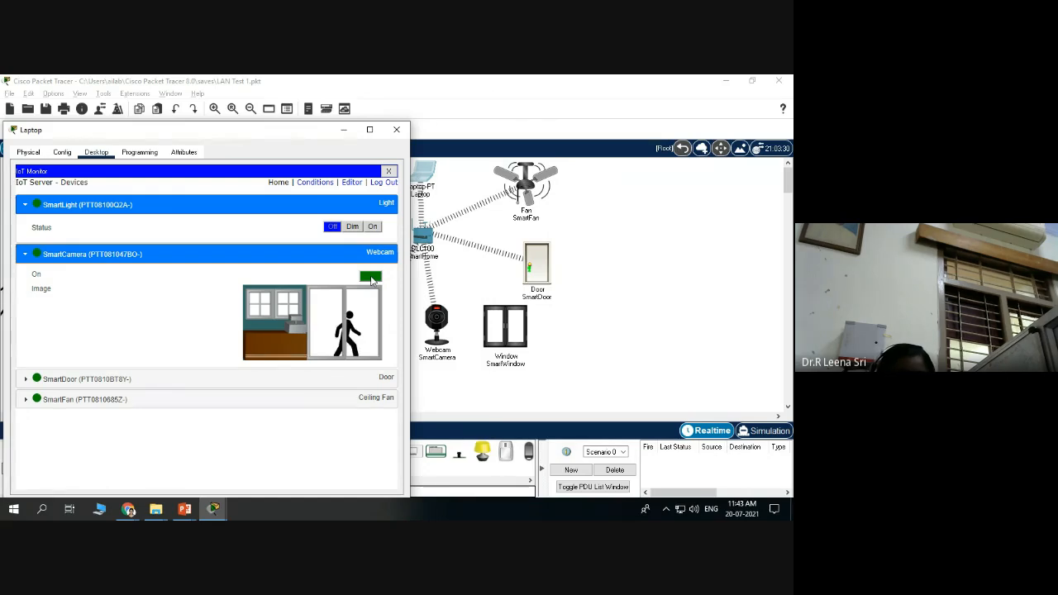
{"action": "left_click", "coordinate": [163, 380]}
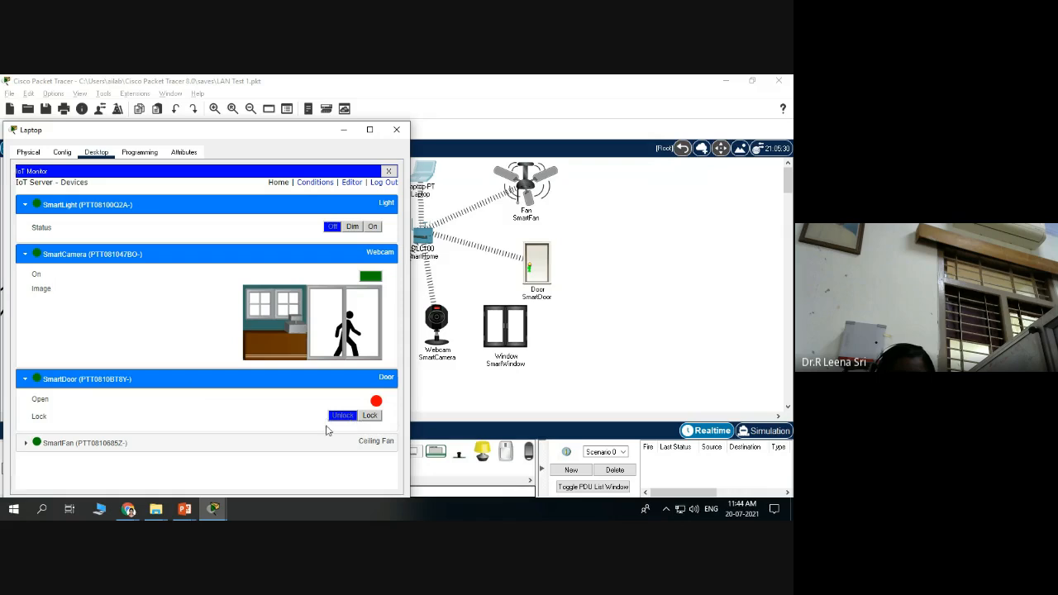
{"action": "left_click", "coordinate": [194, 446]}
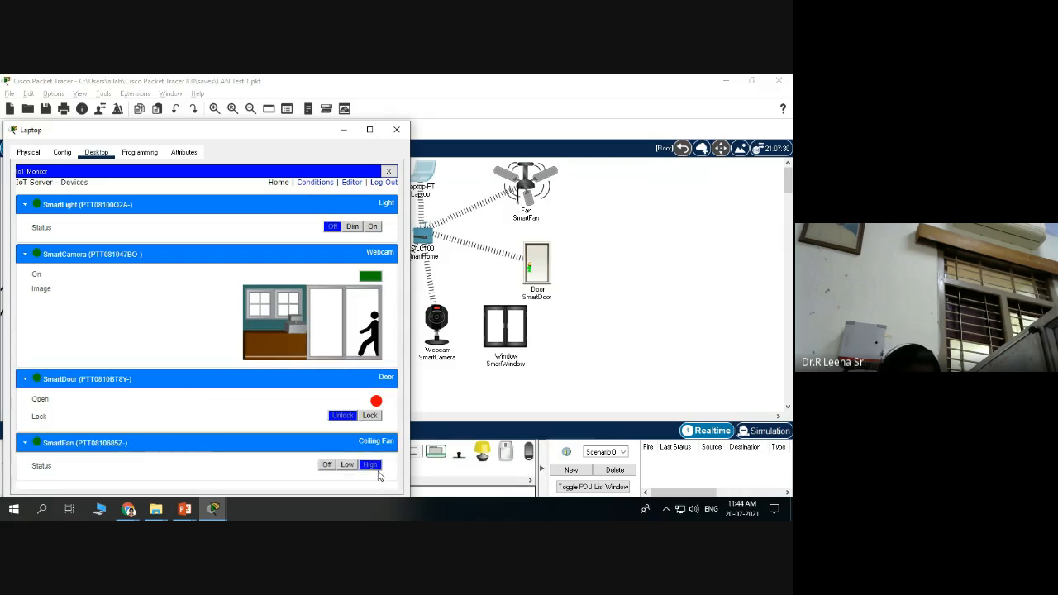
Switch the SmartLight On to fire Rule2, then restore the Laptop window to normal size.
{"action": "left_click", "coordinate": [373, 227]}
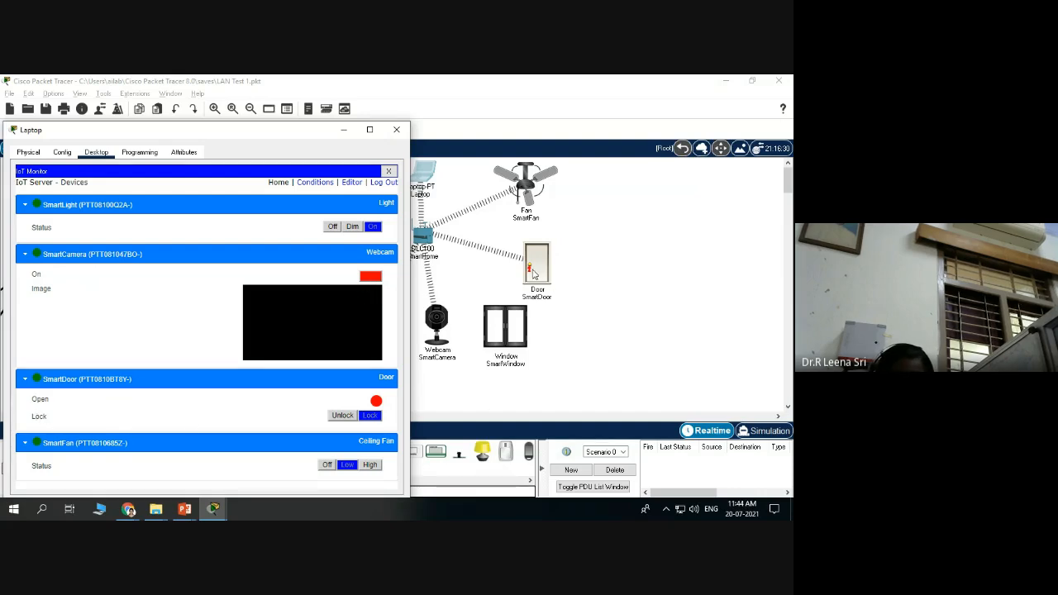
{"action": "left_click_drag", "start_coordinate": [269, 138], "coordinate": [247, 76]}
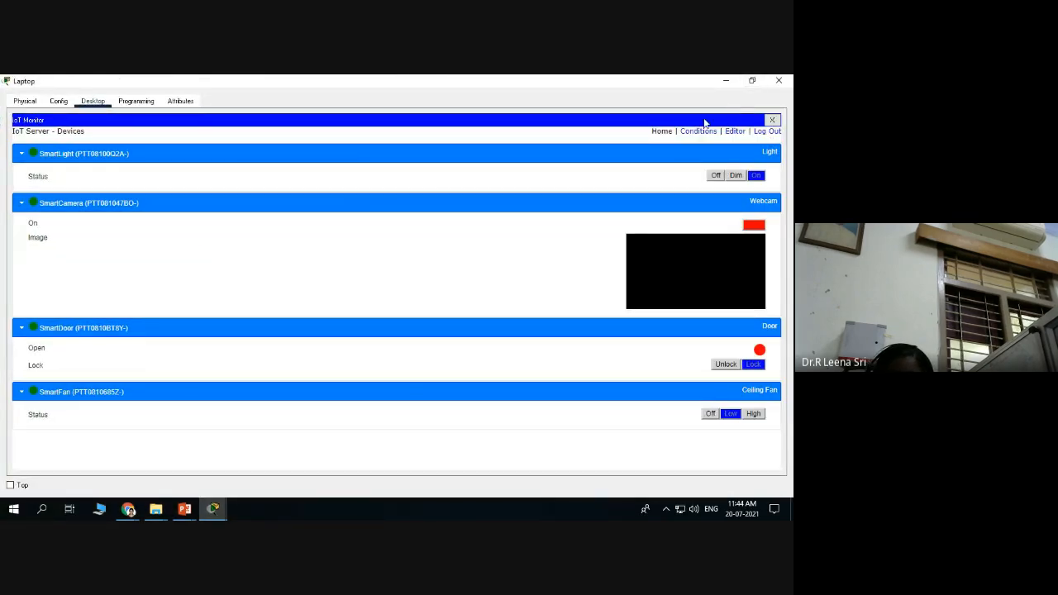
{"action": "left_click", "coordinate": [759, 80]}
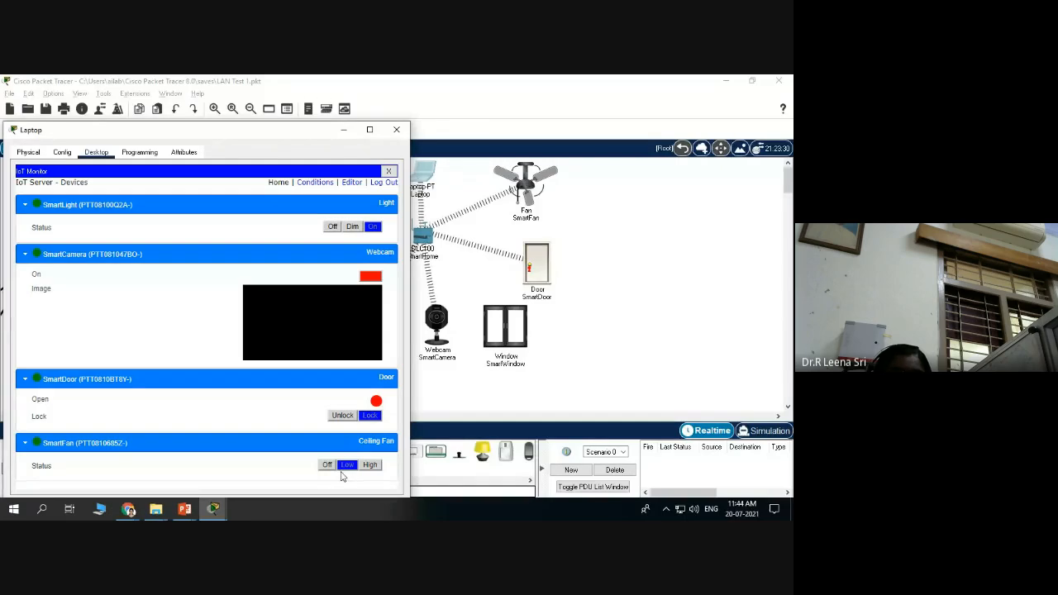
Review Rule1 and Rule2 on the Conditions page, then minimize the Laptop window.
{"action": "left_click", "coordinate": [315, 182]}
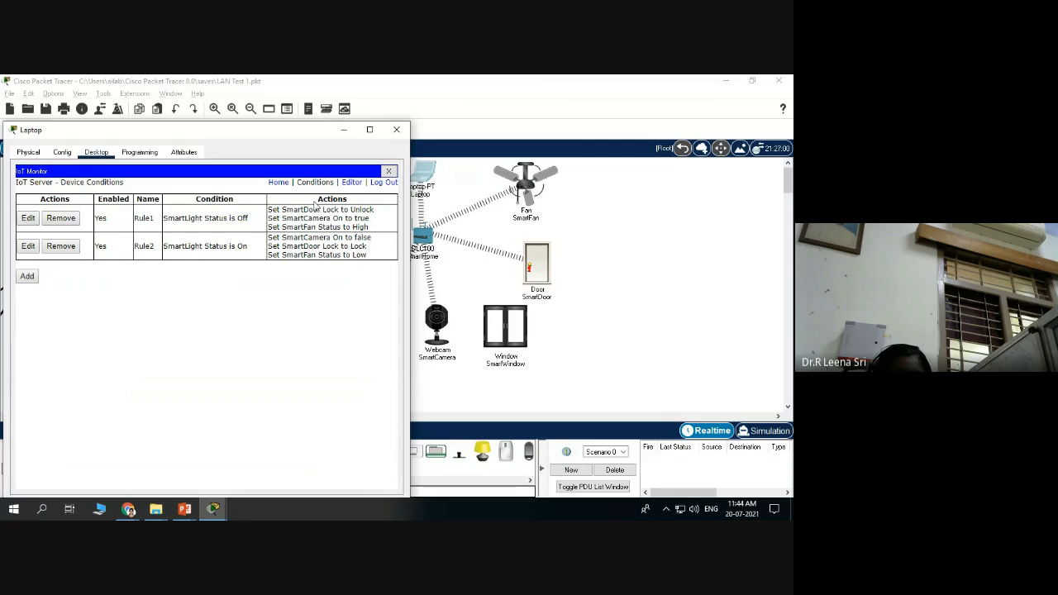
{"action": "left_click", "coordinate": [344, 130]}
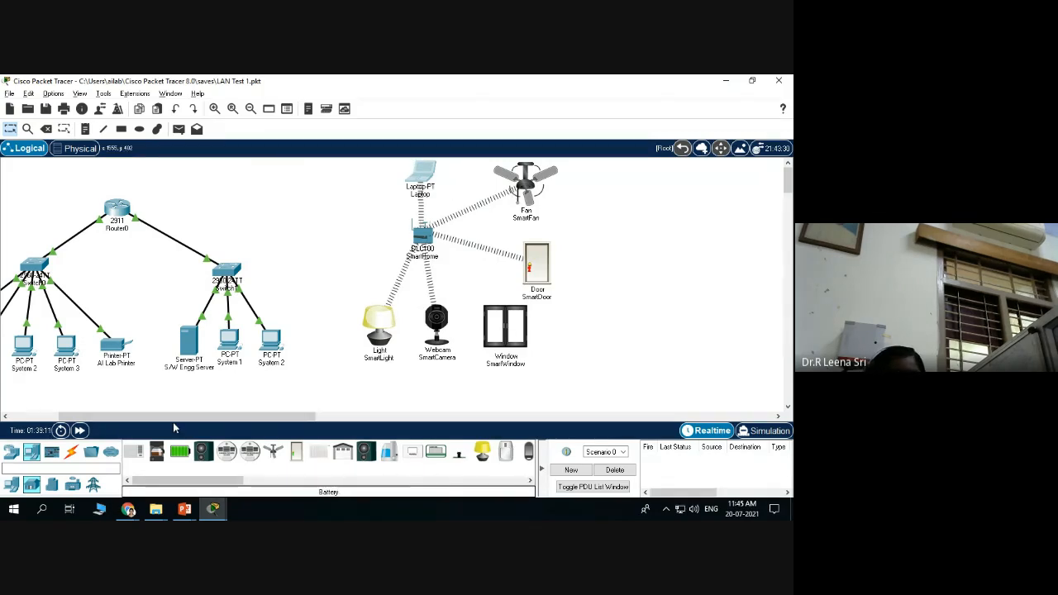
{"action": "mouse_move", "coordinate": [129, 510]}
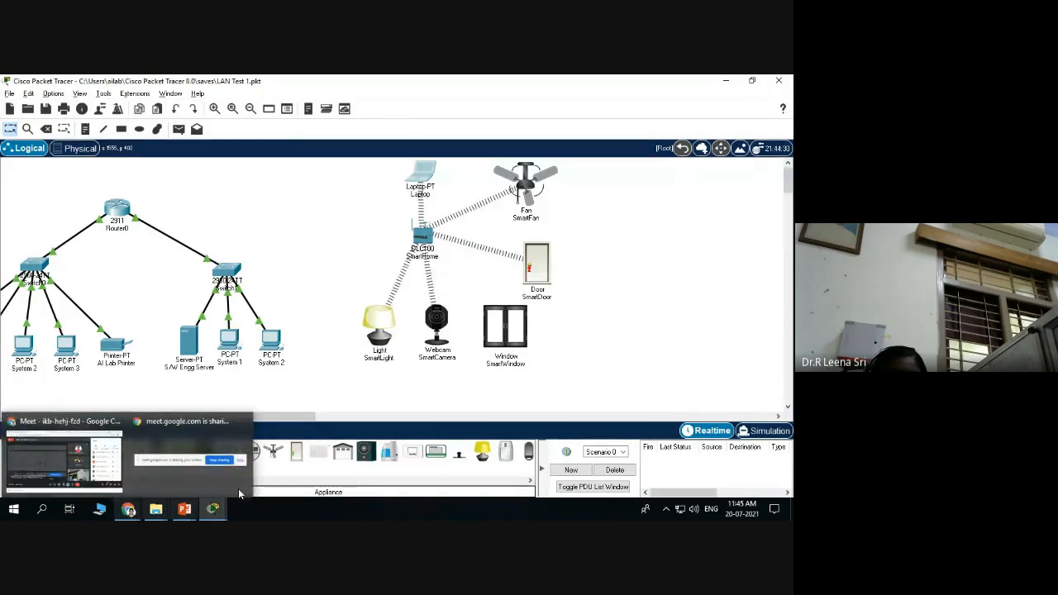